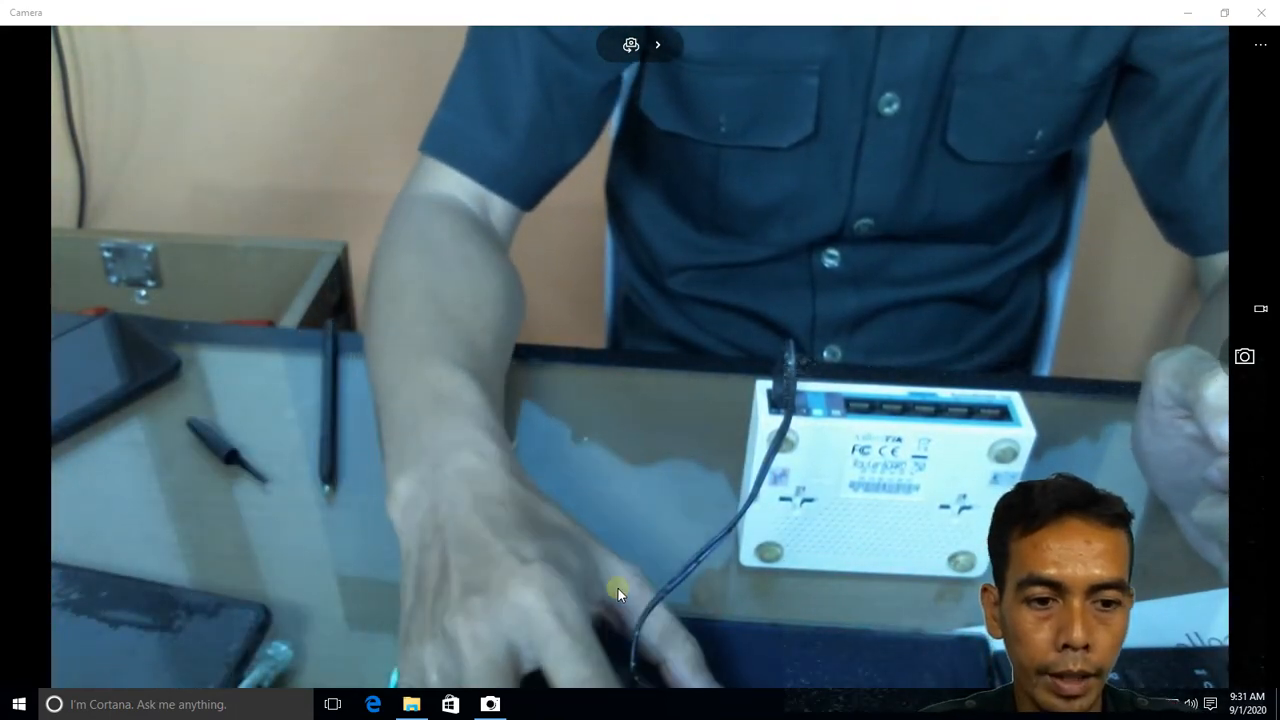
# Check the Ethernet adapter's connection status in Network Connections and close the network windows
pyautogui.rightClick(1171, 706)
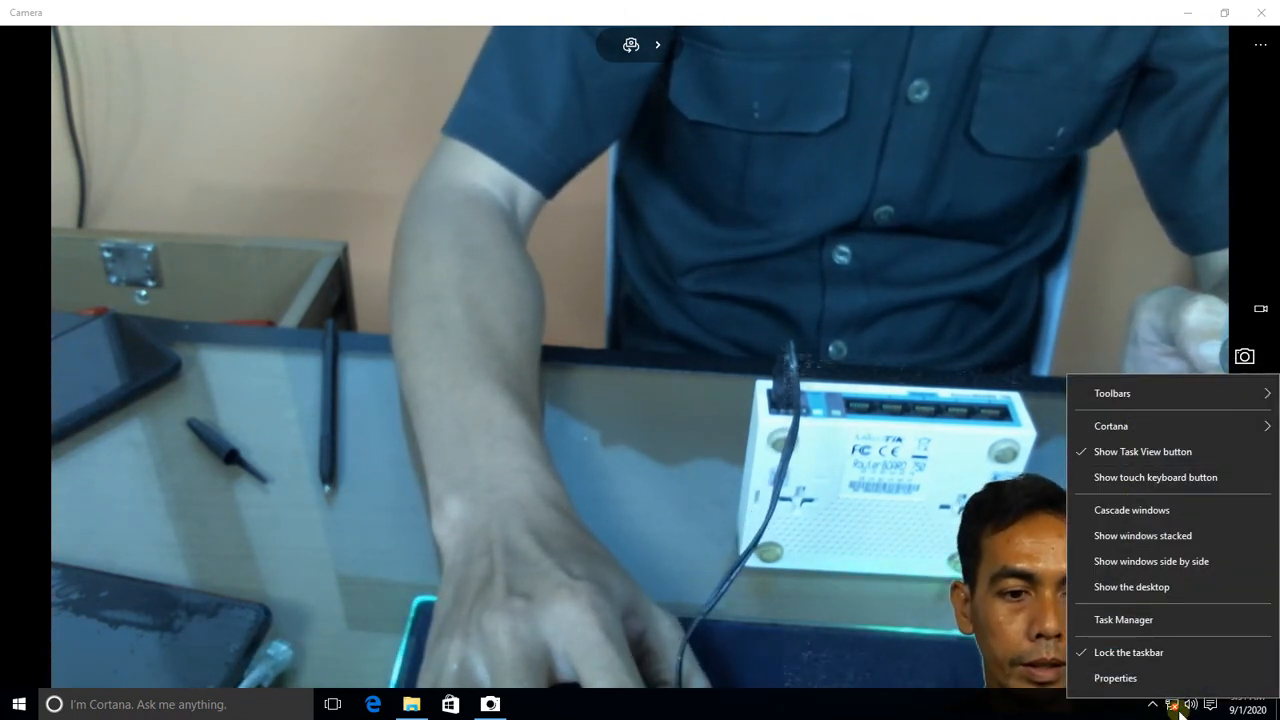
pyautogui.click(1181, 712)
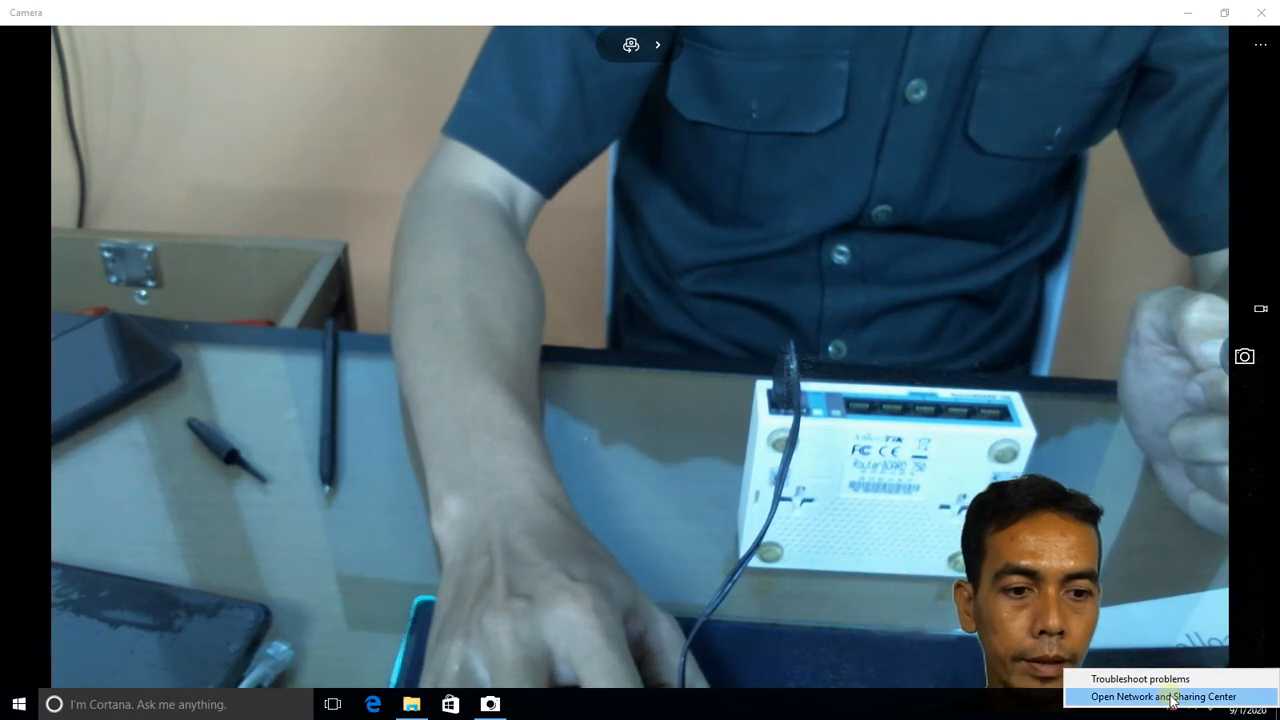
pyautogui.click(1171, 699)
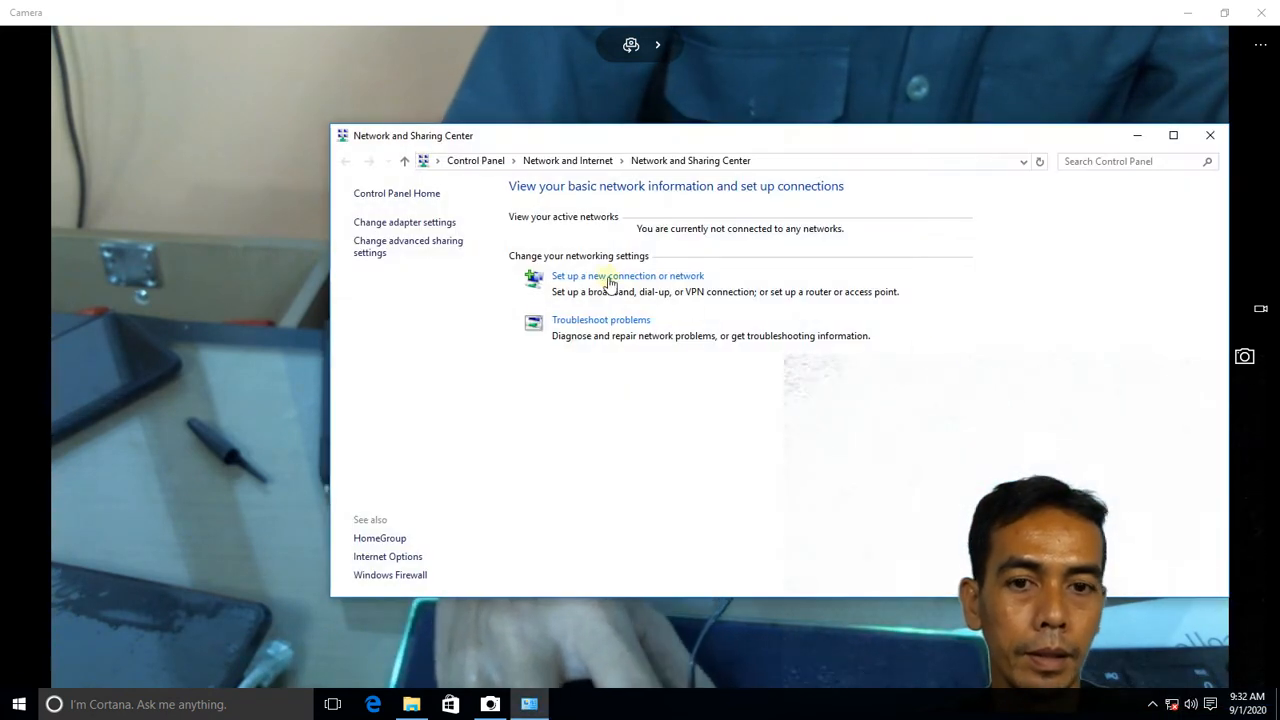
pyautogui.click(410, 224)
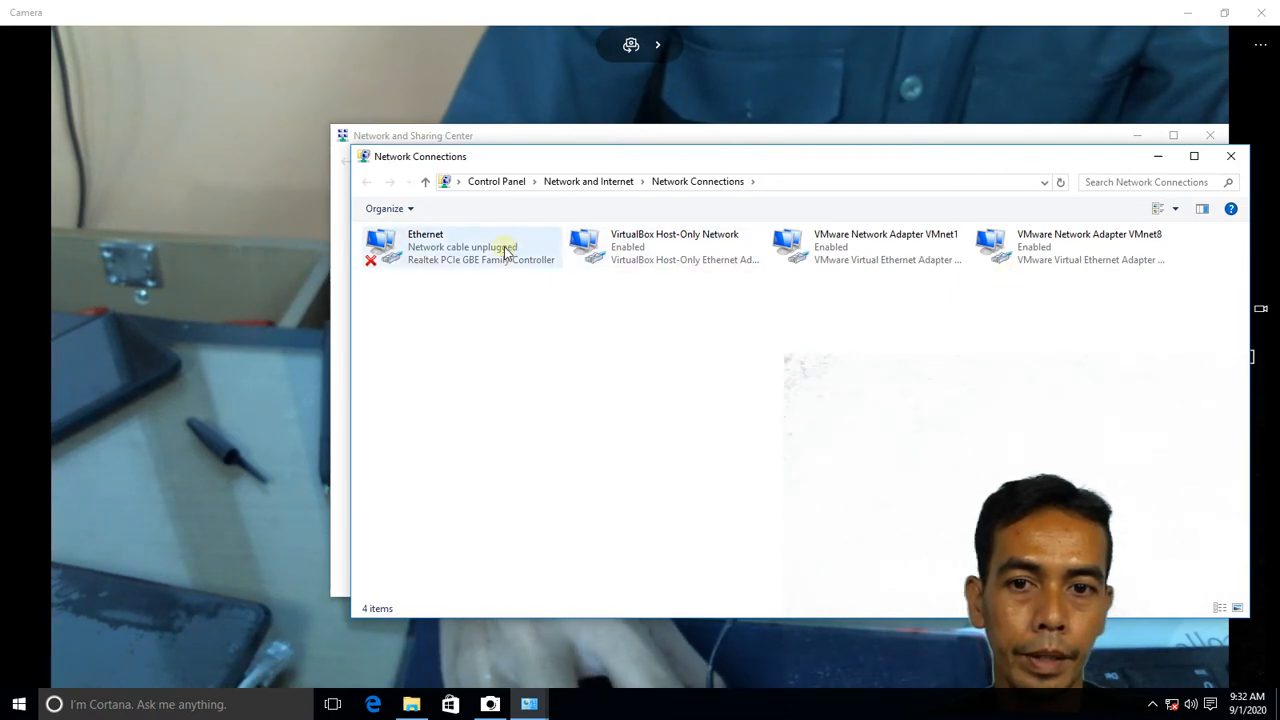
pyautogui.click(1239, 157)
pyautogui.click(1215, 138)
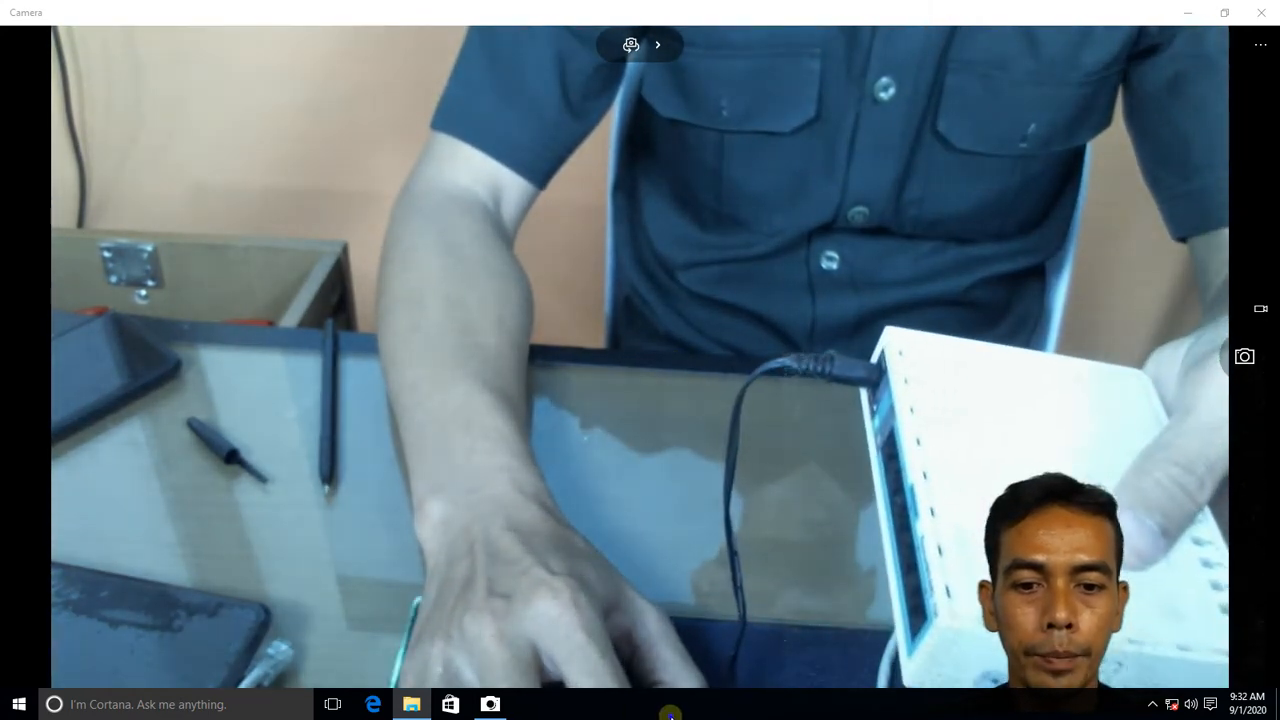
pyautogui.rightClick(670, 712)
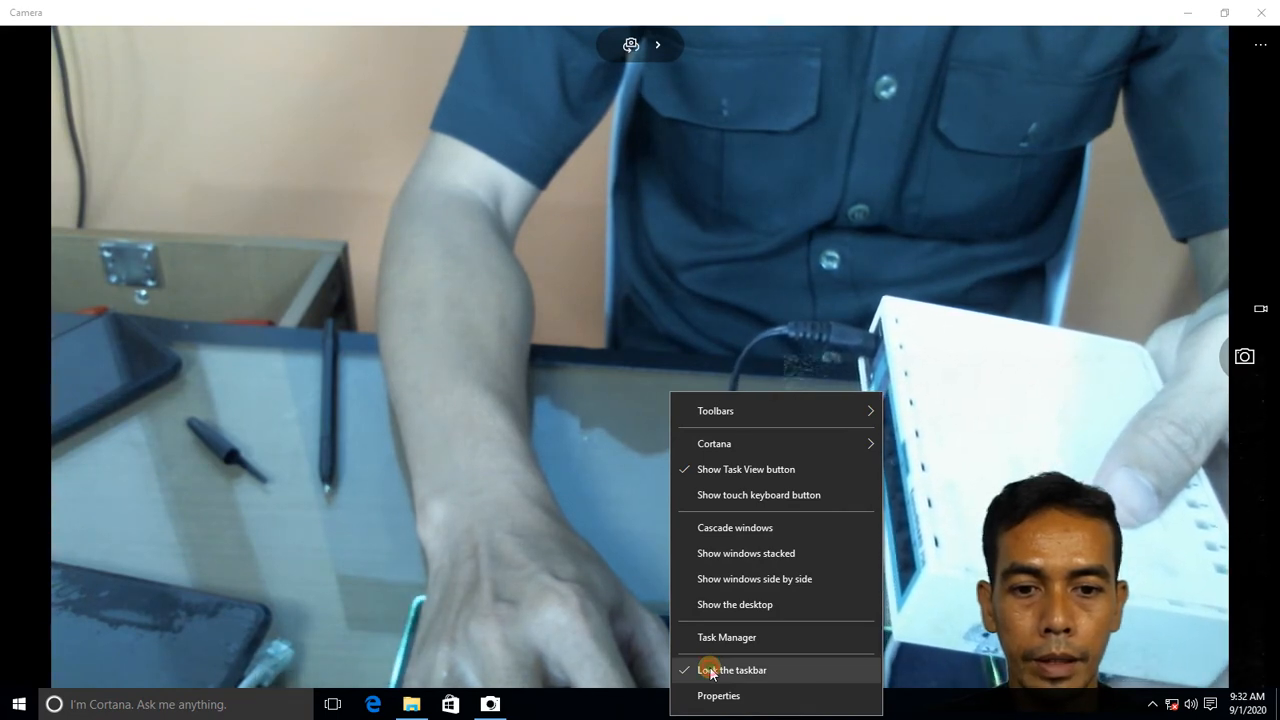
pyautogui.click(712, 671)
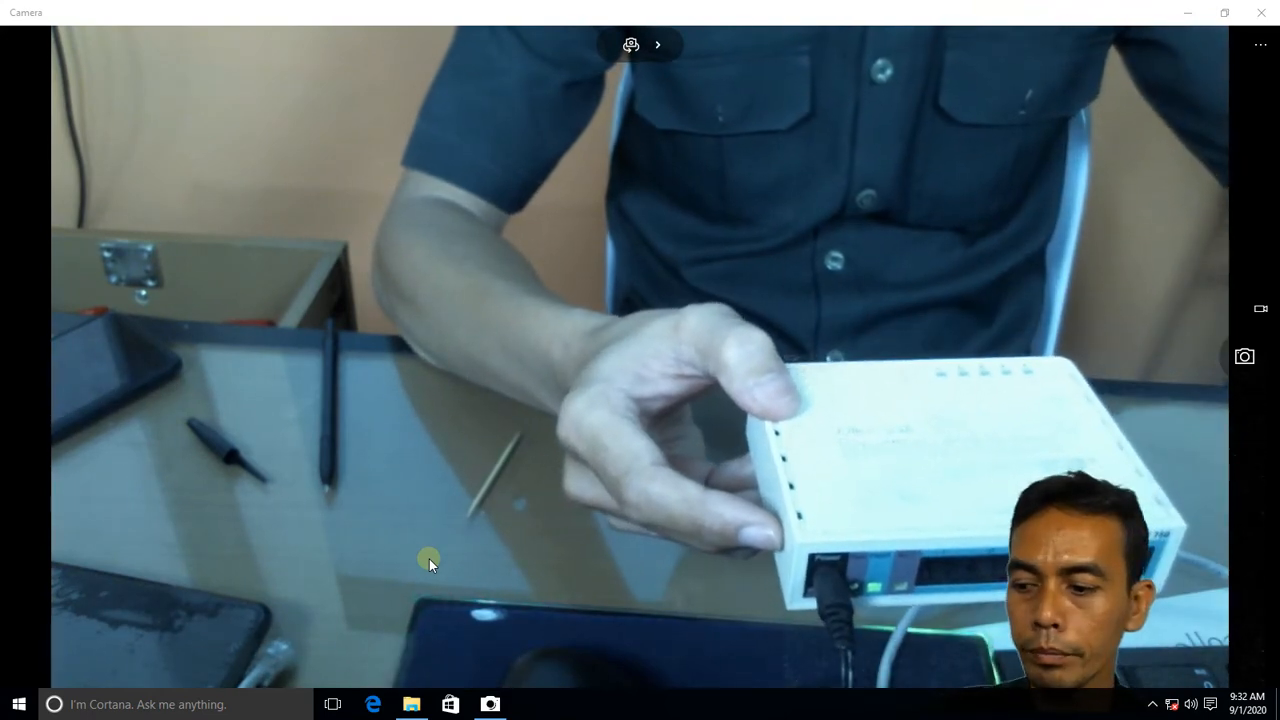
pyautogui.press('super')
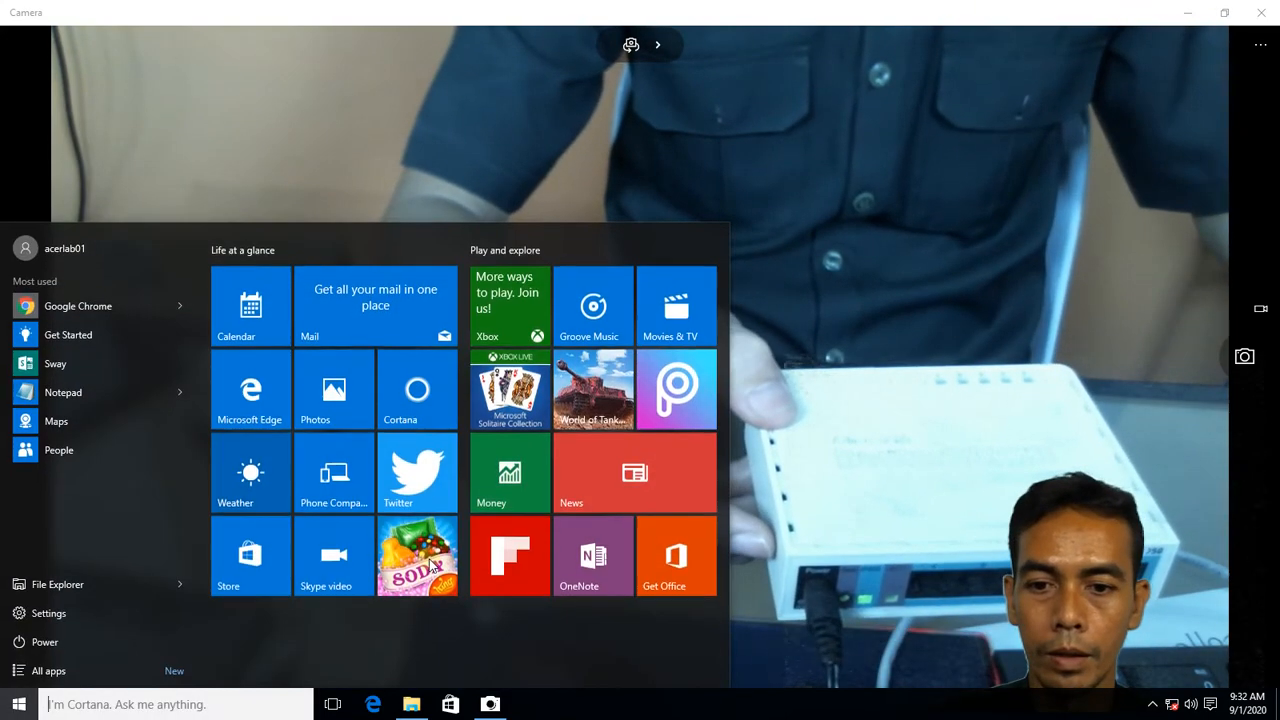
pyautogui.press('super')
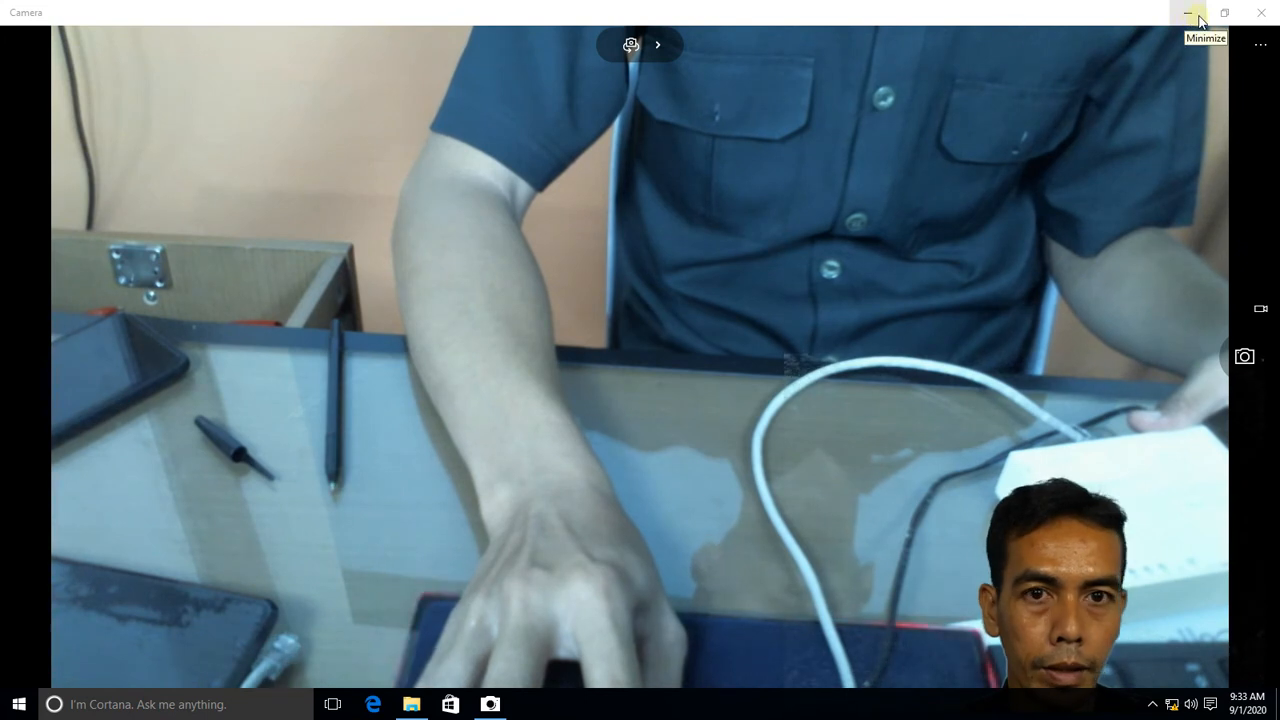
# Close the camera view and set the Ethernet adapter's IPv4 address to 192.168.88.68
pyautogui.click(1266, 12)
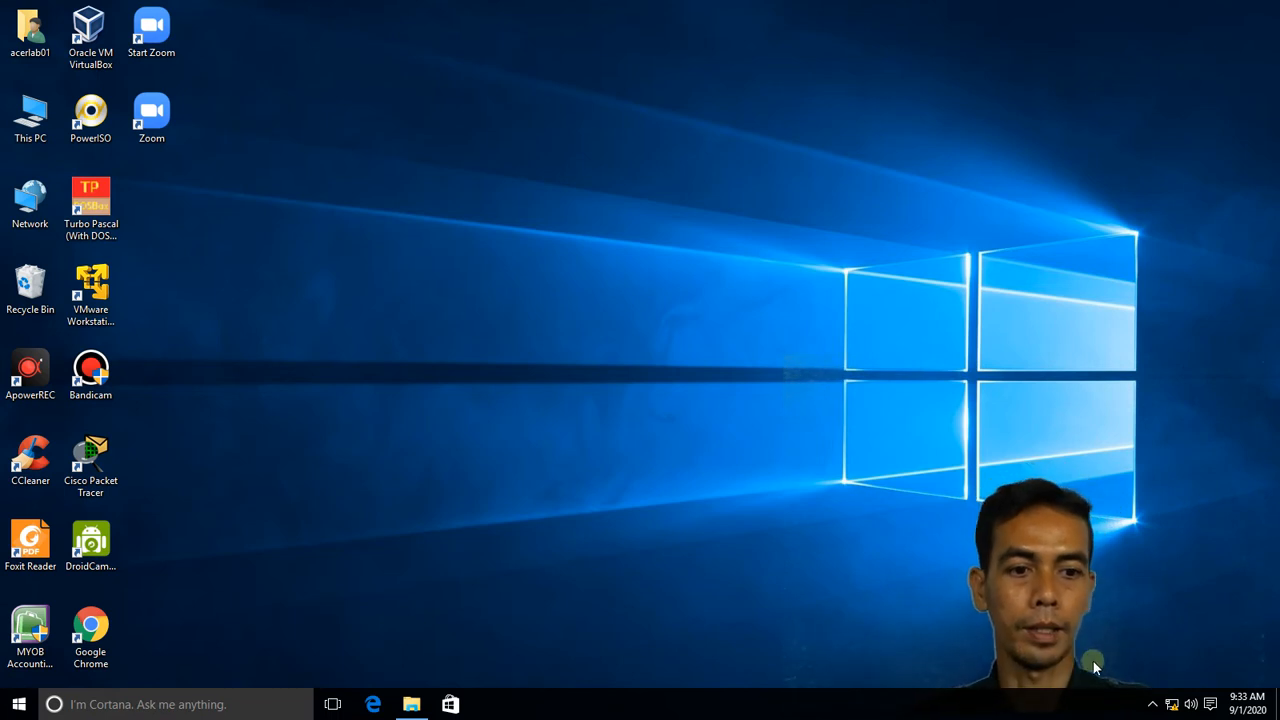
pyautogui.rightClick(1172, 708)
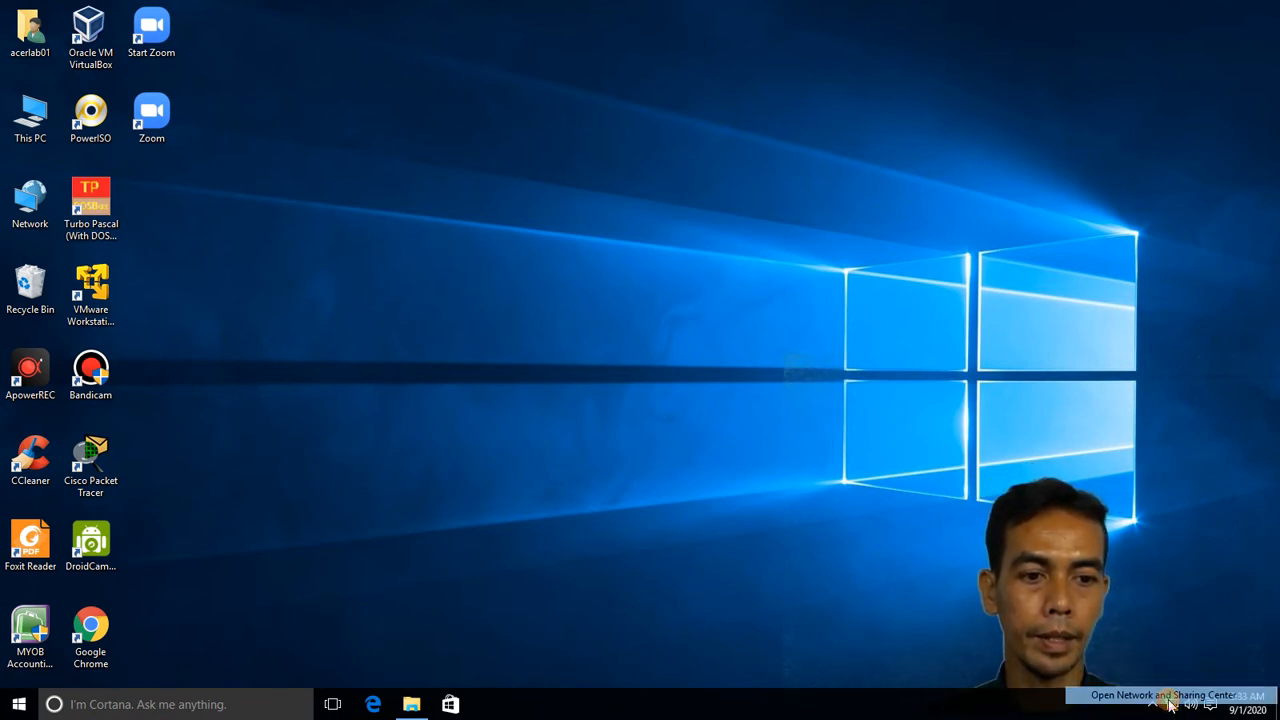
pyautogui.click(1172, 697)
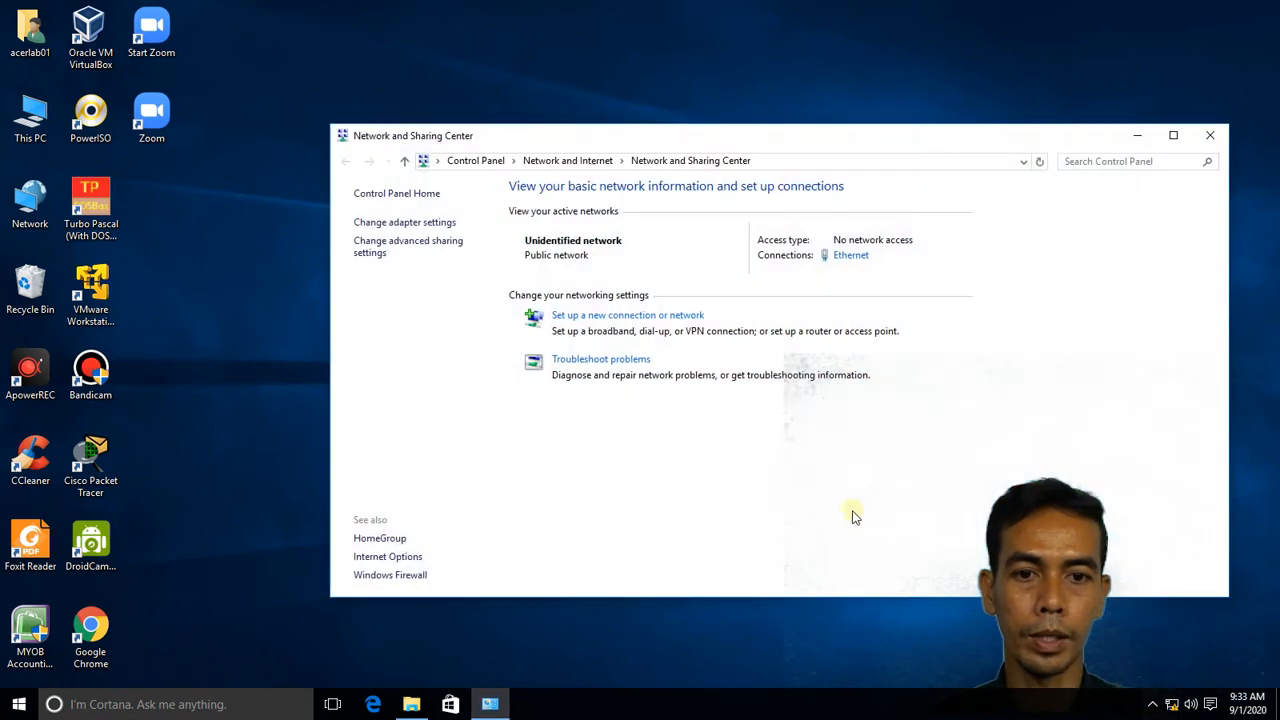
pyautogui.click(428, 224)
pyautogui.rightClick(428, 238)
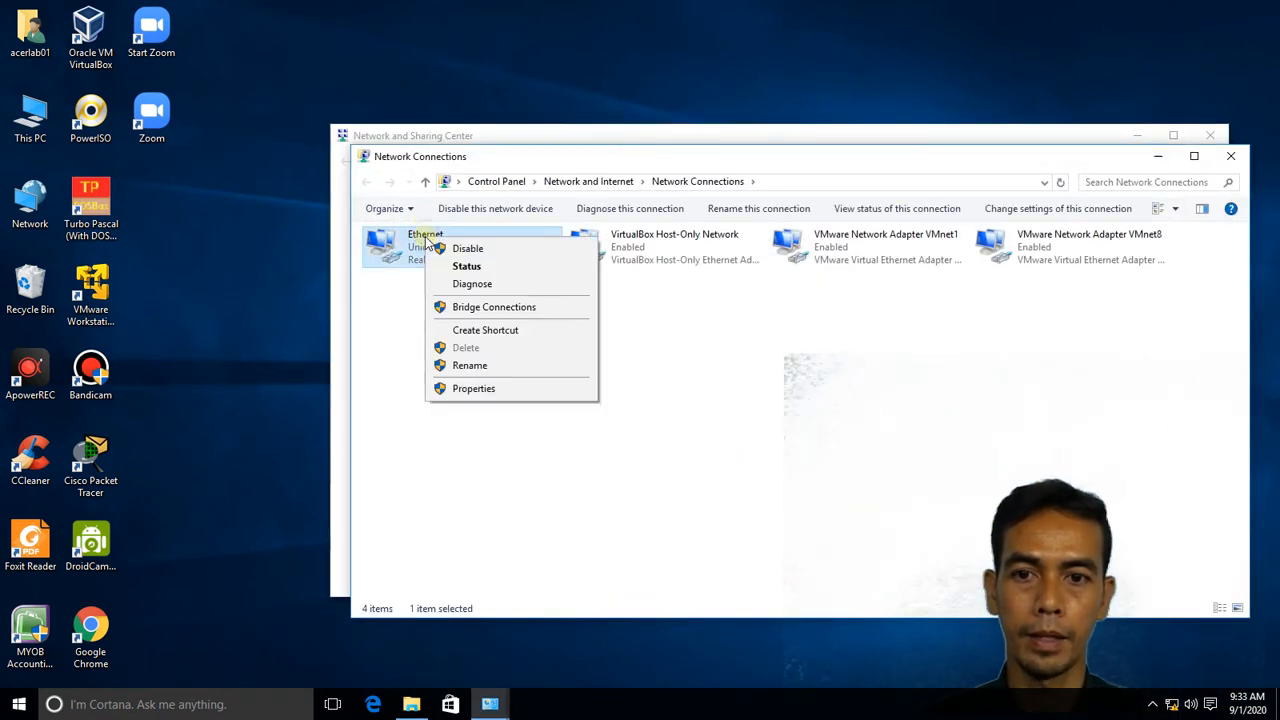
pyautogui.click(497, 390)
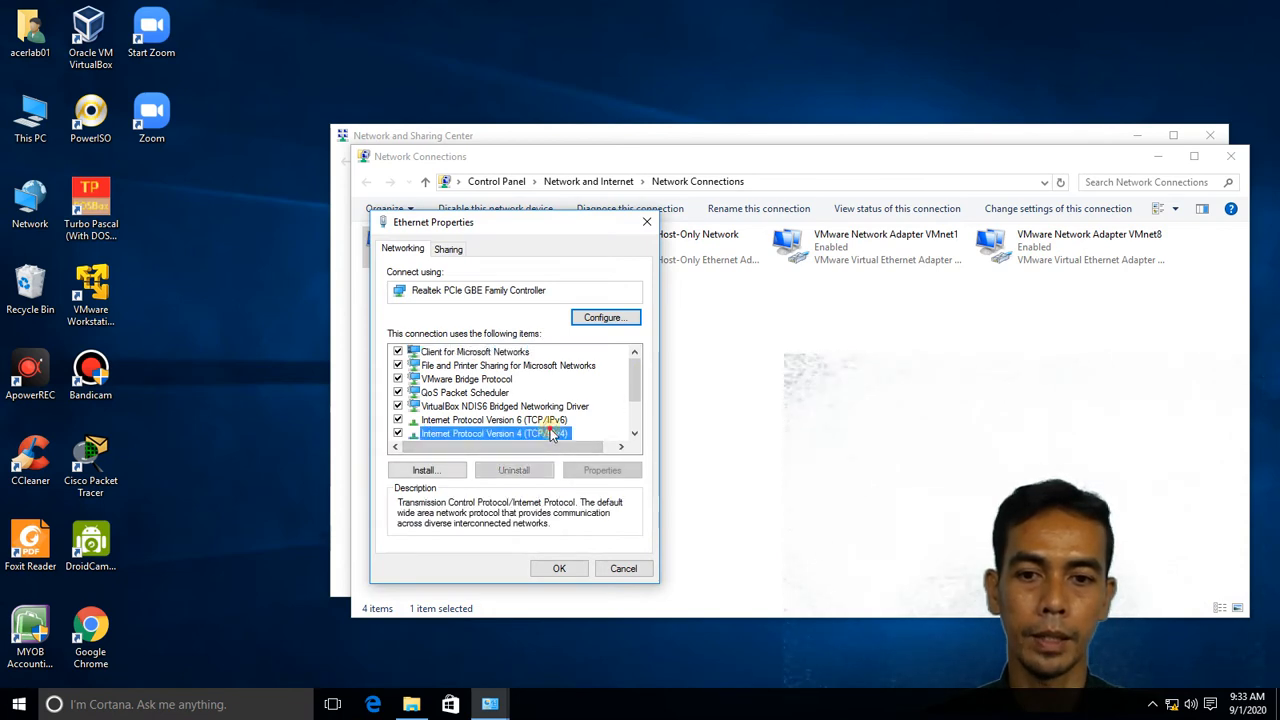
pyautogui.doubleClick(551, 435)
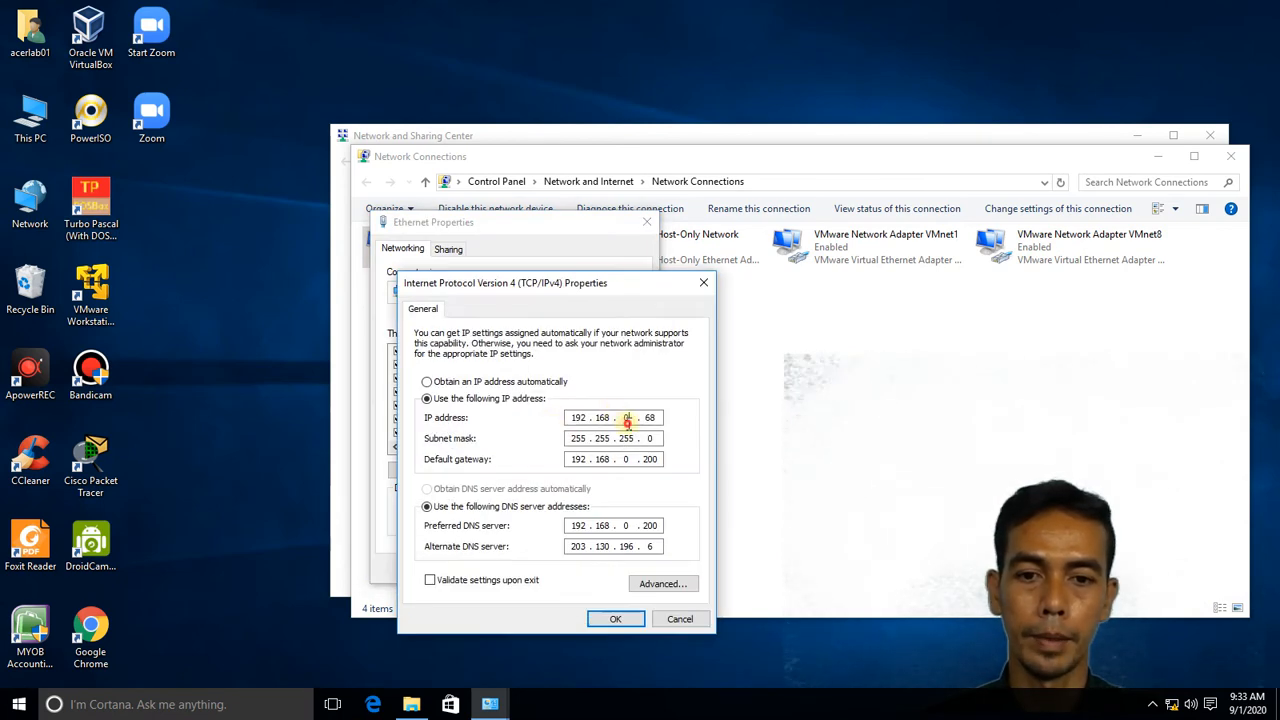
pyautogui.write('88')
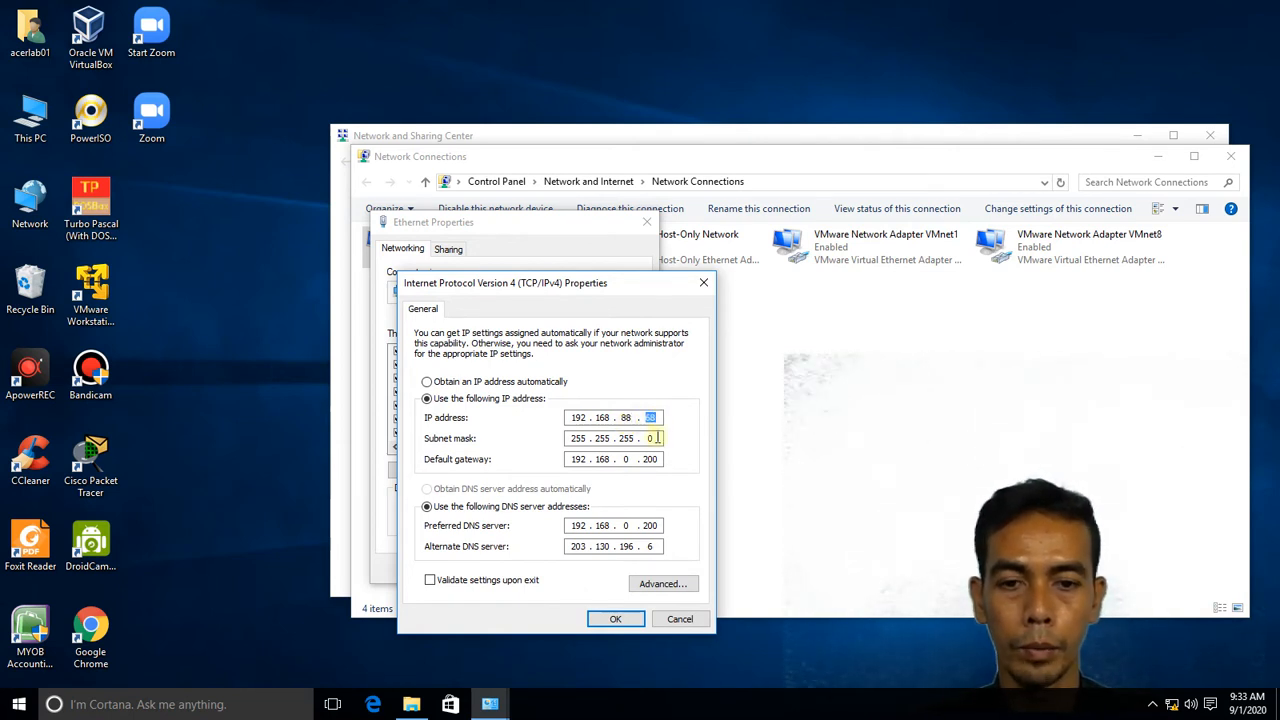
# Clear the Ethernet adapter's default gateway and both DNS server addresses, saving the settings and closing the network windows
pyautogui.click(661, 460)
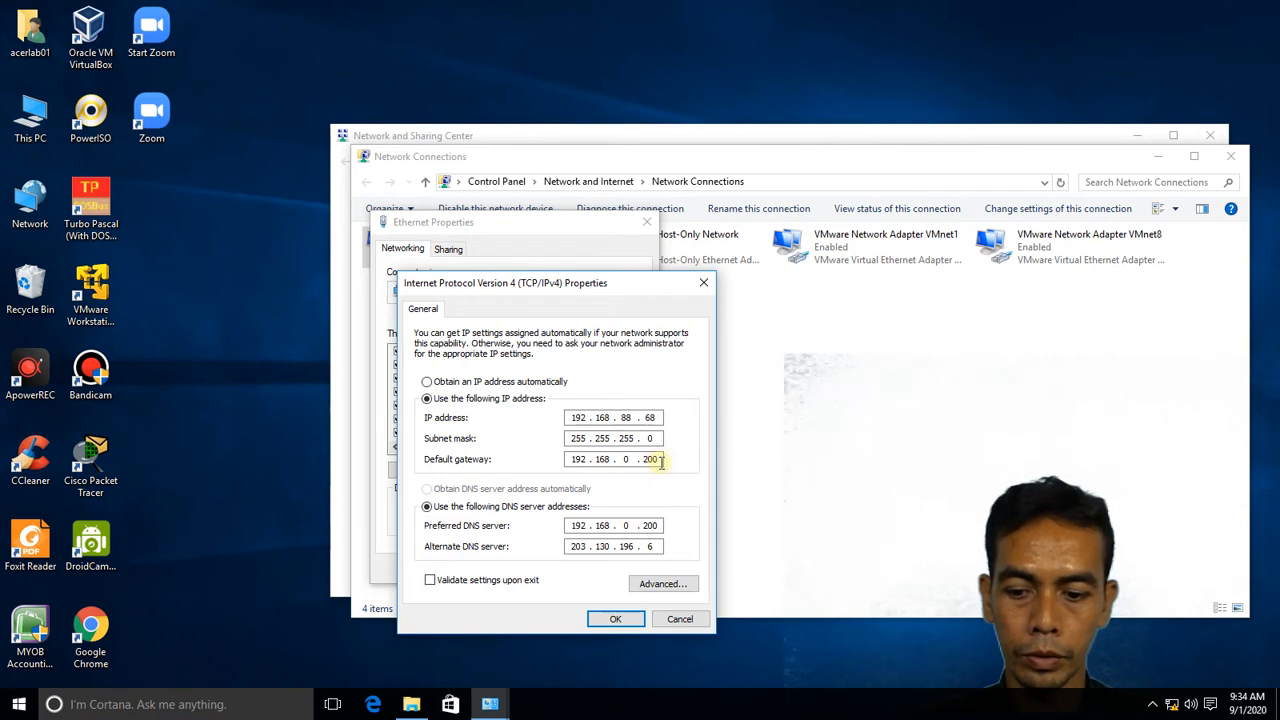
pyautogui.press('BackSpace')
pyautogui.press('BackSpace')
pyautogui.press('BackSpace')
pyautogui.press('BackSpace')
pyautogui.press('BackSpace')
pyautogui.press('BackSpace')
pyautogui.press('BackSpace')
pyautogui.press('BackSpace')
pyautogui.press('BackSpace')
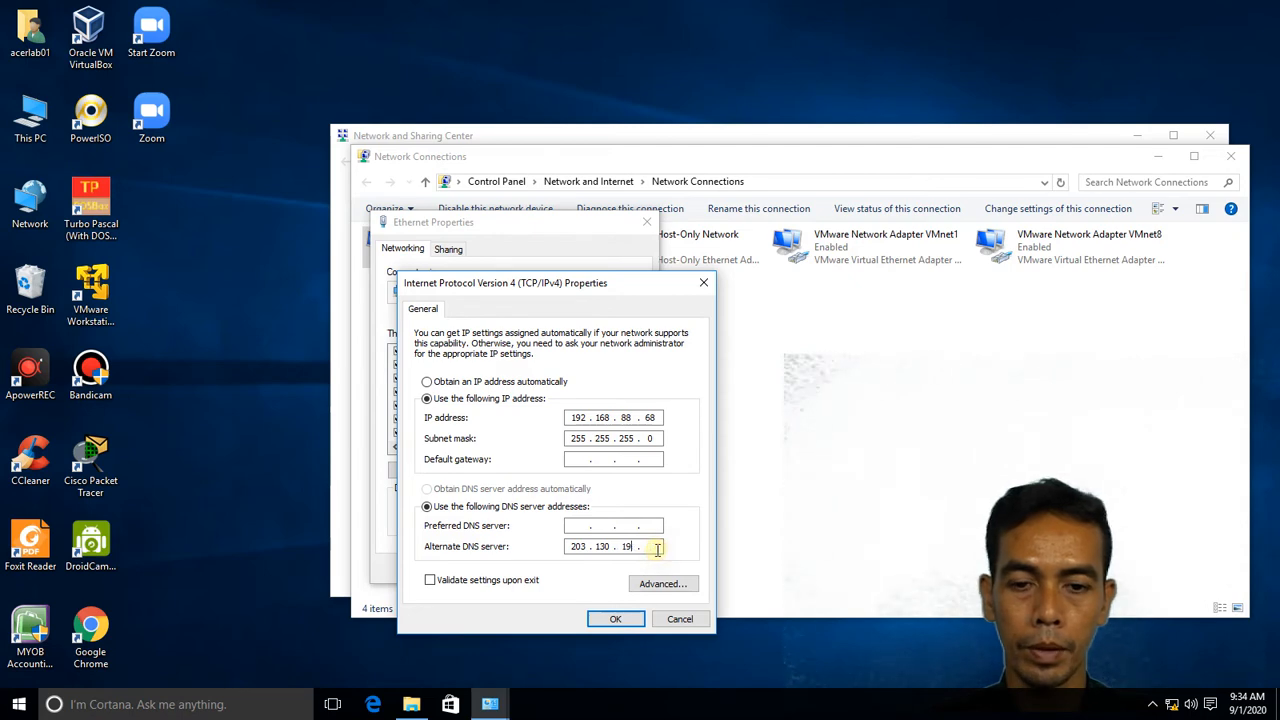
pyautogui.press('BackSpace')
pyautogui.press('BackSpace')
pyautogui.press('BackSpace')
pyautogui.press('BackSpace')
pyautogui.press('BackSpace')
pyautogui.press('BackSpace')
pyautogui.press('BackSpace')
pyautogui.press('BackSpace')
pyautogui.click(618, 619)
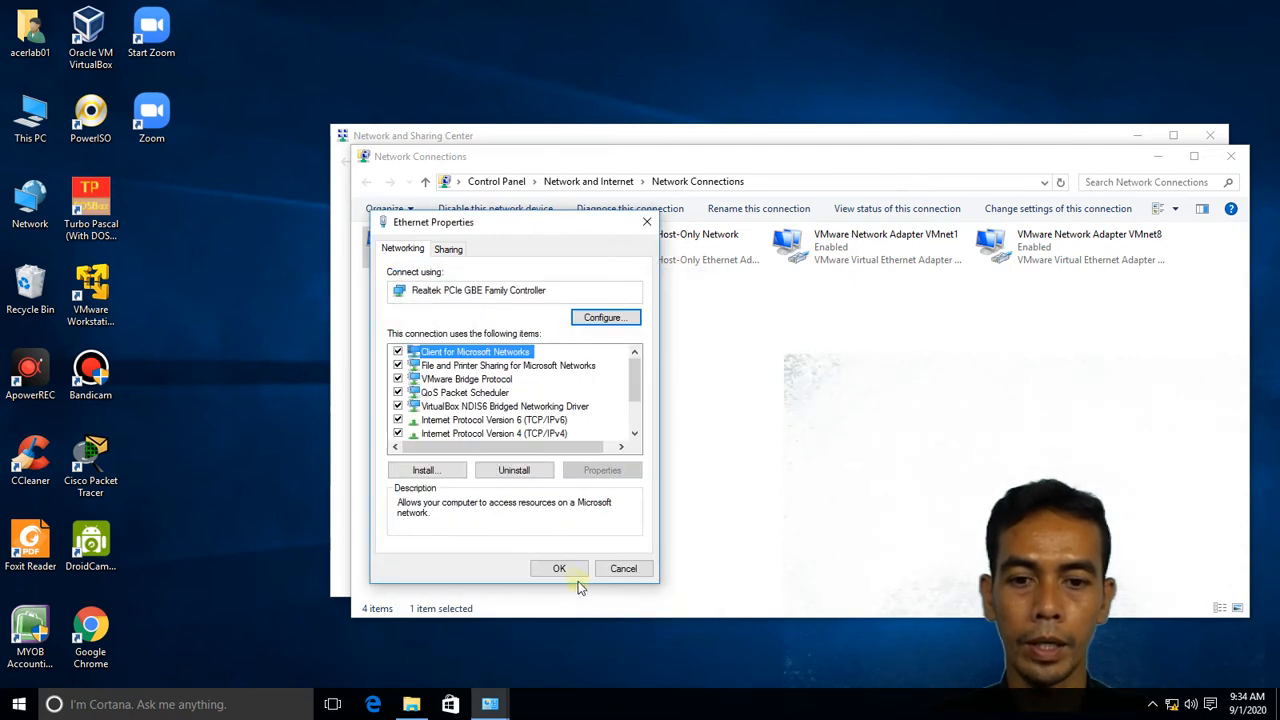
pyautogui.click(571, 569)
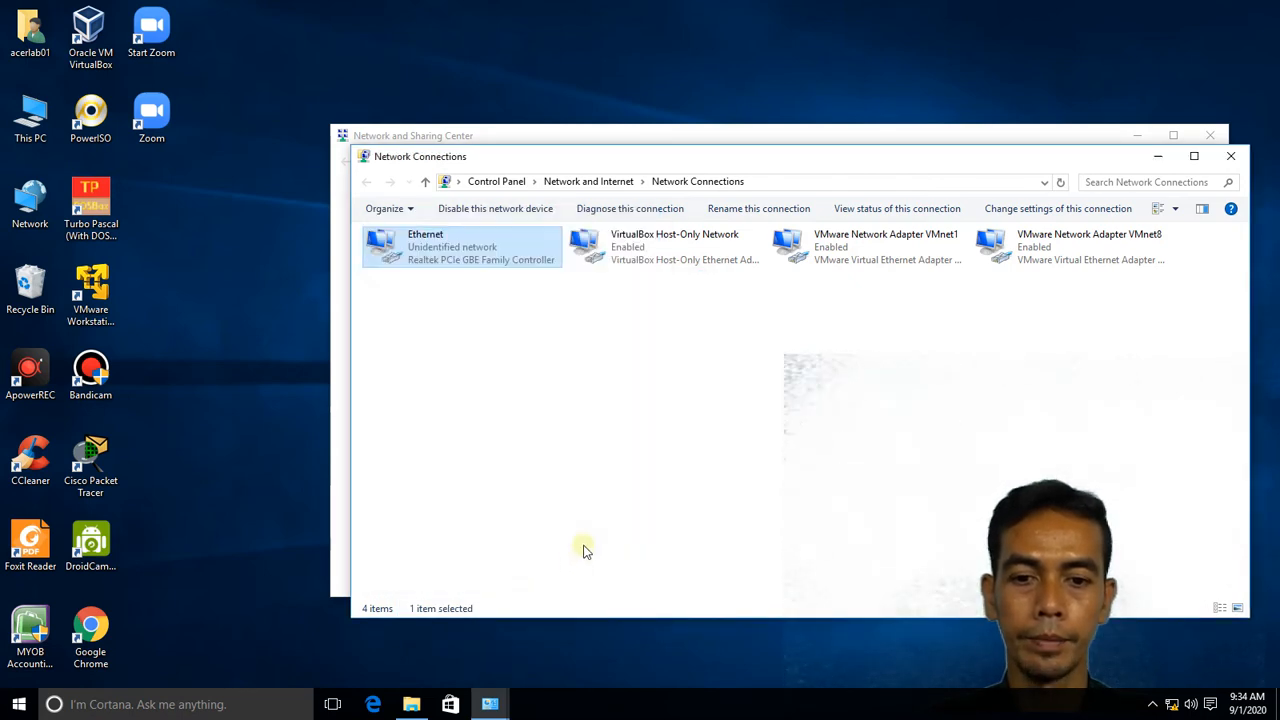
pyautogui.click(1229, 157)
pyautogui.click(1209, 137)
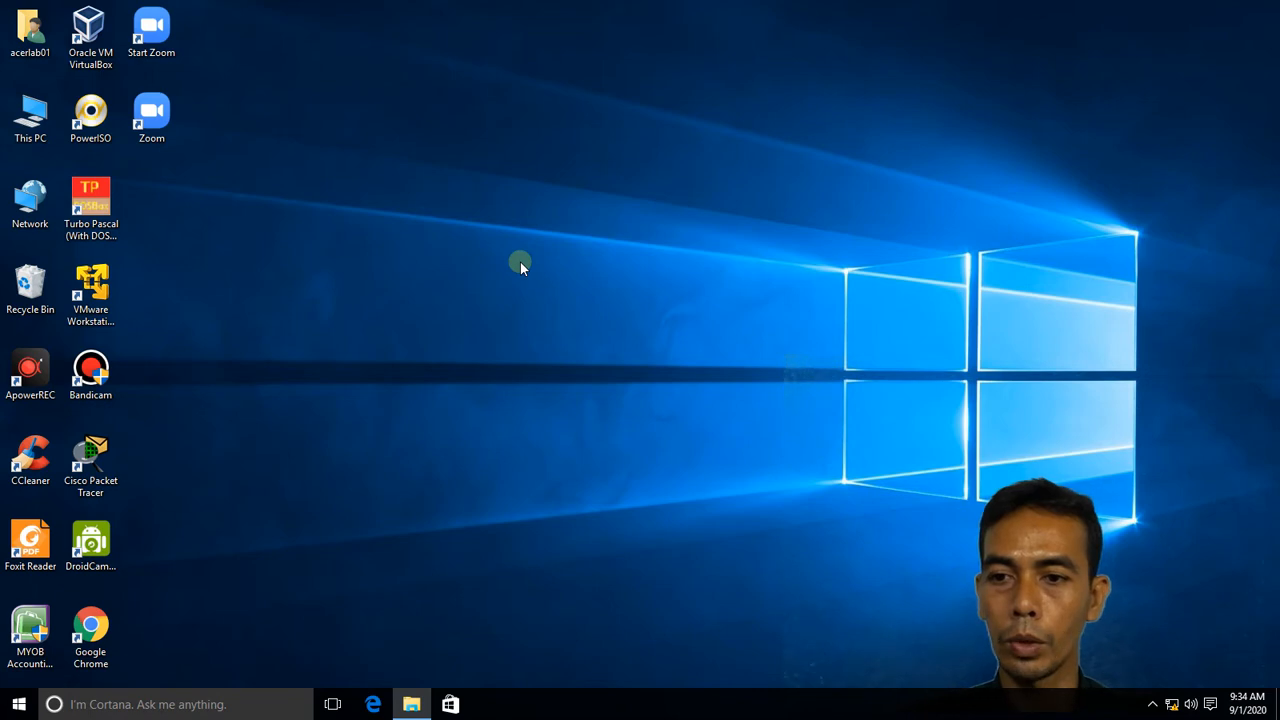
# Test the connection to the router by pinging 192.168.88.1 from a Command Prompt, and close it
pyautogui.press('super+r')
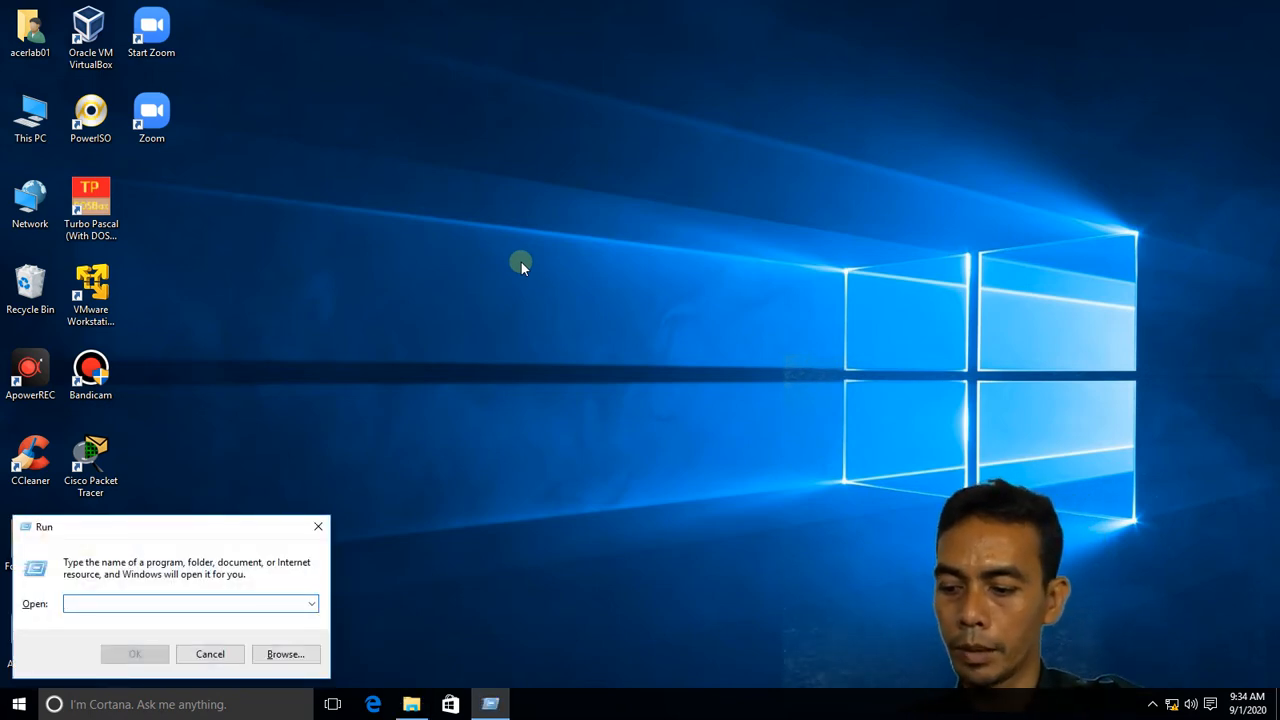
pyautogui.write('cmd')
pyautogui.press('Return')
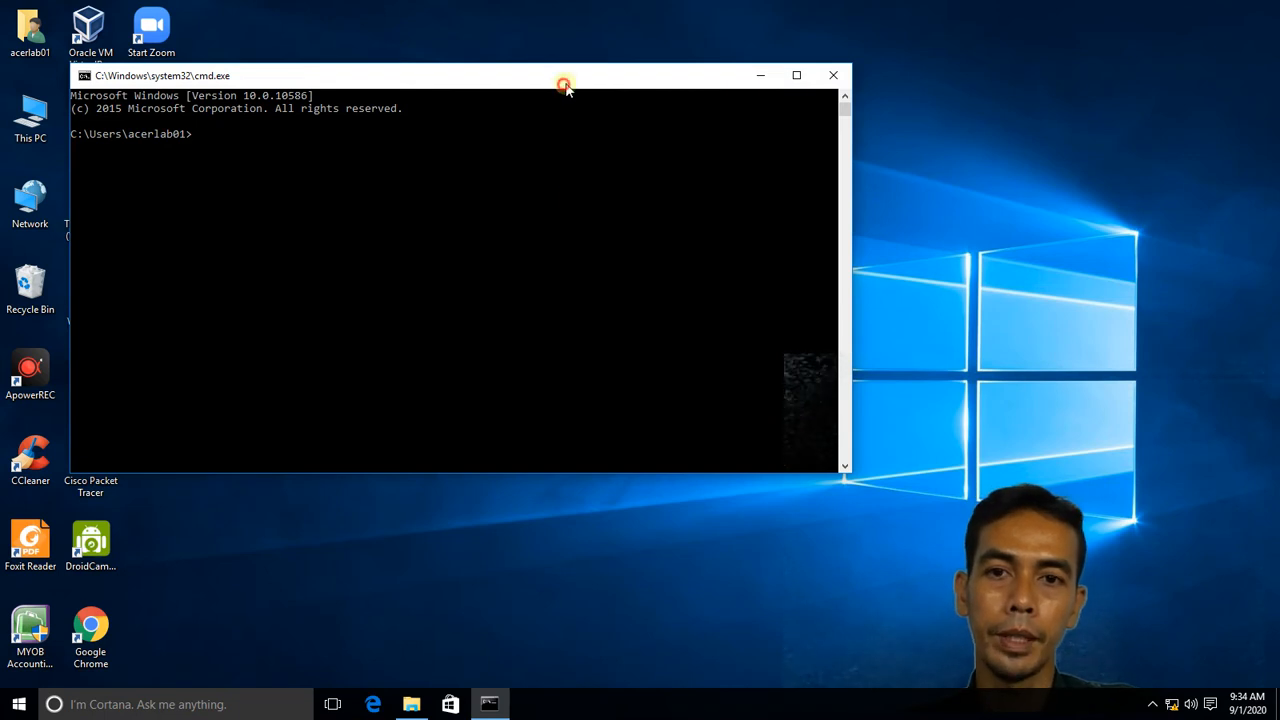
pyautogui.moveTo(563, 83); pyautogui.dragTo(706, 102)
pyautogui.write('p')
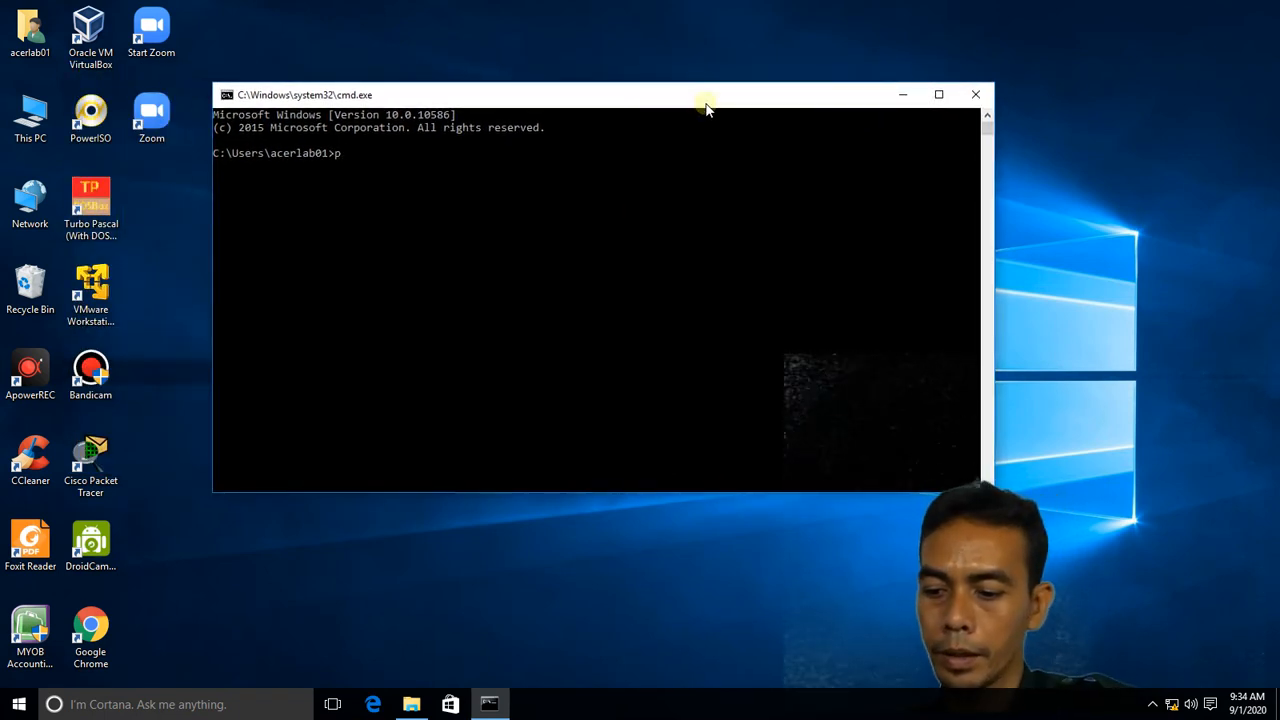
pyautogui.write('ing 1')
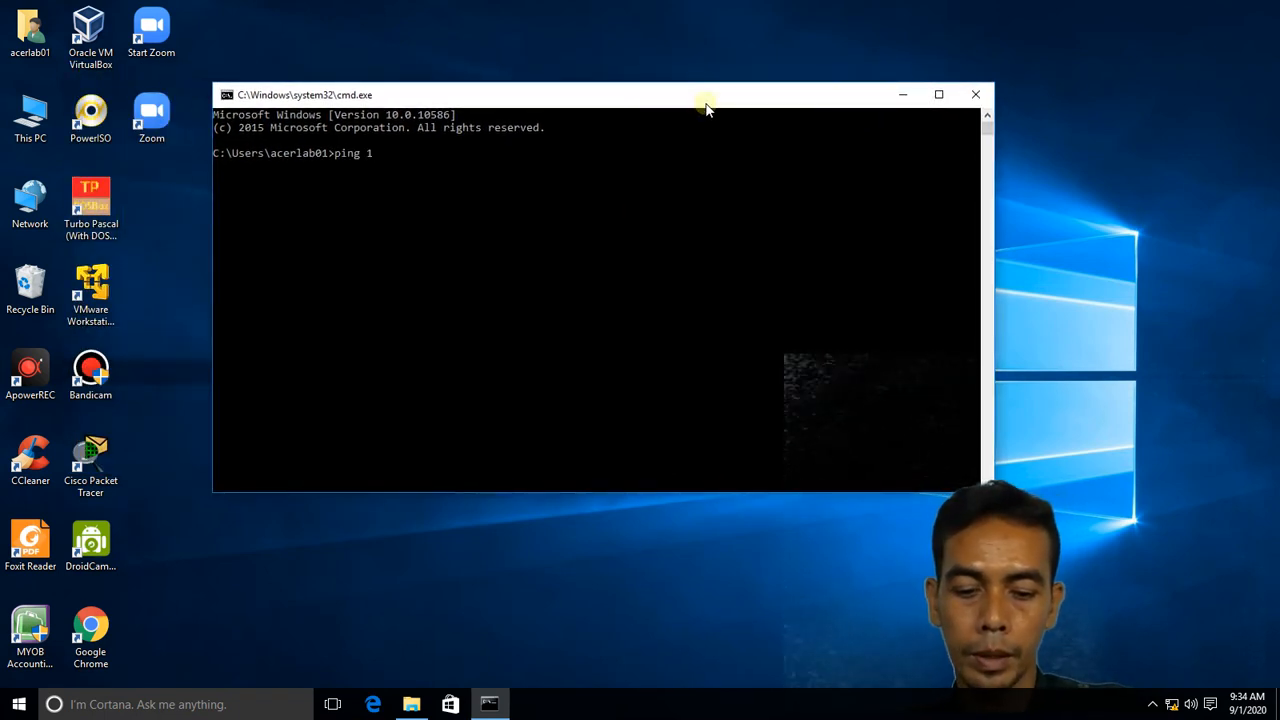
pyautogui.write('92.1')
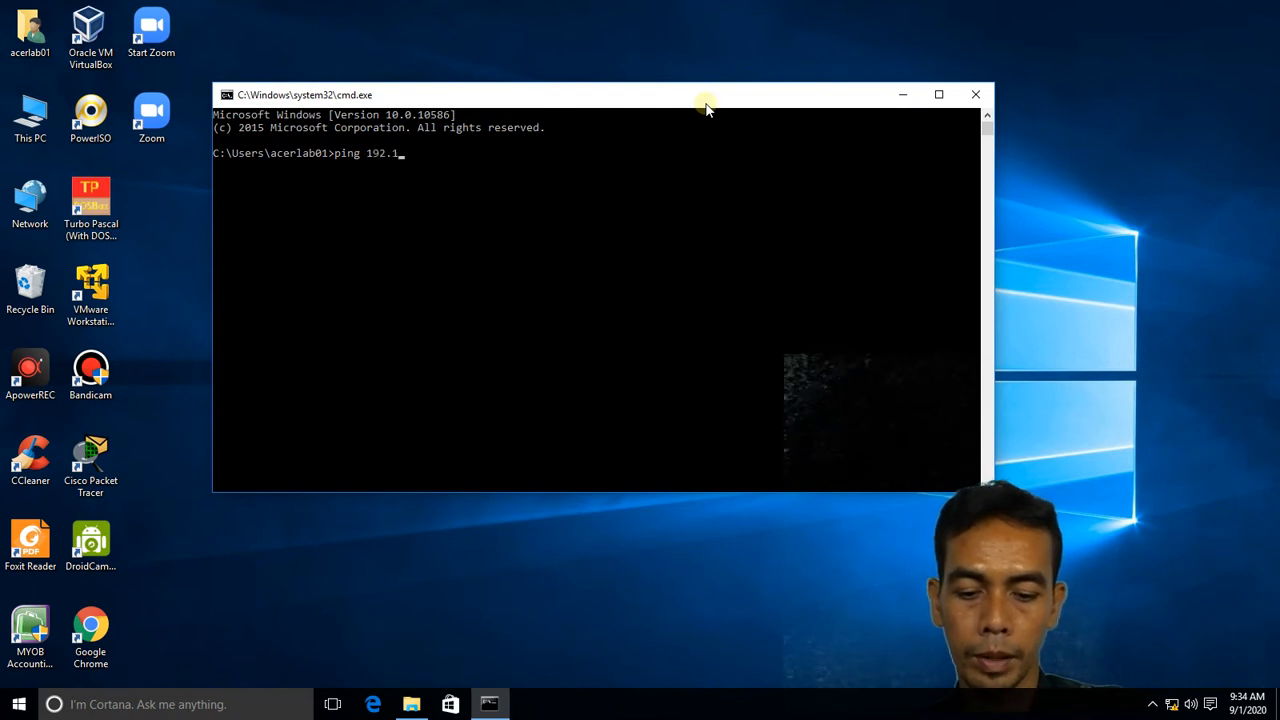
pyautogui.write('68.88.1')
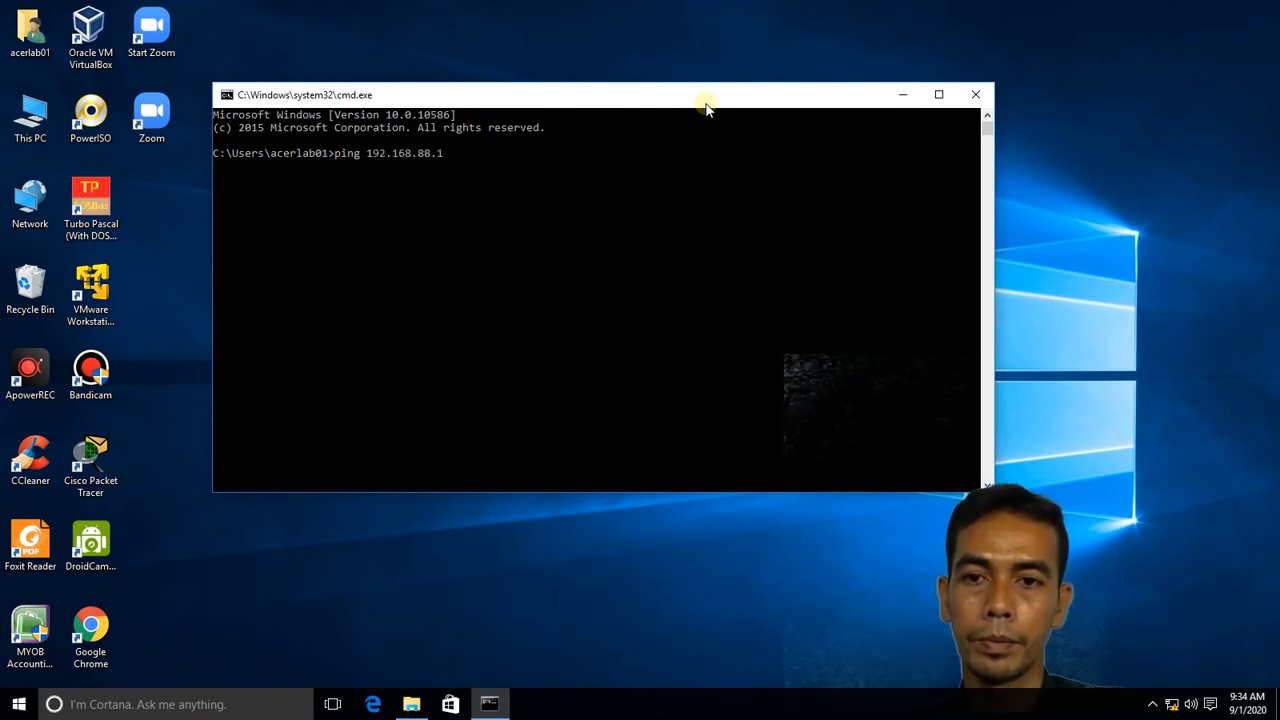
pyautogui.press('Return')
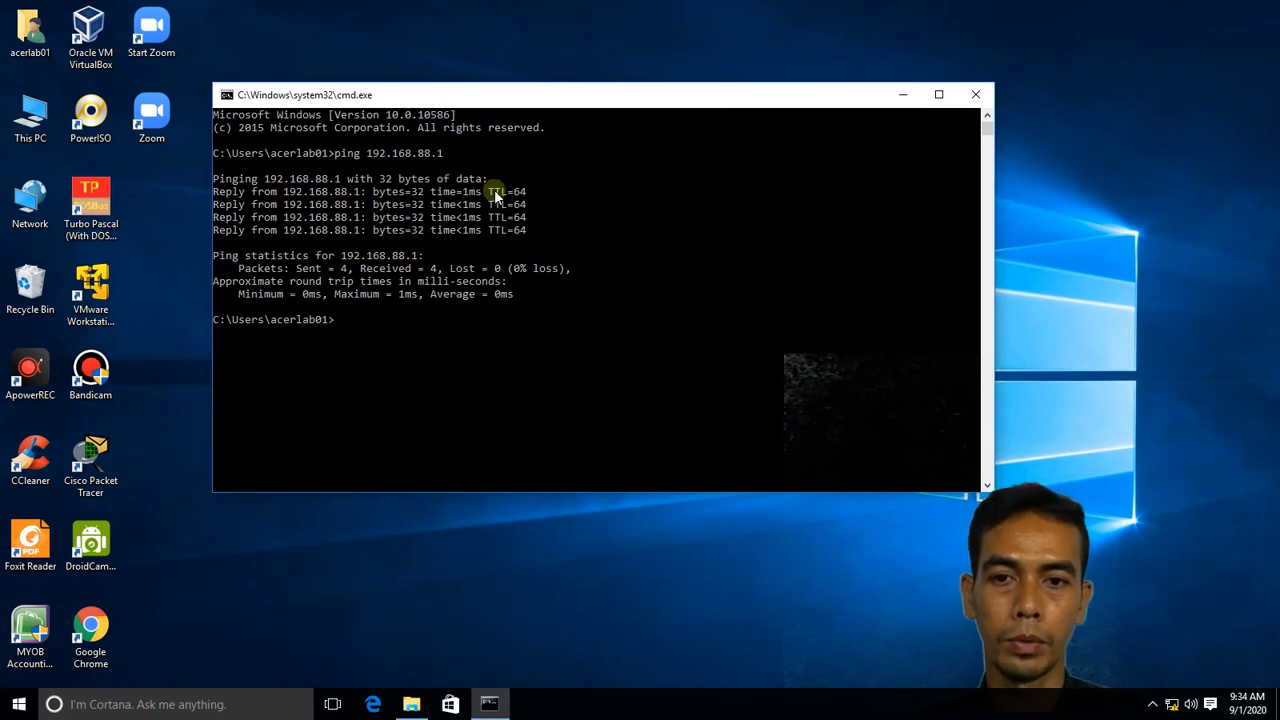
pyautogui.click(982, 100)
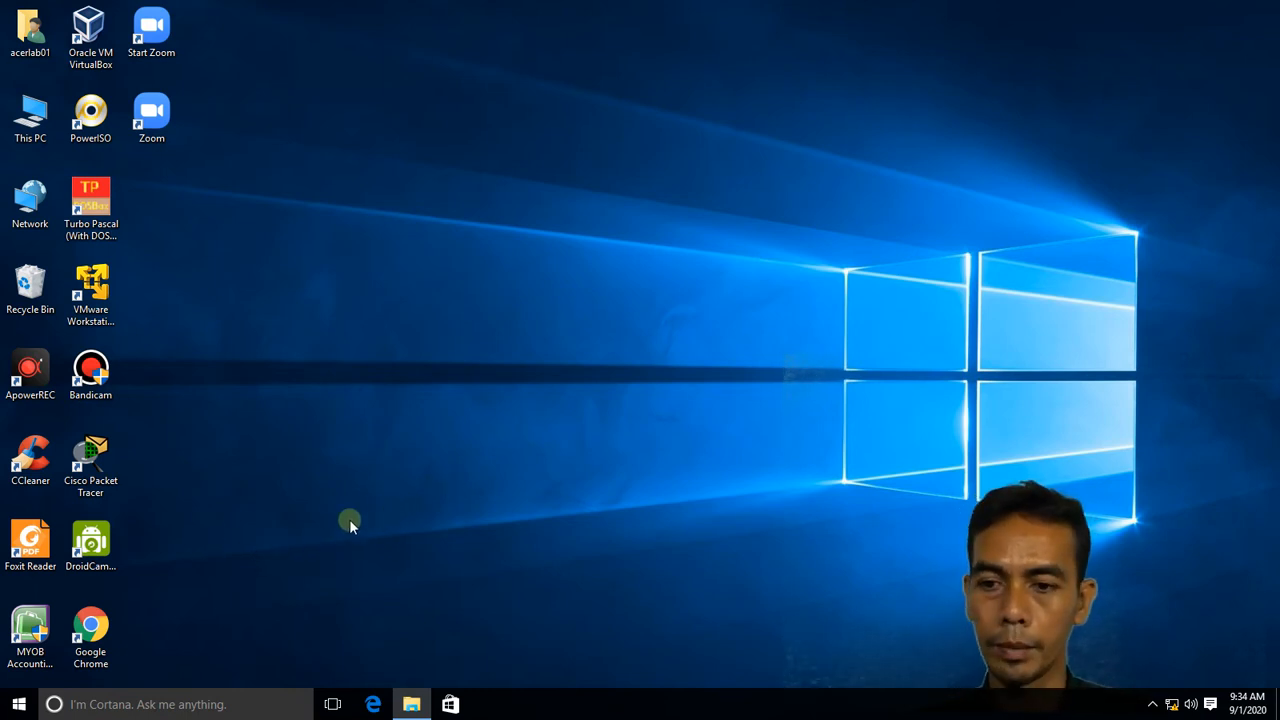
# Search Local Disk (E:) for winbox in File Explorer
pyautogui.click(411, 704)
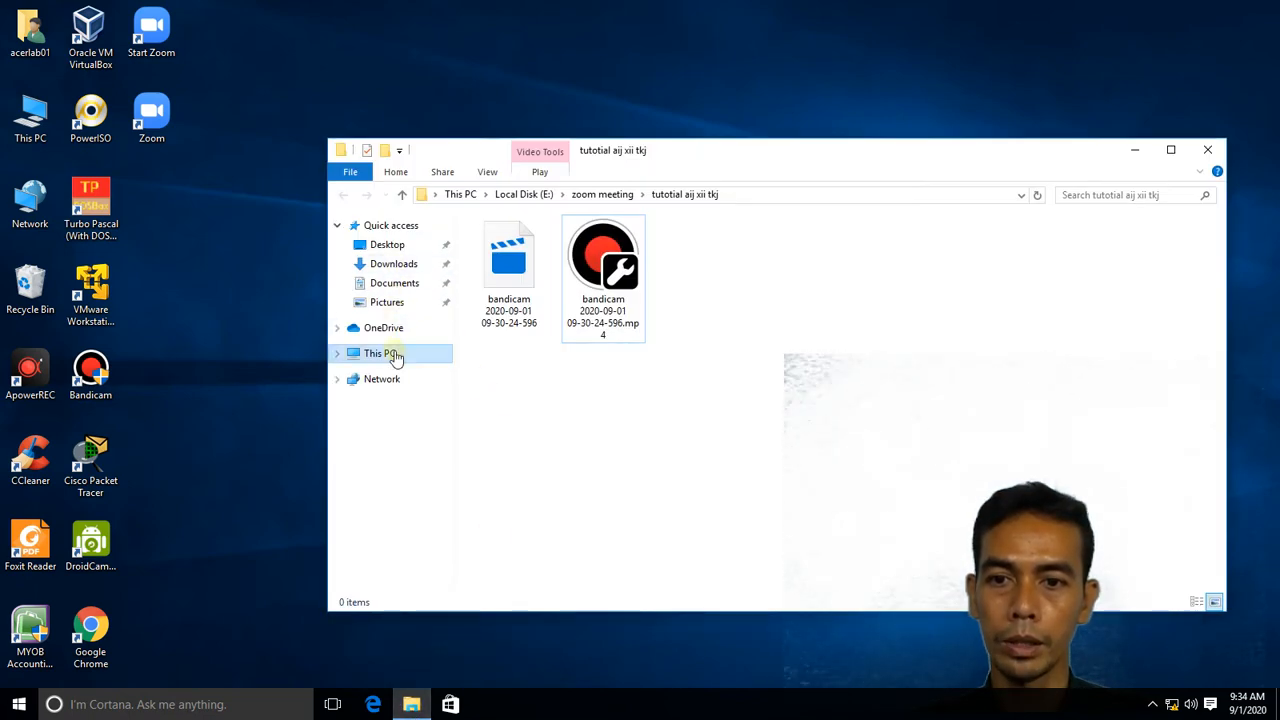
pyautogui.click(393, 356)
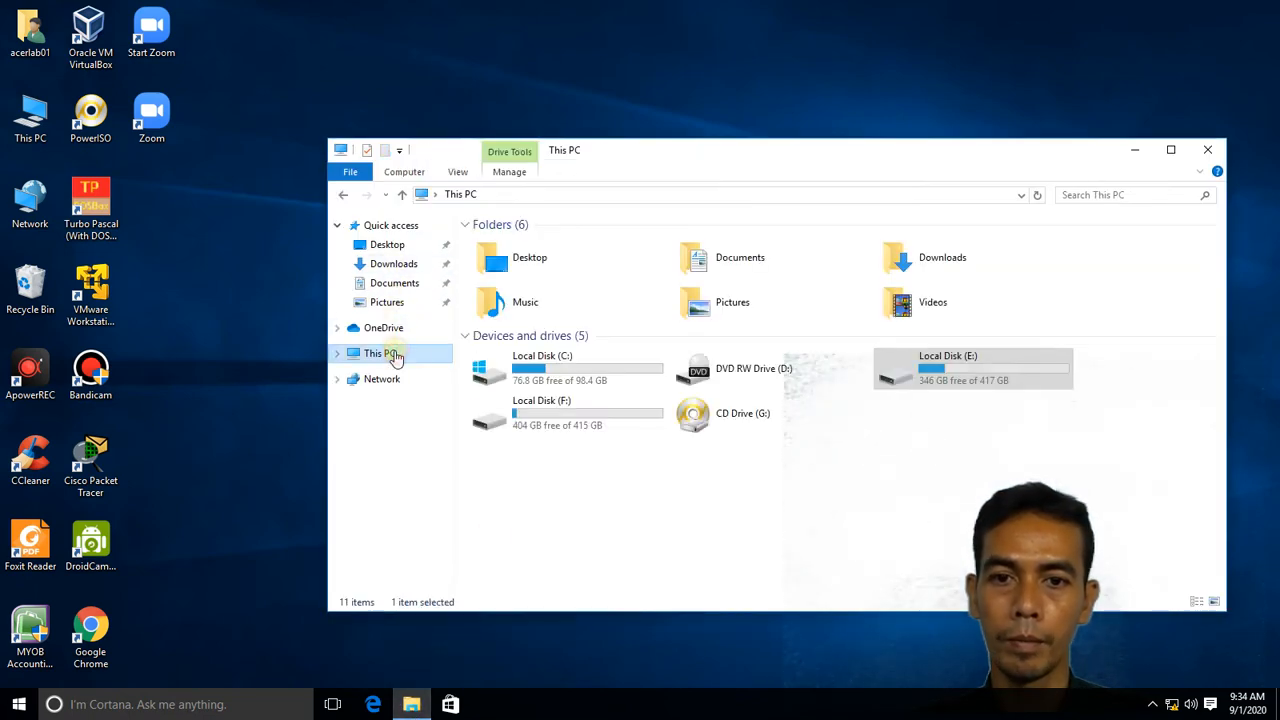
pyautogui.click(924, 383)
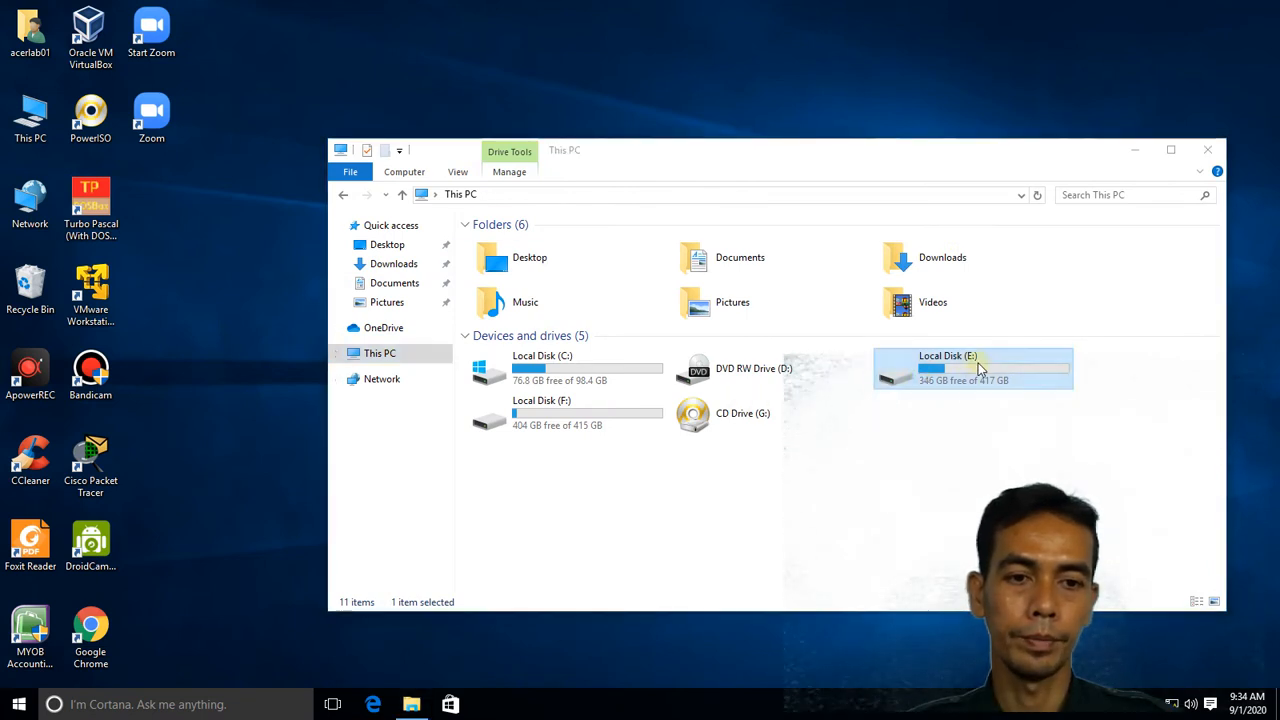
pyautogui.moveTo(918, 168); pyautogui.dragTo(730, 58)
pyautogui.doubleClick(732, 246)
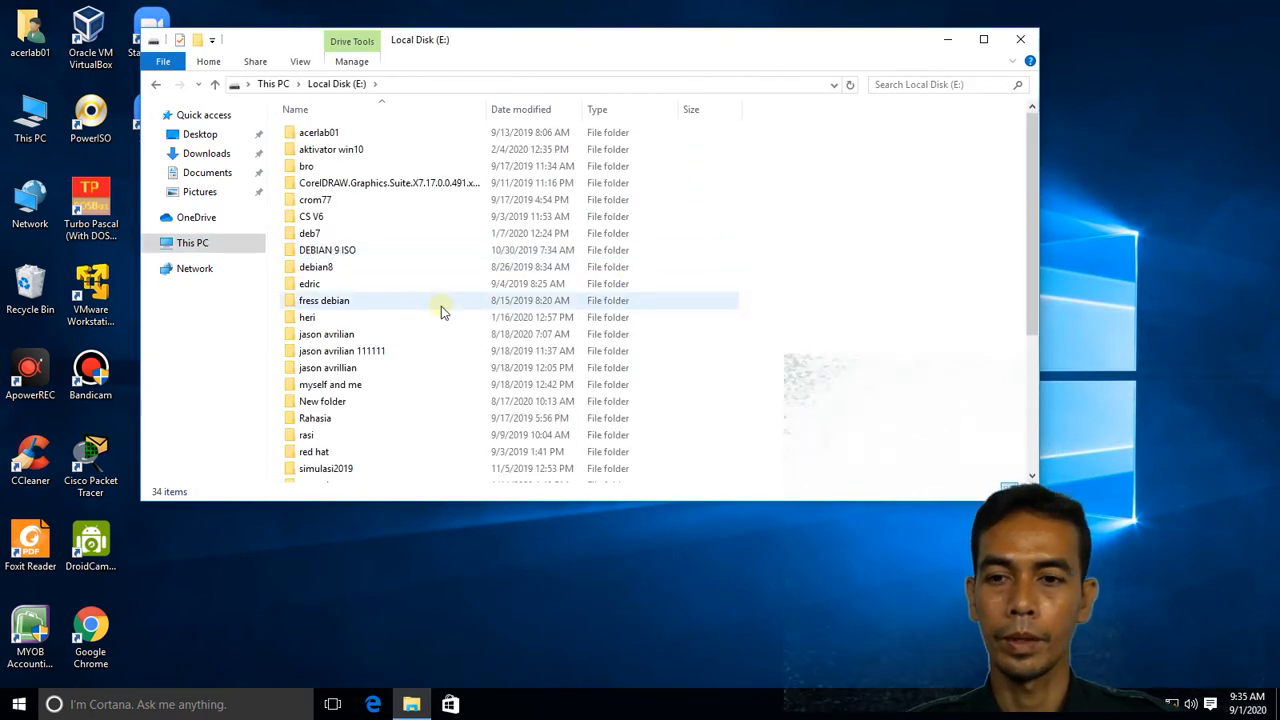
pyautogui.click(945, 84)
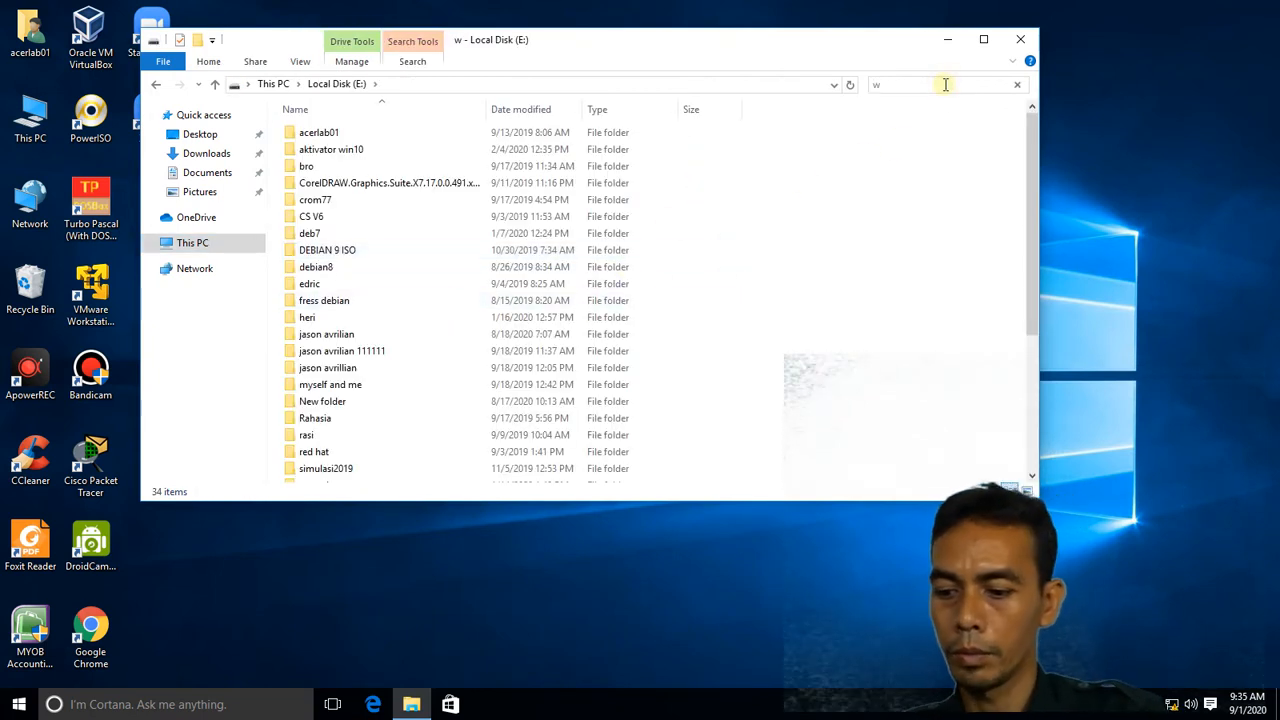
pyautogui.write('winbox')
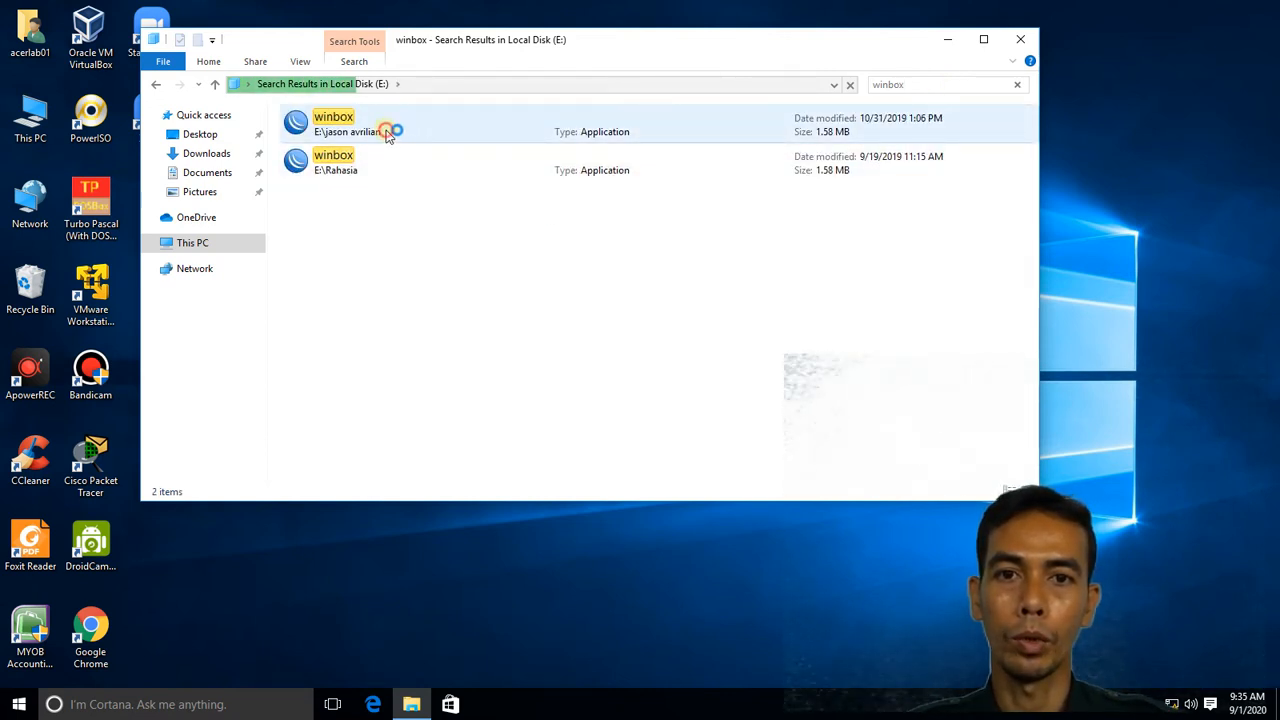
# Copy the first winbox search result to the desktop and launch it from there
pyautogui.moveTo(386, 132); pyautogui.dragTo(1147, 100)
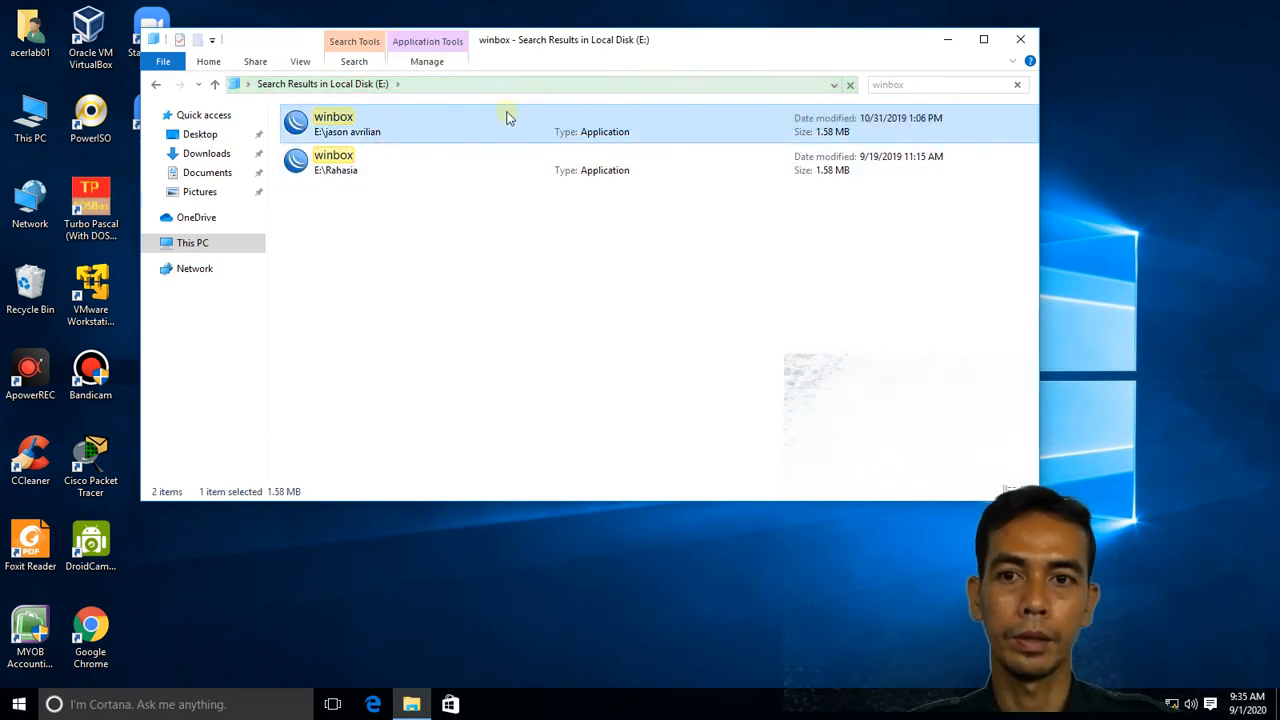
pyautogui.moveTo(343, 125); pyautogui.dragTo(1125, 35)
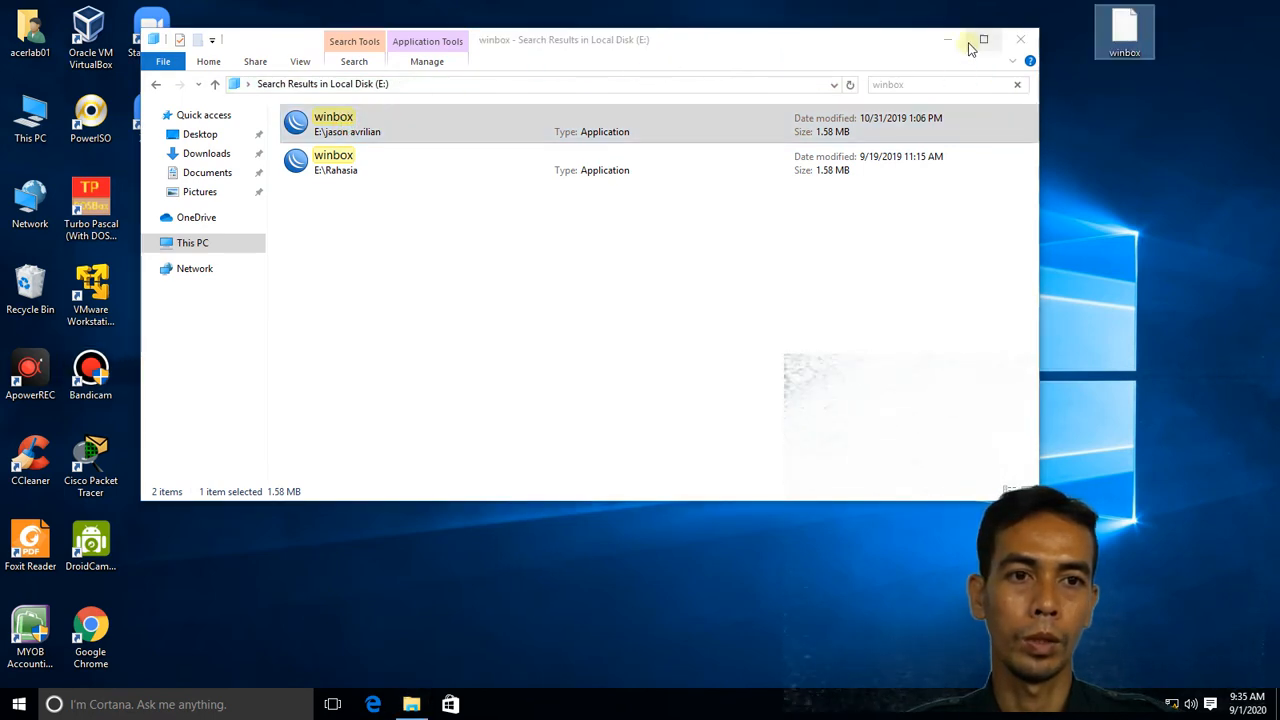
pyautogui.click(949, 40)
pyautogui.doubleClick(1125, 28)
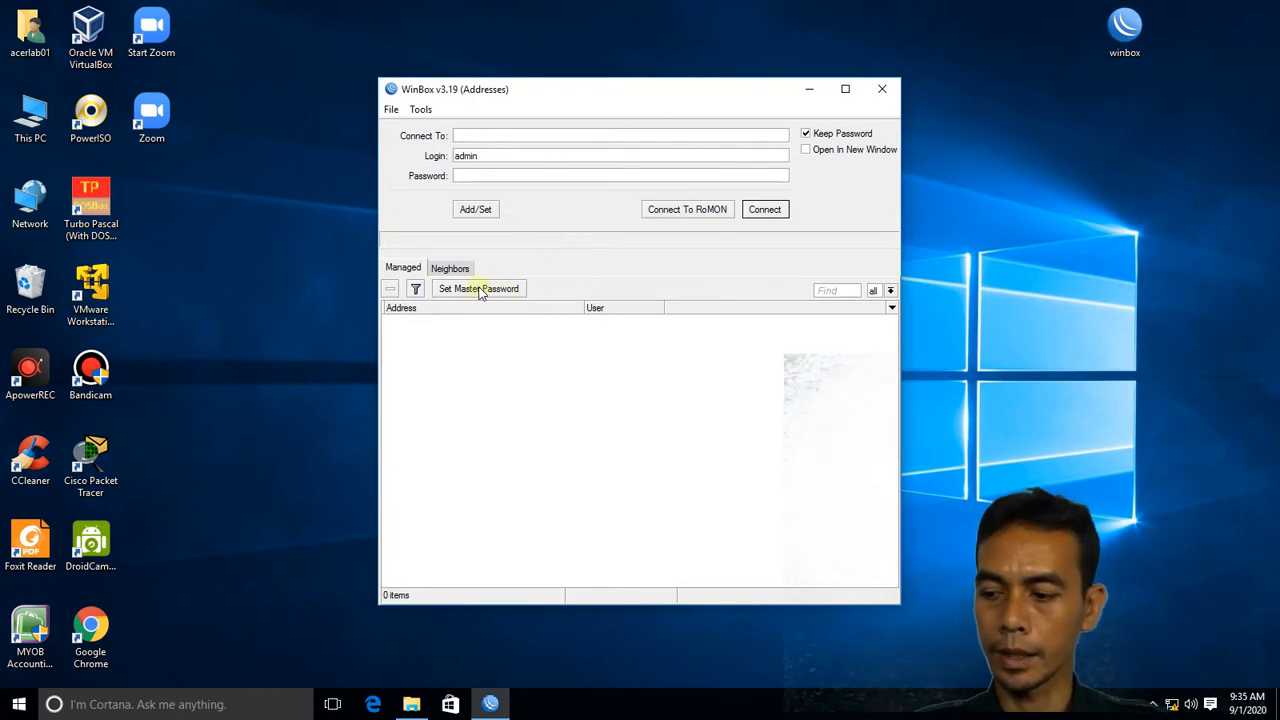
# Allow winbox through the firewall on public networks and connect to the neighboring router at 192.168.88.1 as admin with a blank password
pyautogui.click(446, 268)
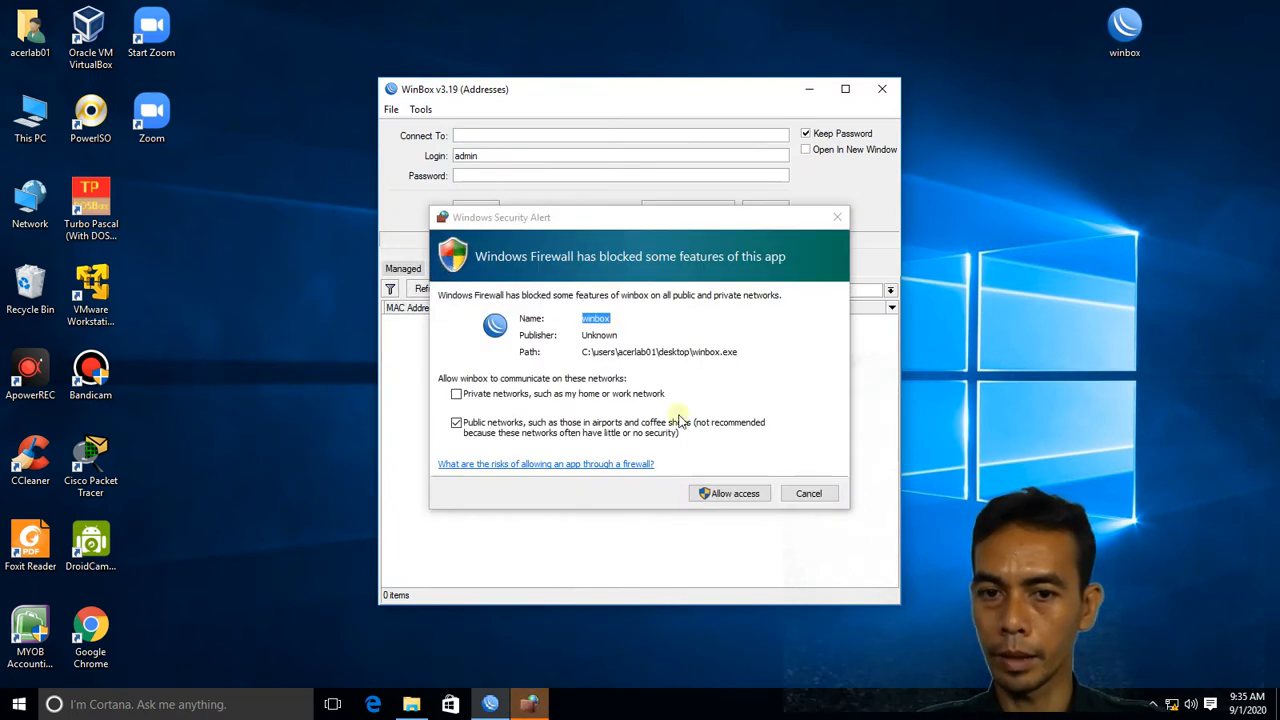
pyautogui.click(733, 494)
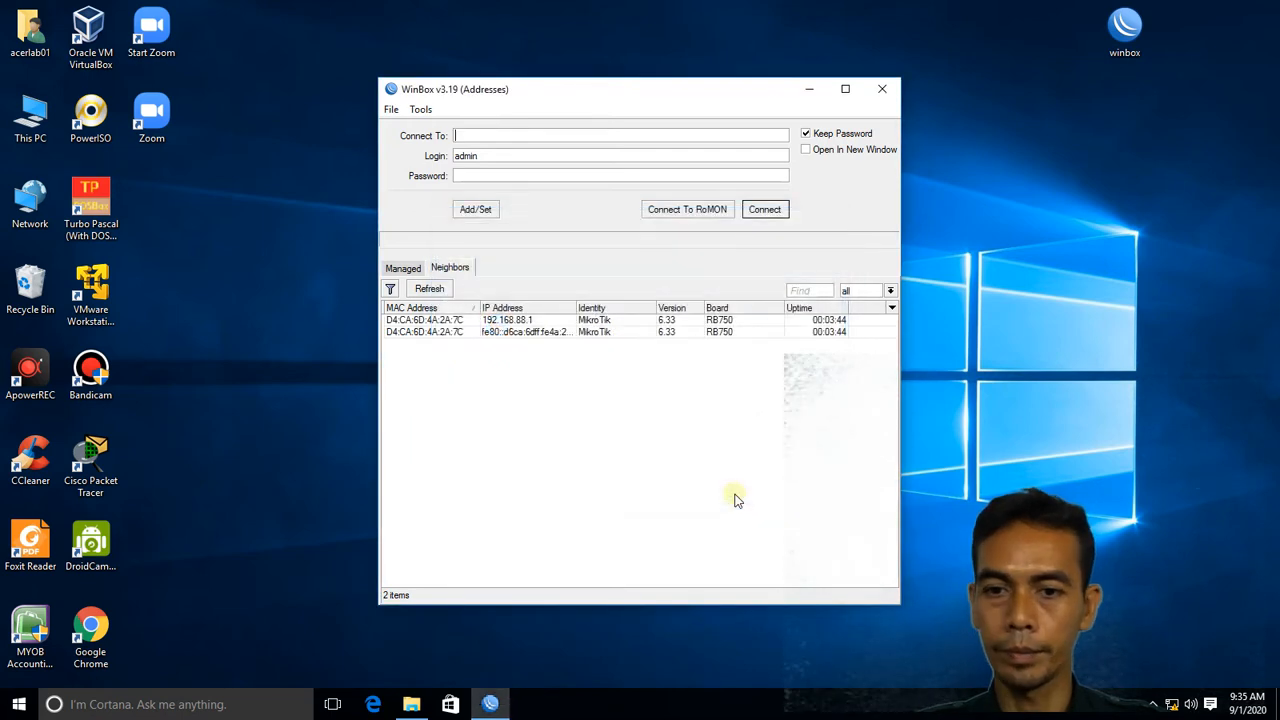
pyautogui.click(511, 321)
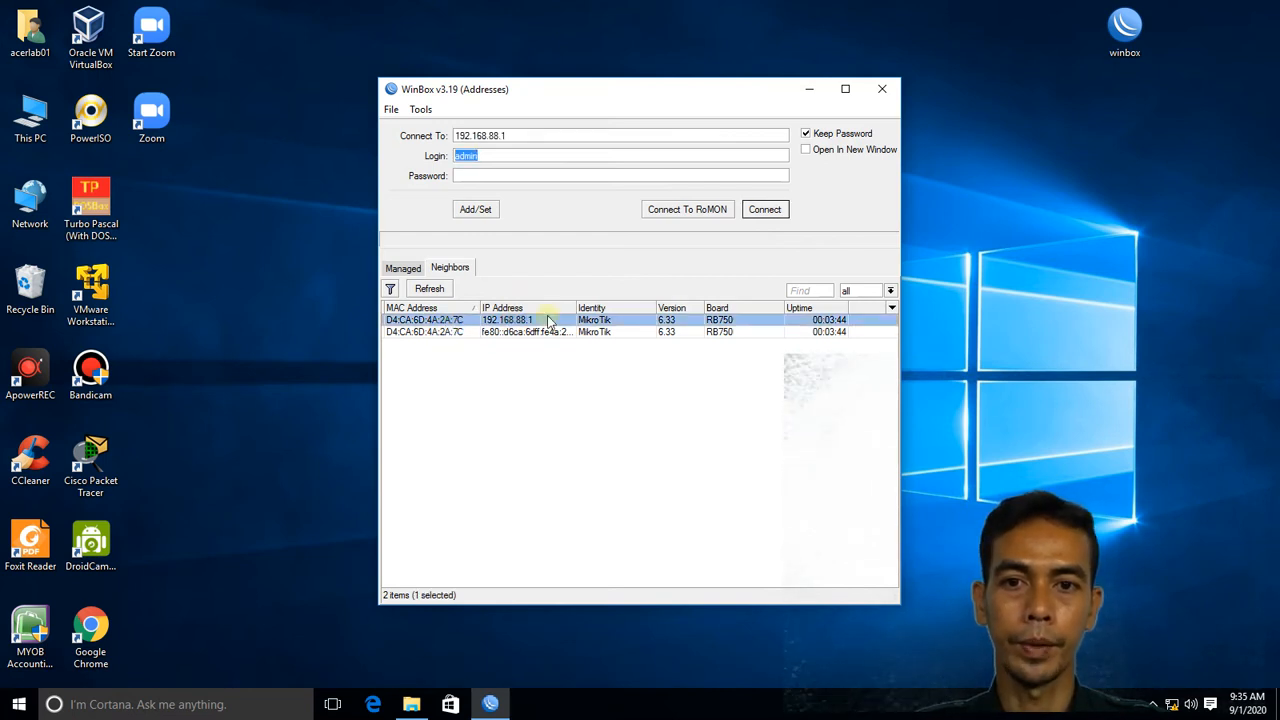
pyautogui.click(509, 155)
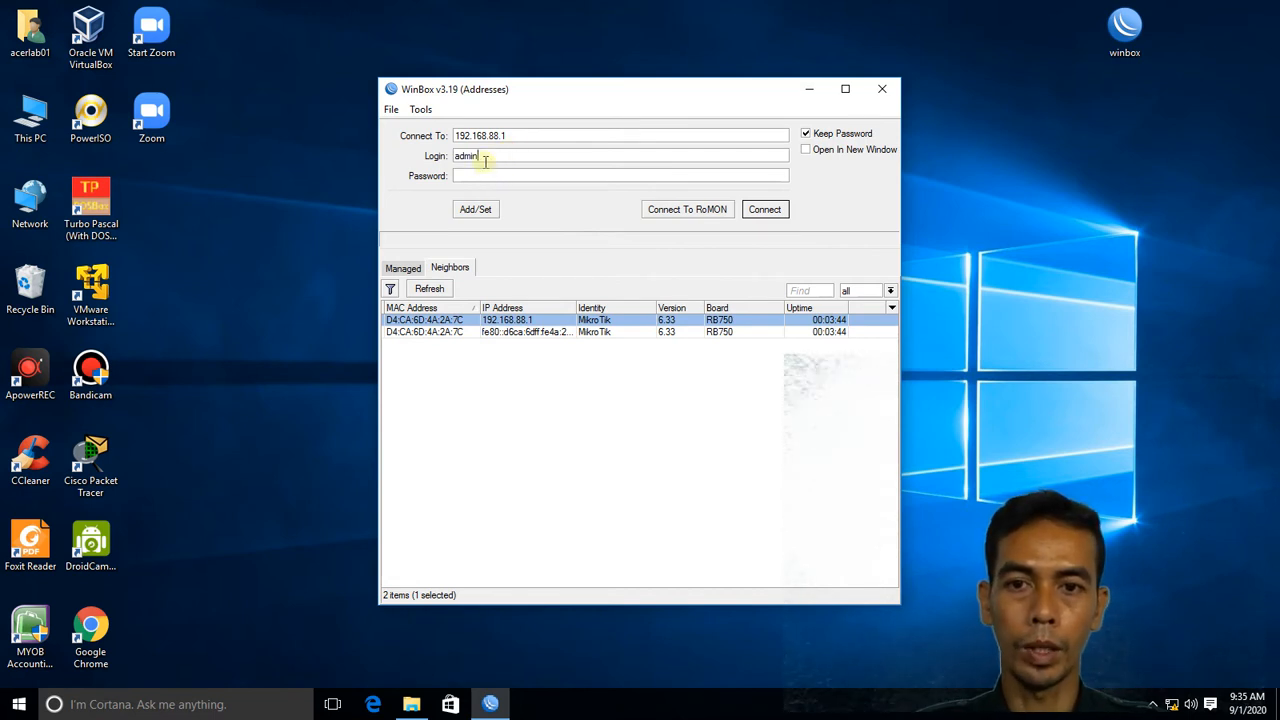
pyautogui.click(494, 175)
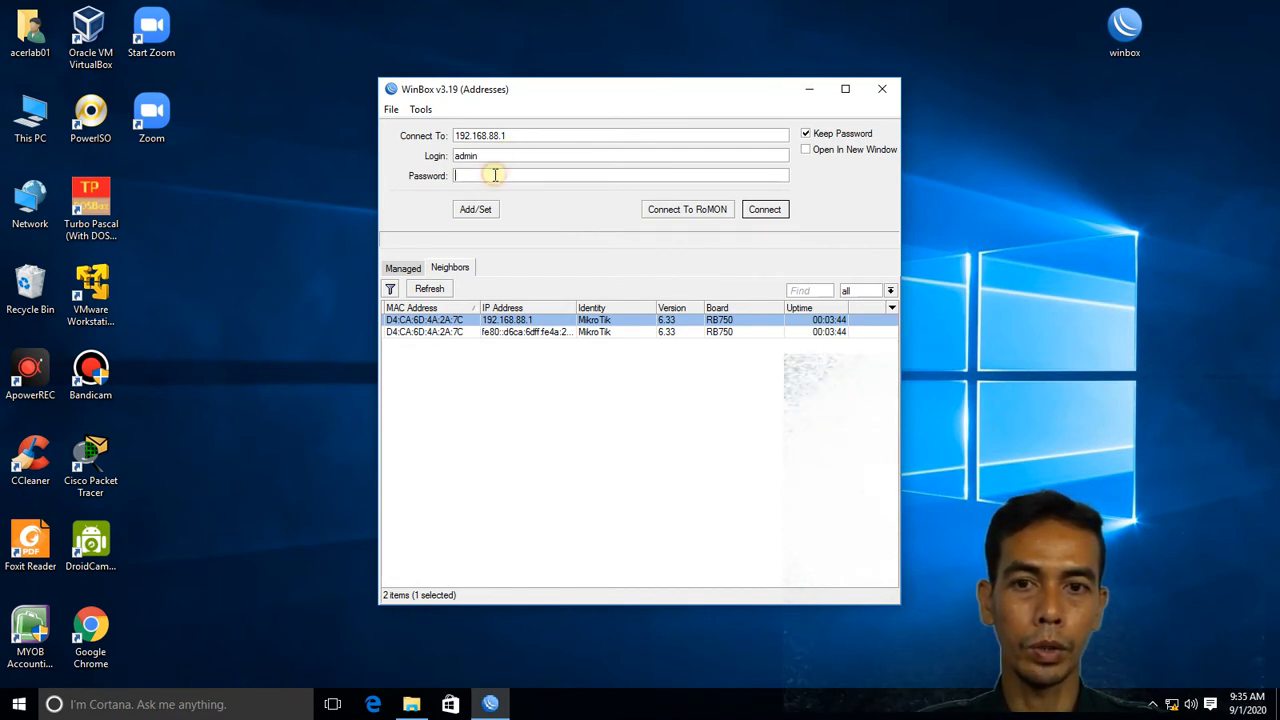
pyautogui.click(760, 215)
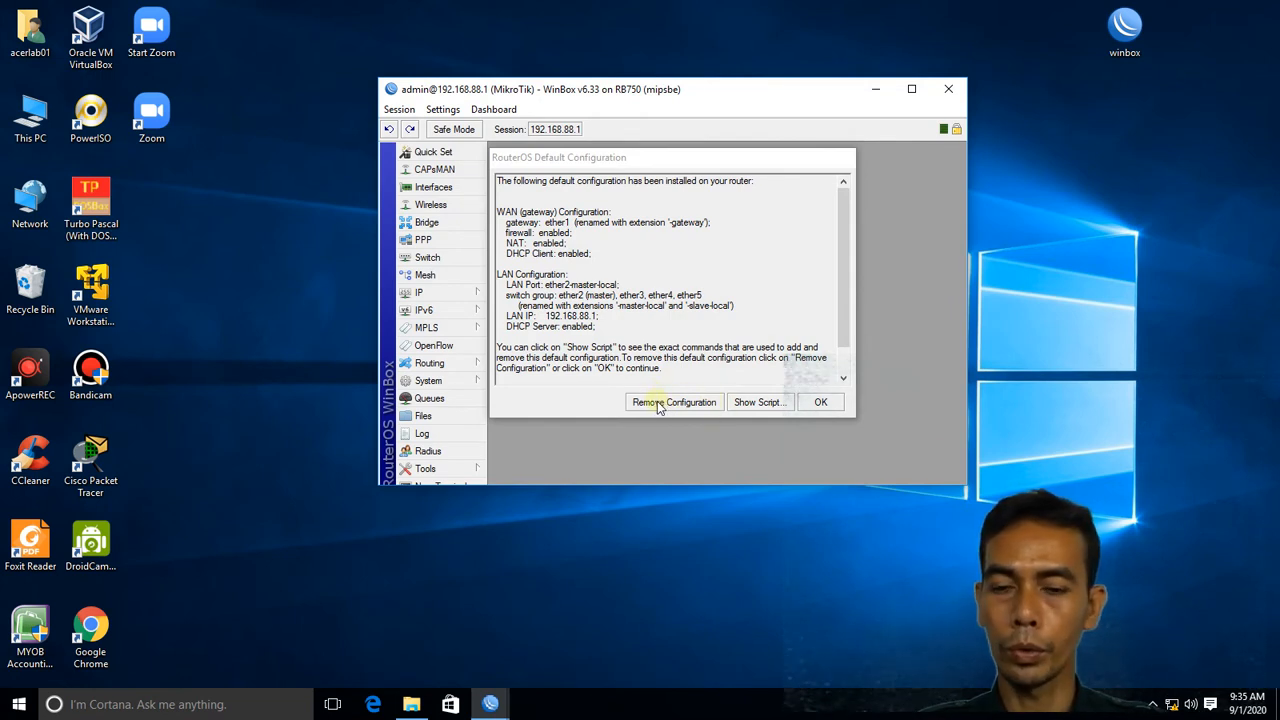
# Remove the router's default configuration, then close the session and relaunch WinBox
pyautogui.click(659, 403)
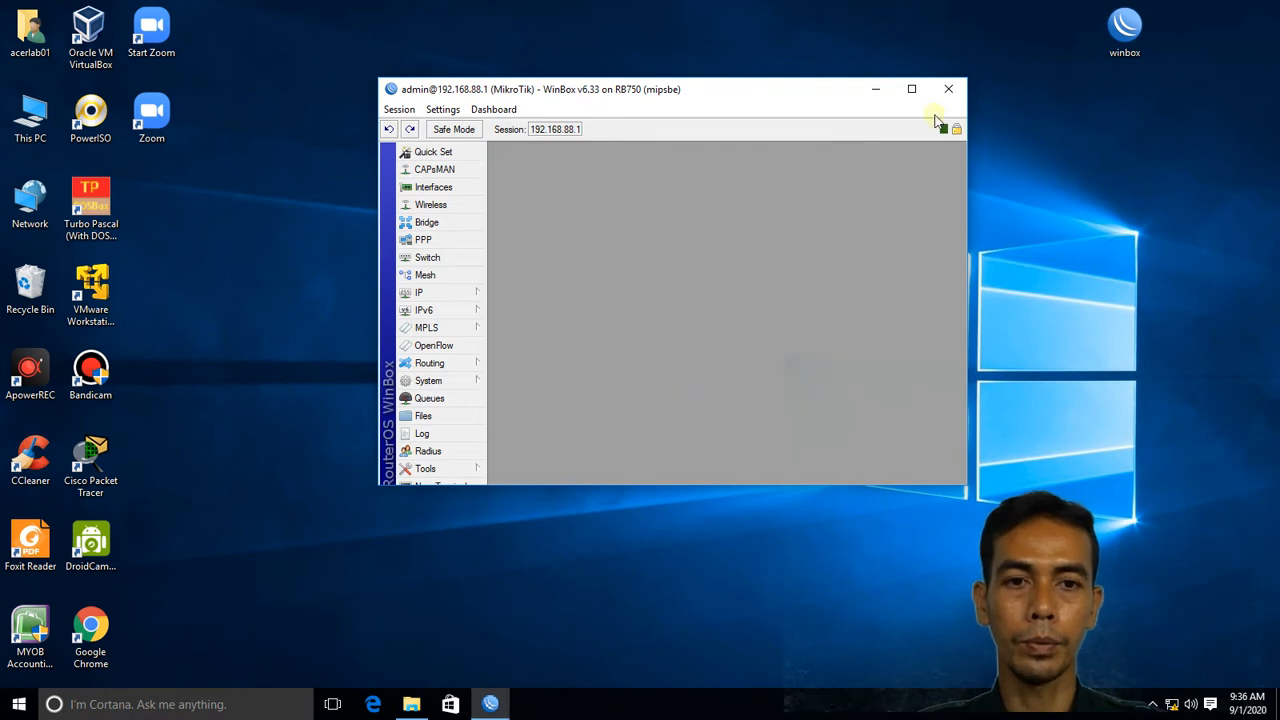
pyautogui.click(948, 89)
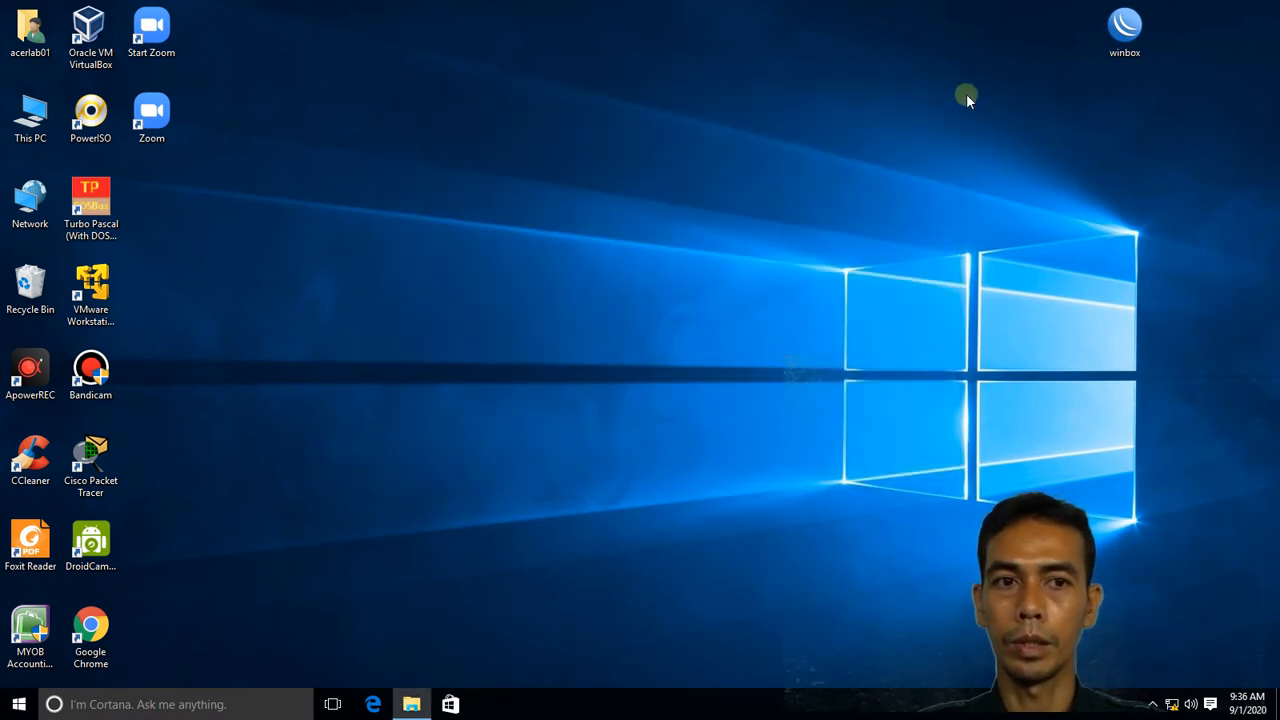
pyautogui.doubleClick(1124, 28)
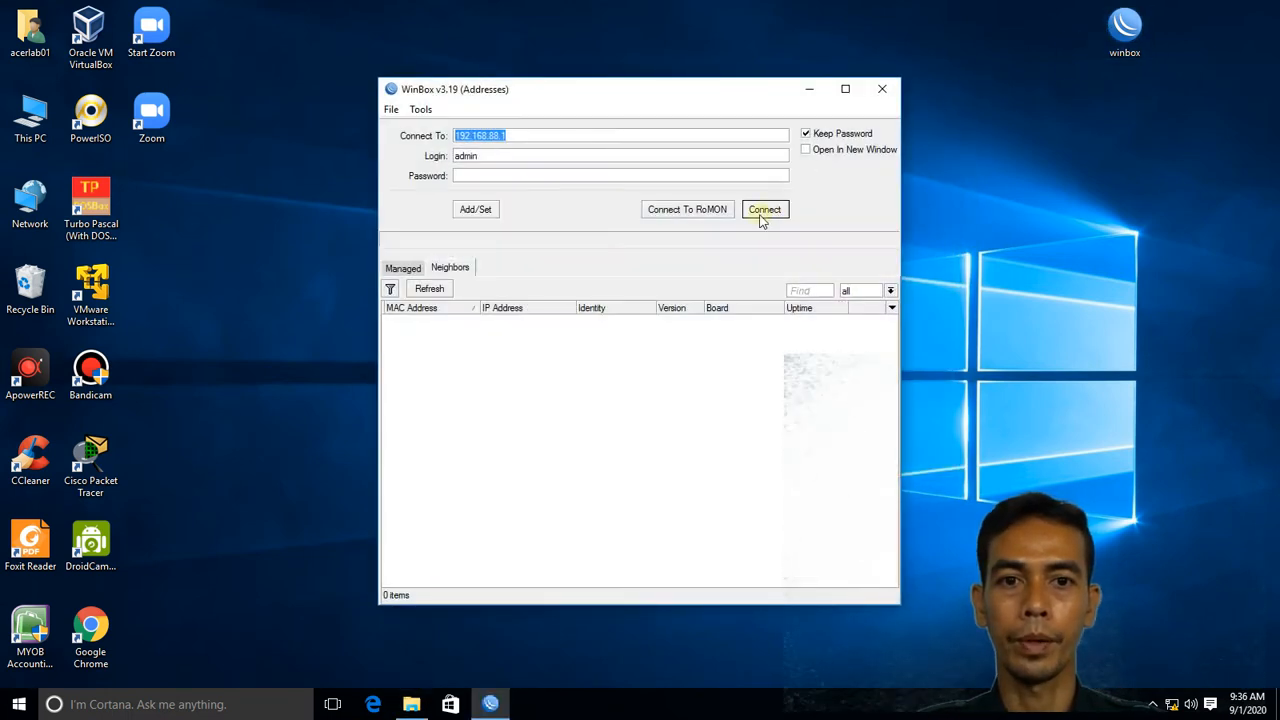
# Refresh the neighbor list, connect to the router through its MAC address D4:CA:6D:4A:2A:7C as admin, and maximize the session window
pyautogui.click(447, 294)
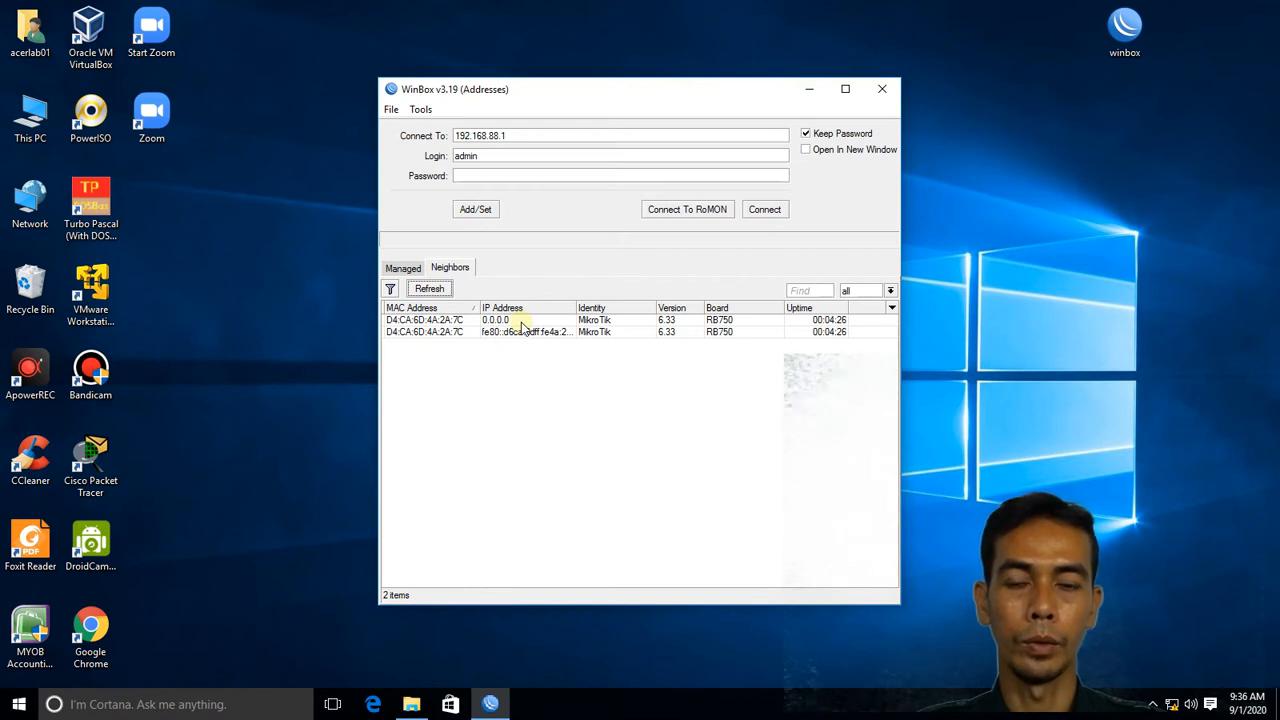
pyautogui.click(506, 321)
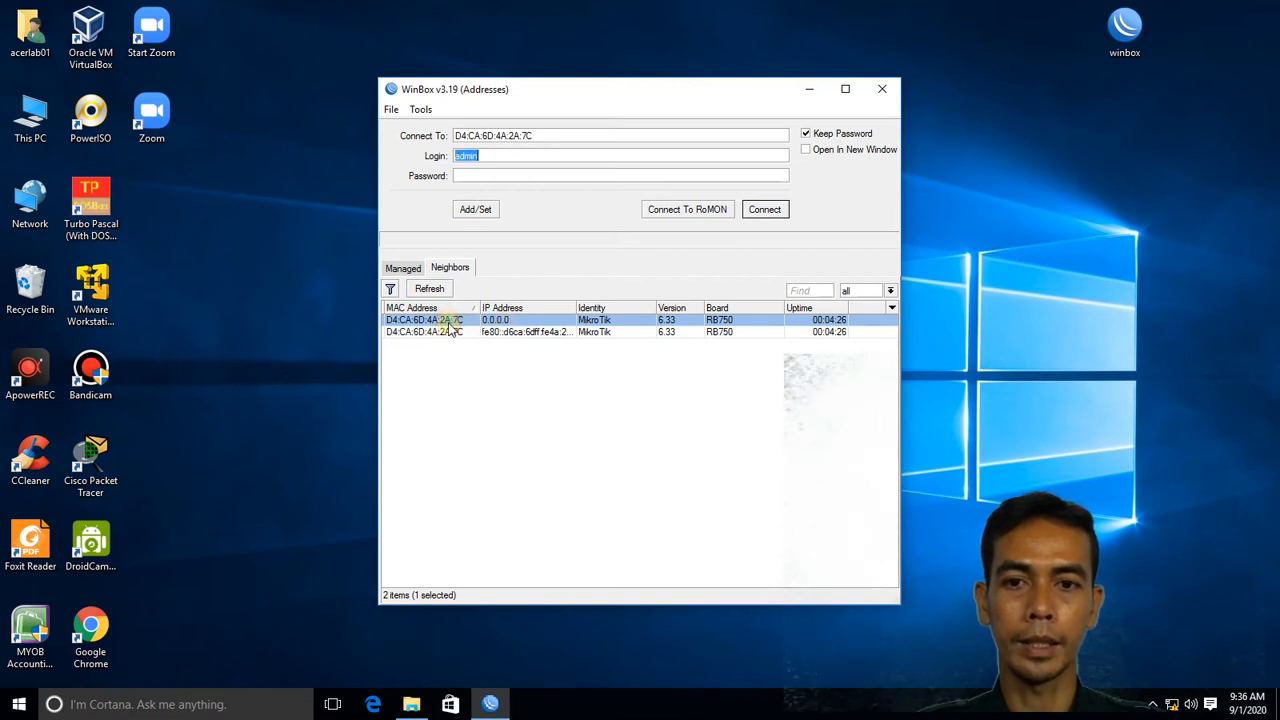
pyautogui.click(763, 211)
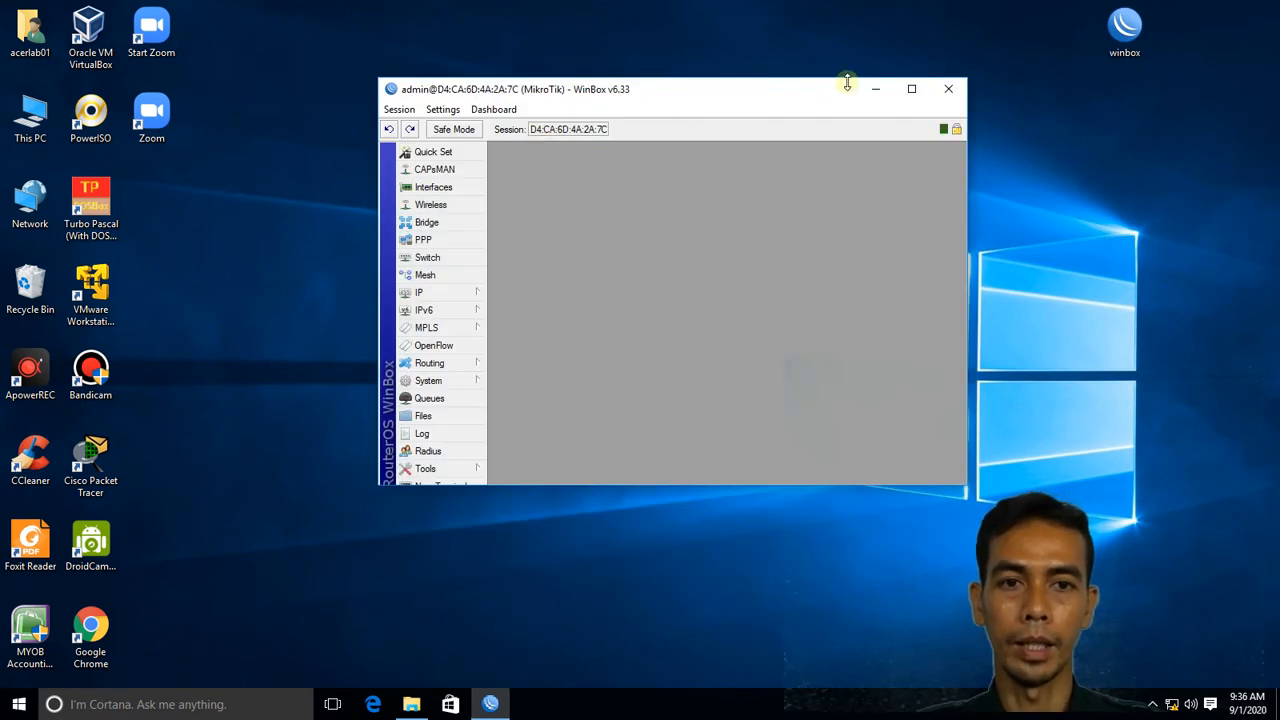
pyautogui.click(911, 92)
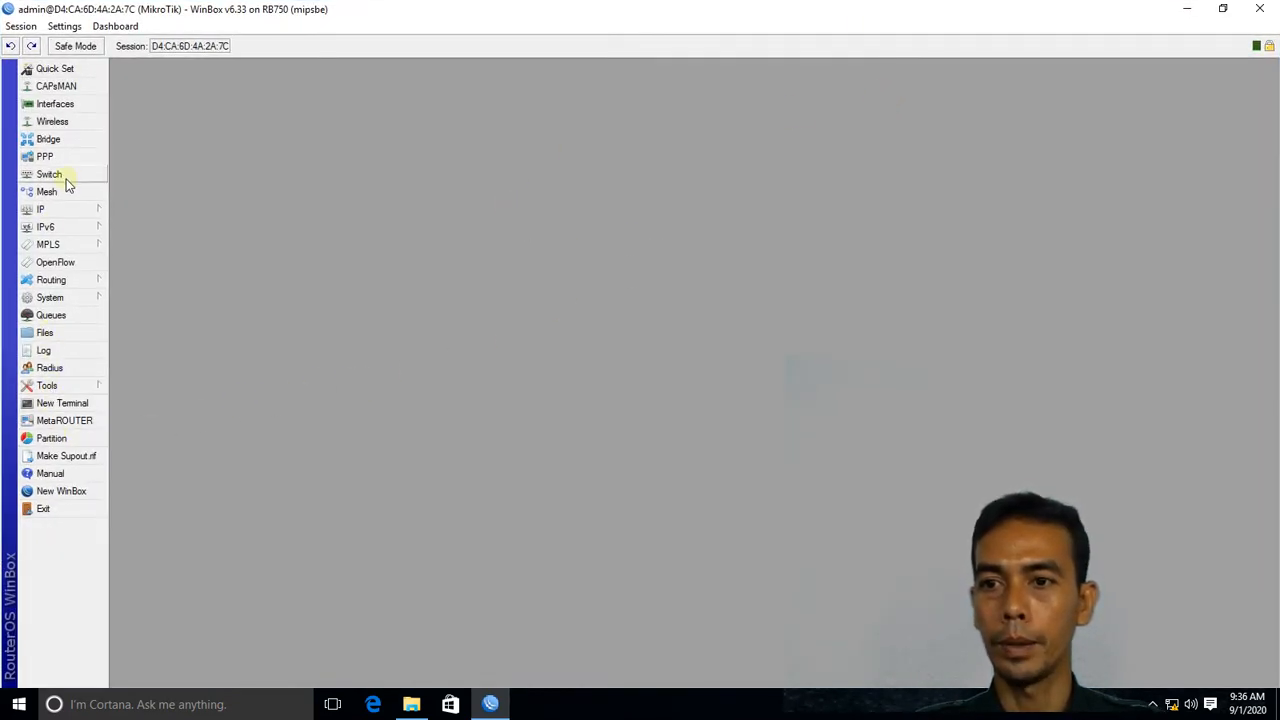
# Add the IP address 192.168.20.1 to the router's ether2 interface and apply it
pyautogui.click(77, 211)
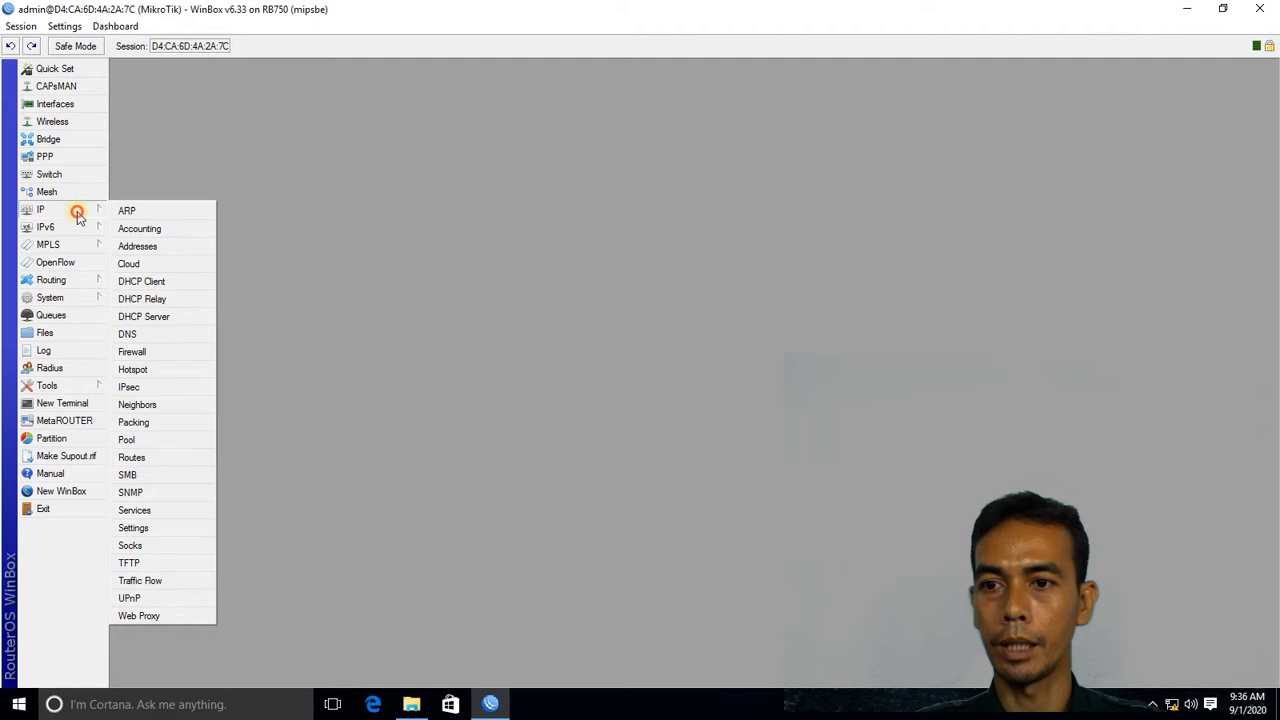
pyautogui.click(169, 251)
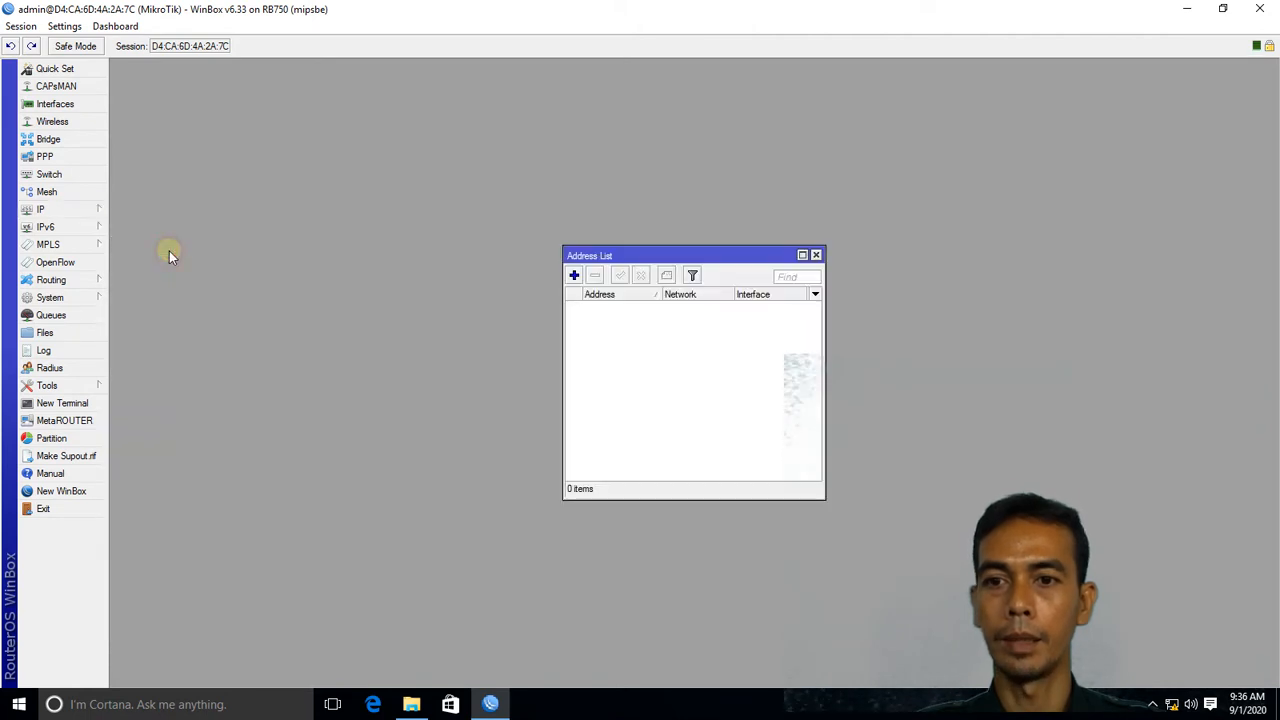
pyautogui.click(574, 275)
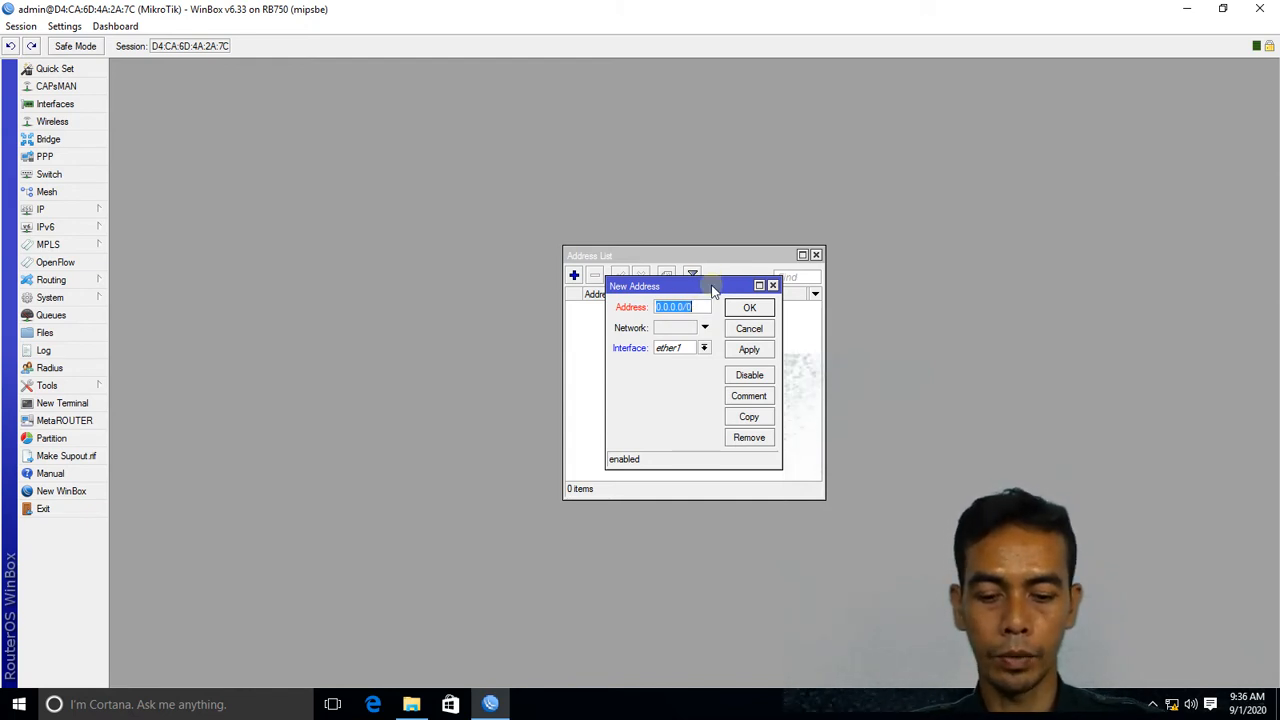
pyautogui.write('192.168')
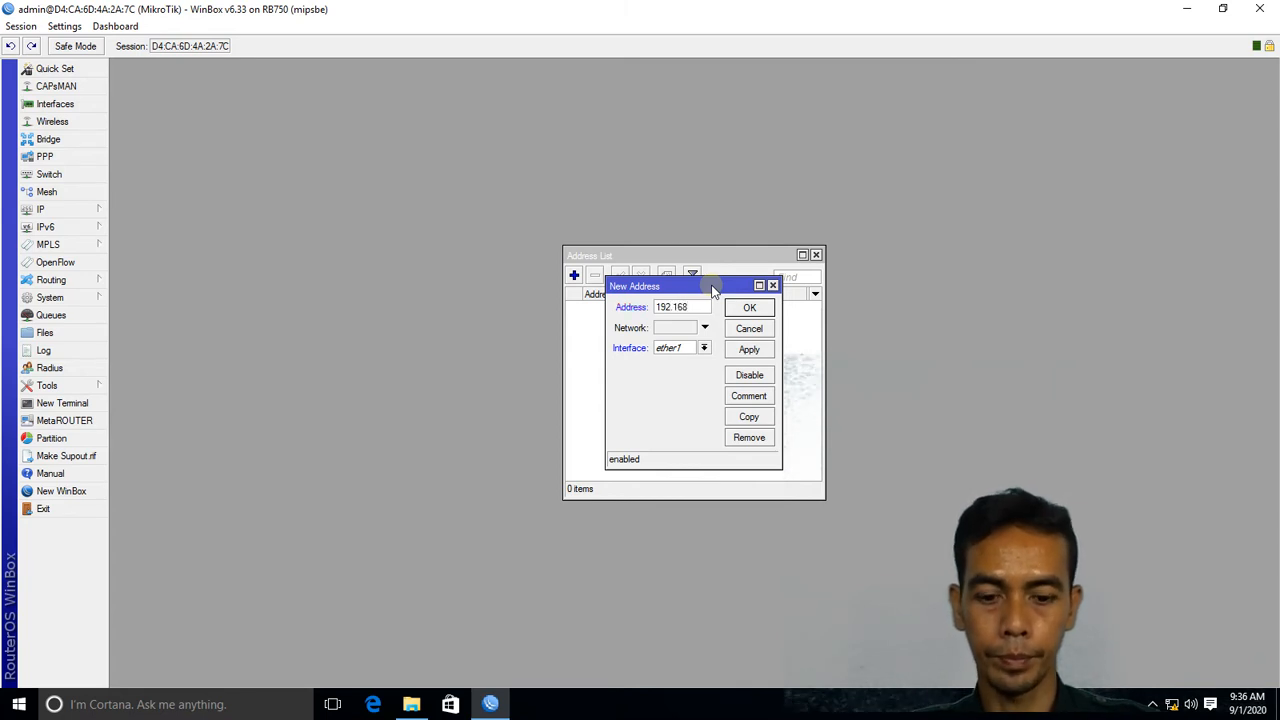
pyautogui.write('.')
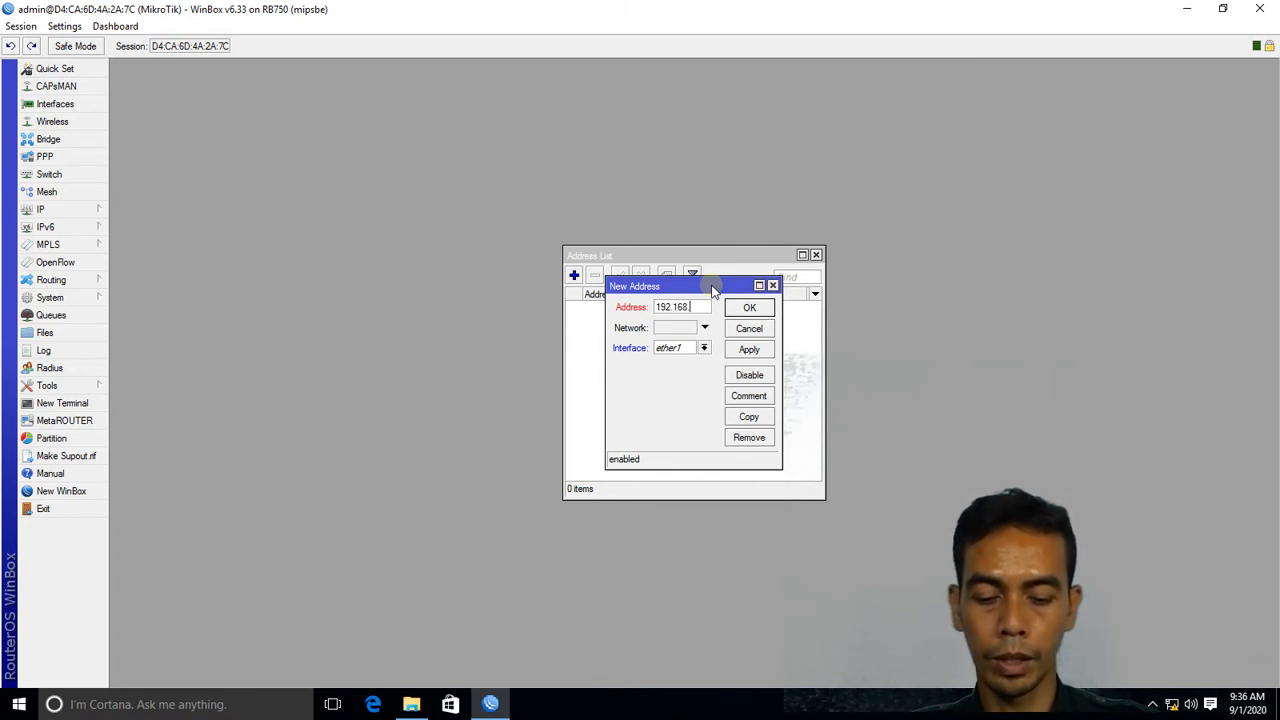
pyautogui.write('2')
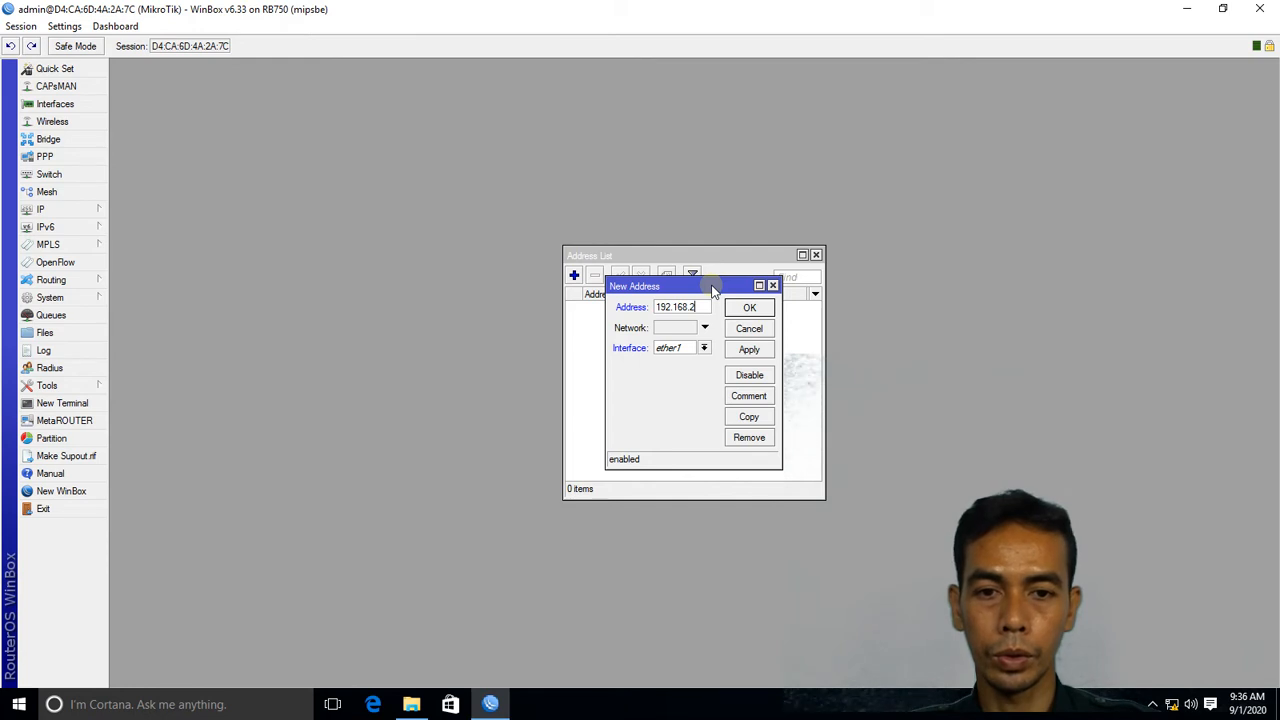
pyautogui.write('0')
pyautogui.write('.1')
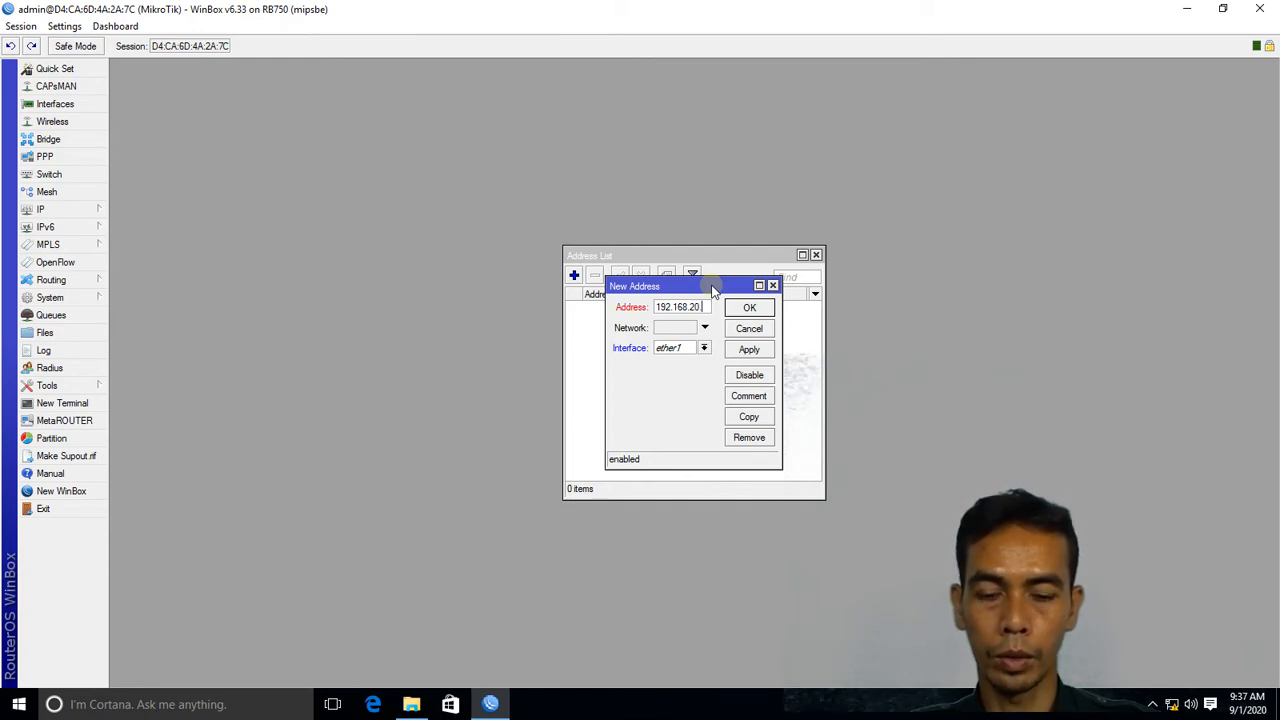
pyautogui.click(704, 347)
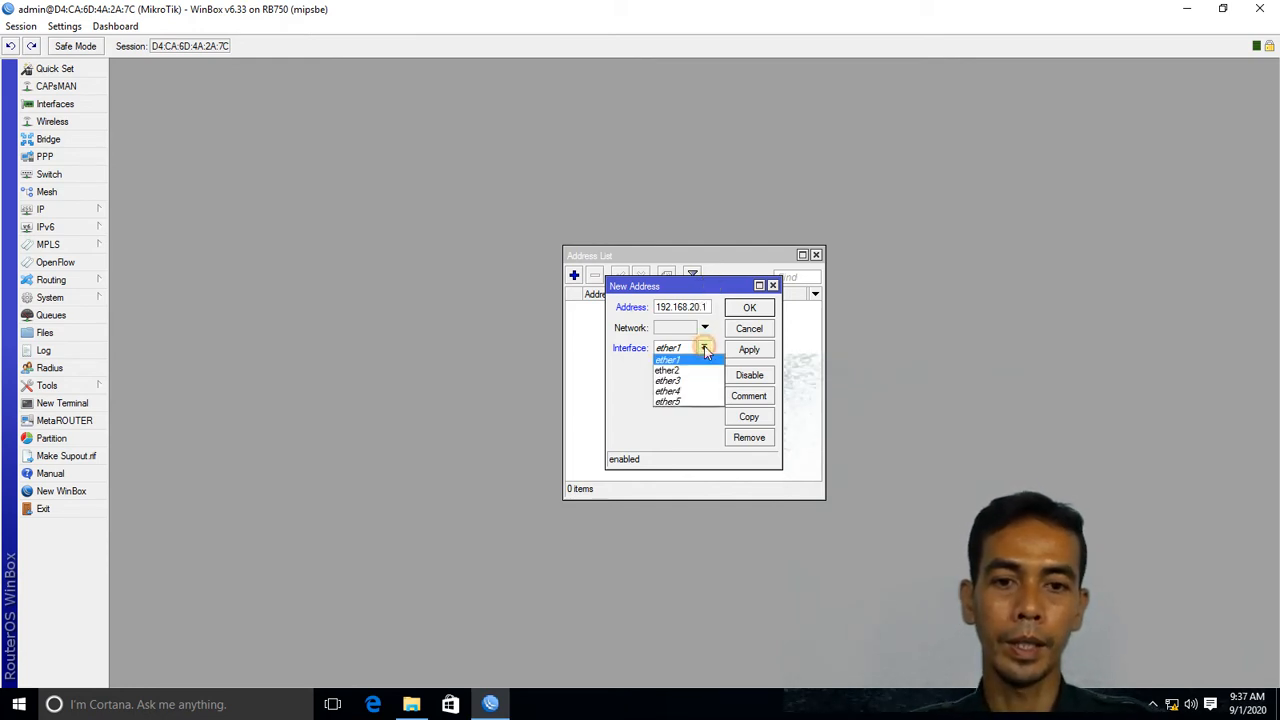
pyautogui.click(757, 349)
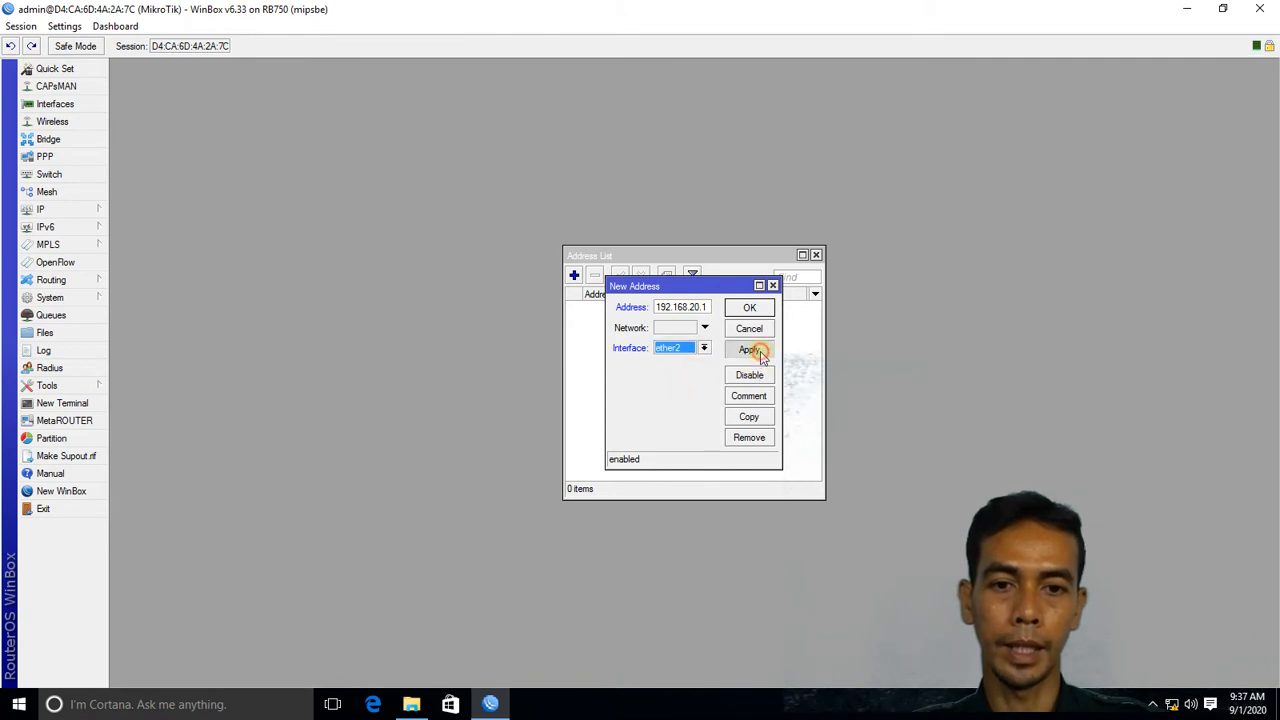
# Add the /24 prefix to the 192.168.20.1 address and apply the change
pyautogui.click(717, 309)
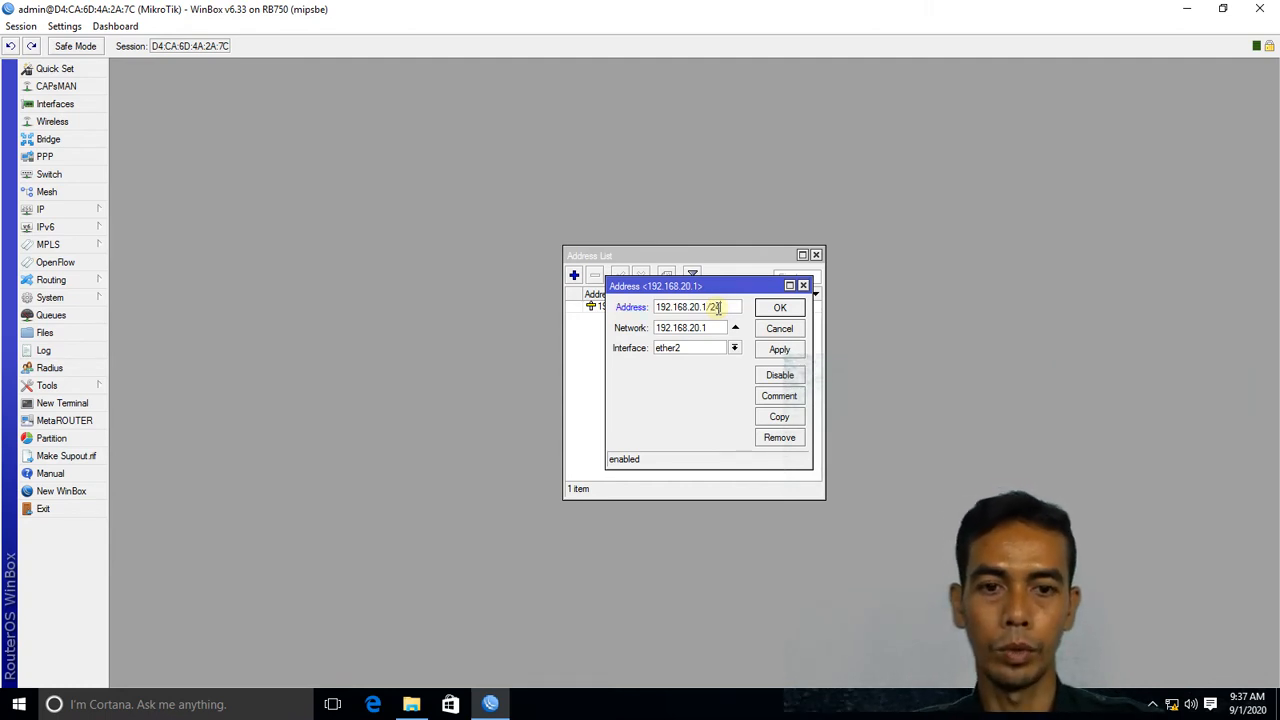
pyautogui.write('/24')
pyautogui.click(779, 350)
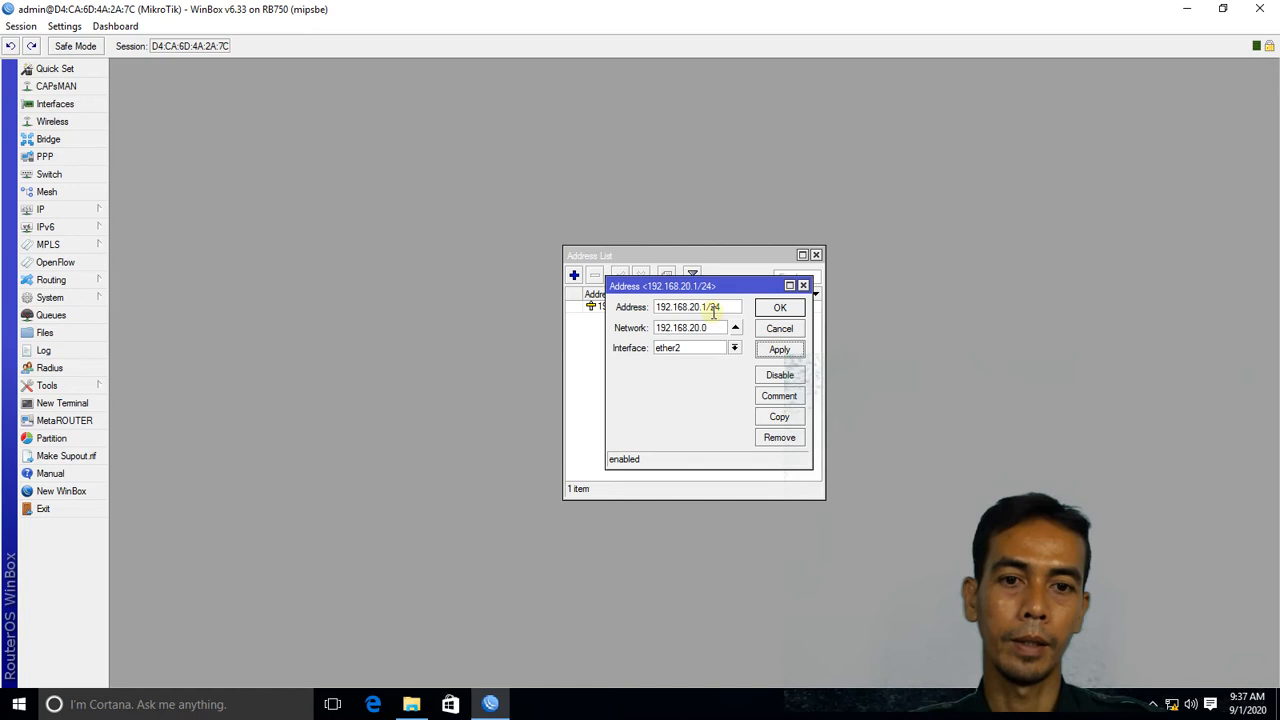
# Add the comment KE ADMIN to the 192.168.20.1/24 address and save the entry
pyautogui.click(780, 396)
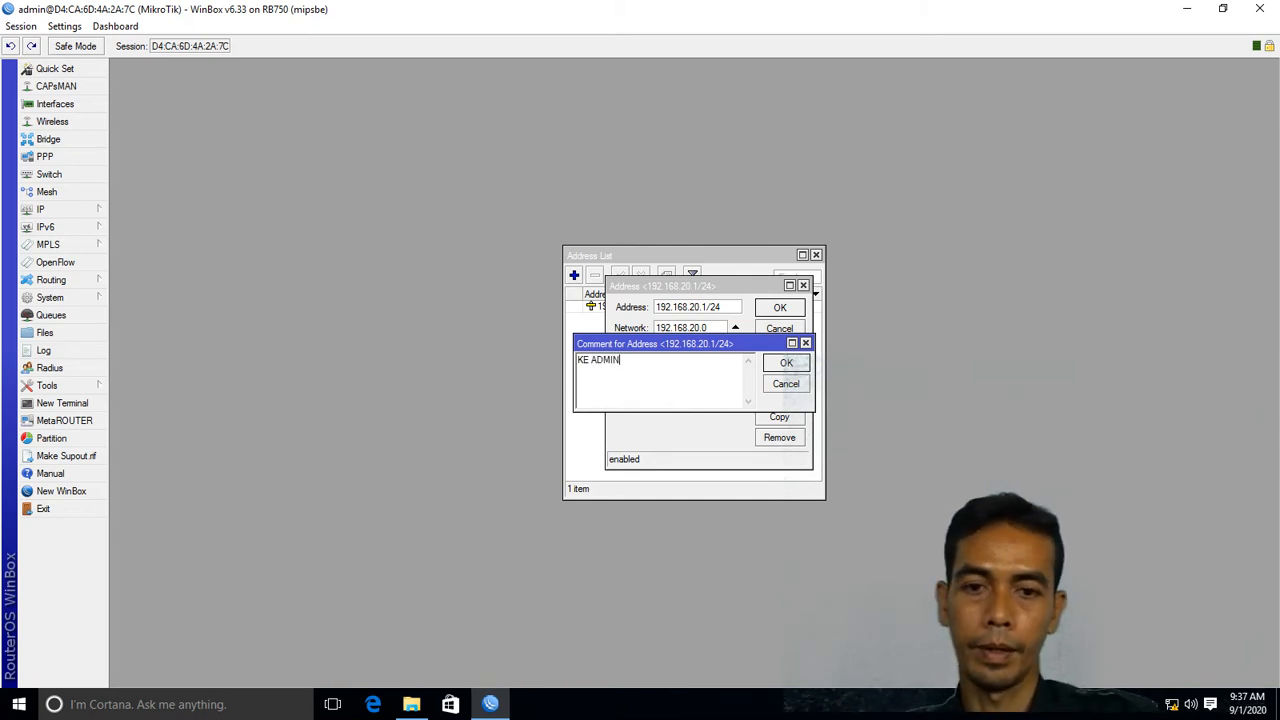
pyautogui.click(784, 363)
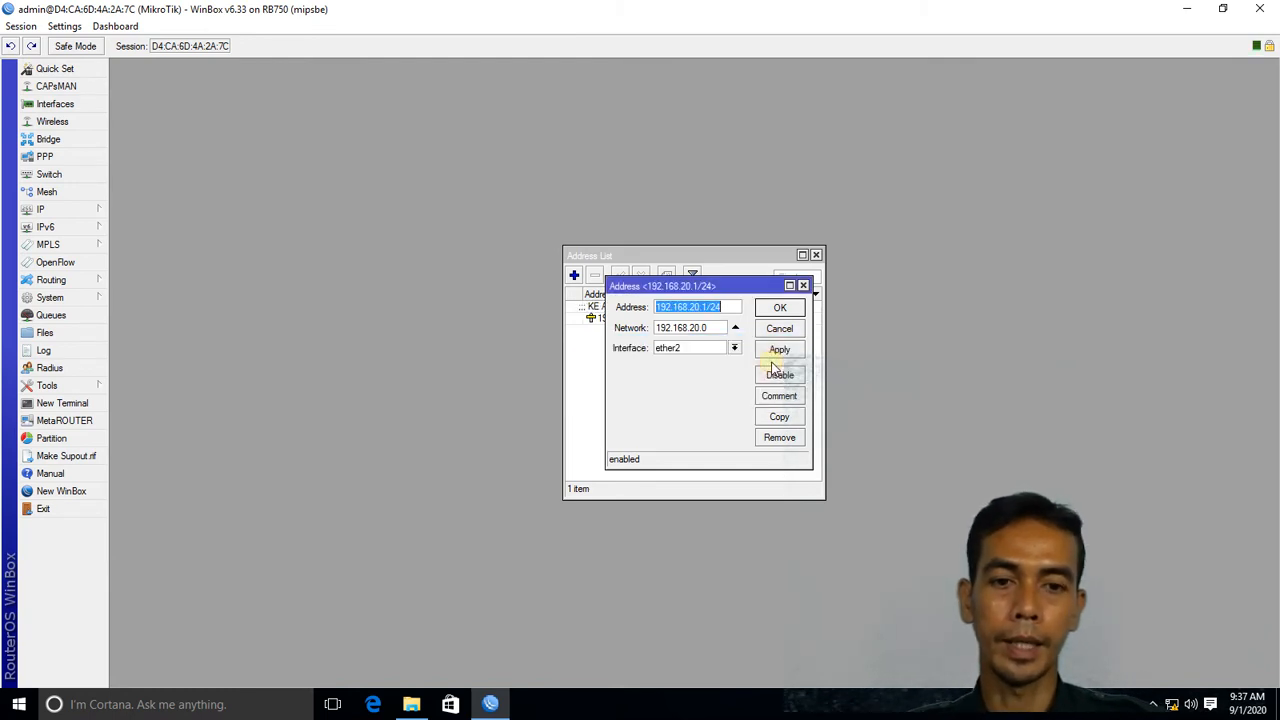
pyautogui.click(781, 308)
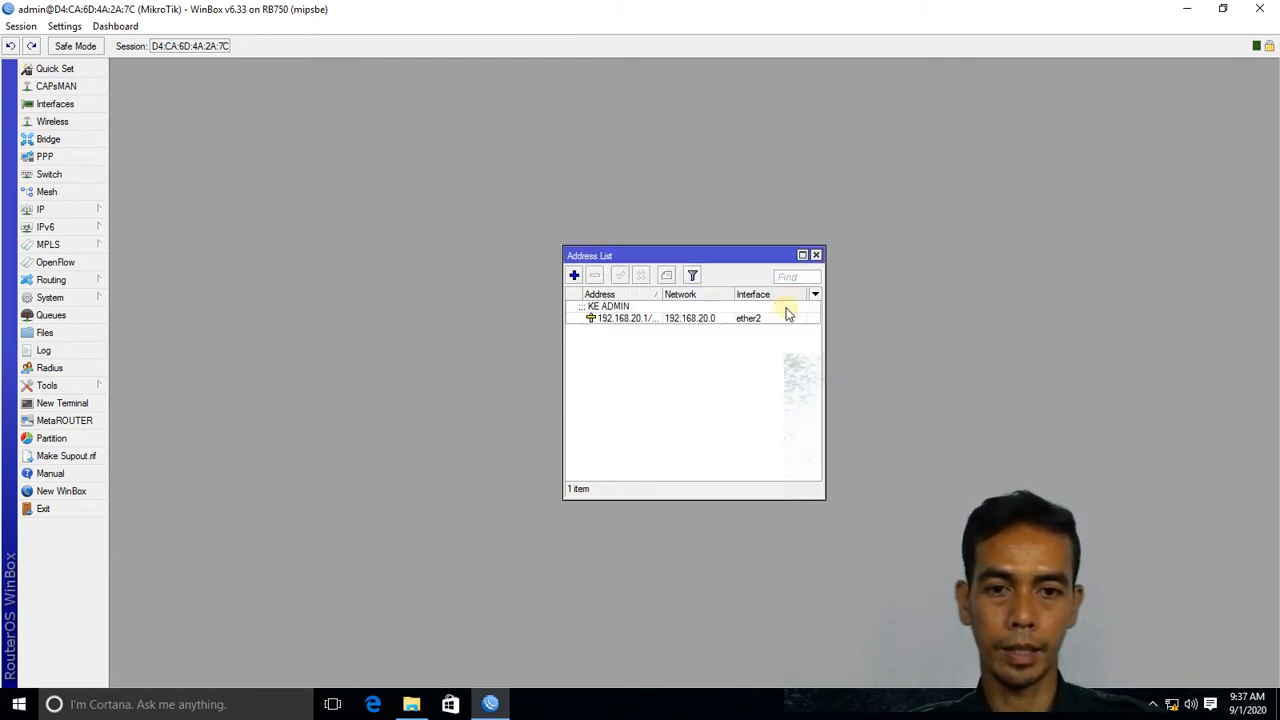
# Add the IP address 192.168.0.100/24 on the ether1 interface and apply it
pyautogui.click(575, 276)
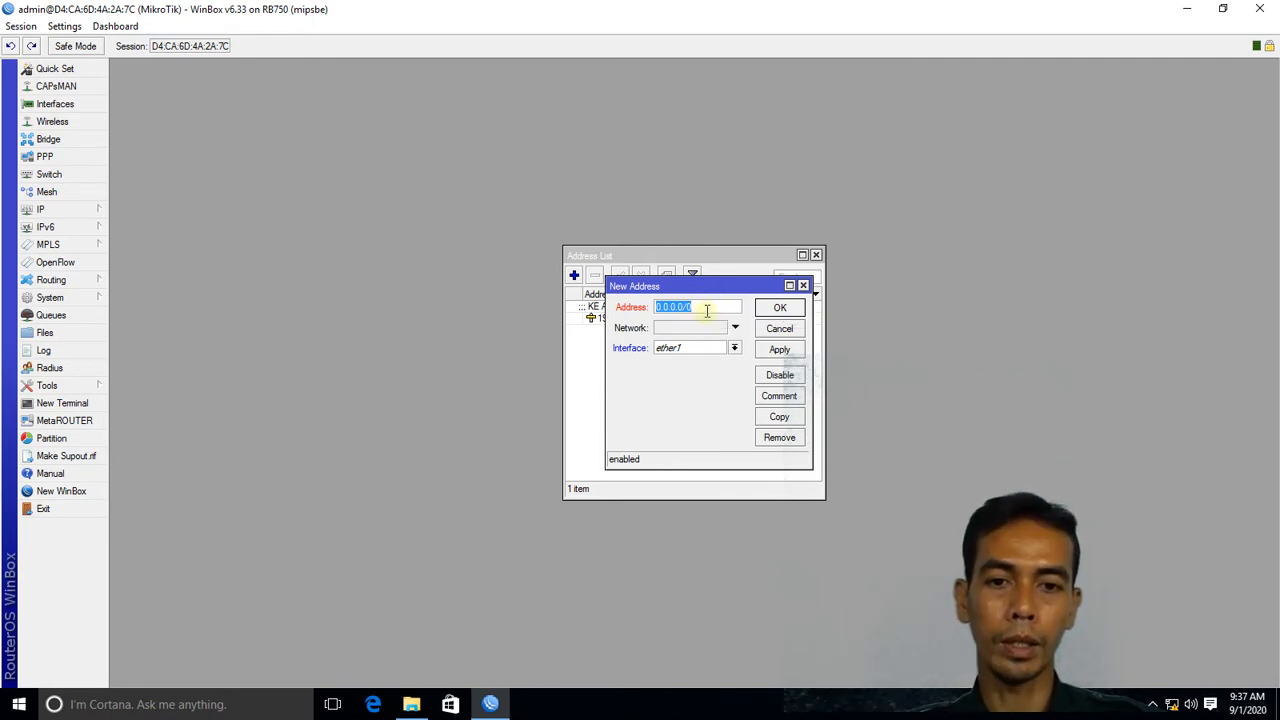
pyautogui.write('1')
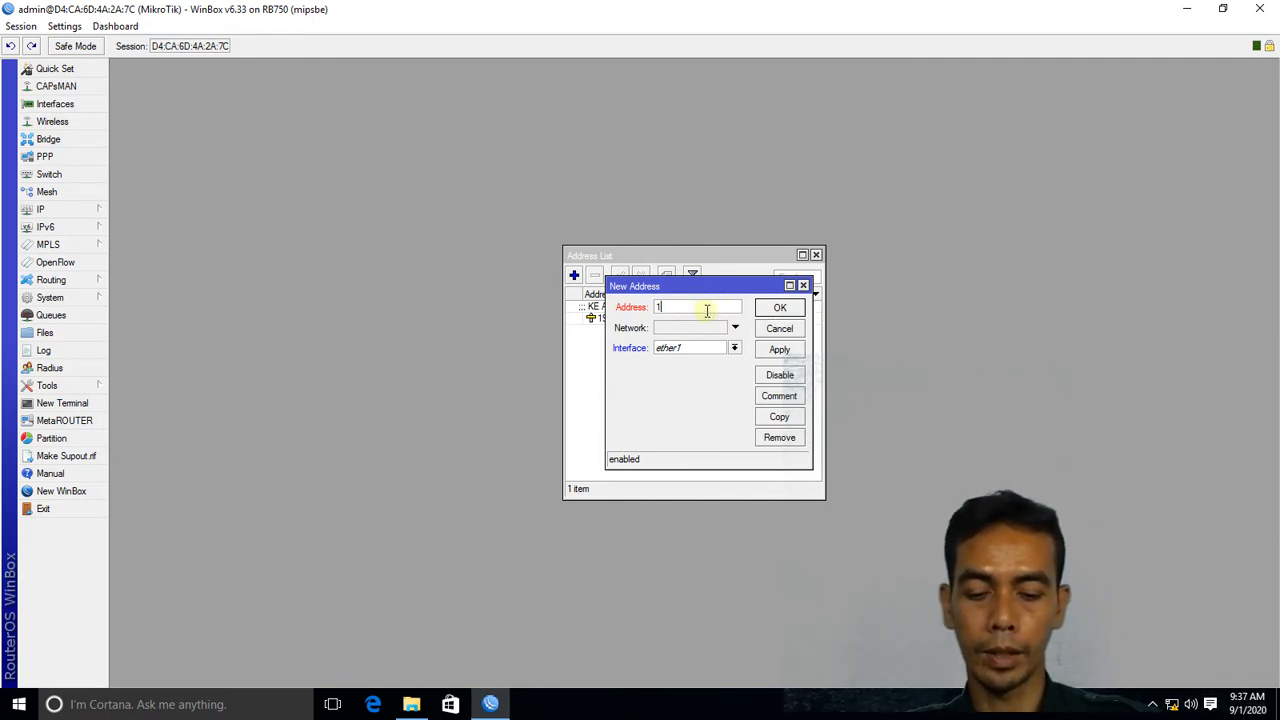
pyautogui.write('9')
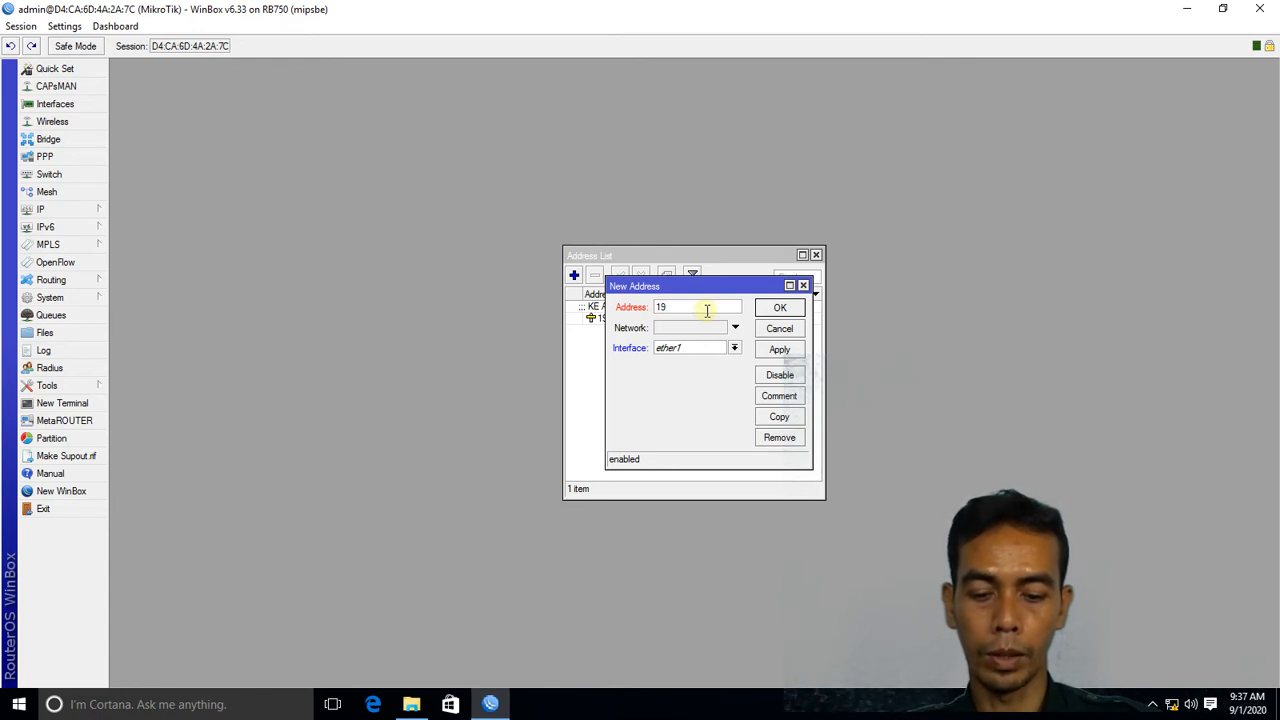
pyautogui.write('2.168')
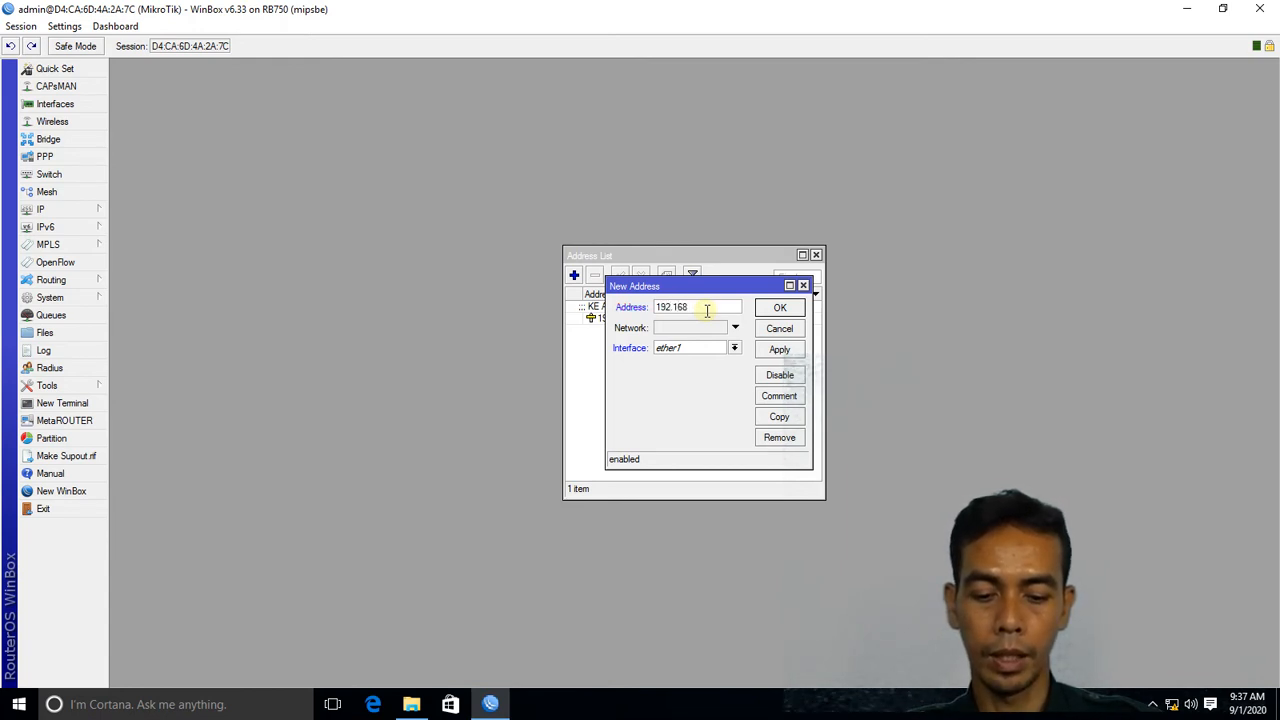
pyautogui.write('.0')
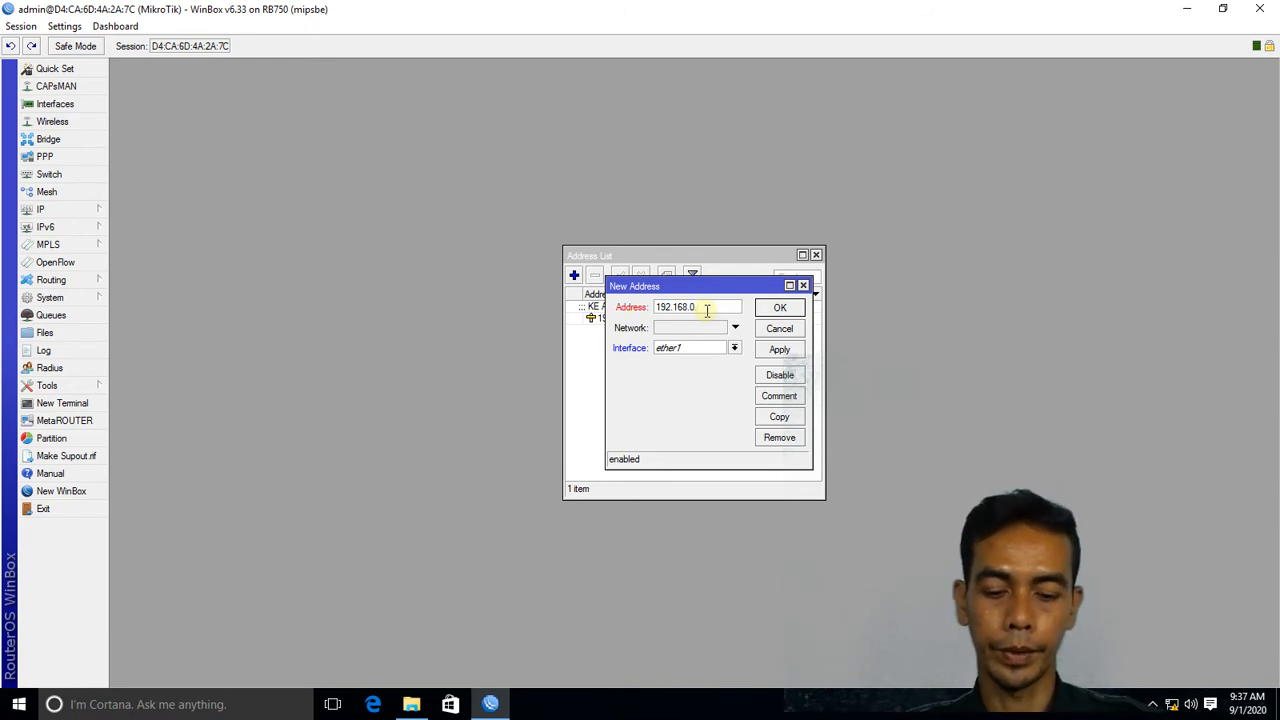
pyautogui.write('.100')
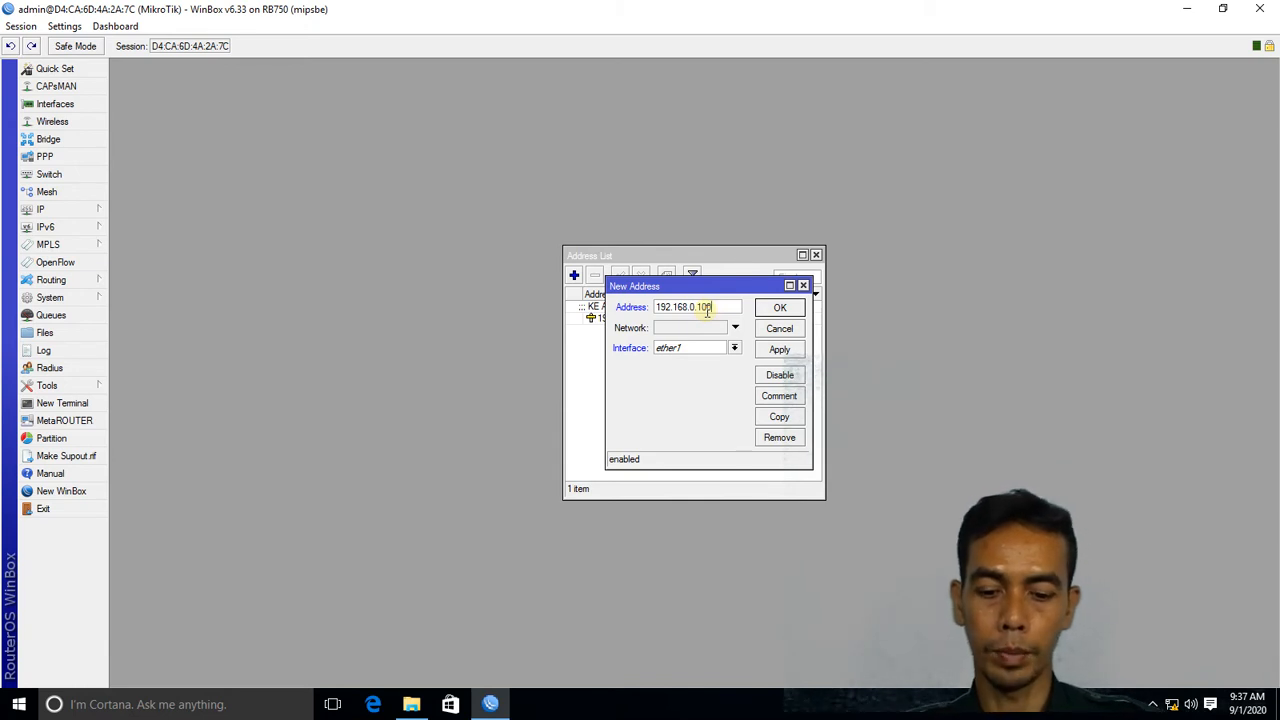
pyautogui.write('/24')
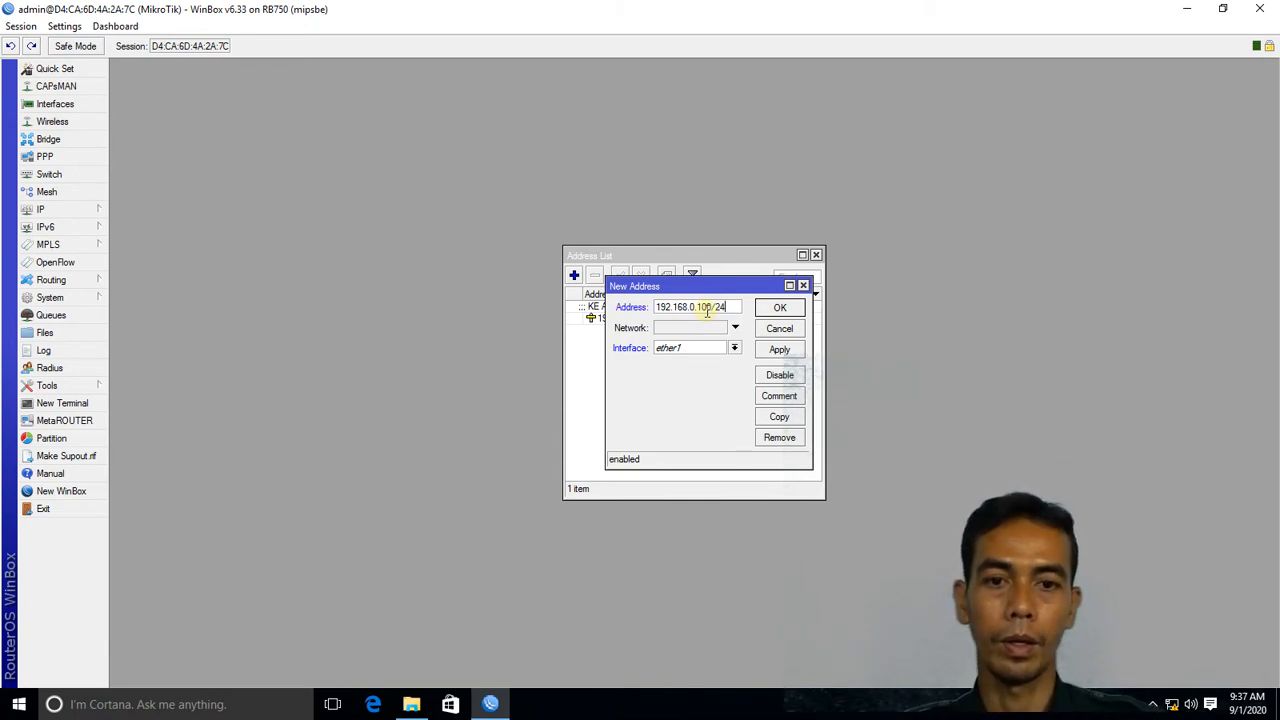
pyautogui.click(781, 351)
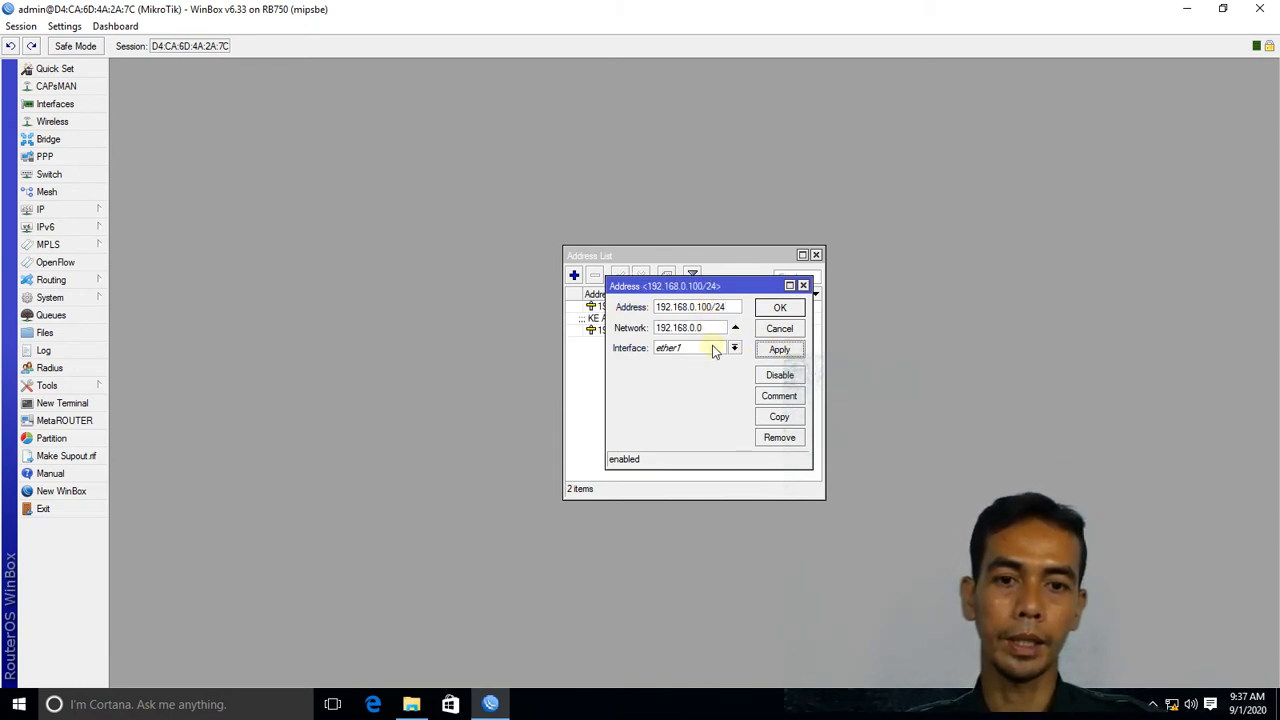
# Add the comment KE JARINGAN INTERNET to the 192.168.0.100/24 address, save the entry, and close the address list
pyautogui.click(778, 398)
pyautogui.write('KE')
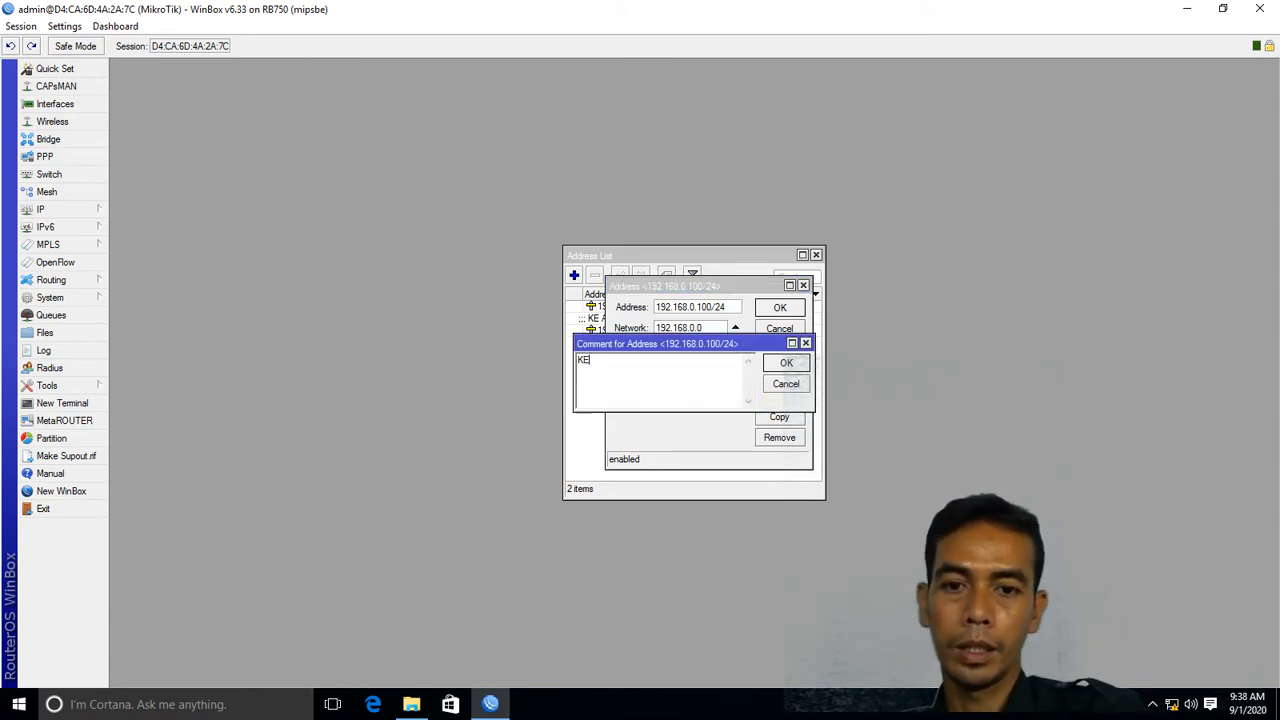
pyautogui.write(' JARING')
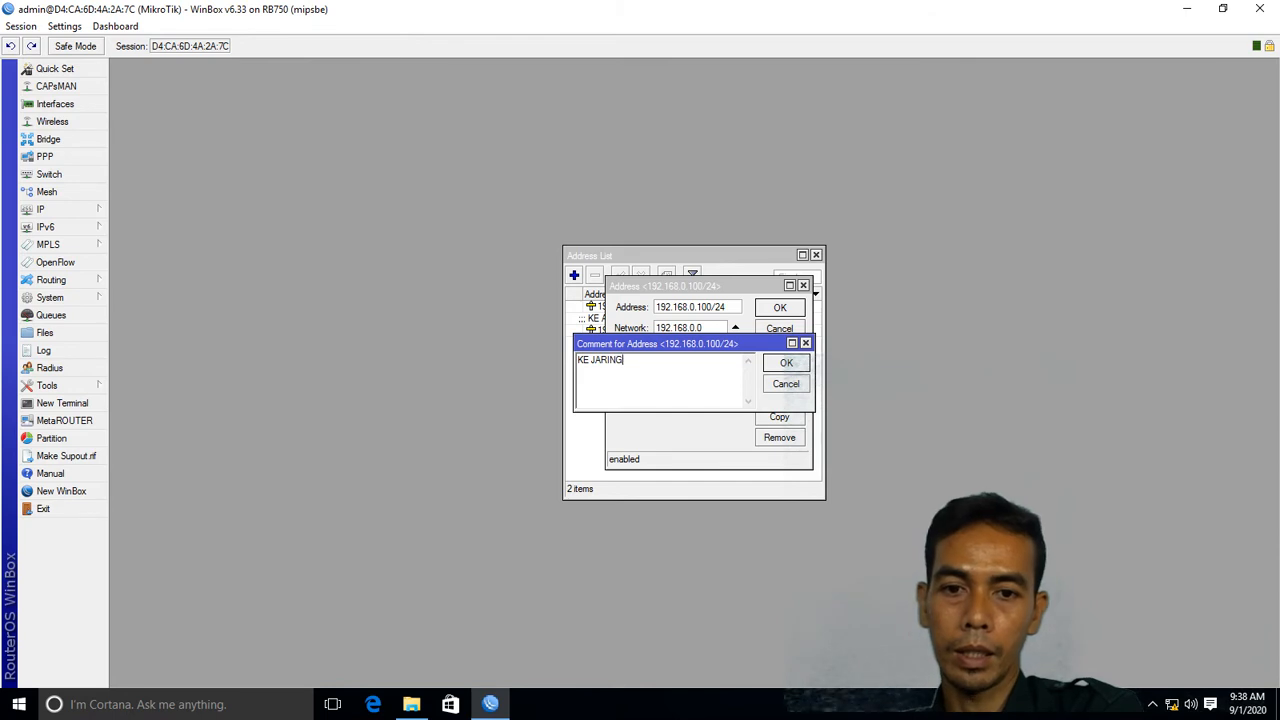
pyautogui.write('AN INTERNET')
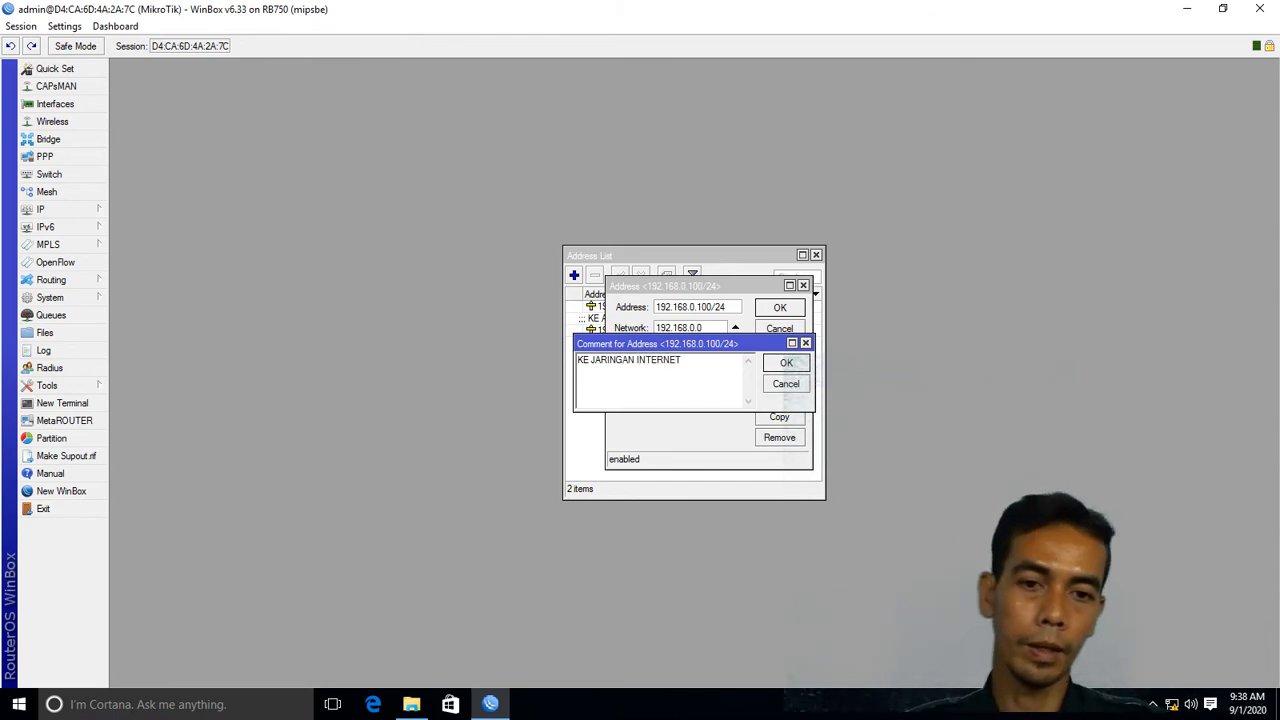
pyautogui.click(786, 363)
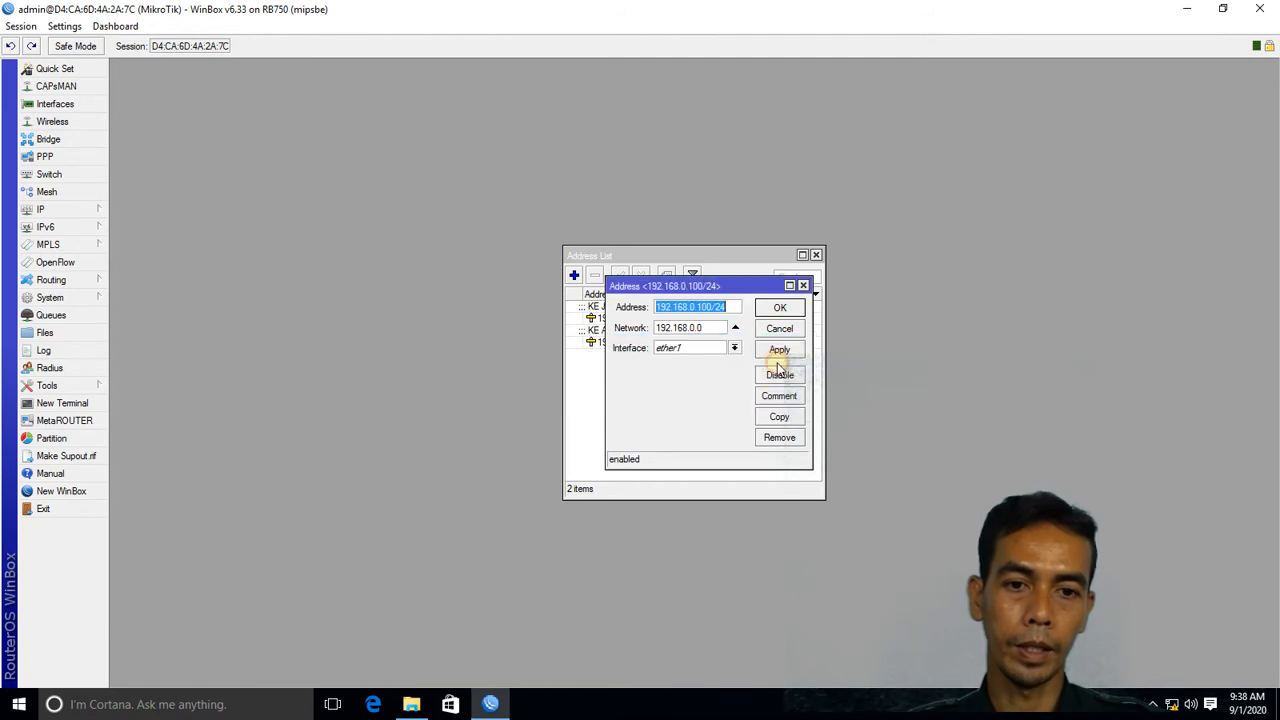
pyautogui.click(763, 309)
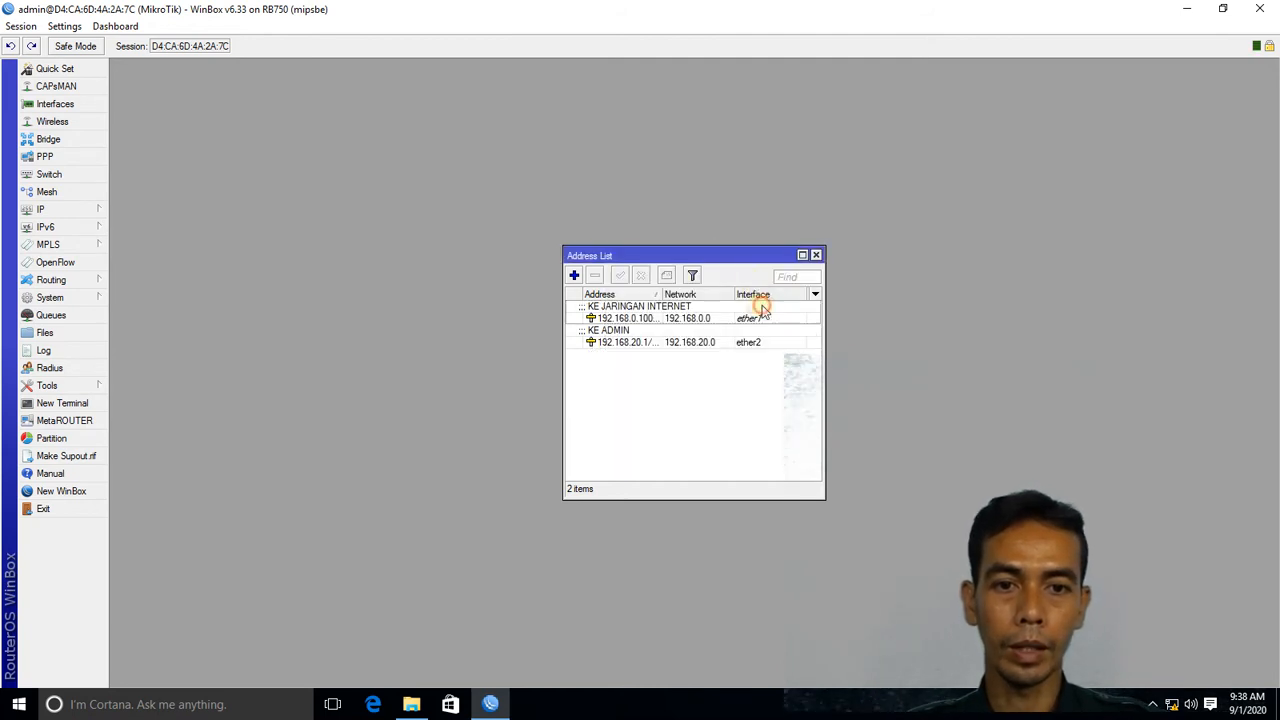
pyautogui.moveTo(745, 255); pyautogui.dragTo(587, 157)
pyautogui.click(657, 157)
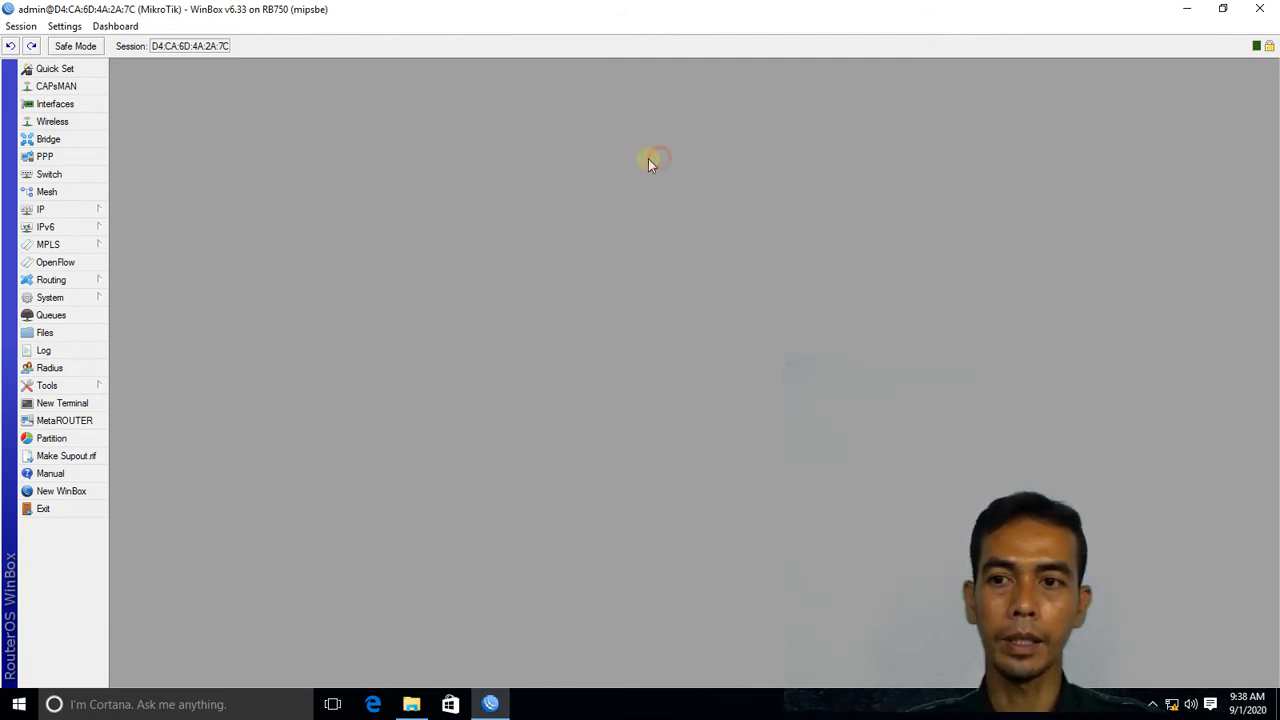
# Add a static IP route for destination 0.0.0.0/0 through gateway 192.168.0.200 and apply it
pyautogui.click(84, 210)
pyautogui.click(169, 458)
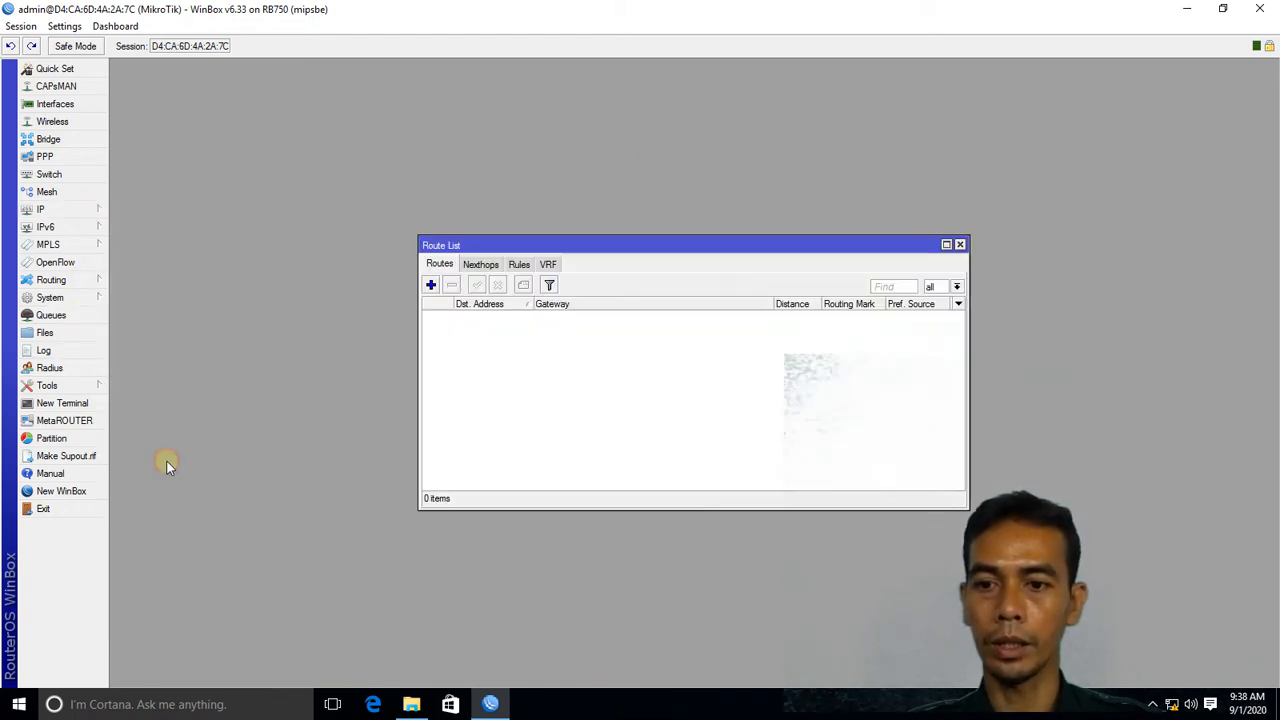
pyautogui.moveTo(587, 250); pyautogui.dragTo(443, 174)
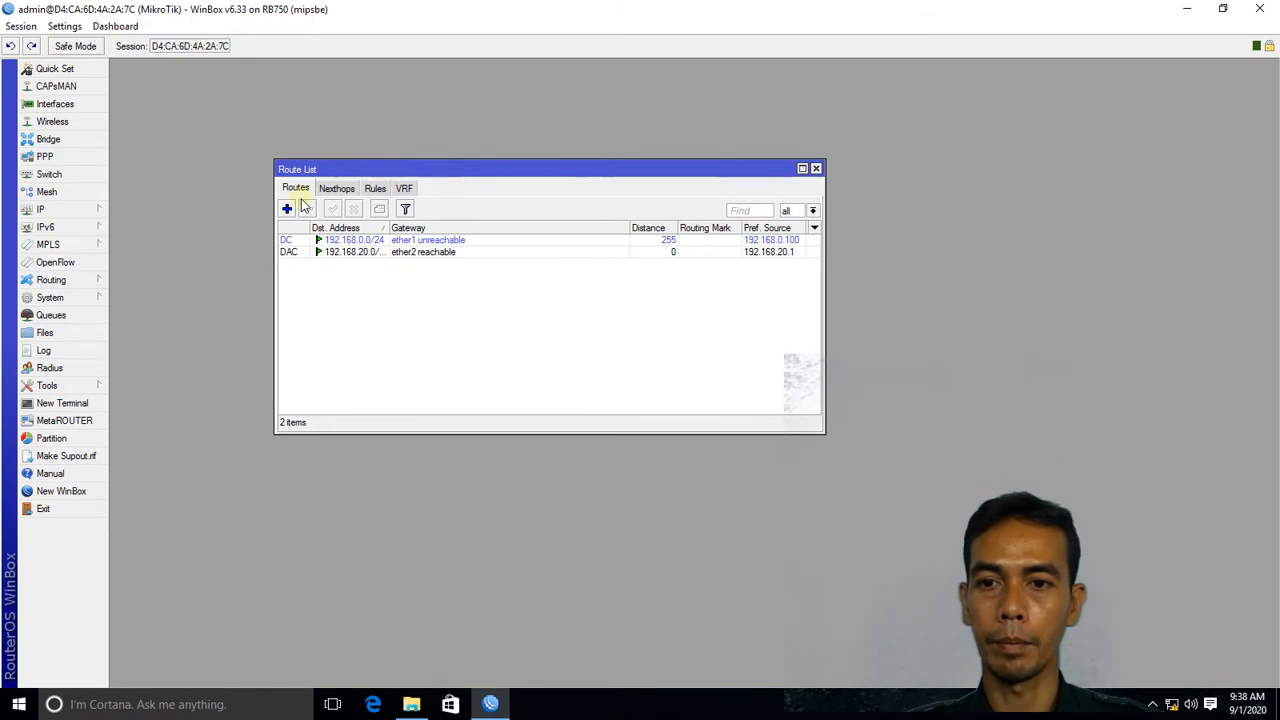
pyautogui.click(287, 209)
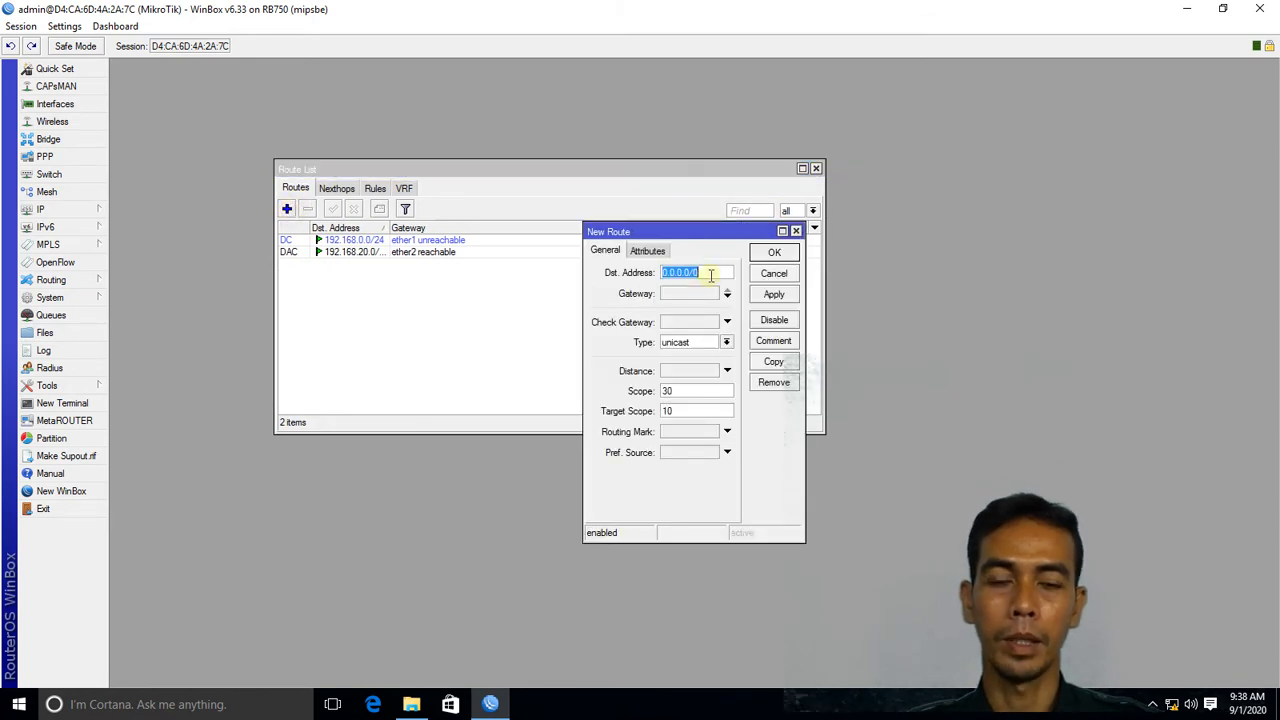
pyautogui.click(689, 294)
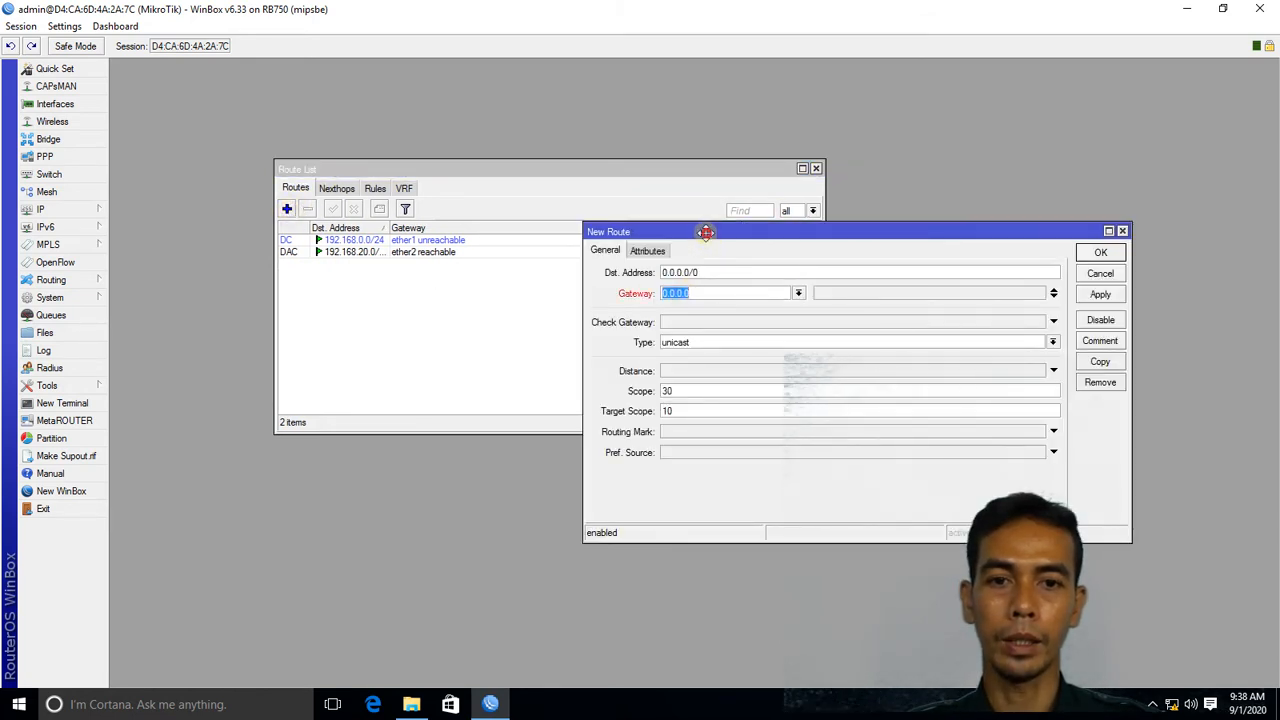
pyautogui.moveTo(699, 238); pyautogui.dragTo(412, 231)
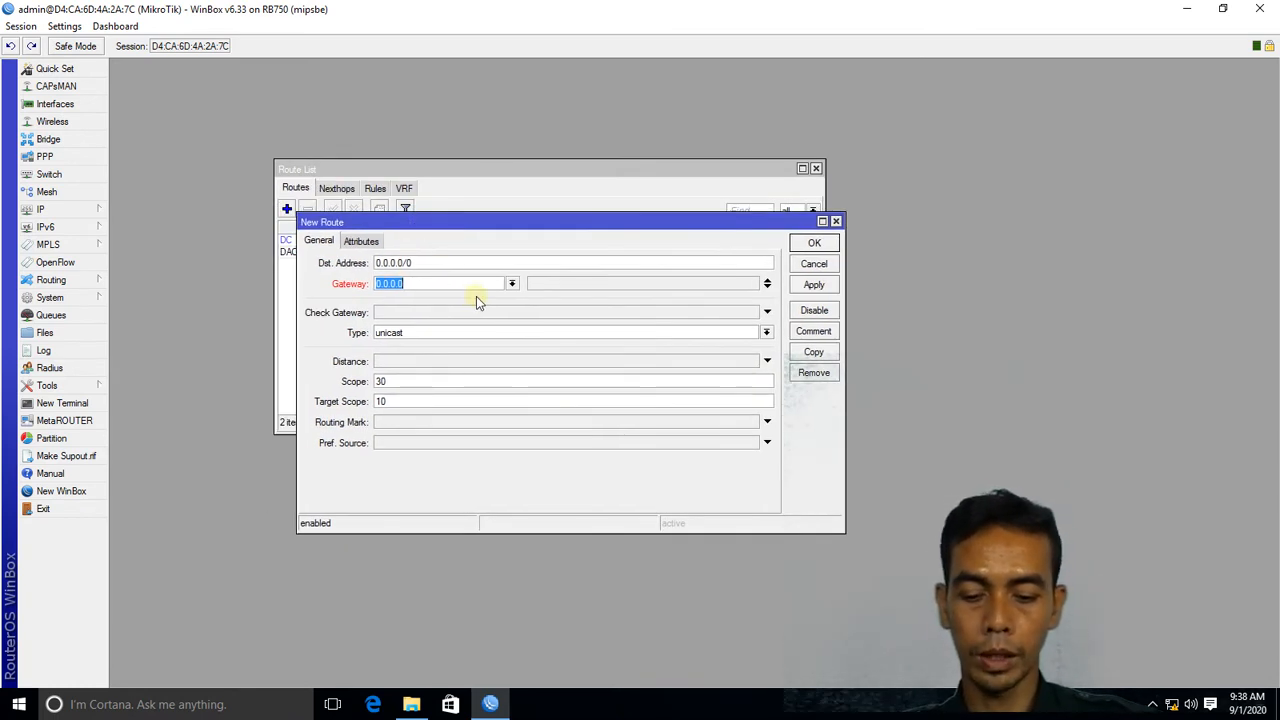
pyautogui.write('19')
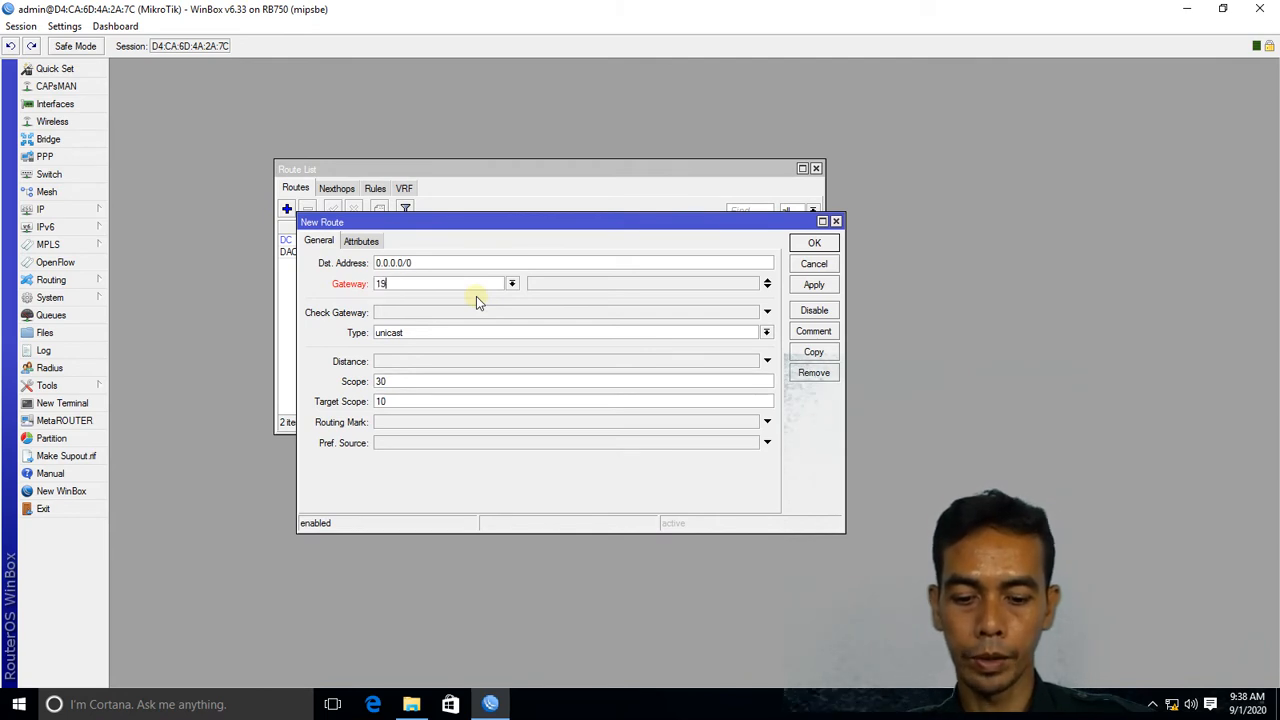
pyautogui.write('2.168.0')
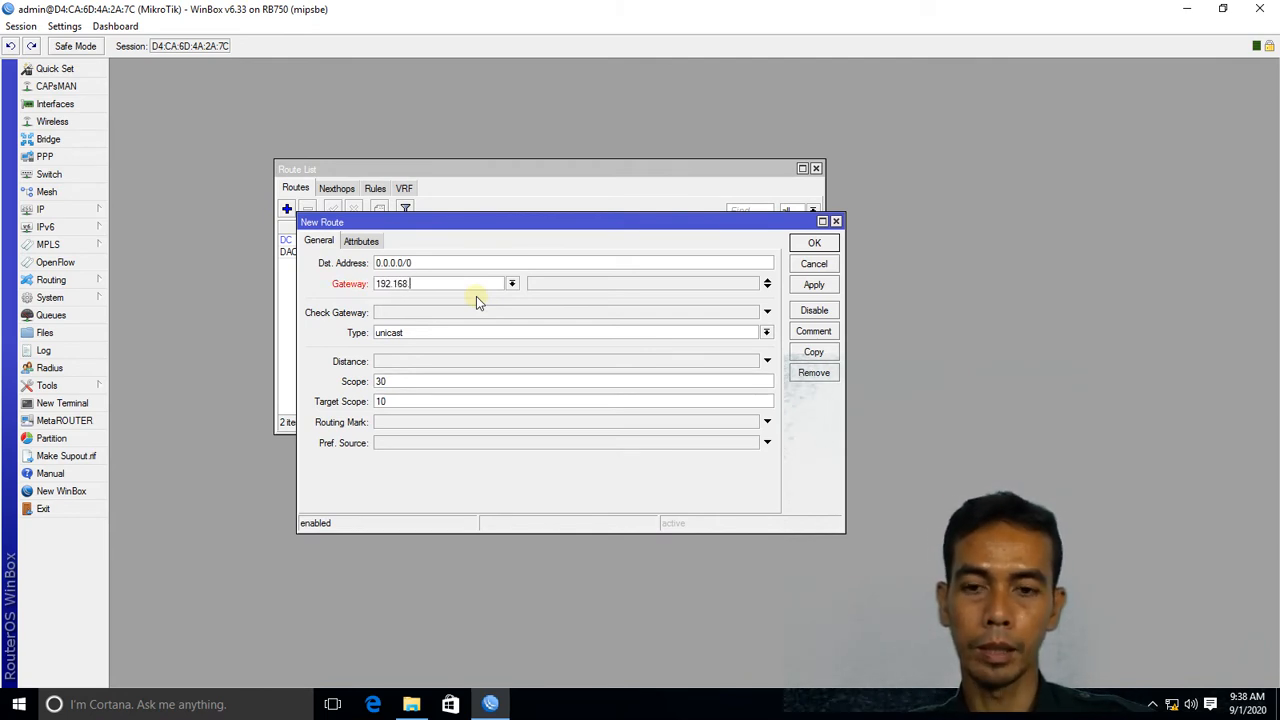
pyautogui.write('.200')
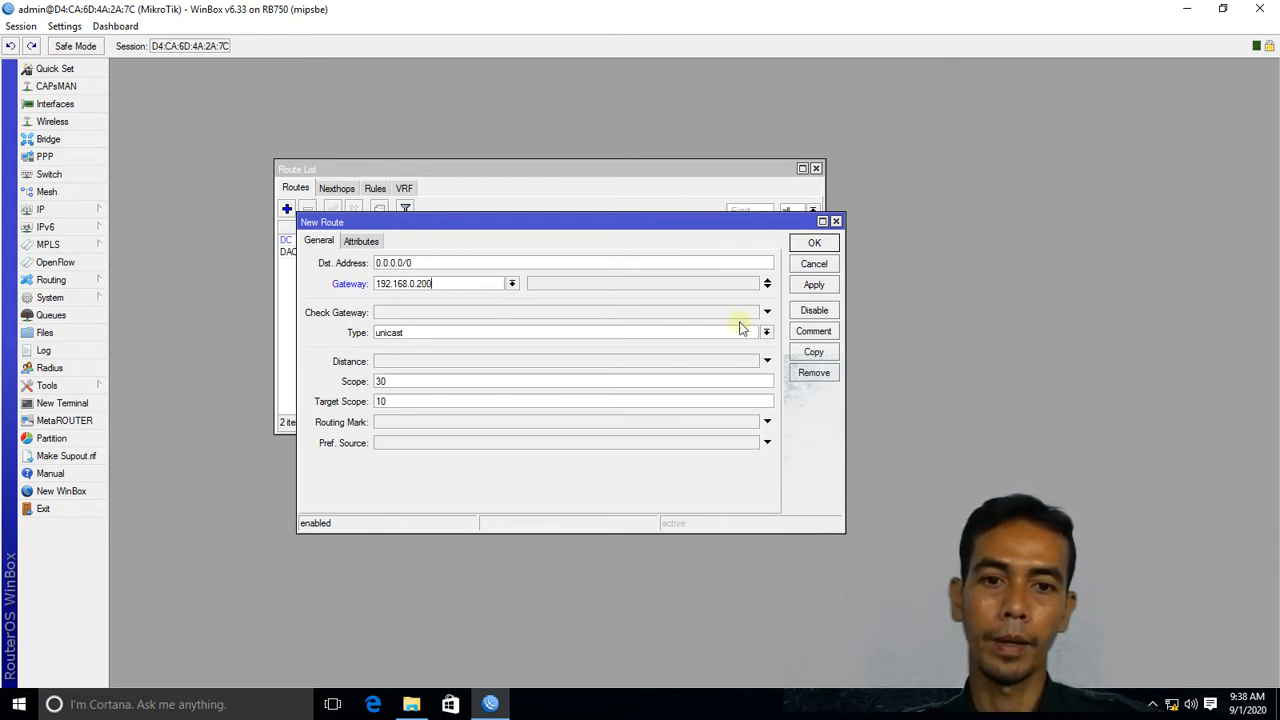
pyautogui.click(816, 285)
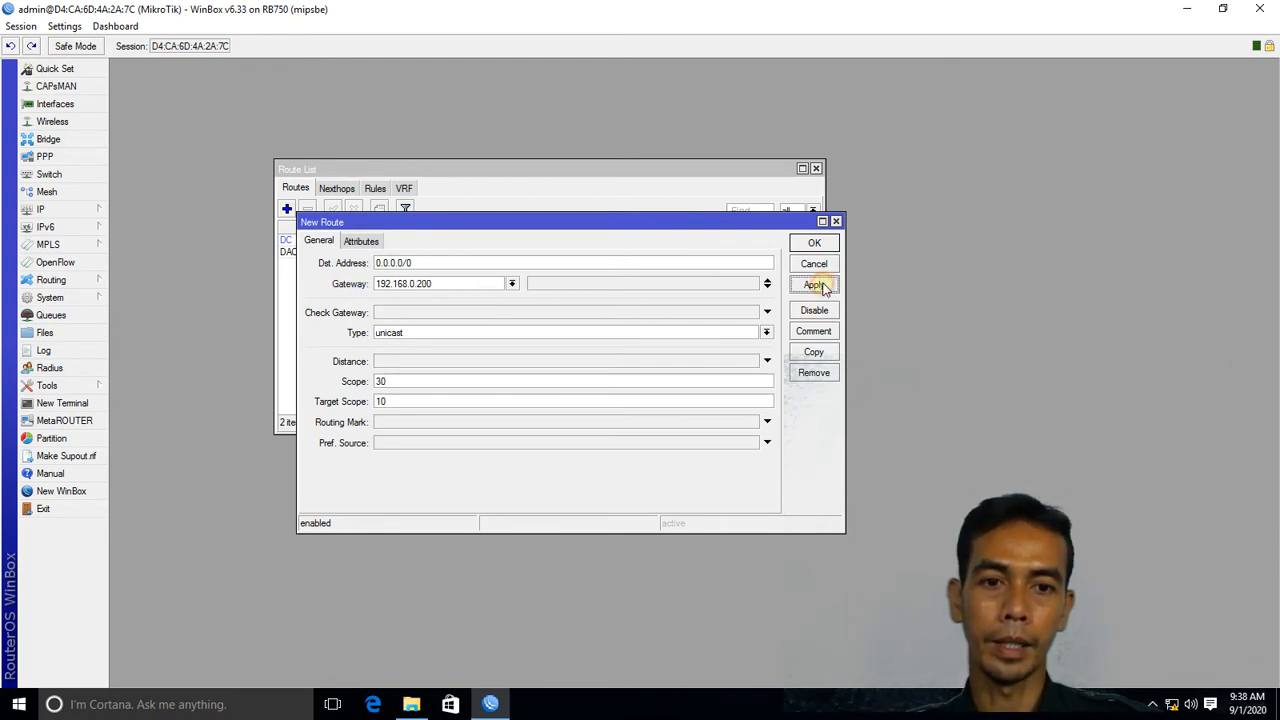
# Add the comment KE GATEWAY to the 0.0.0.0/0 route and confirm it
pyautogui.click(816, 331)
pyautogui.write('K')
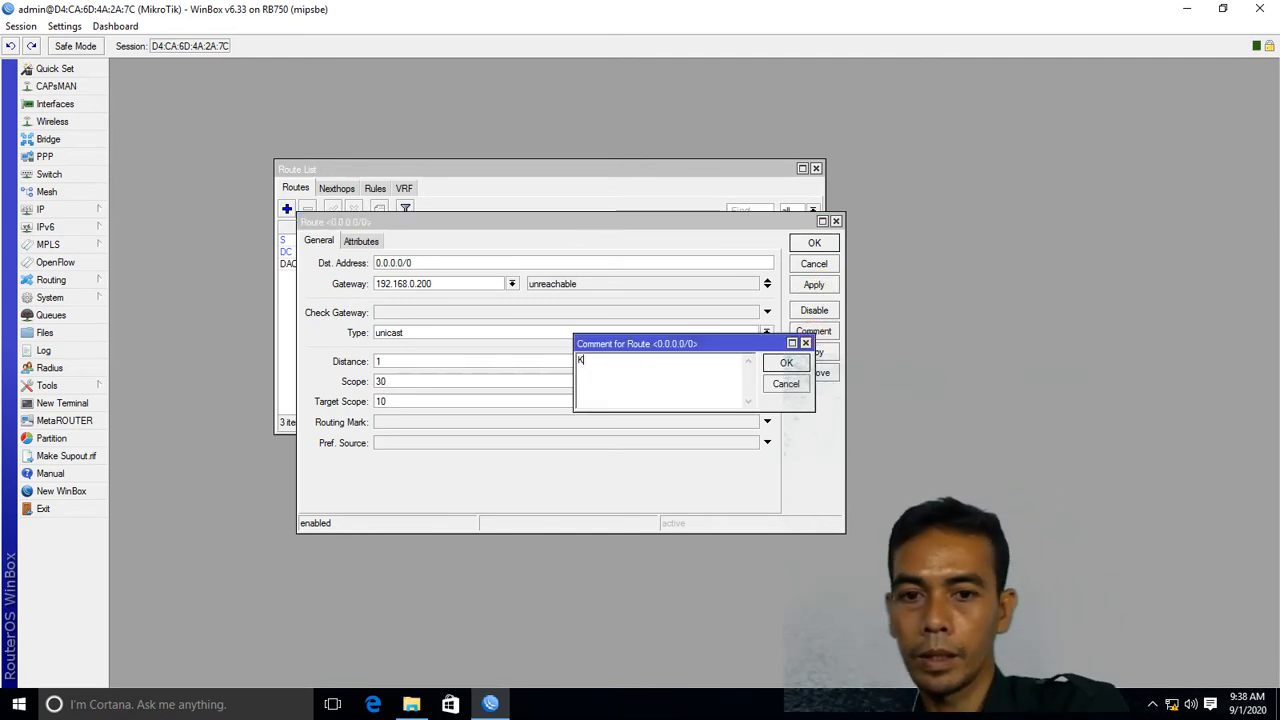
pyautogui.write('E GATE')
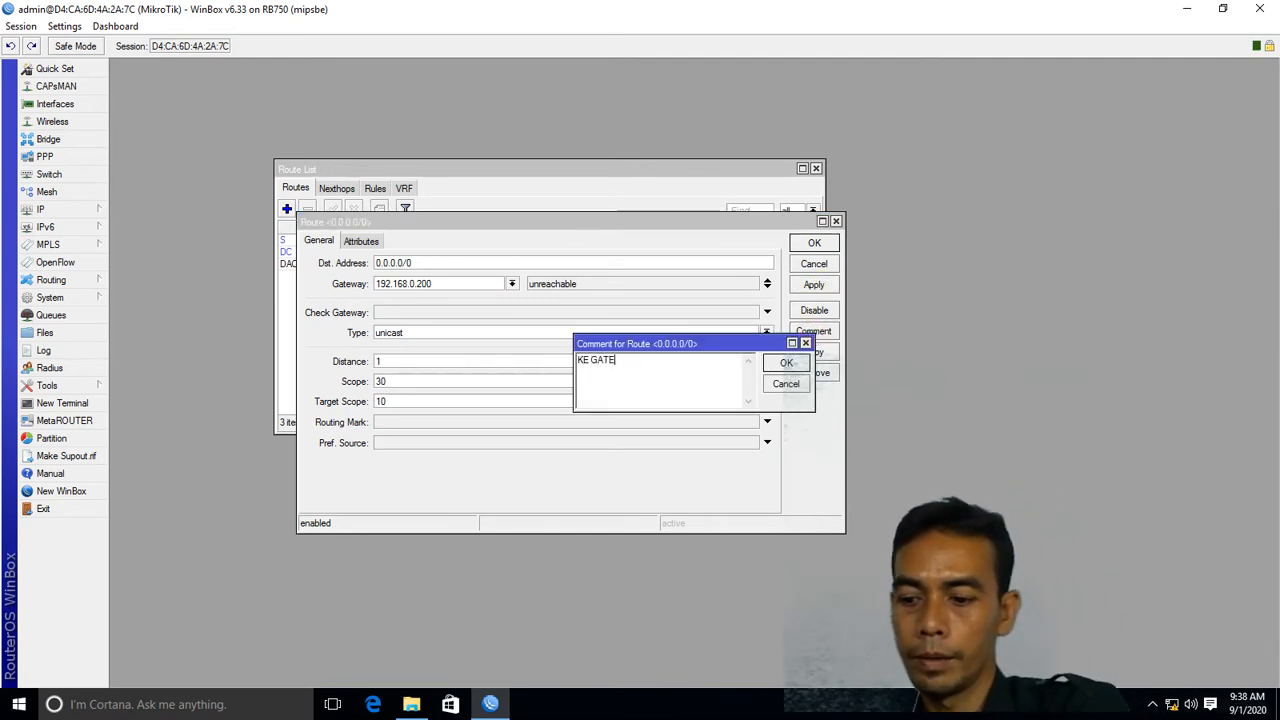
pyautogui.write('WAY')
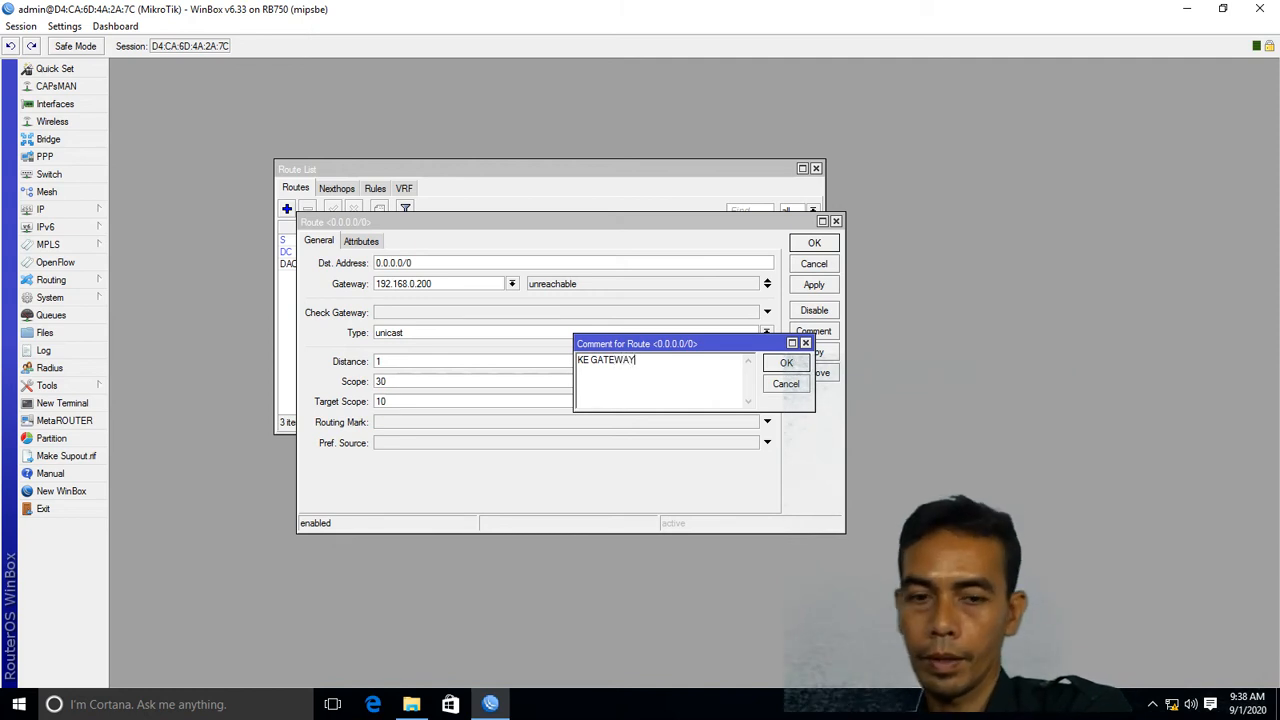
pyautogui.moveTo(666, 342); pyautogui.dragTo(522, 329)
pyautogui.click(641, 349)
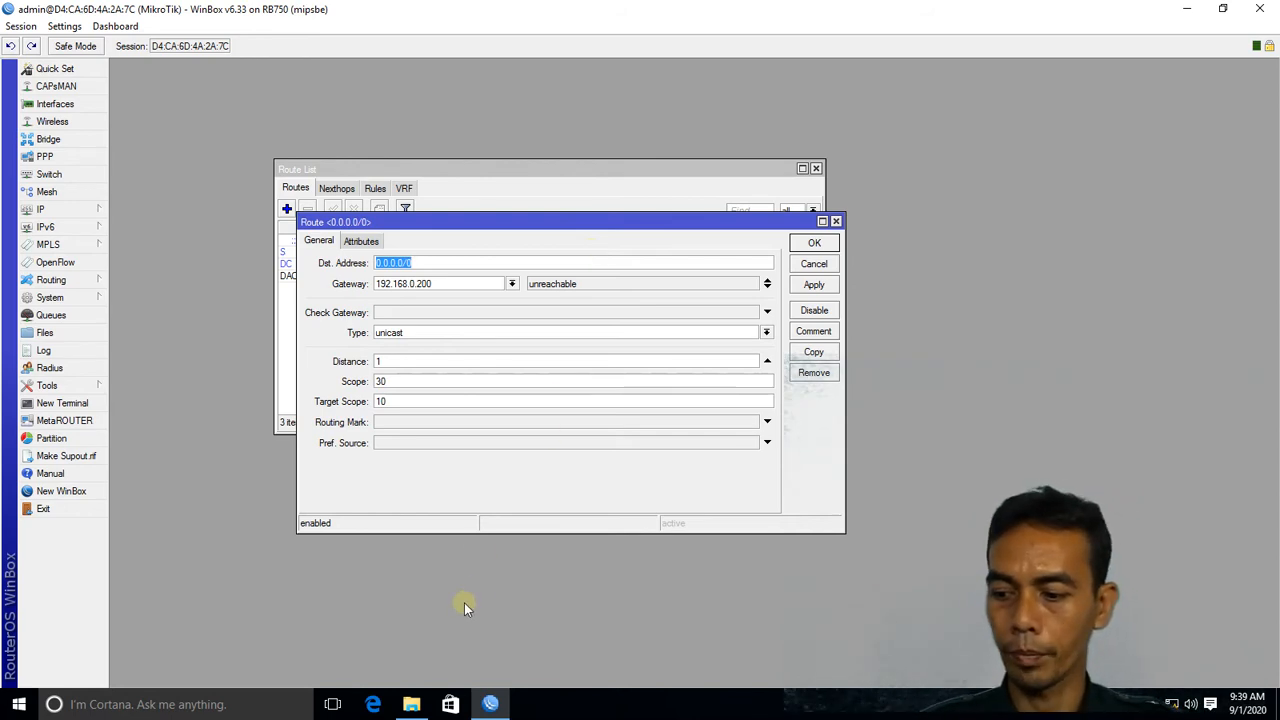
# Try to open the Windows Camera app and return to the router's route settings
pyautogui.press('super')
pyautogui.write('c')
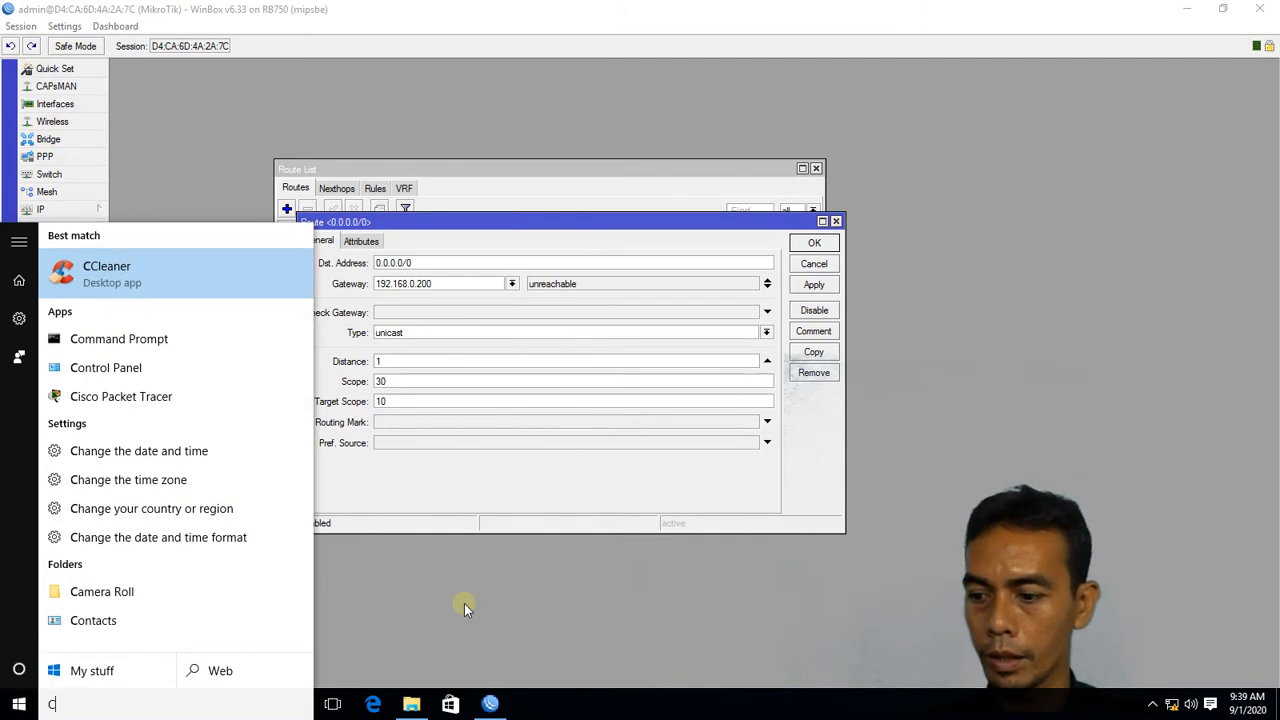
pyautogui.write('AME')
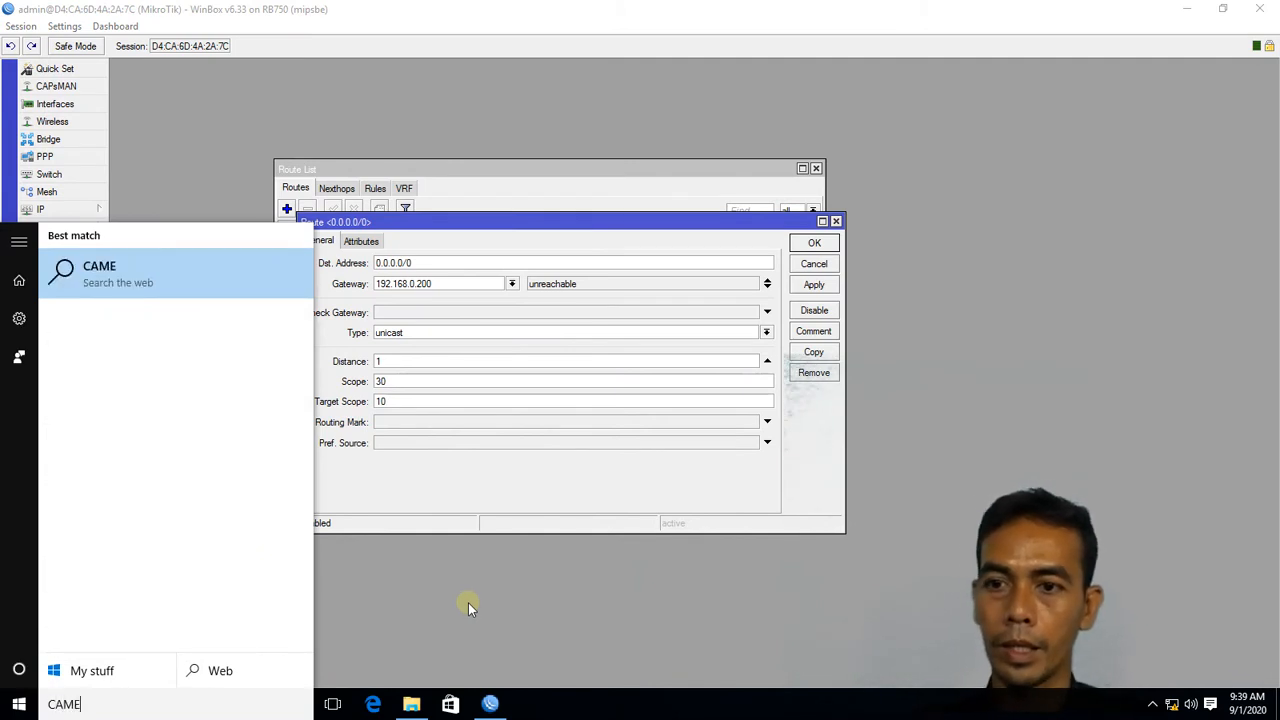
pyautogui.write('RA')
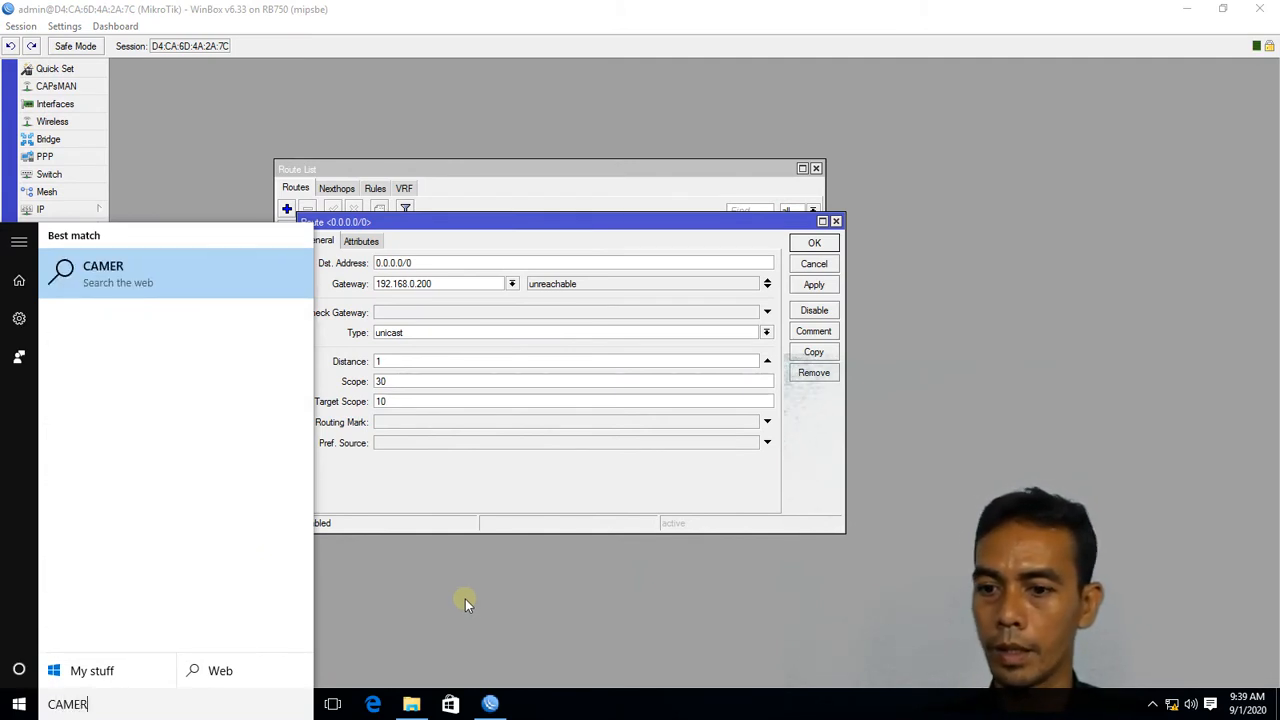
pyautogui.click(130, 270)
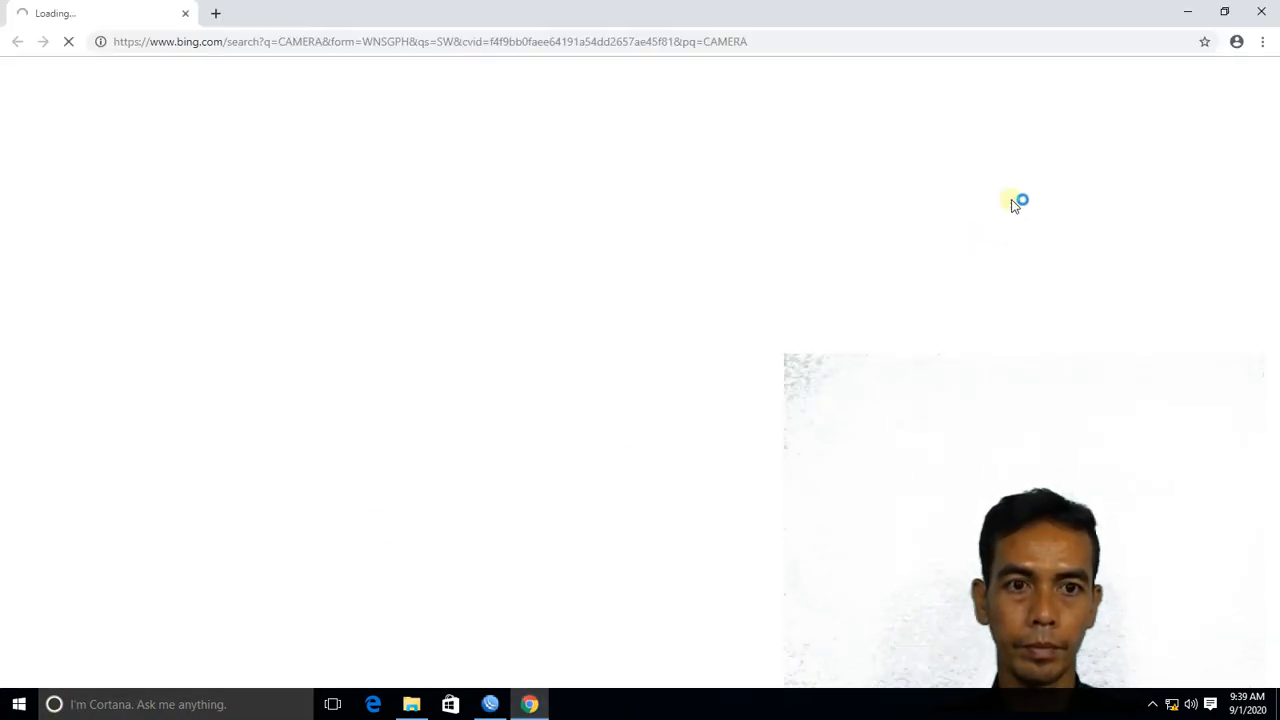
pyautogui.click(1261, 11)
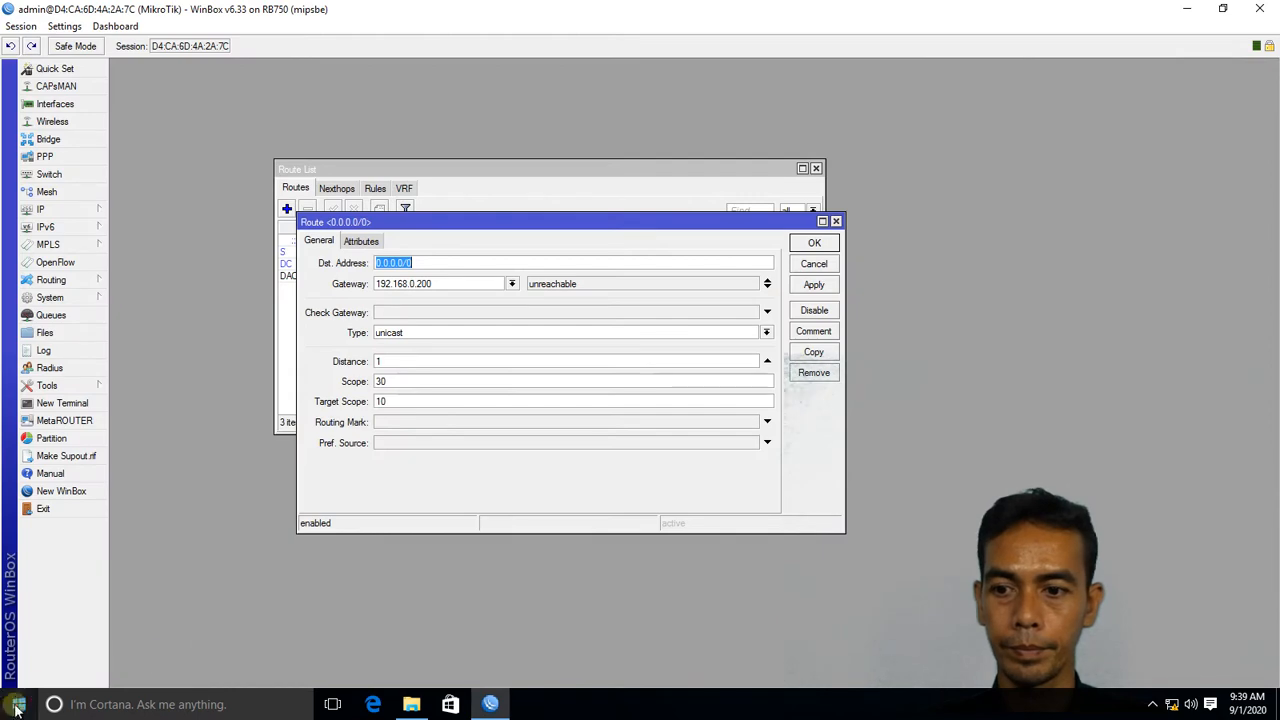
pyautogui.click(15, 708)
pyautogui.write('CA')
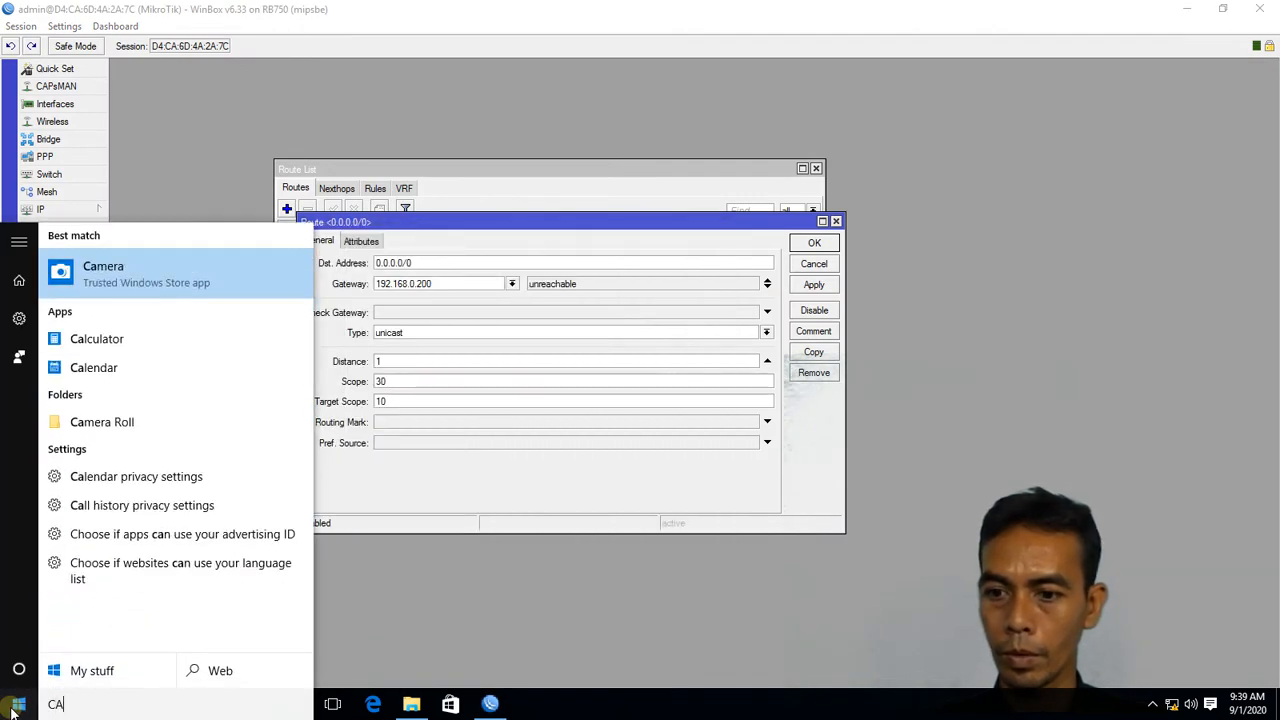
pyautogui.click(137, 276)
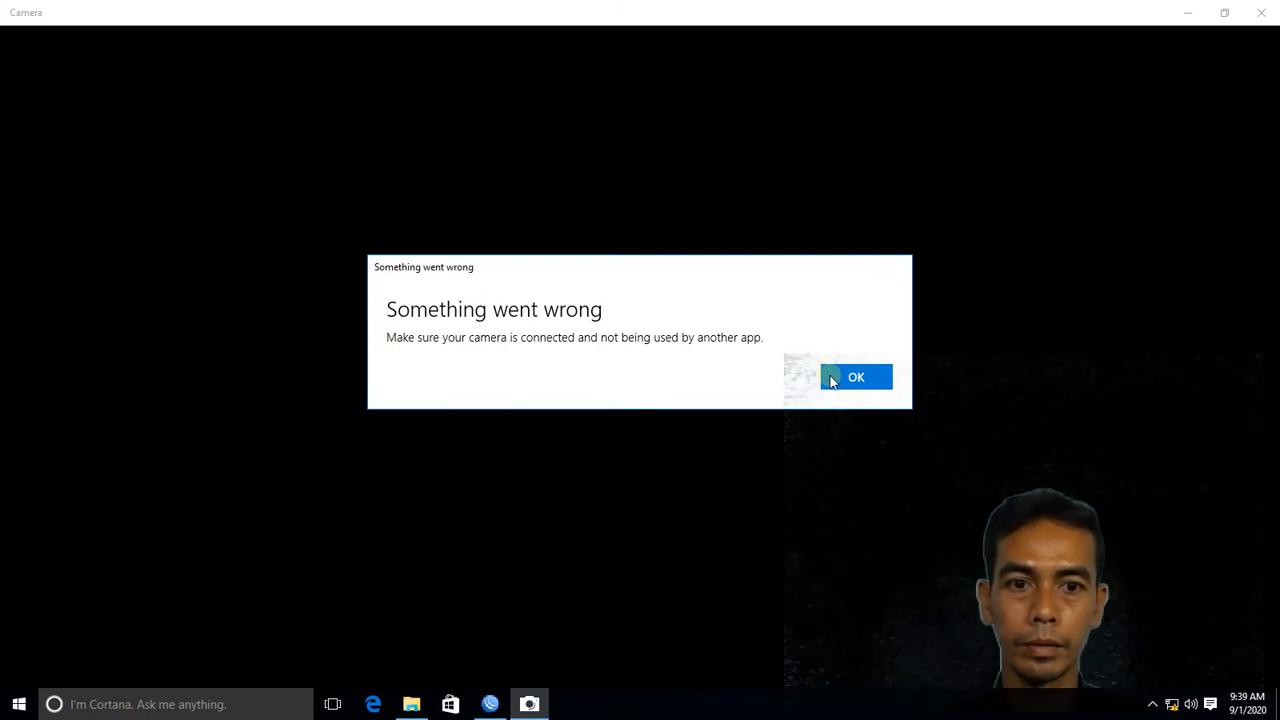
pyautogui.click(622, 312)
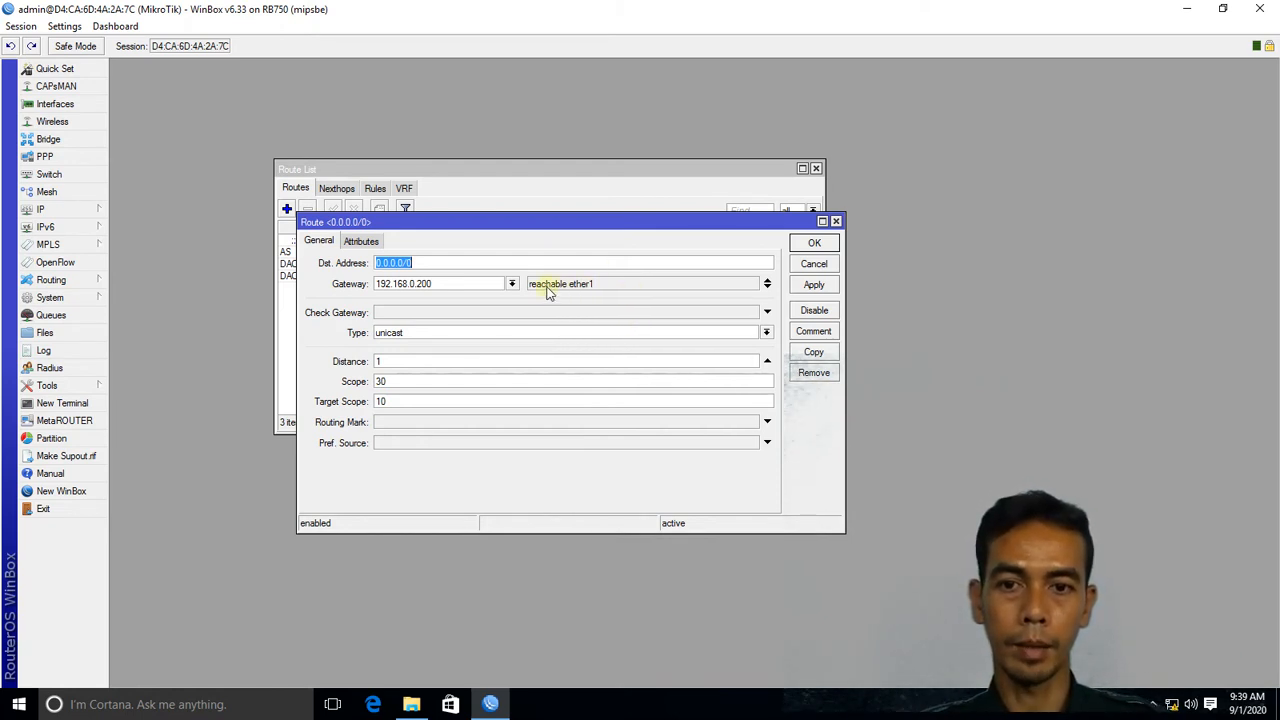
# Save the 0.0.0.0/0 route entry and close the route list
pyautogui.click(815, 244)
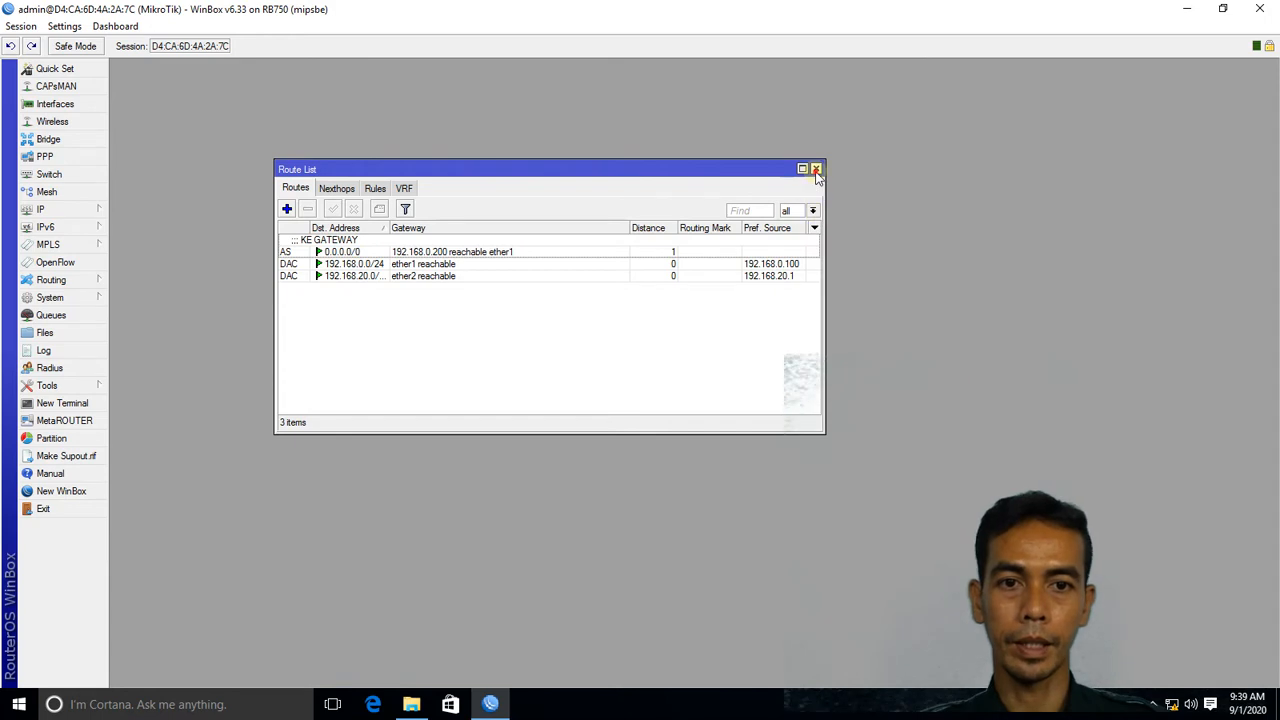
pyautogui.click(816, 168)
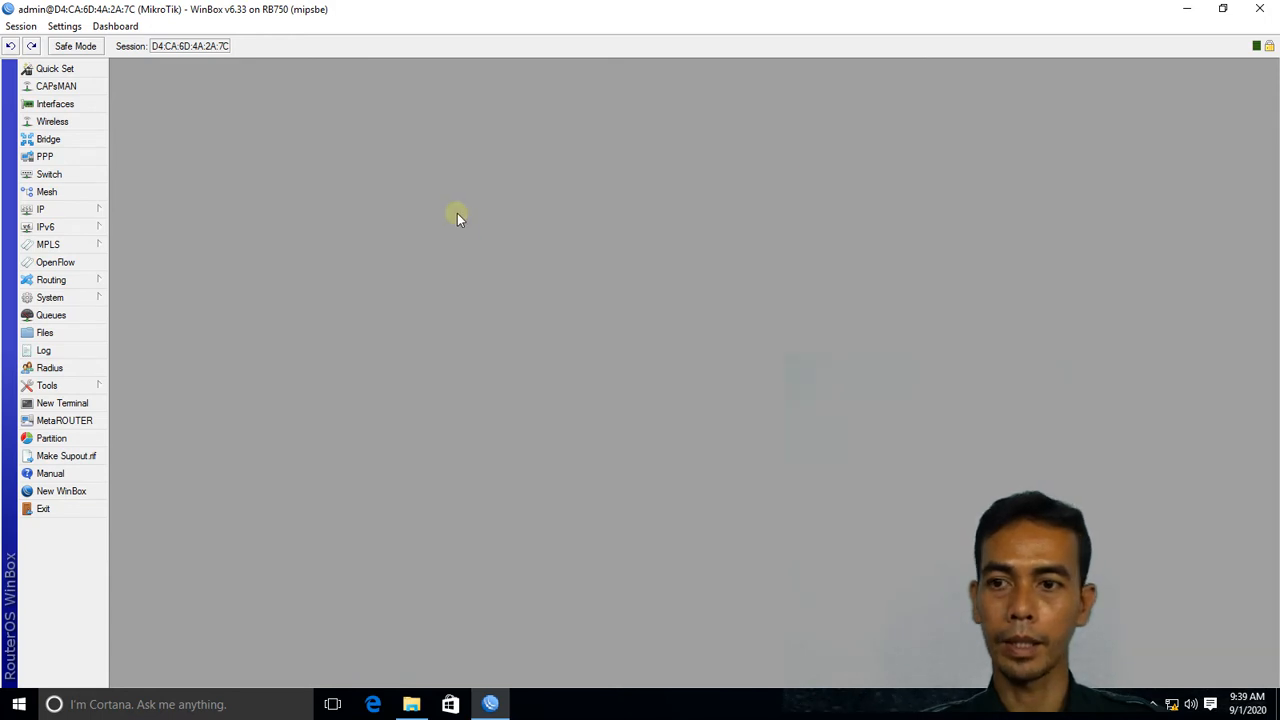
# Set the router's DNS server to 203.130.196.6, allow remote requests, and save the DNS settings
pyautogui.click(55, 212)
pyautogui.click(149, 334)
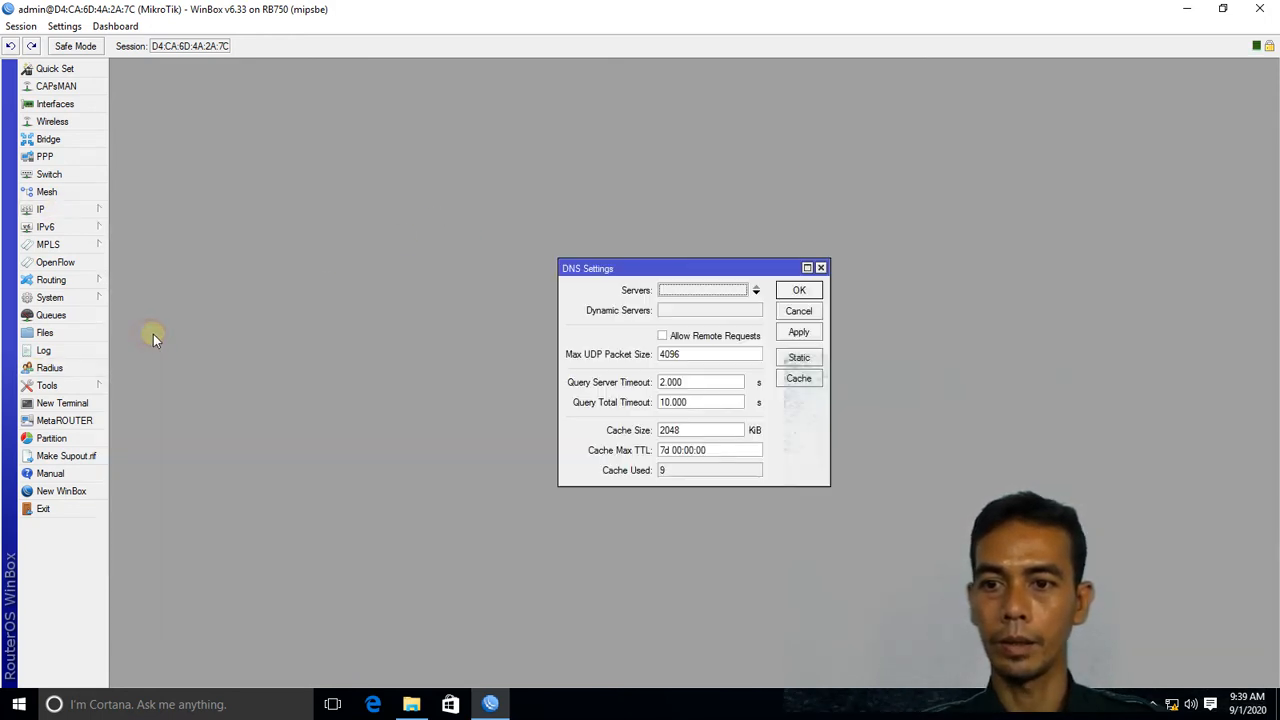
pyautogui.click(724, 290)
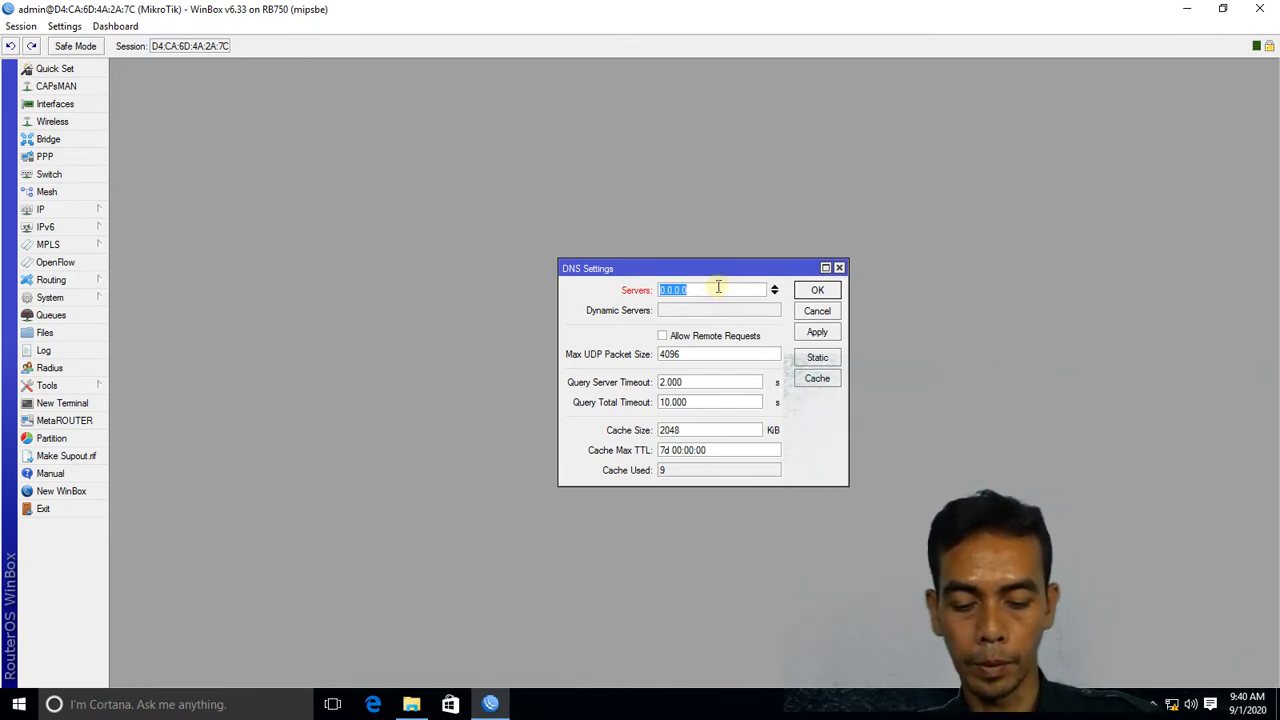
pyautogui.write('203')
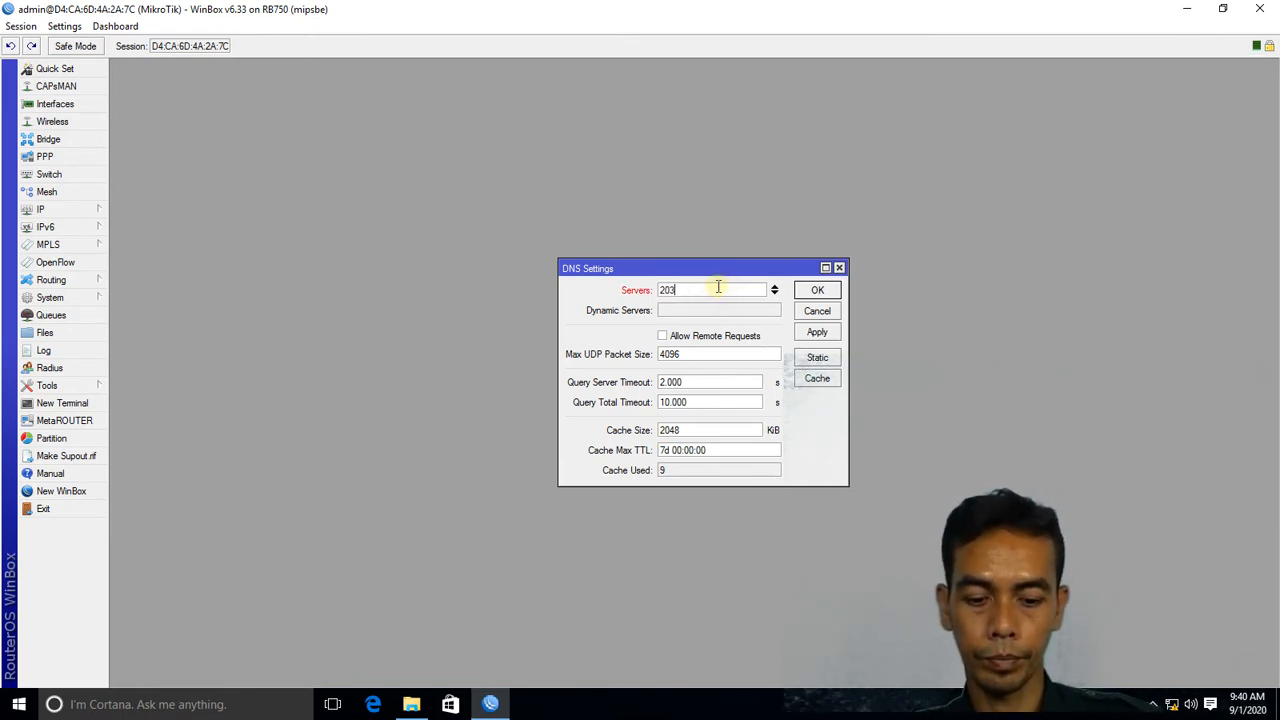
pyautogui.write('.130.1')
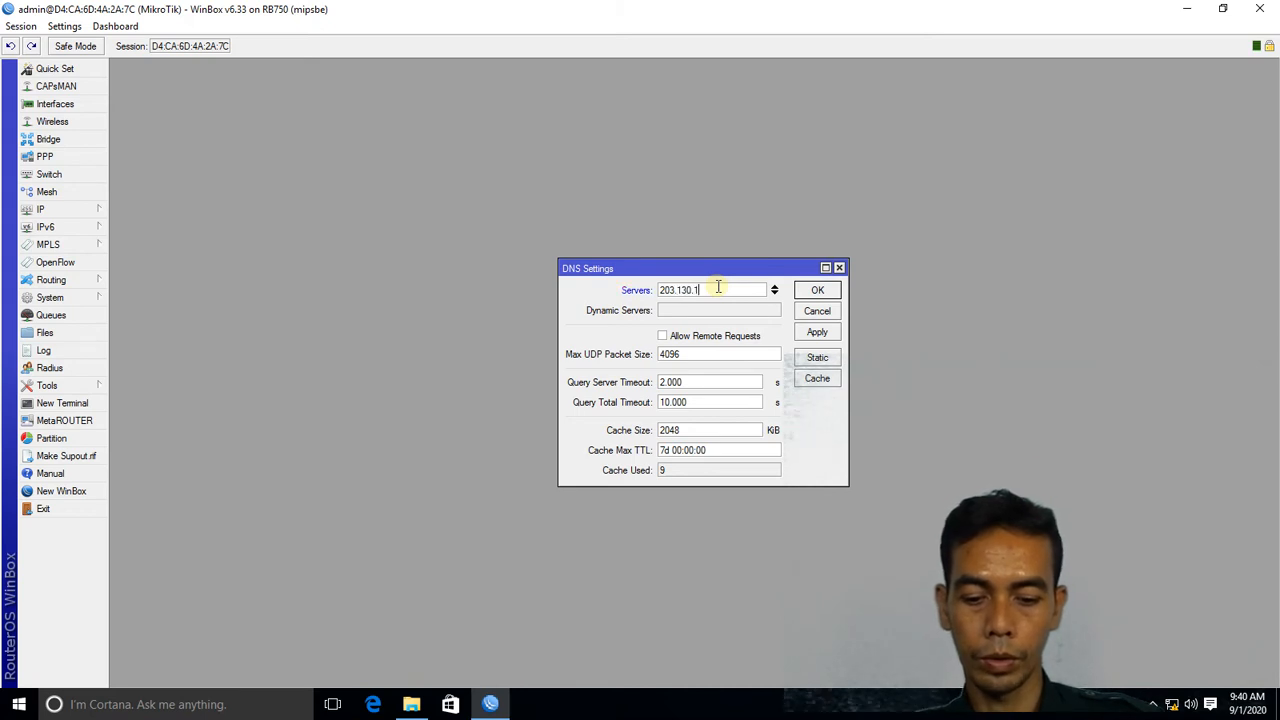
pyautogui.write('96.6')
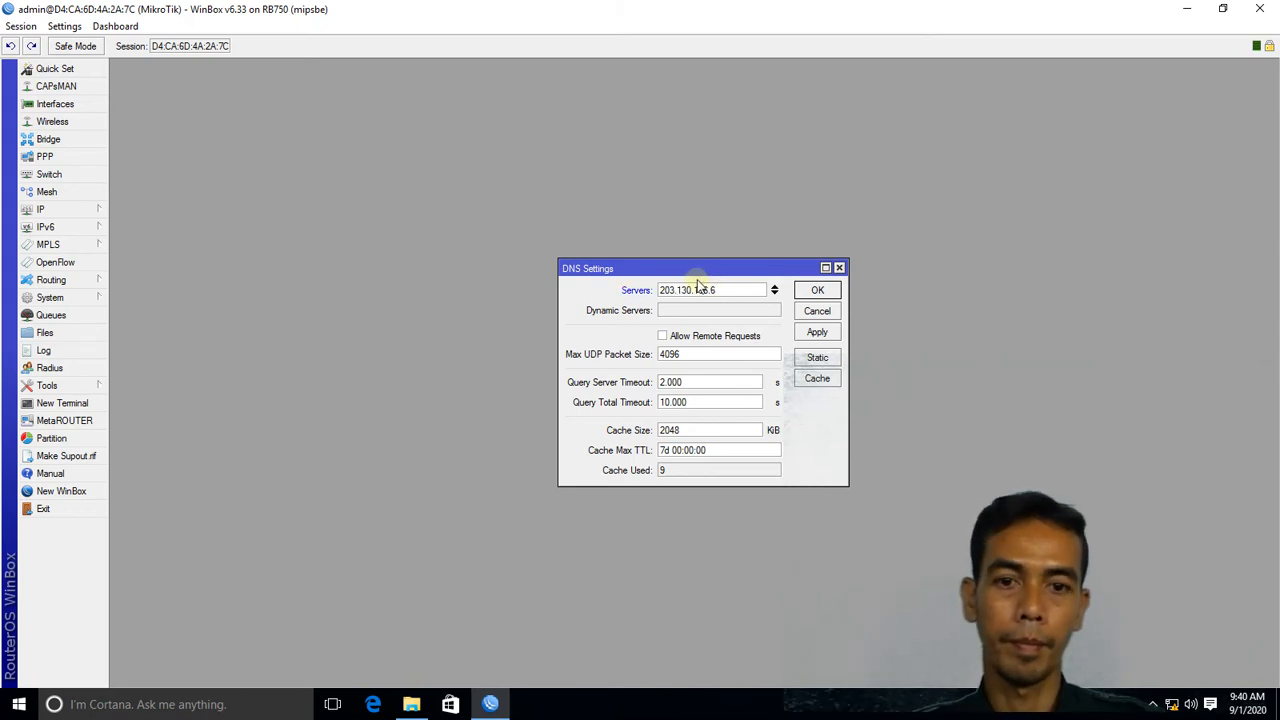
pyautogui.click(662, 335)
pyautogui.click(817, 332)
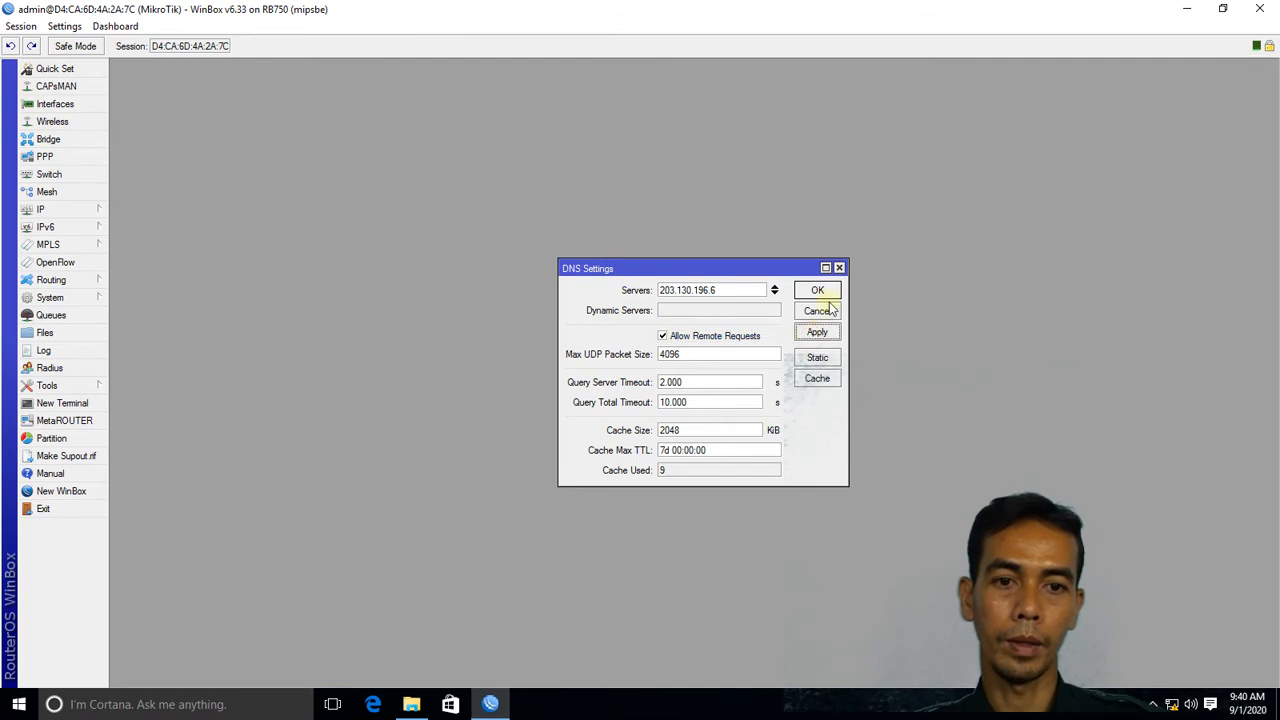
pyautogui.click(818, 290)
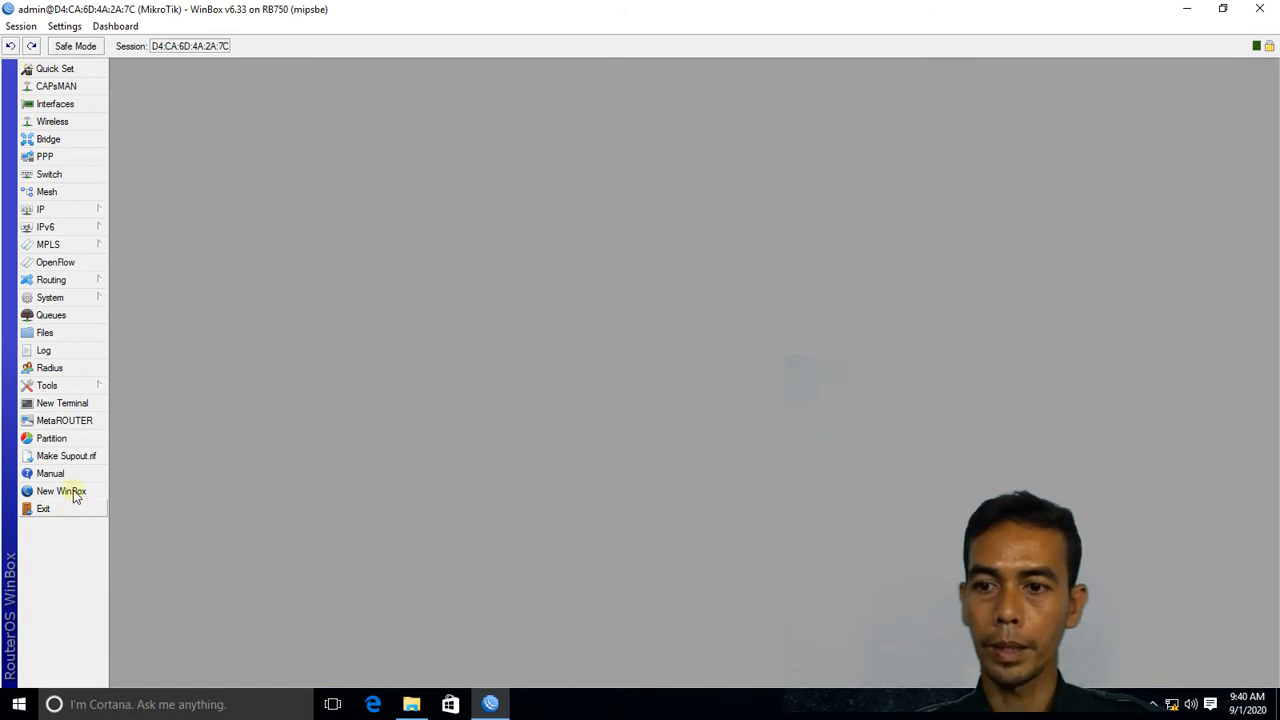
# Ping google.com from a router terminal to test the internet connection, stop the ping, and close the terminal
pyautogui.click(70, 404)
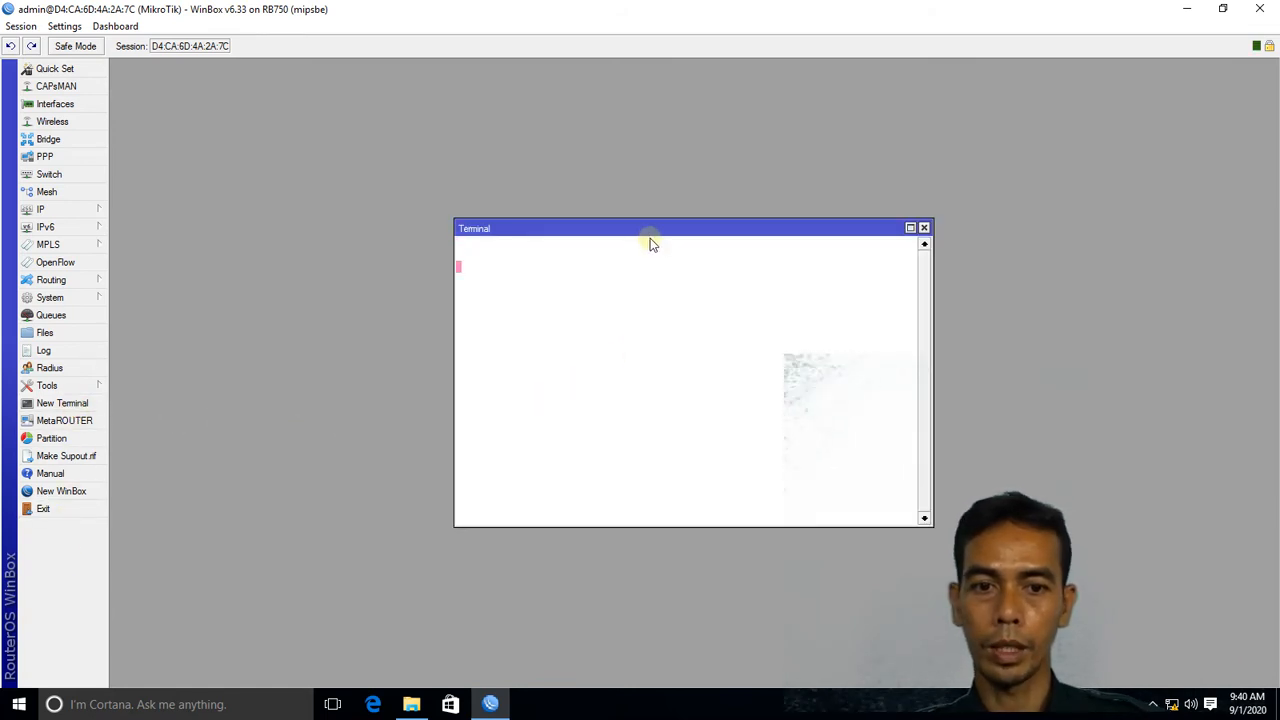
pyautogui.moveTo(645, 230); pyautogui.dragTo(472, 165)
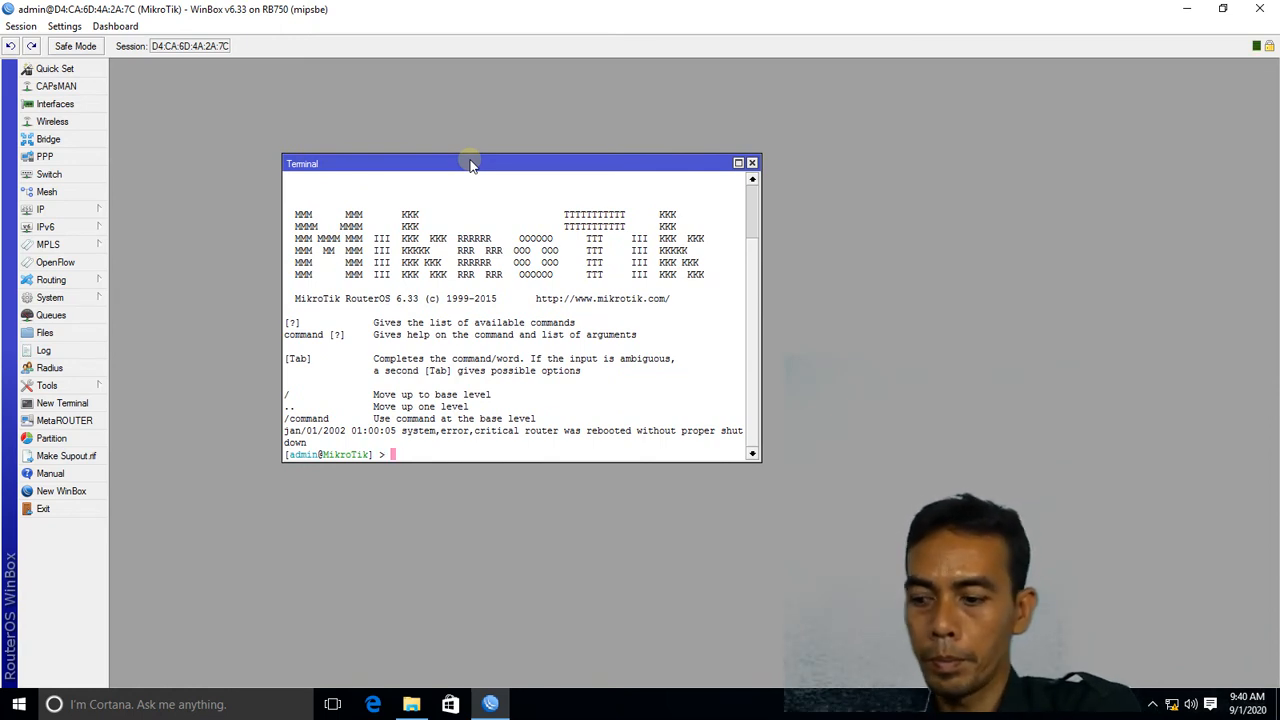
pyautogui.write('ping ')
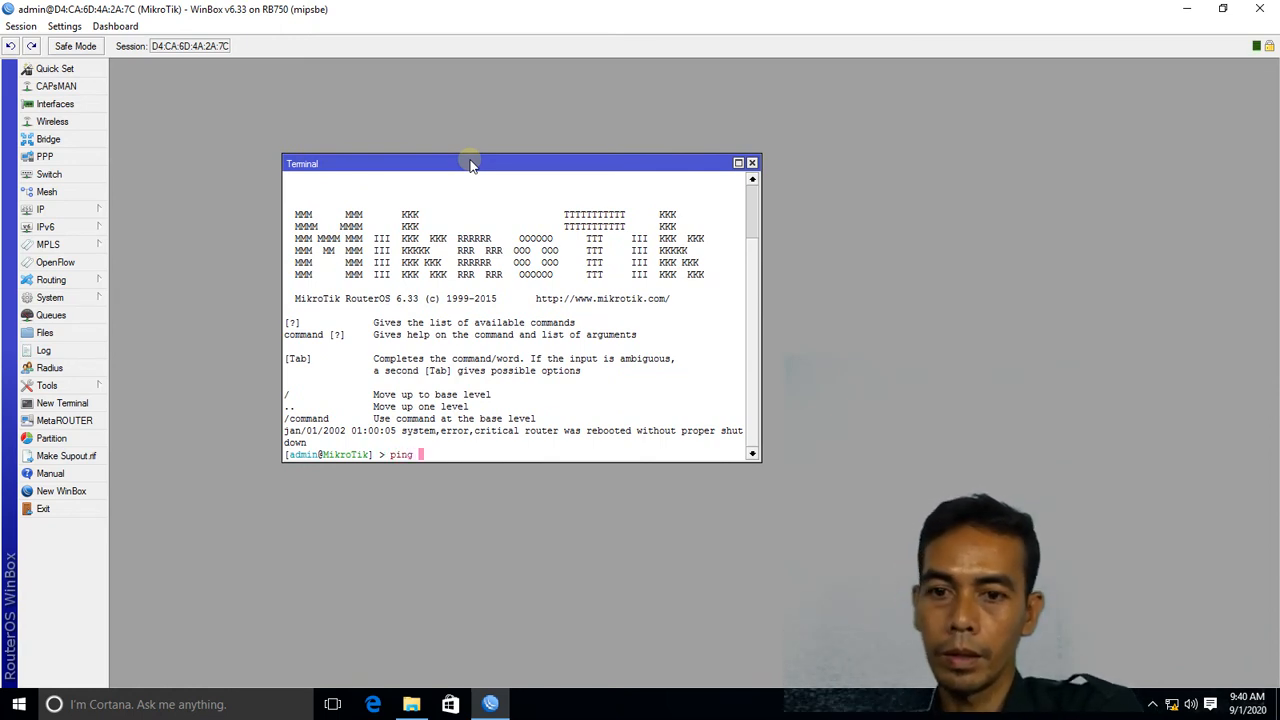
pyautogui.write('google.com')
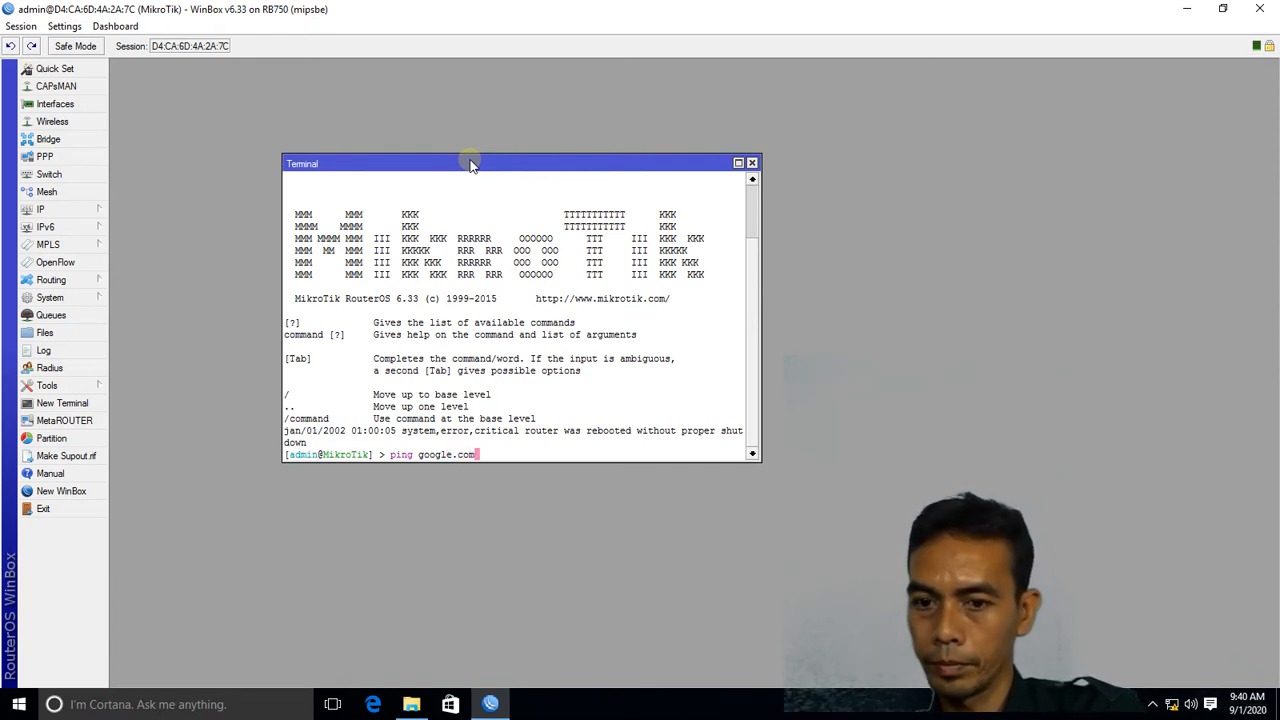
pyautogui.press('Return')
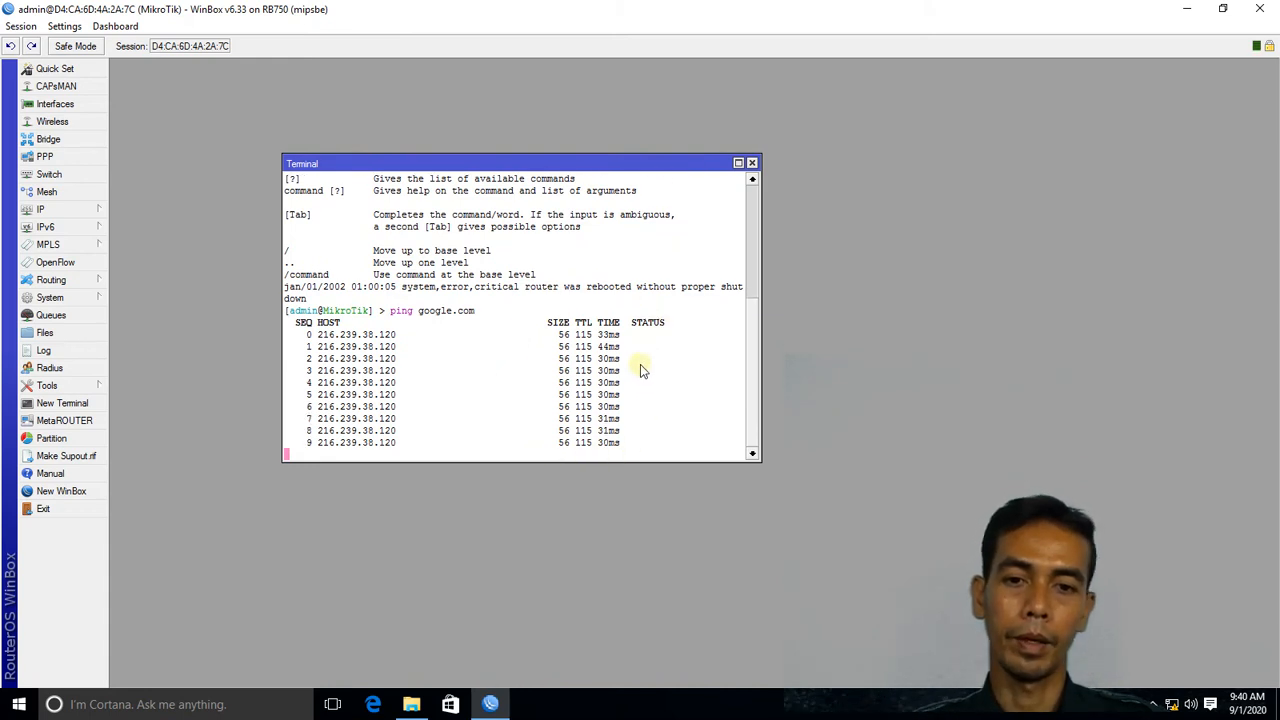
pyautogui.hotkey('ctrl', 'c')
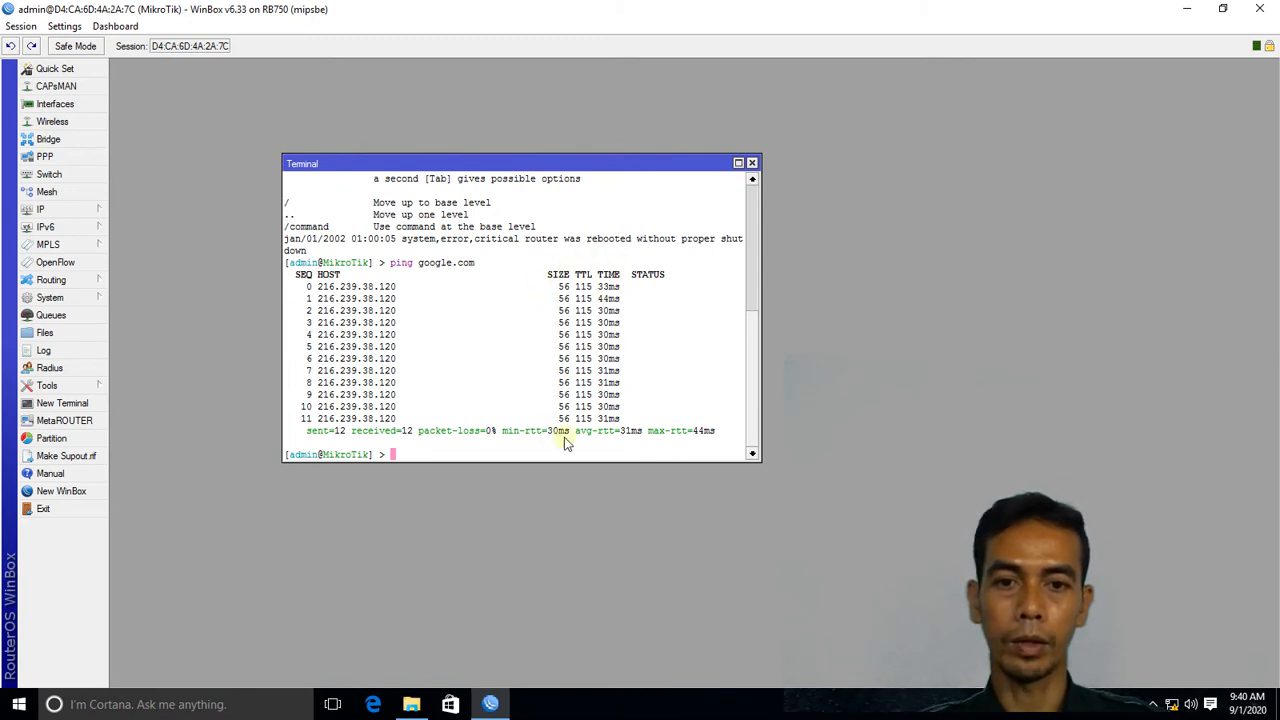
pyautogui.click(752, 164)
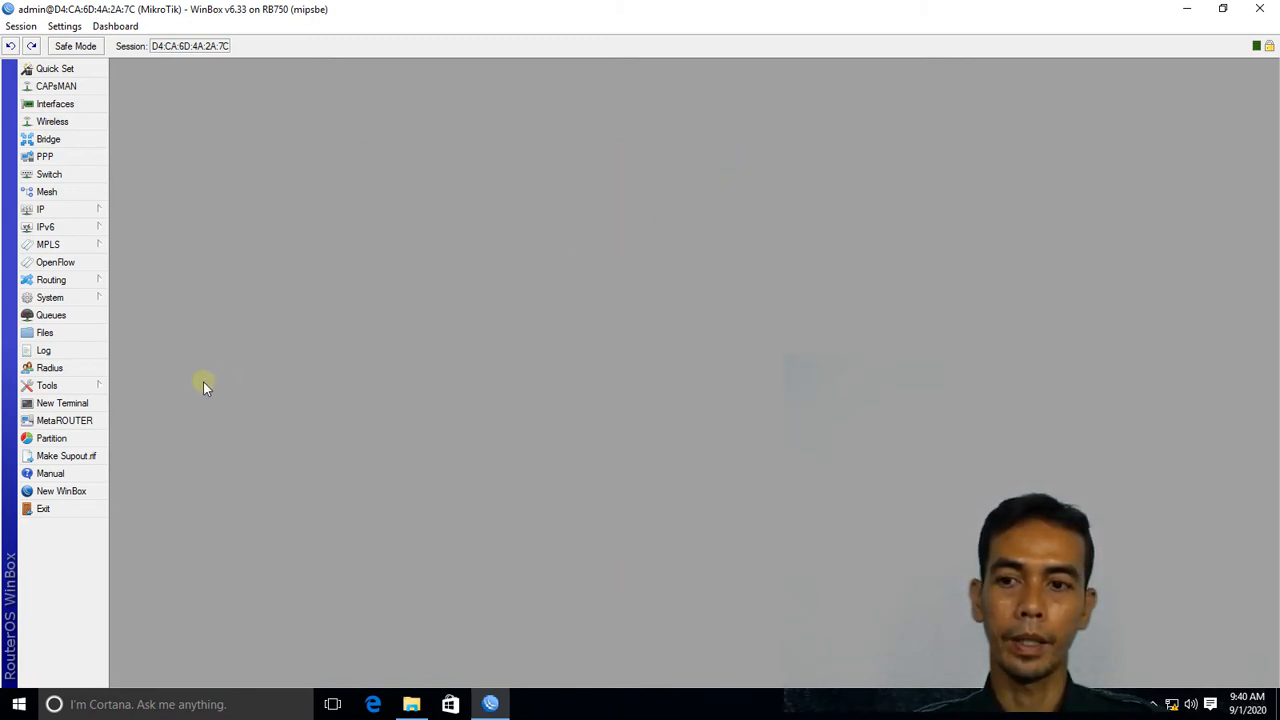
# Open the router's IP address list and select the KE ADMIN address on ether2 for reference
pyautogui.click(55, 211)
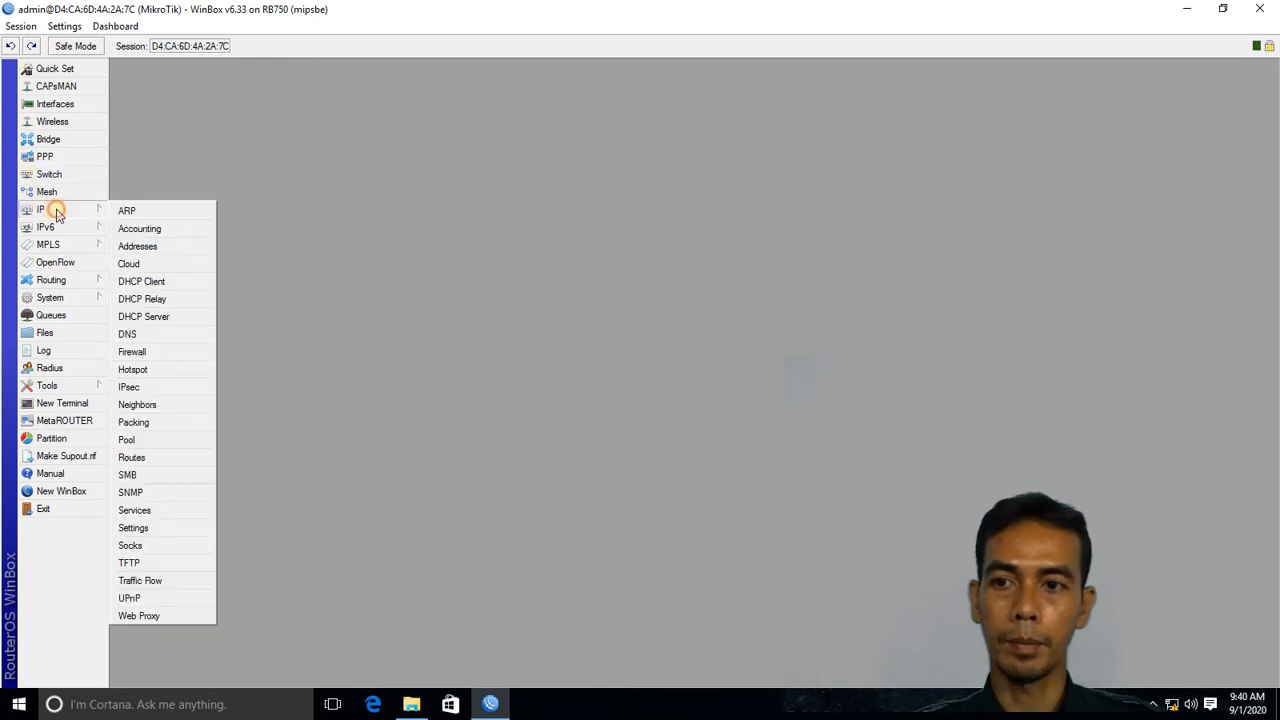
pyautogui.click(190, 248)
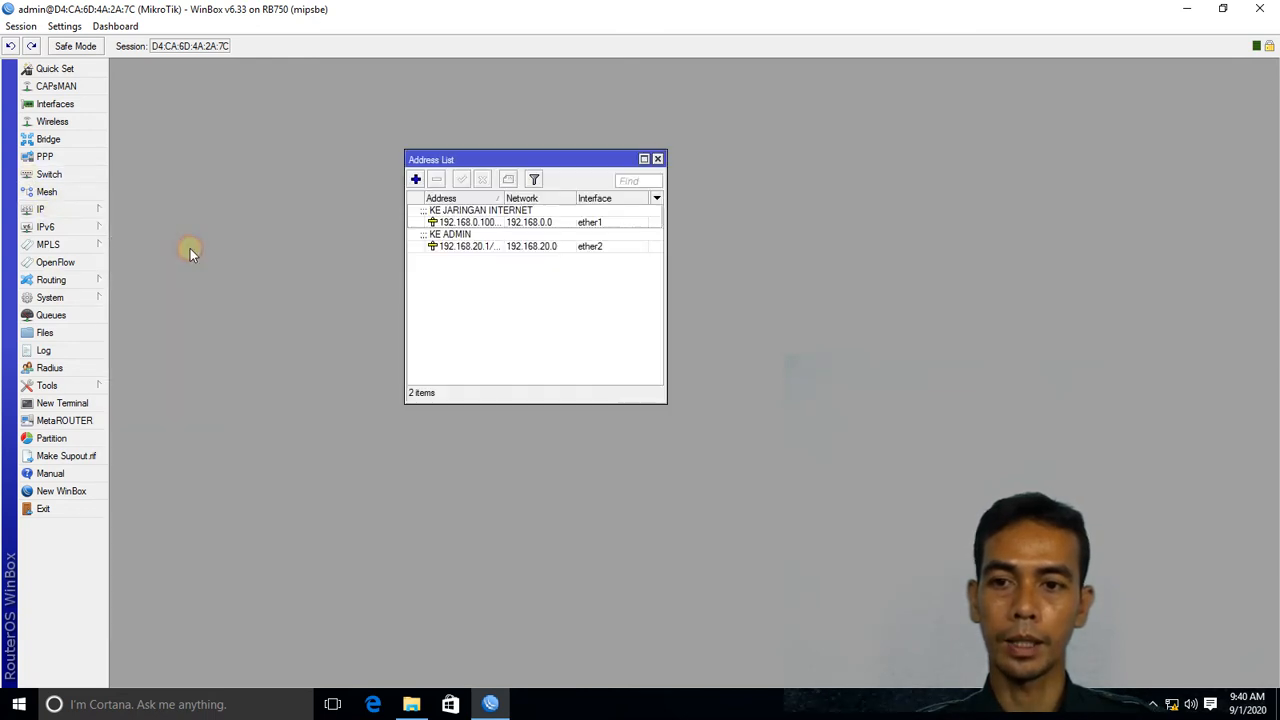
pyautogui.click(479, 248)
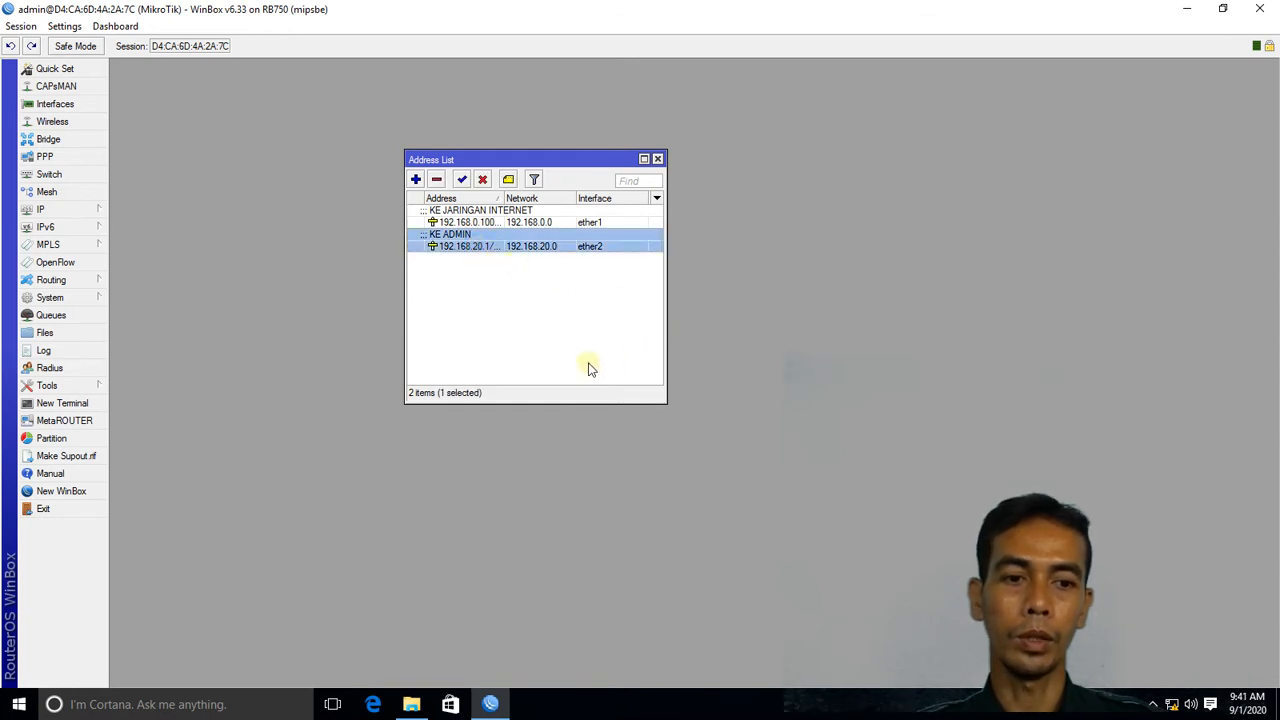
# Open the Ethernet connection's status from the Windows Network and Sharing Center and place it beside the router's address list
pyautogui.click(1172, 706)
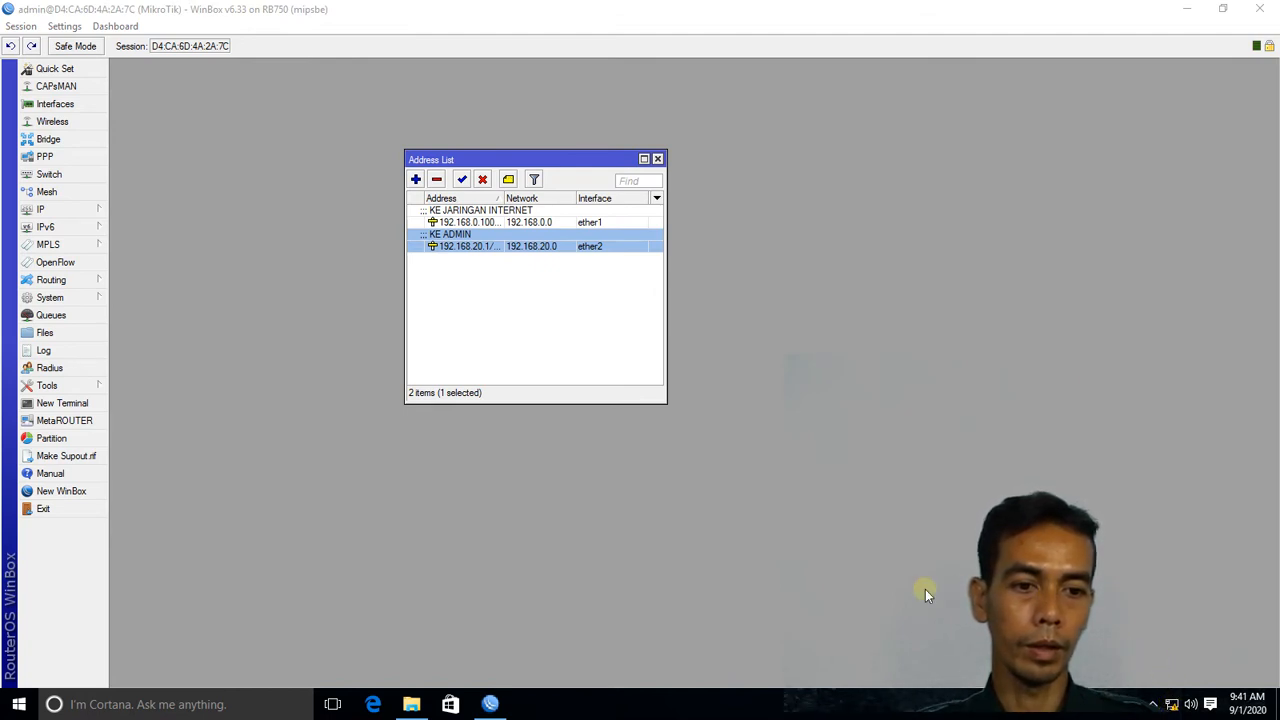
pyautogui.rightClick(1171, 705)
pyautogui.click(1163, 690)
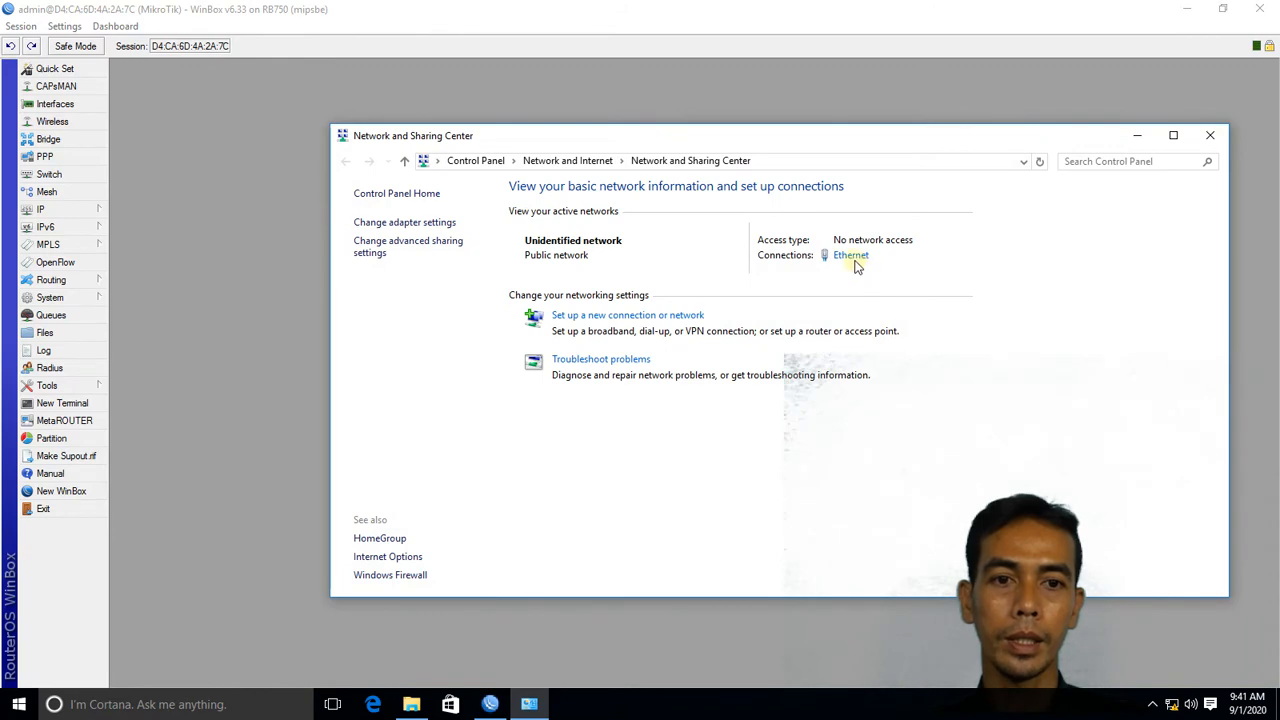
pyautogui.click(851, 258)
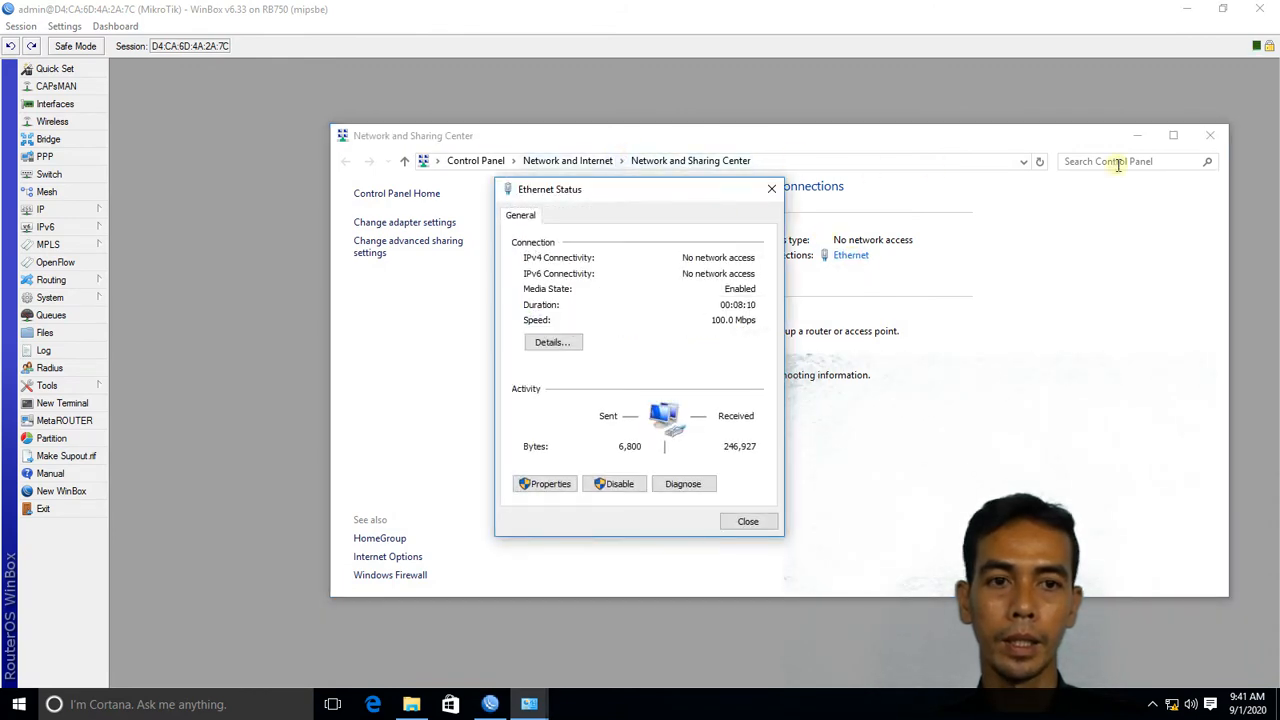
pyautogui.click(1142, 135)
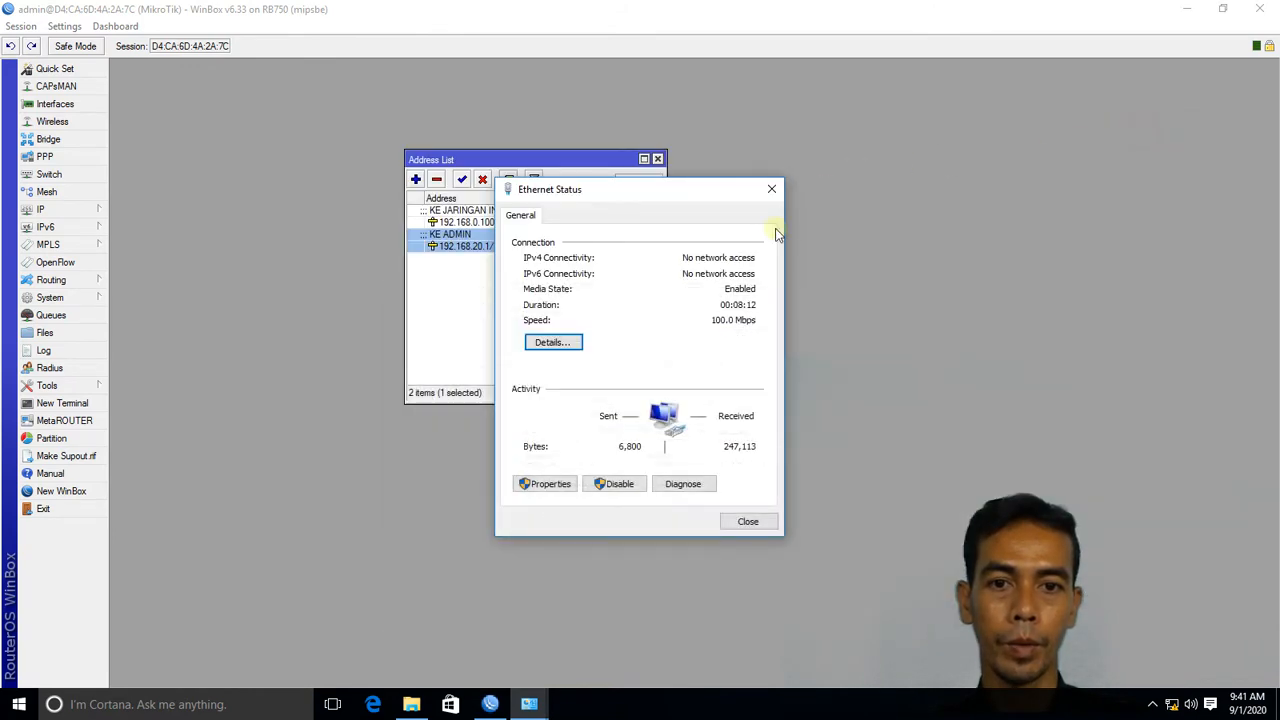
pyautogui.moveTo(690, 192); pyautogui.dragTo(864, 145)
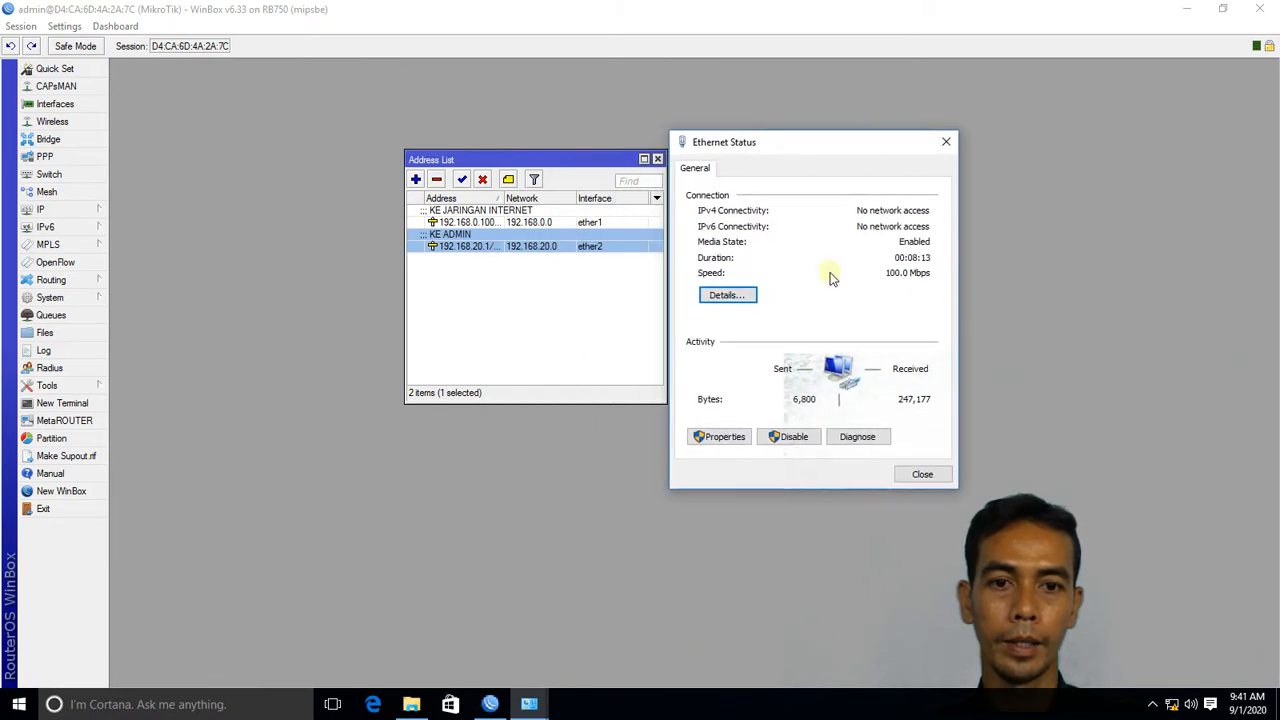
# Open the Ethernet adapter's Internet Protocol Version 4 (TCP/IPv4) properties, keeping the router's address list in view
pyautogui.click(737, 440)
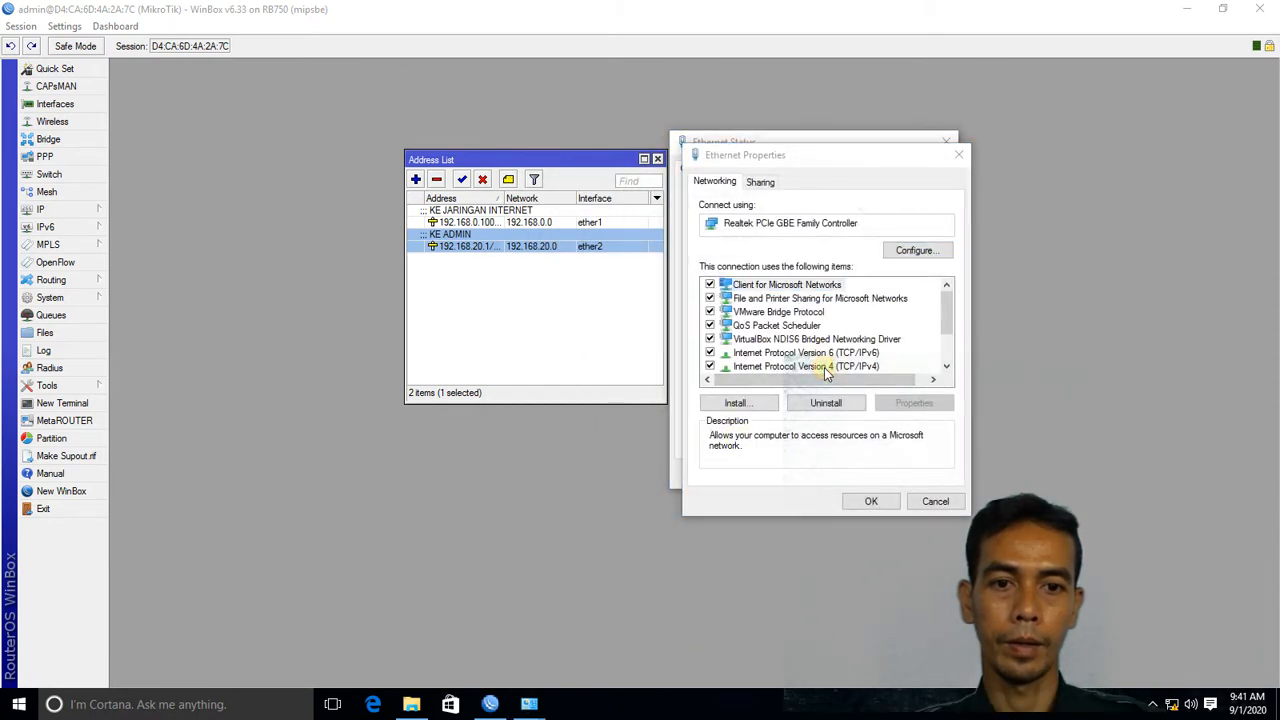
pyautogui.moveTo(802, 161); pyautogui.dragTo(205, 146)
pyautogui.doubleClick(287, 355)
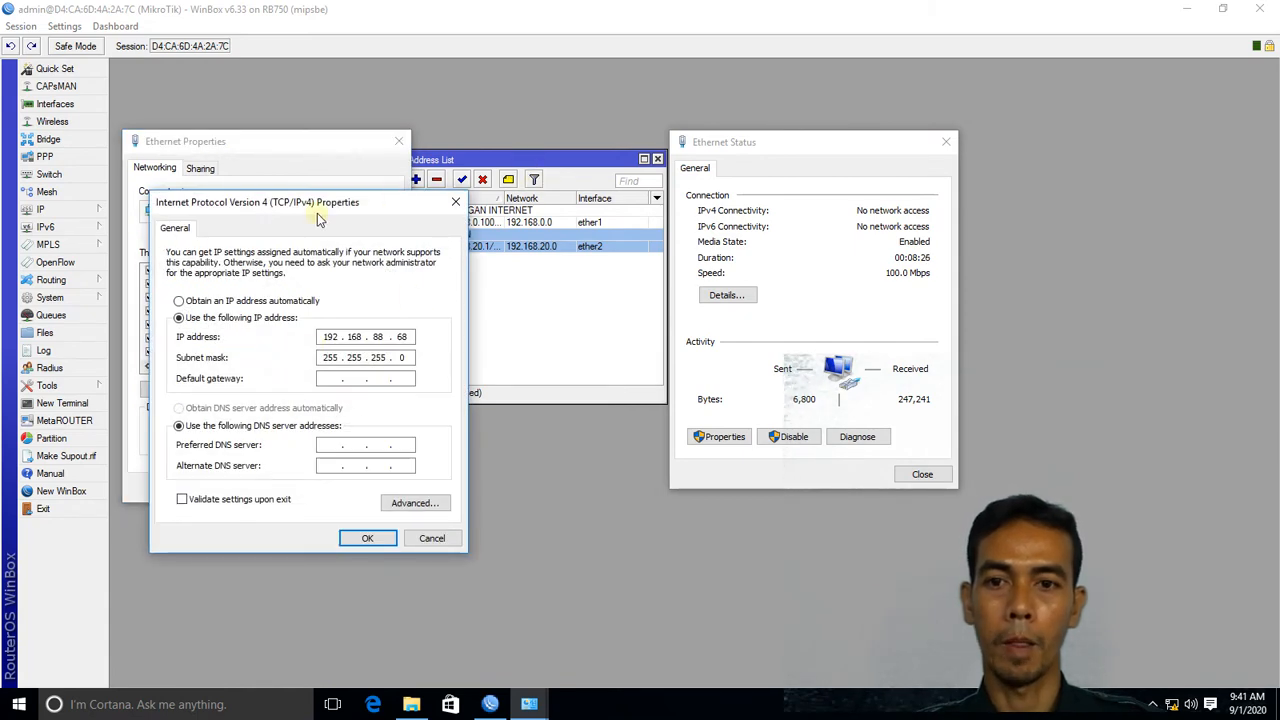
pyautogui.moveTo(317, 205); pyautogui.dragTo(252, 188)
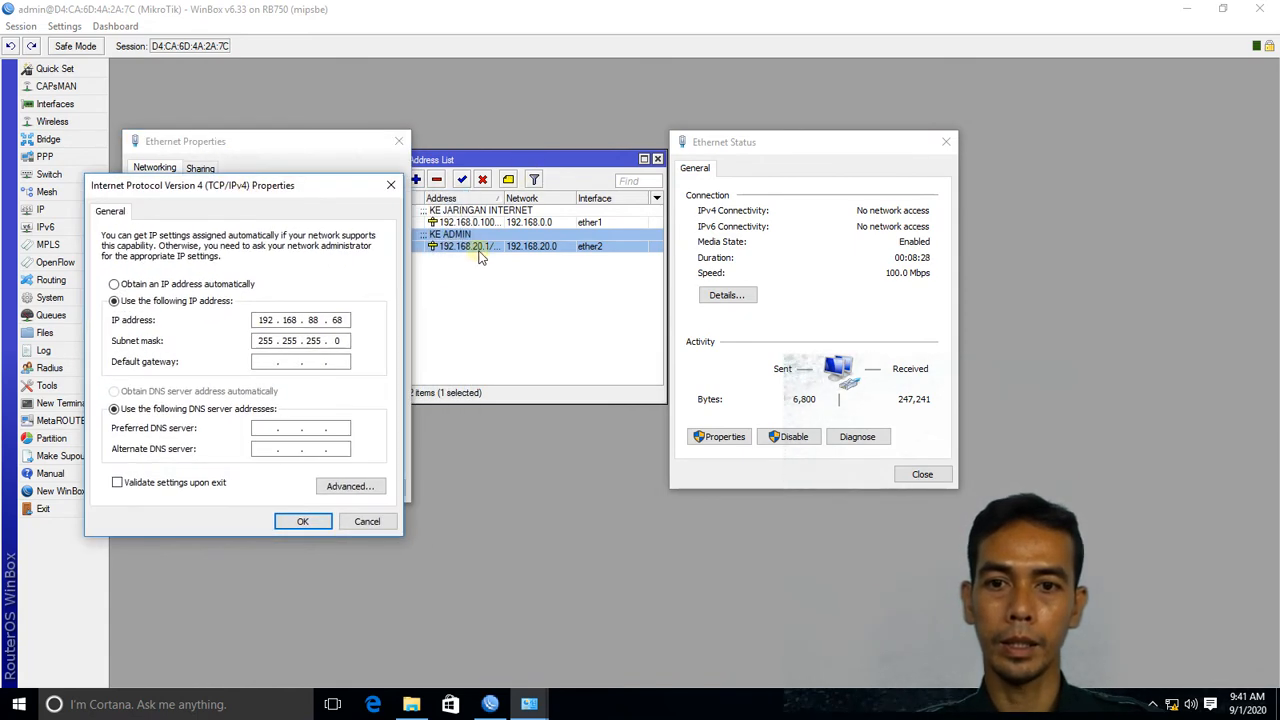
# Set the adapter's IP address to 192.168.20.68 and its default gateway to 192.168.20.1
pyautogui.click(318, 318)
pyautogui.doubleClick(316, 319)
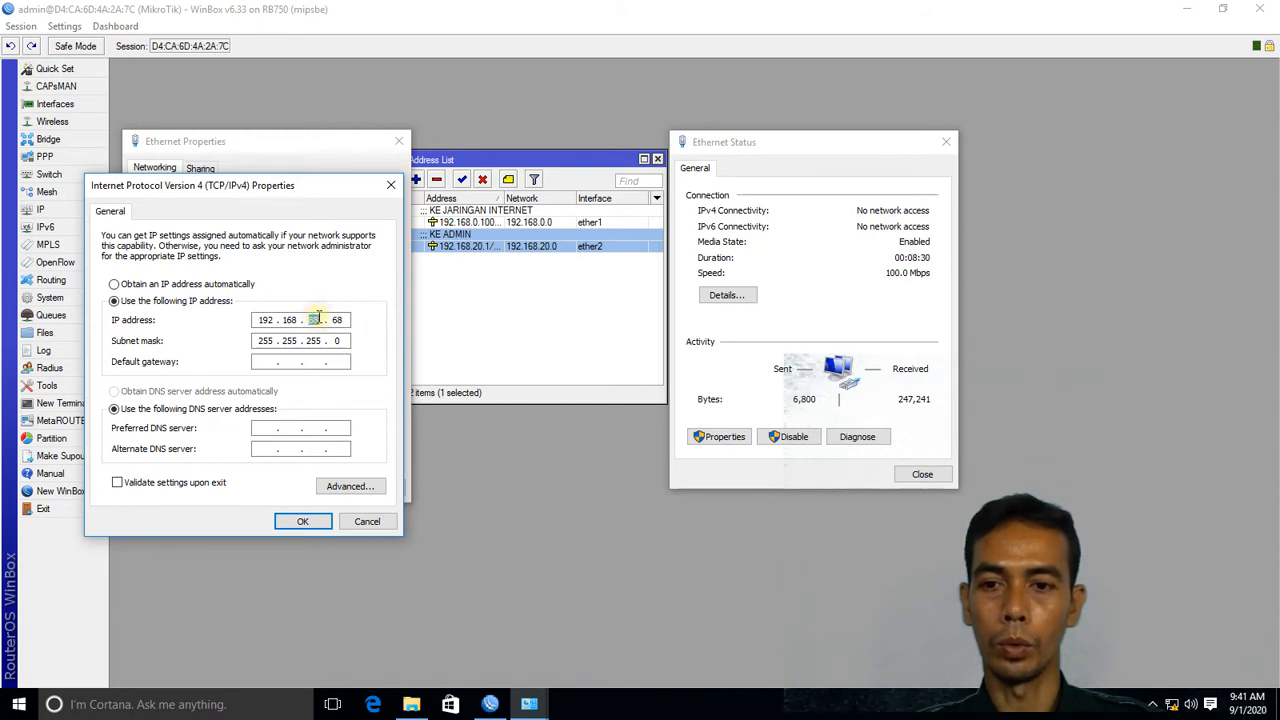
pyautogui.write('2')
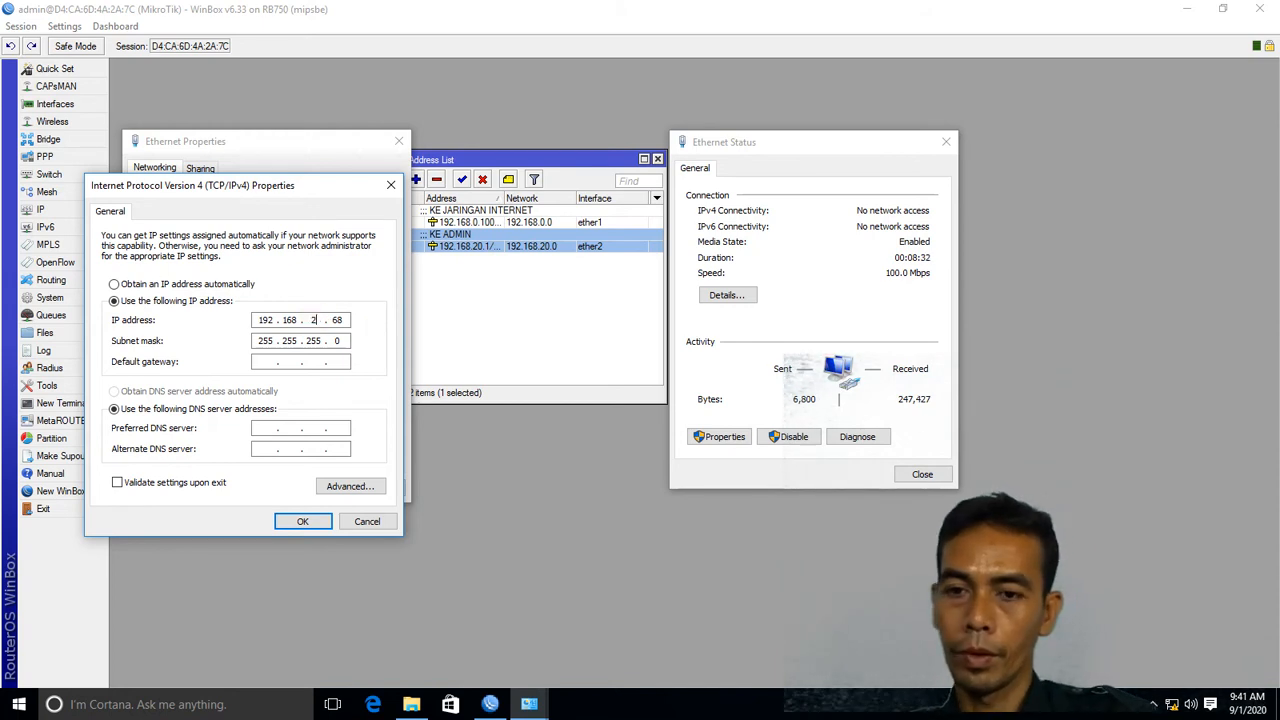
pyautogui.write('0')
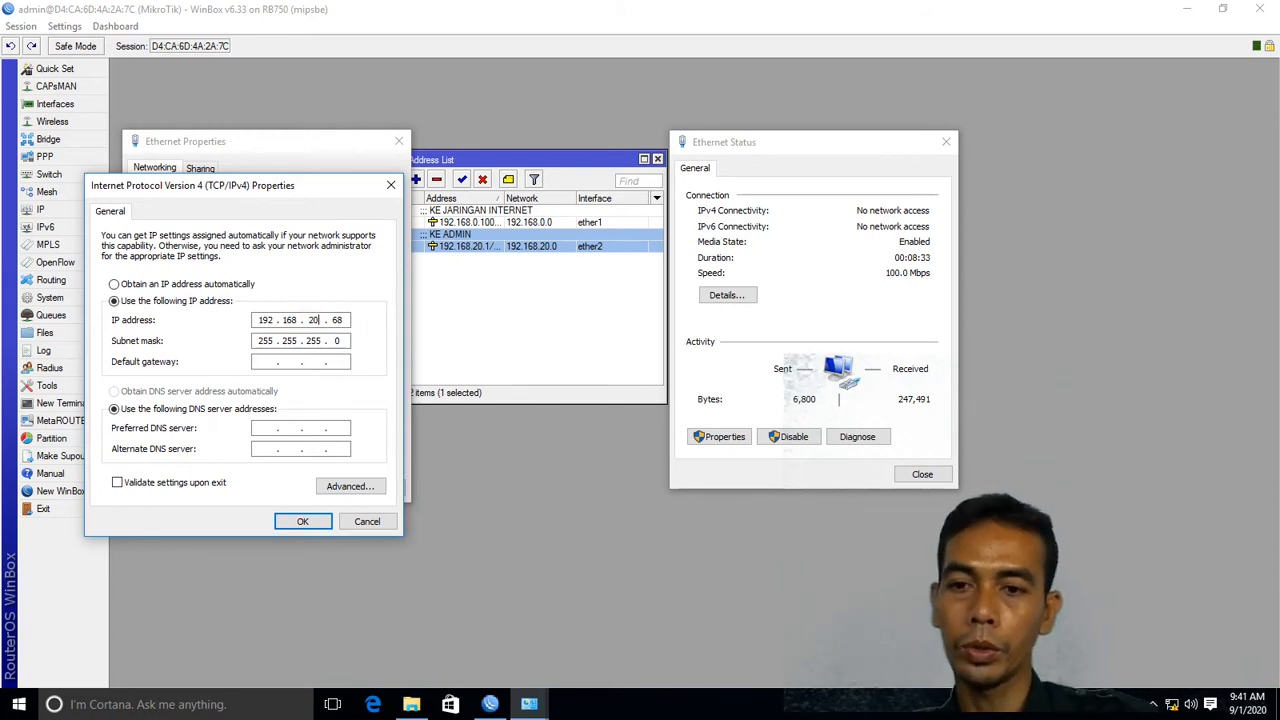
pyautogui.click(259, 362)
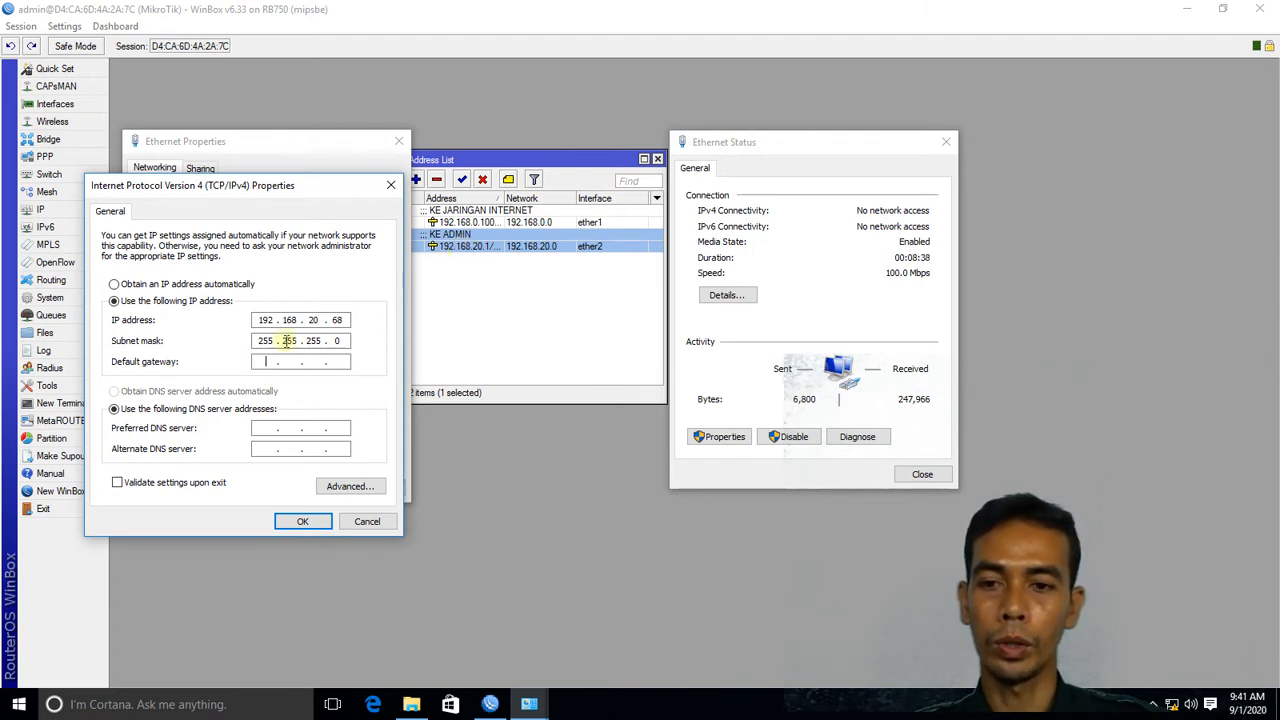
pyautogui.write('192.168.20.')
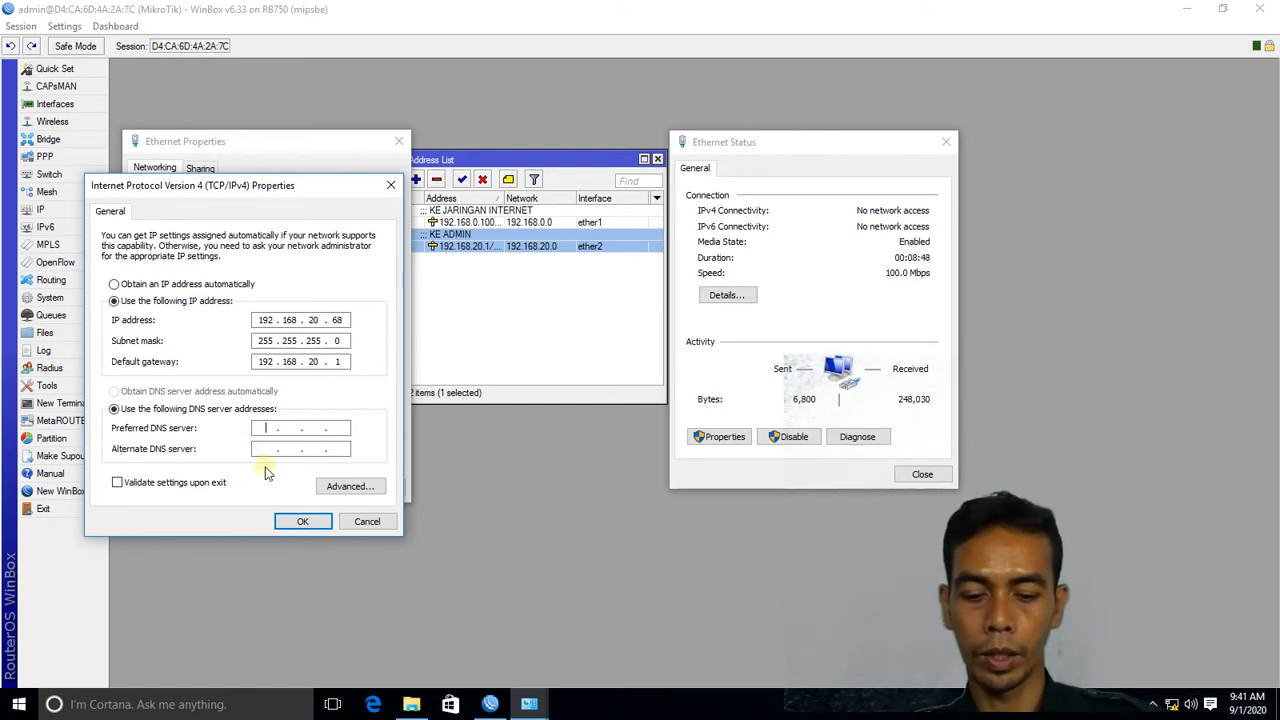
# Set the adapter's preferred DNS server to 192.168.20.1 and alternate to 203.130.196.6, and apply the Ethernet properties
pyautogui.write('192 . 168 . ')
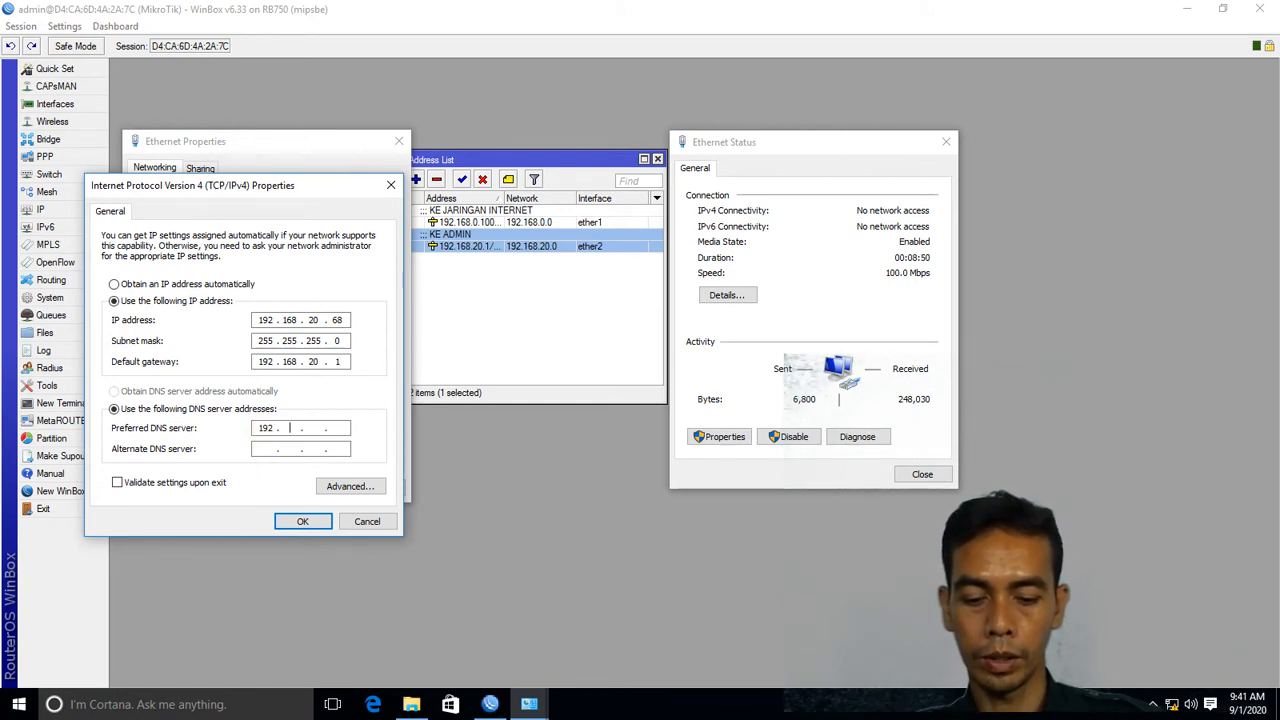
pyautogui.write('20 . 1')
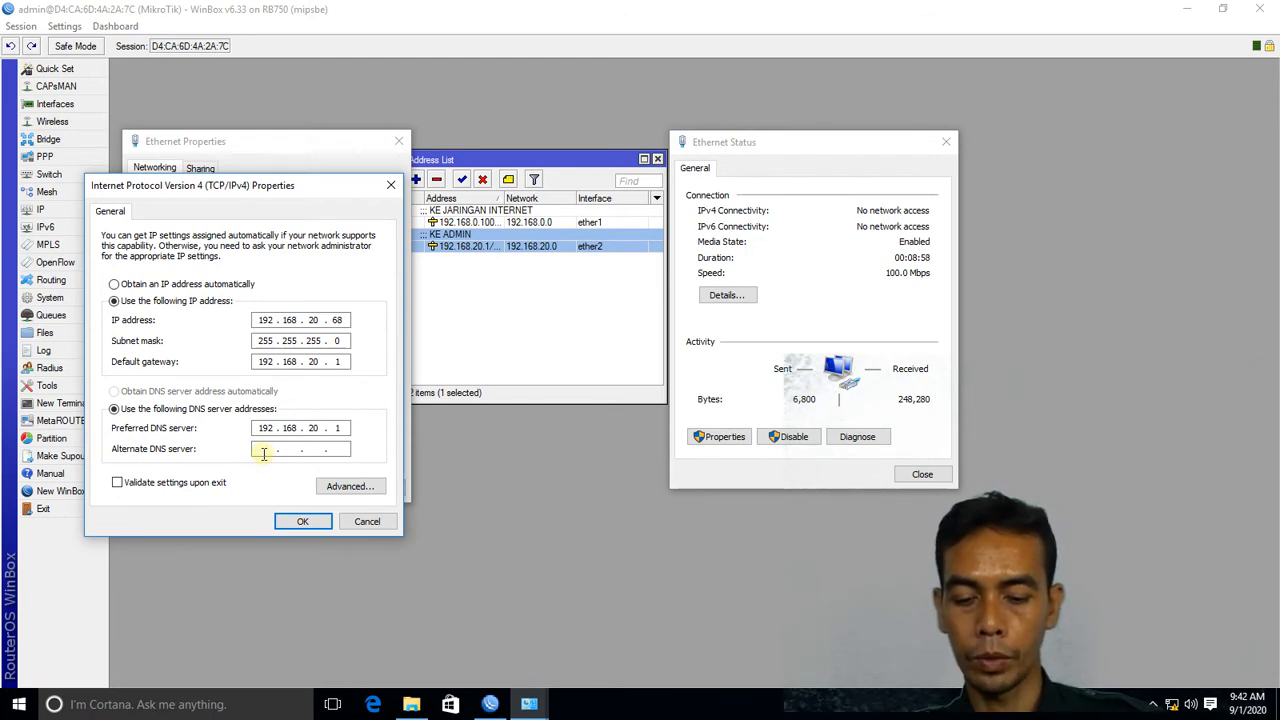
pyautogui.click(263, 453)
pyautogui.write('203 . 130 . ')
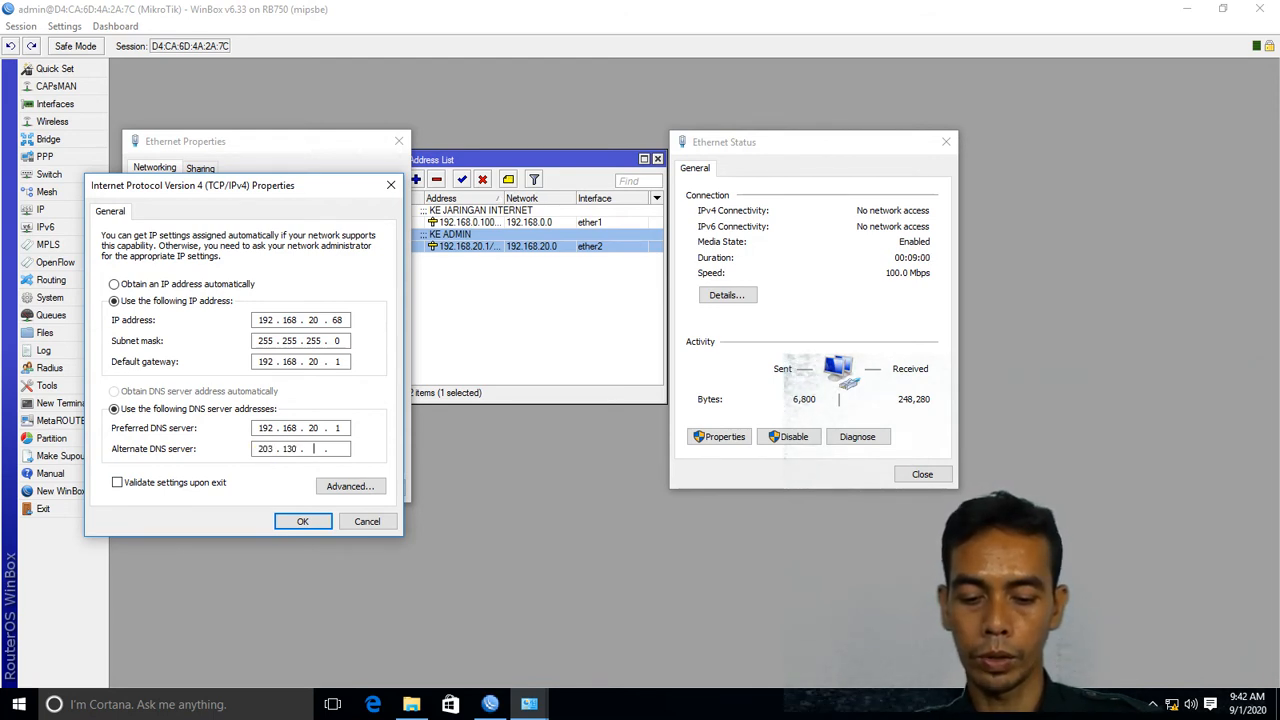
pyautogui.write('196 . 6')
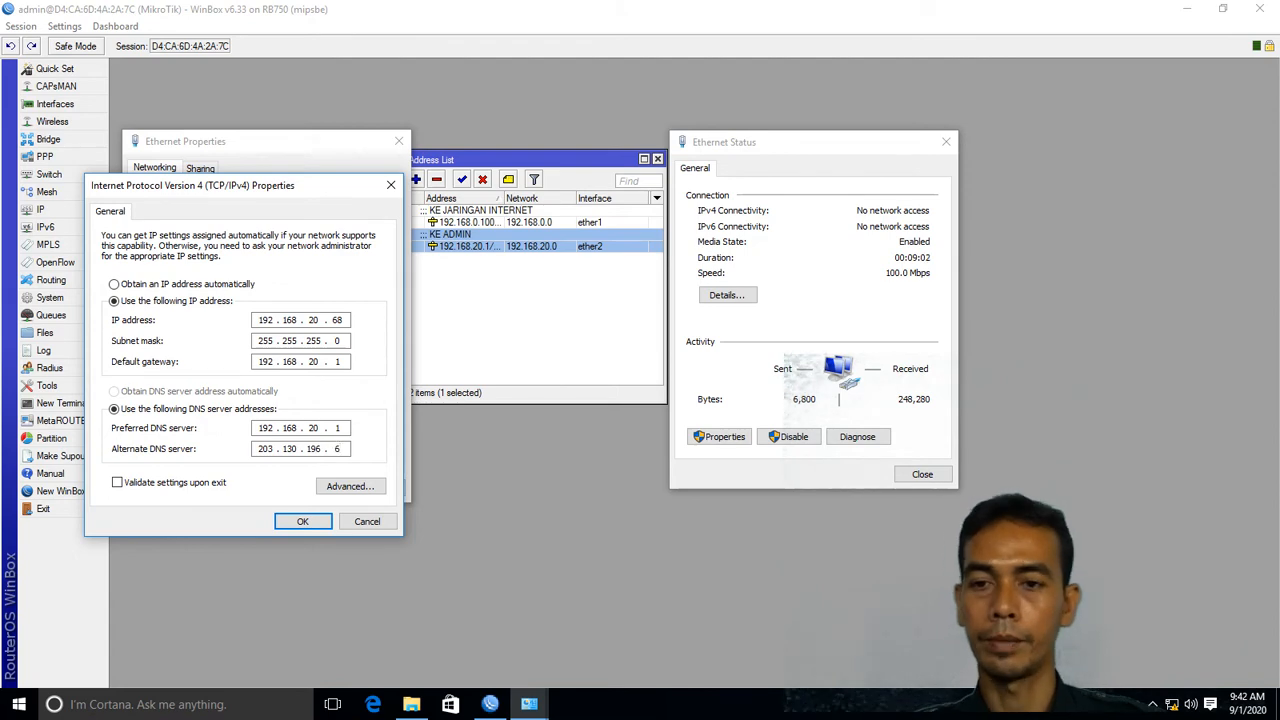
pyautogui.click(302, 521)
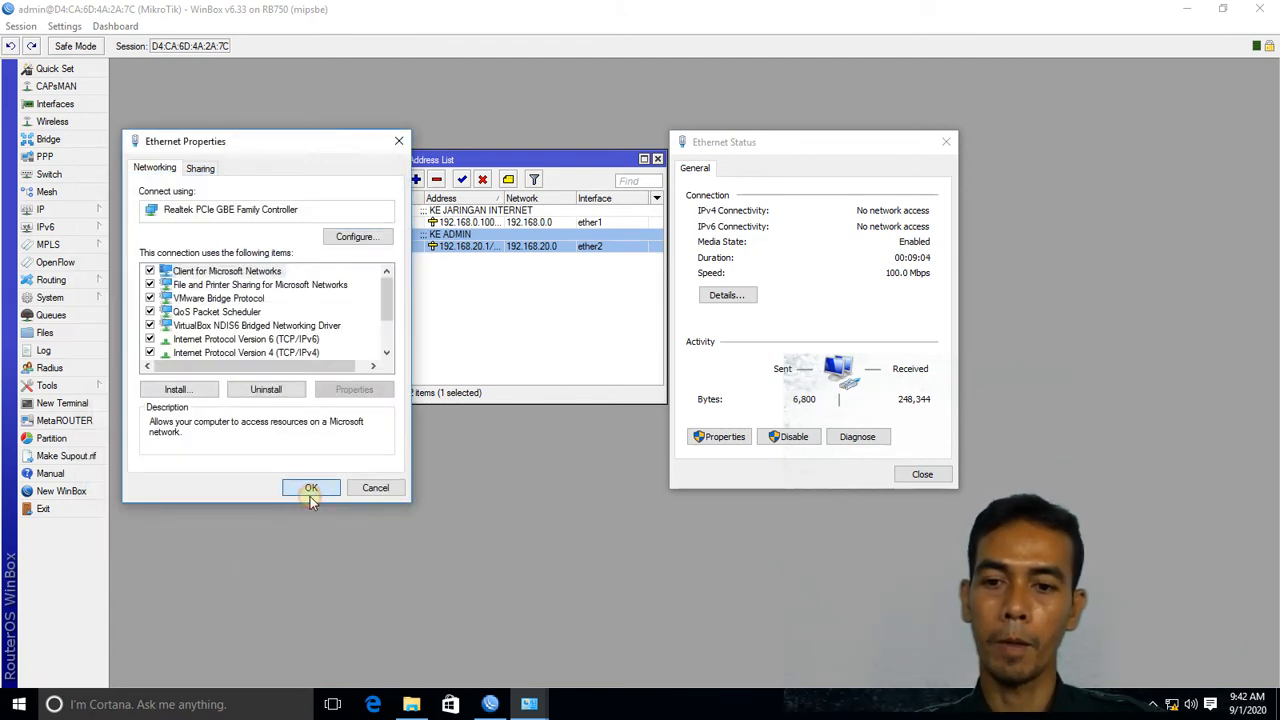
pyautogui.click(310, 490)
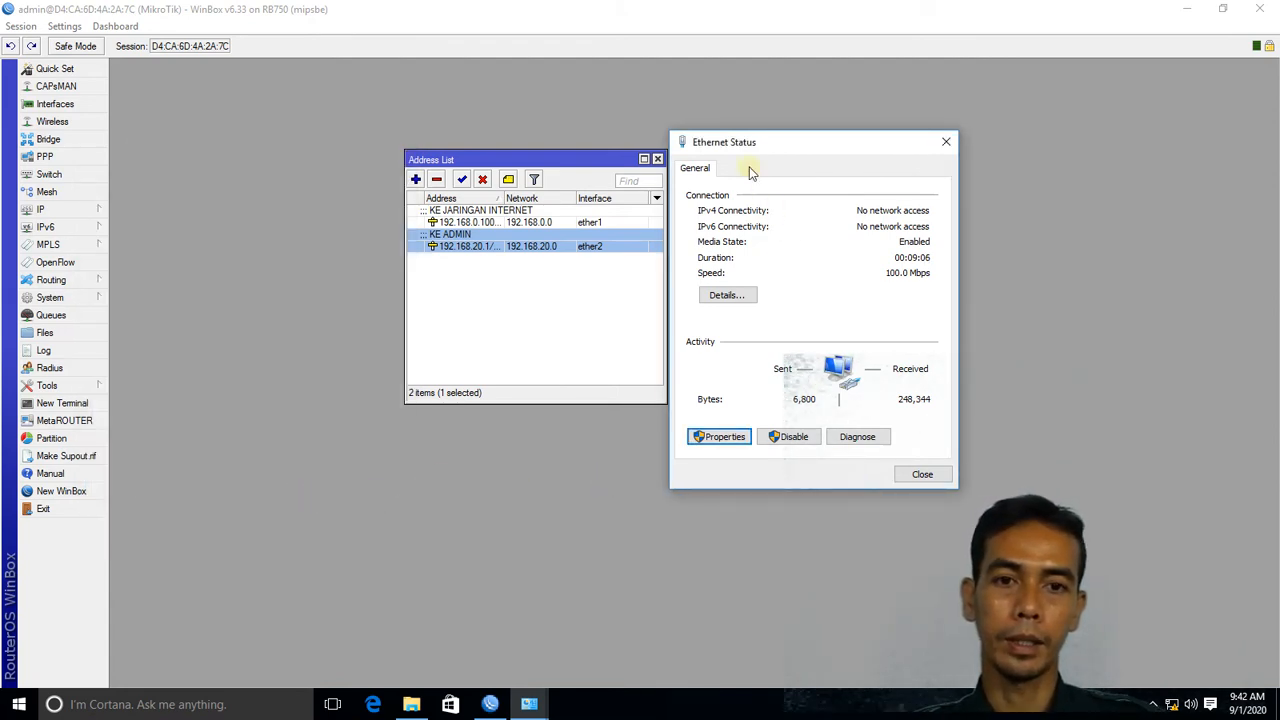
# Close the Ethernet status window and the router's IP address list
pyautogui.moveTo(737, 143); pyautogui.dragTo(462, 147)
pyautogui.click(647, 478)
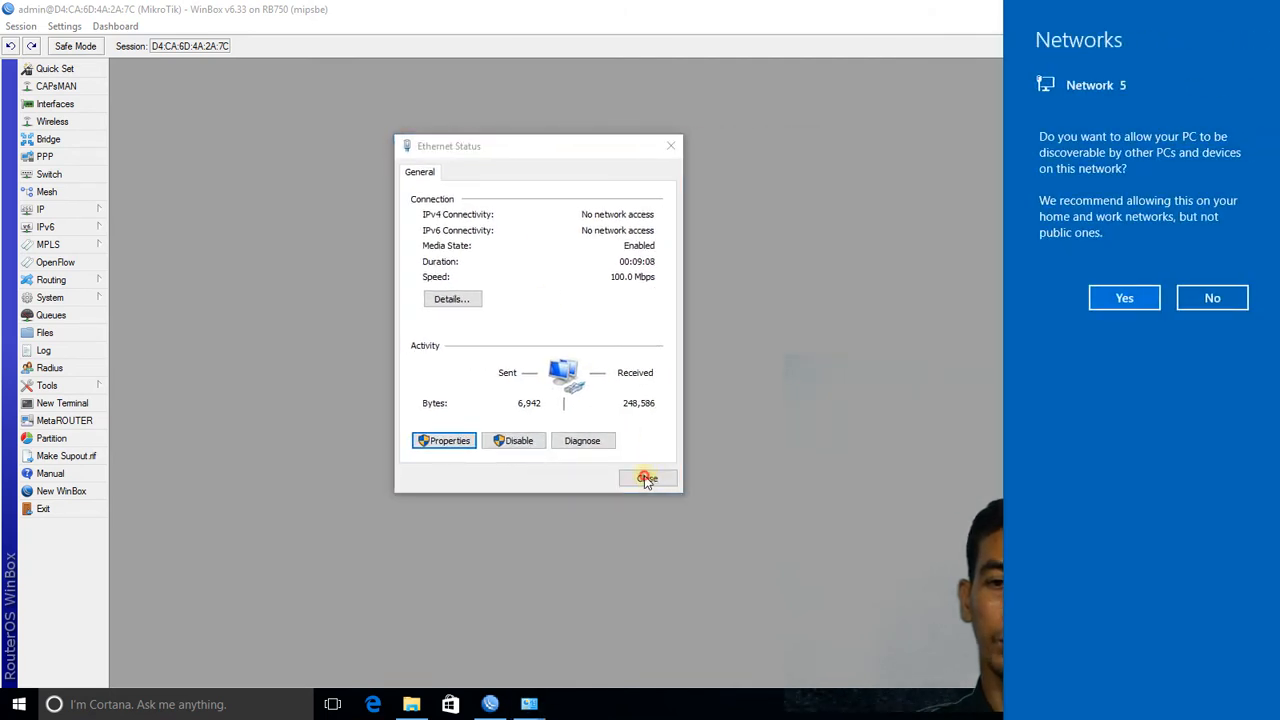
pyautogui.click(645, 477)
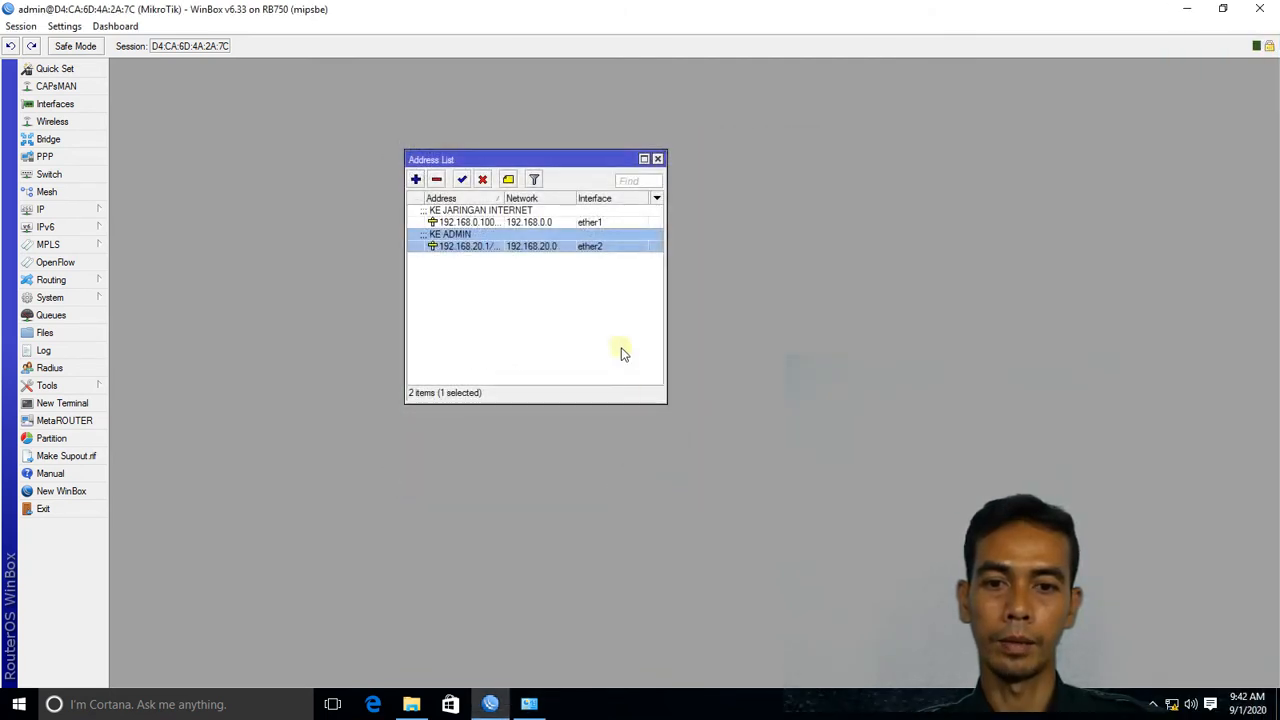
pyautogui.click(657, 160)
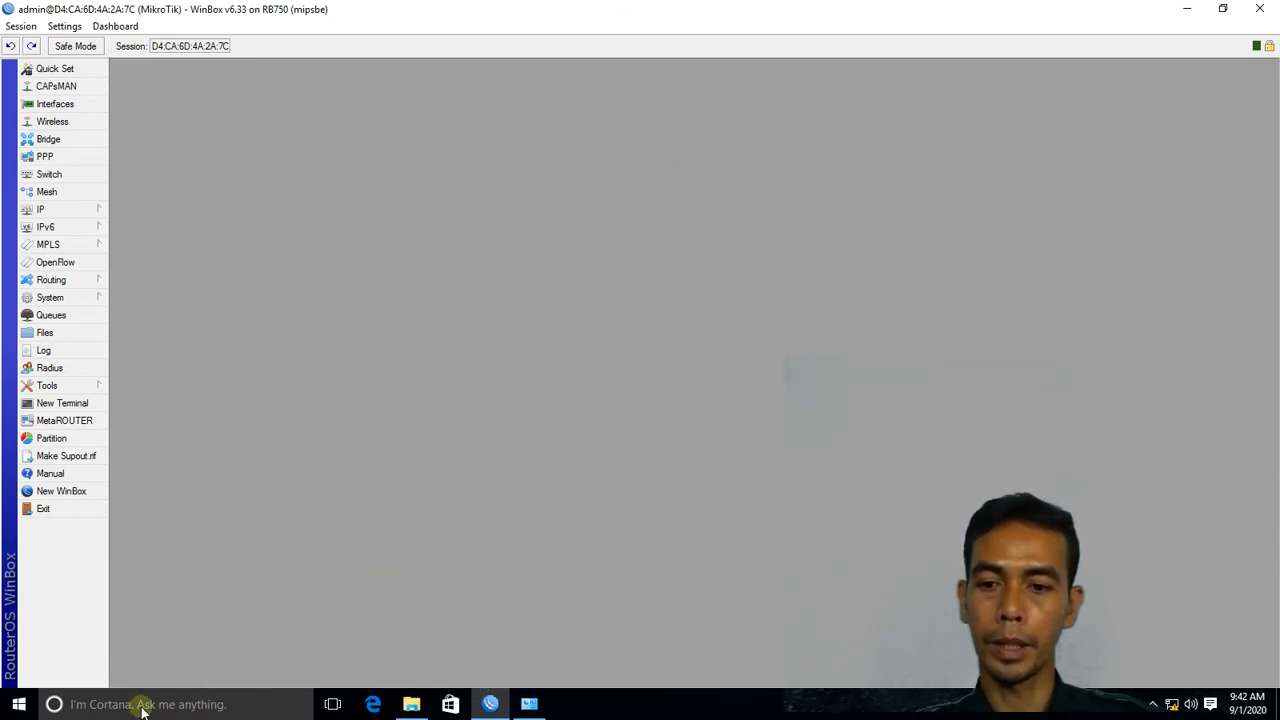
# Open Windows Command Prompt and ping the router at 192.168.20.1, stopping the ping after a few replies
pyautogui.click(20, 704)
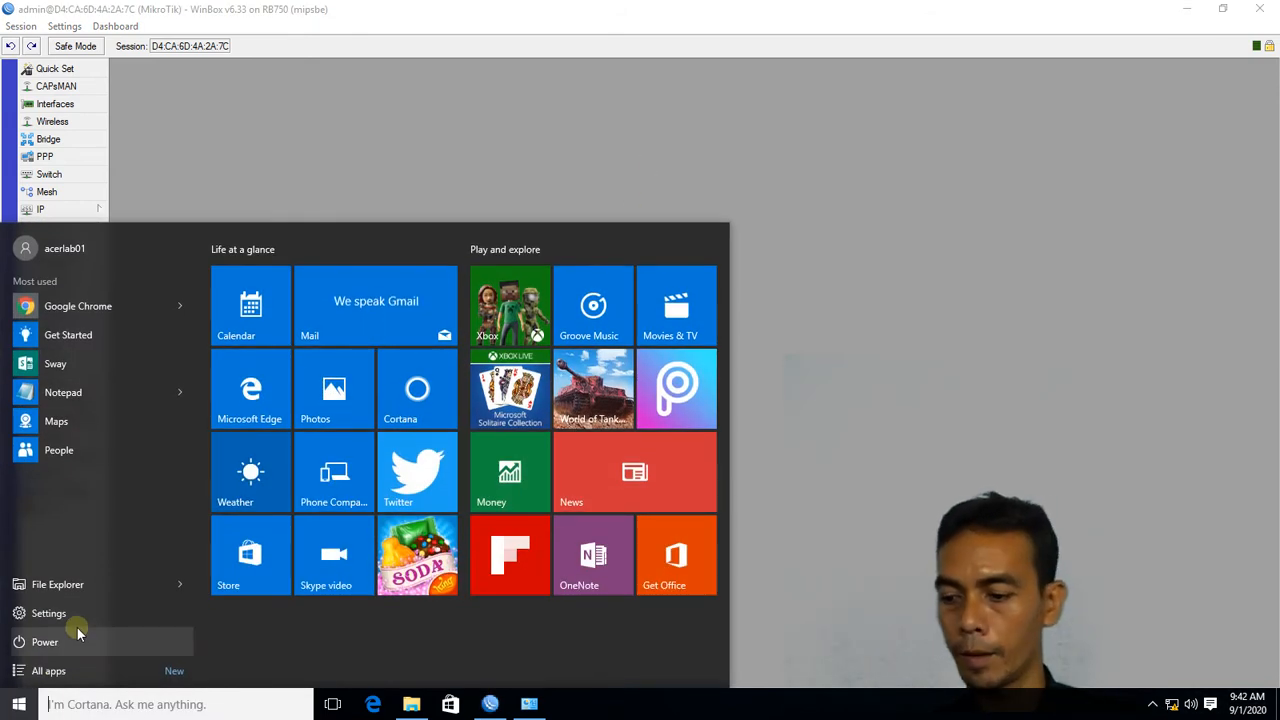
pyautogui.write('cmd')
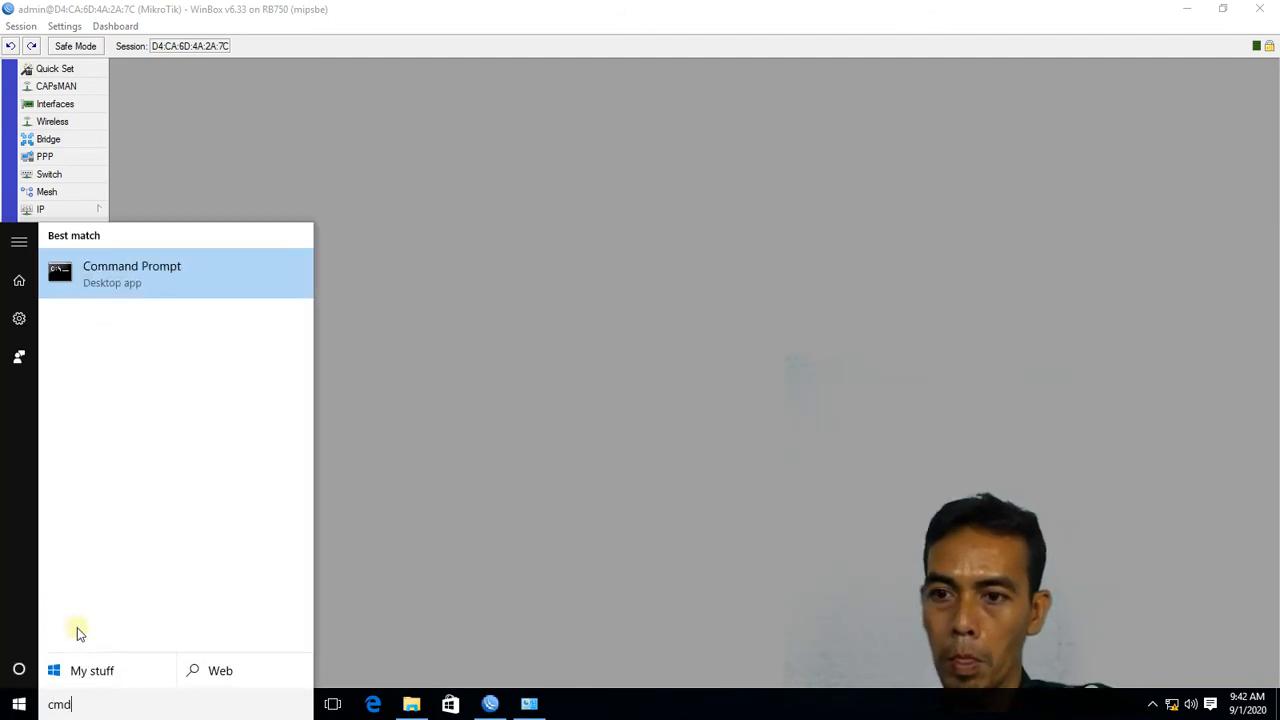
pyautogui.click(134, 280)
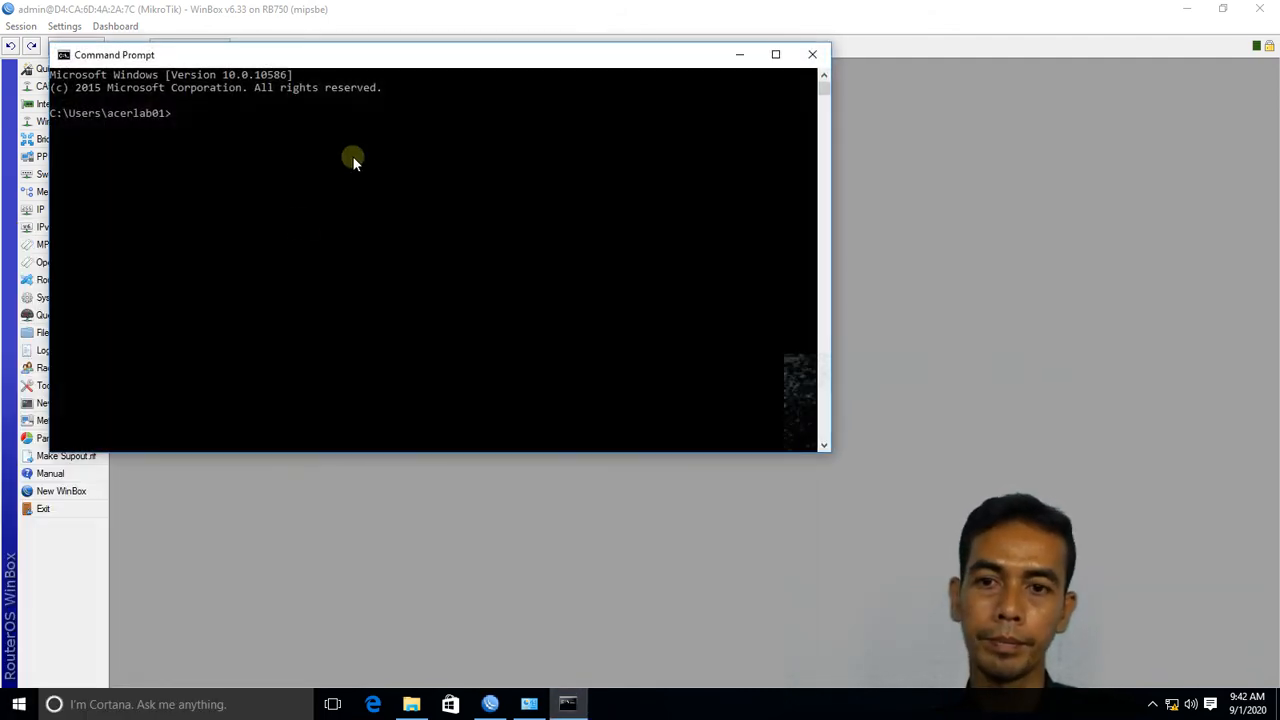
pyautogui.moveTo(366, 68); pyautogui.dragTo(406, 128)
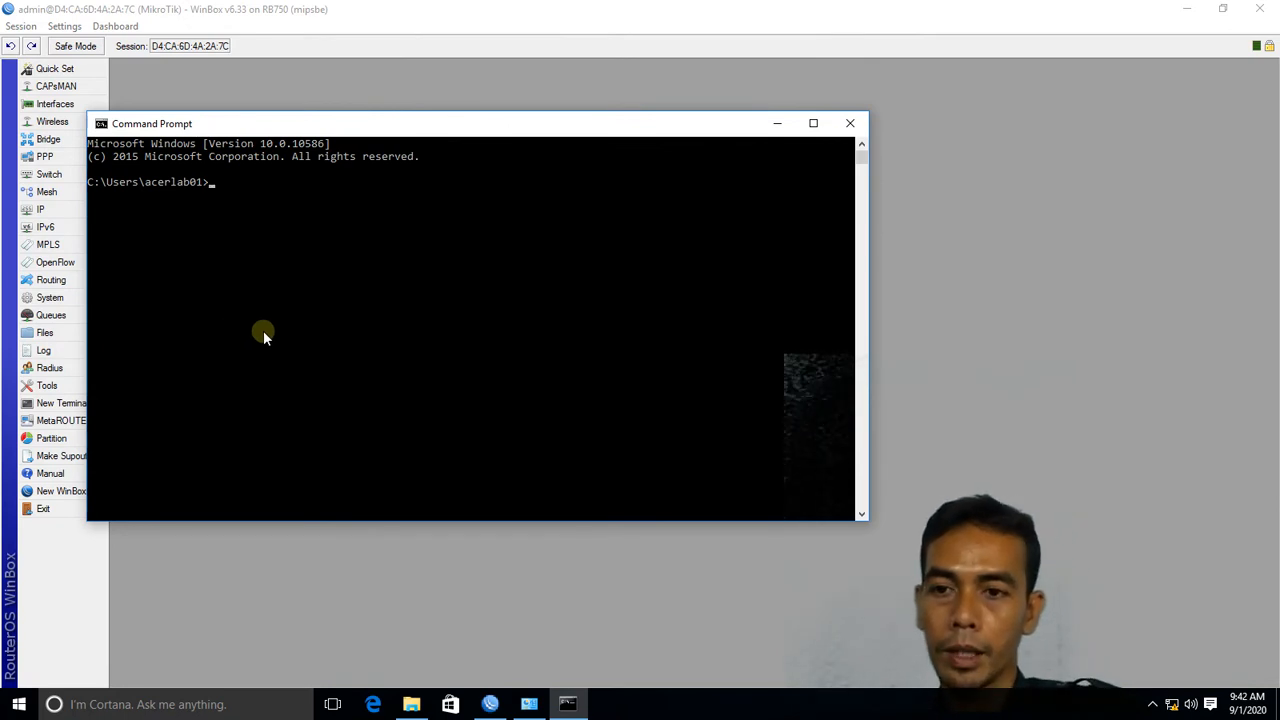
pyautogui.write('ping ')
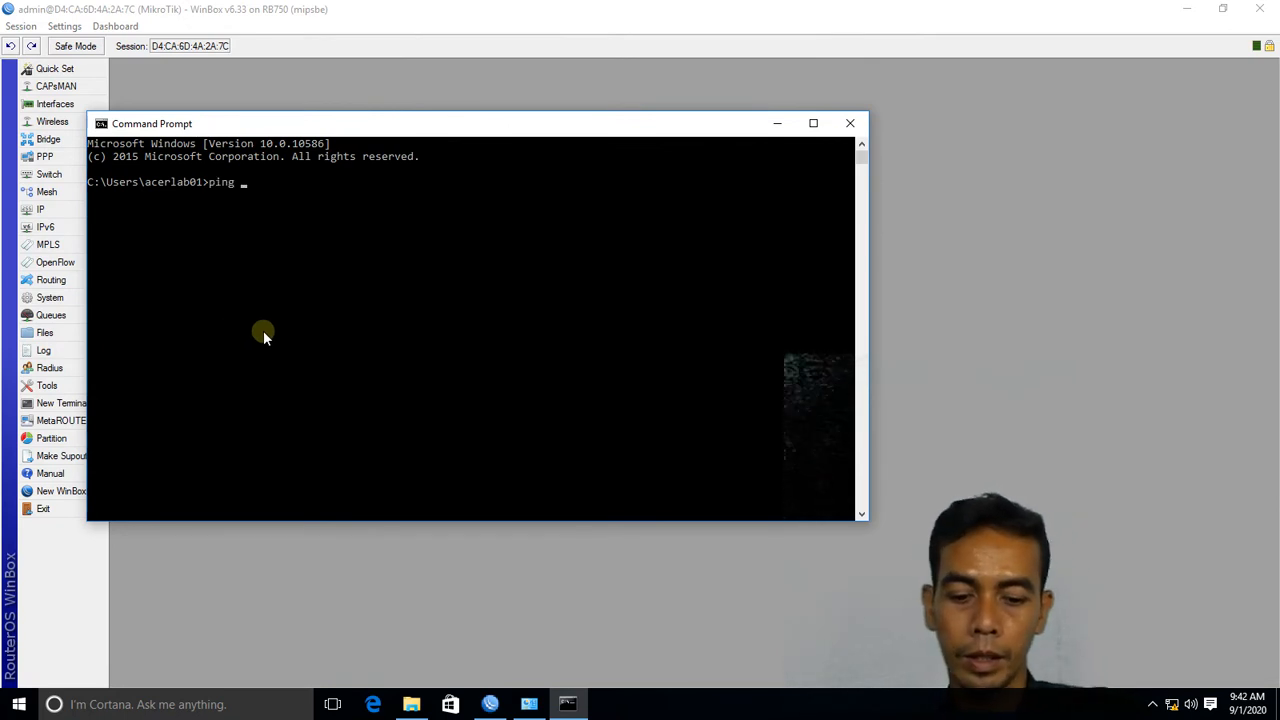
pyautogui.write('192.168.20.1')
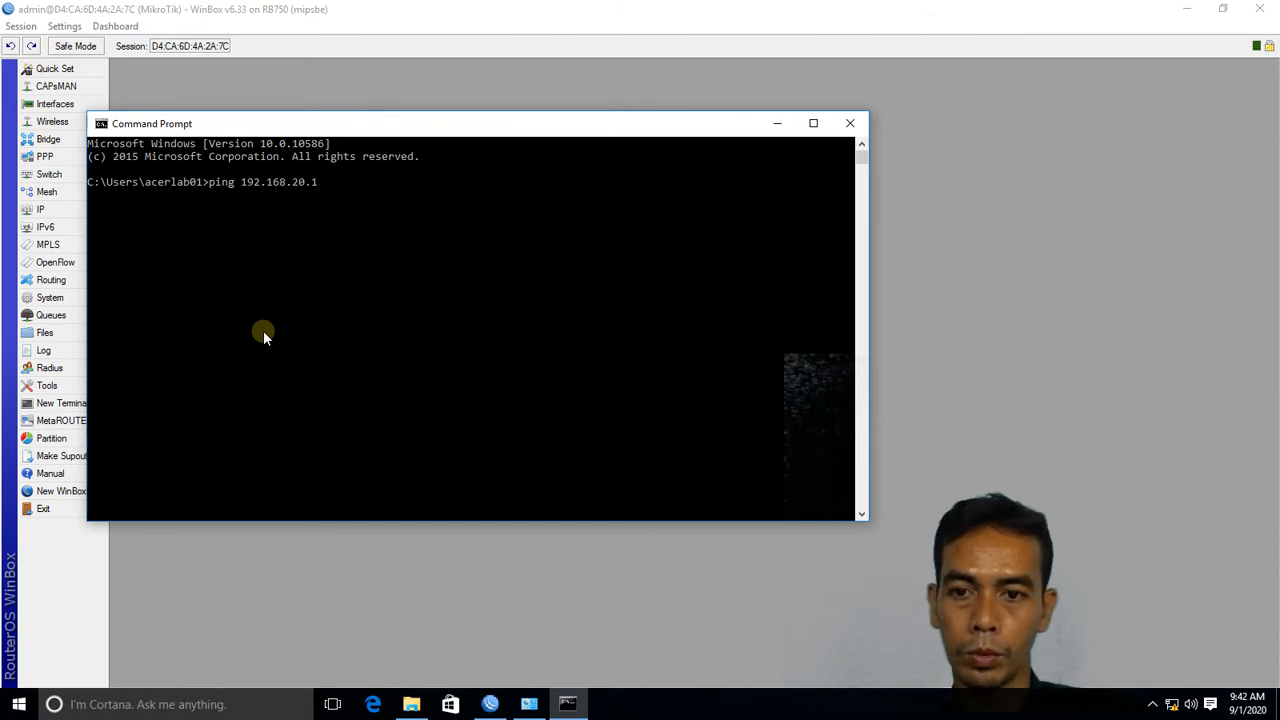
pyautogui.press('Return')
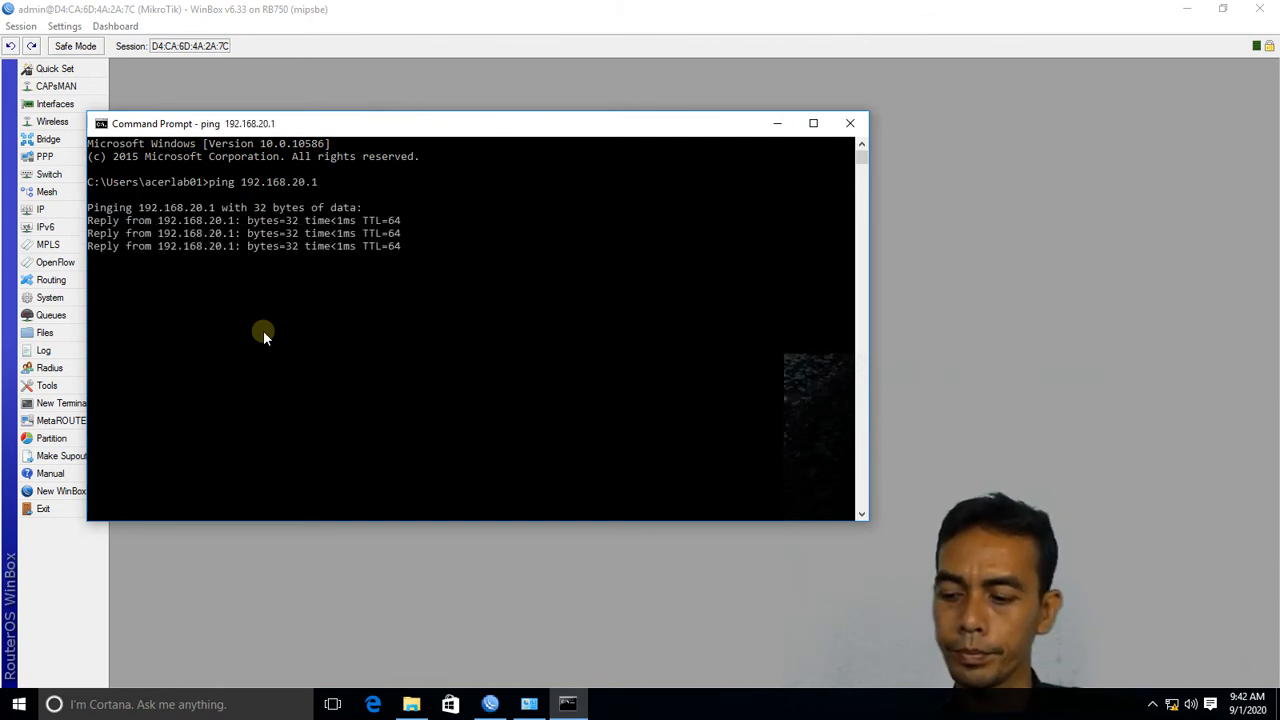
pyautogui.hotkey('ctrl', 'c')
# Ping google.com from the command line to test the PC's internet access
pyautogui.write('pi')
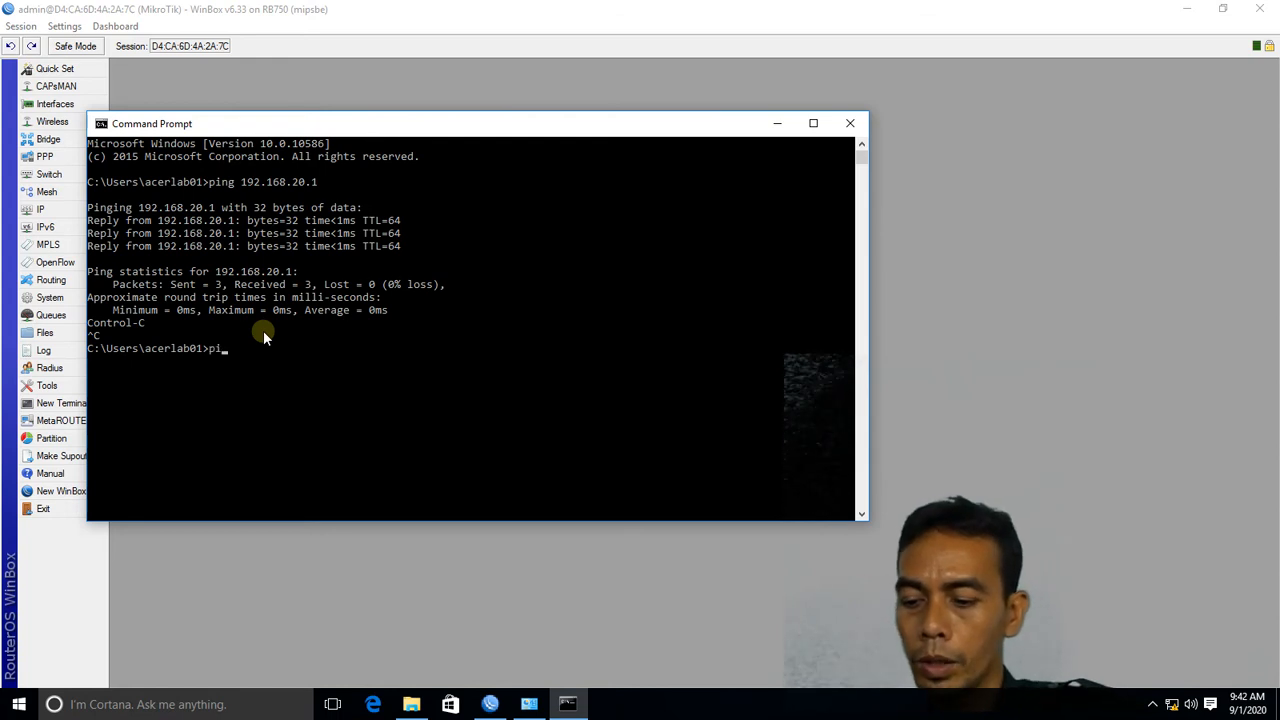
pyautogui.write('ng googl')
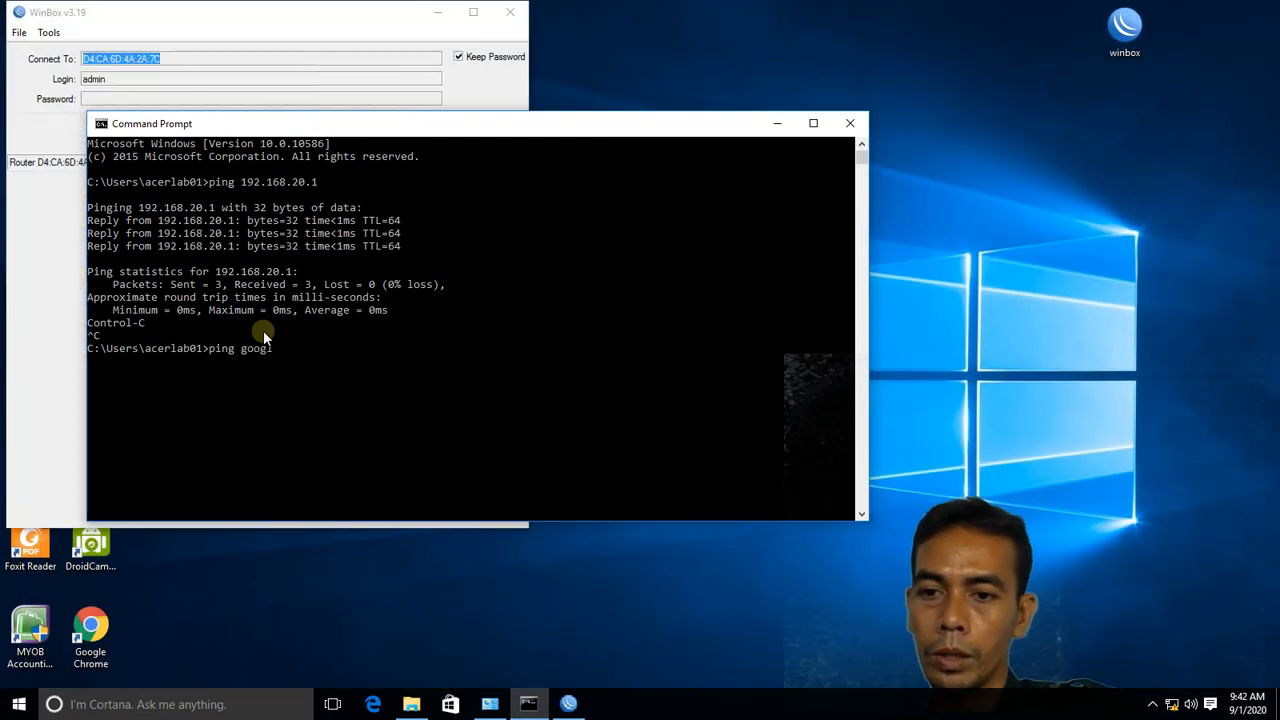
pyautogui.write('e.c')
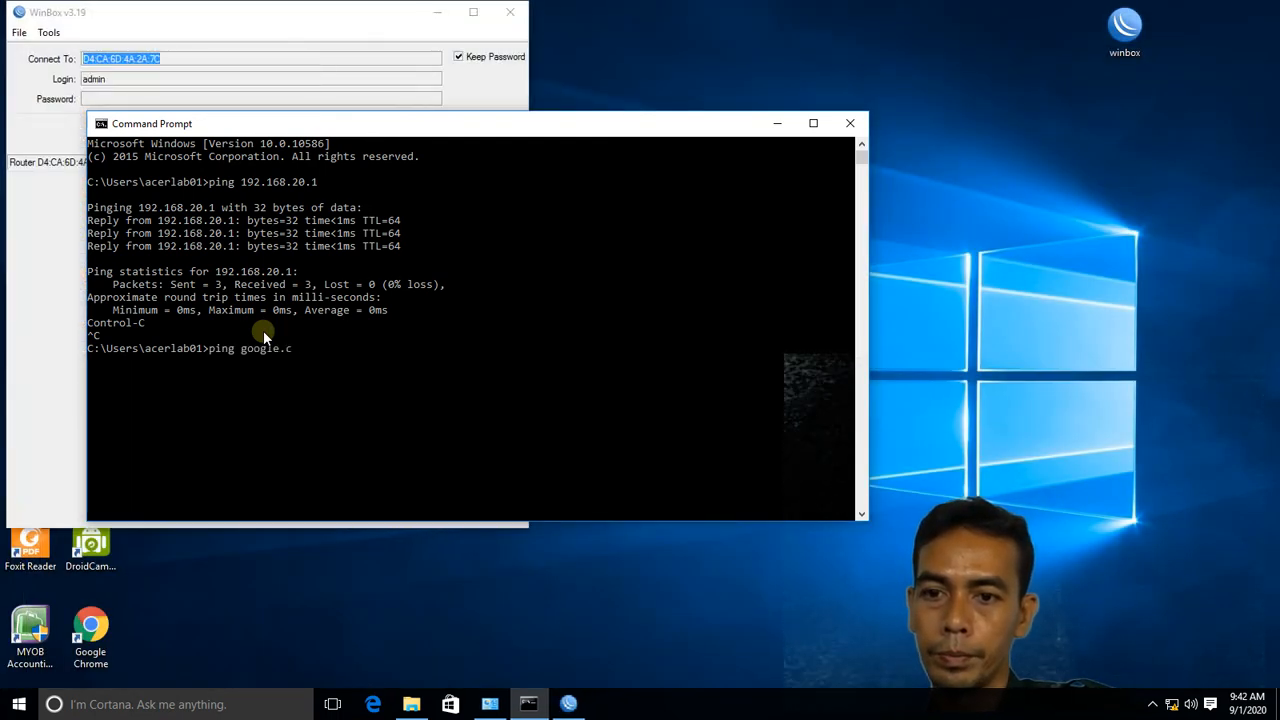
pyautogui.write('om')
pyautogui.press('Return')
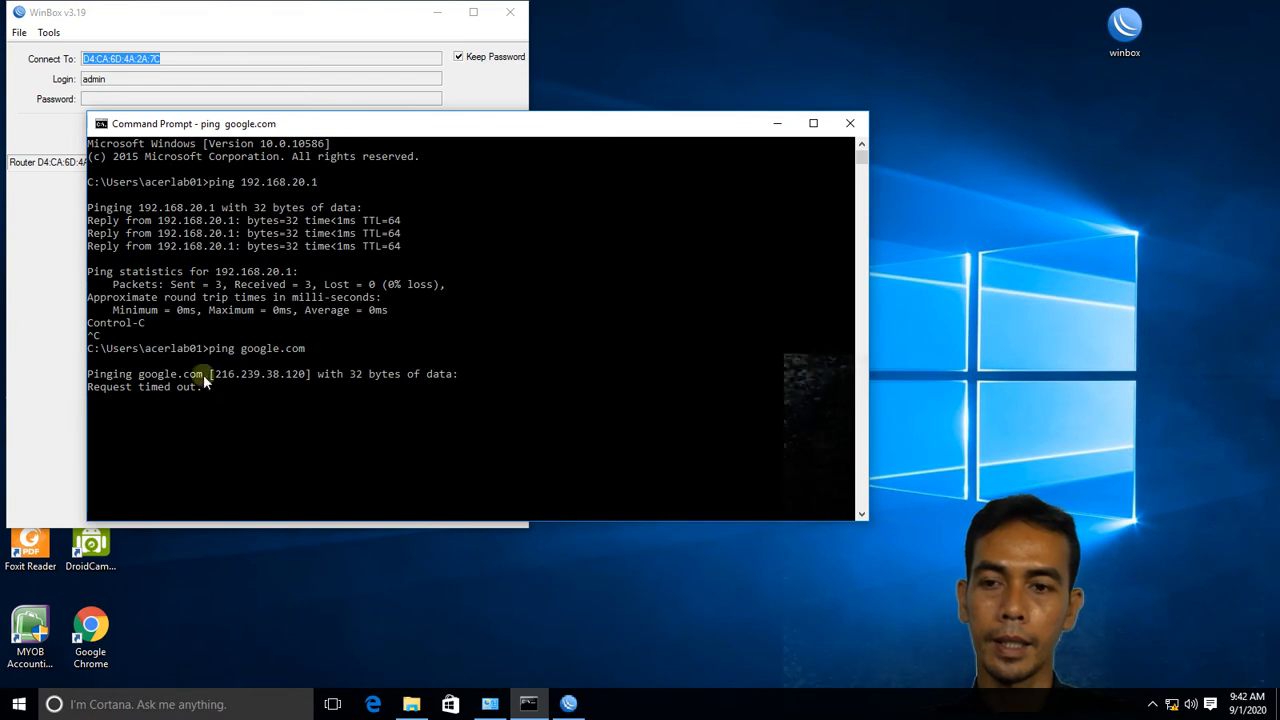
# Switch back to the WinBox router session and open the firewall's NAT rules, moving the window clear for editing
pyautogui.click(306, 11)
pyautogui.click(364, 128)
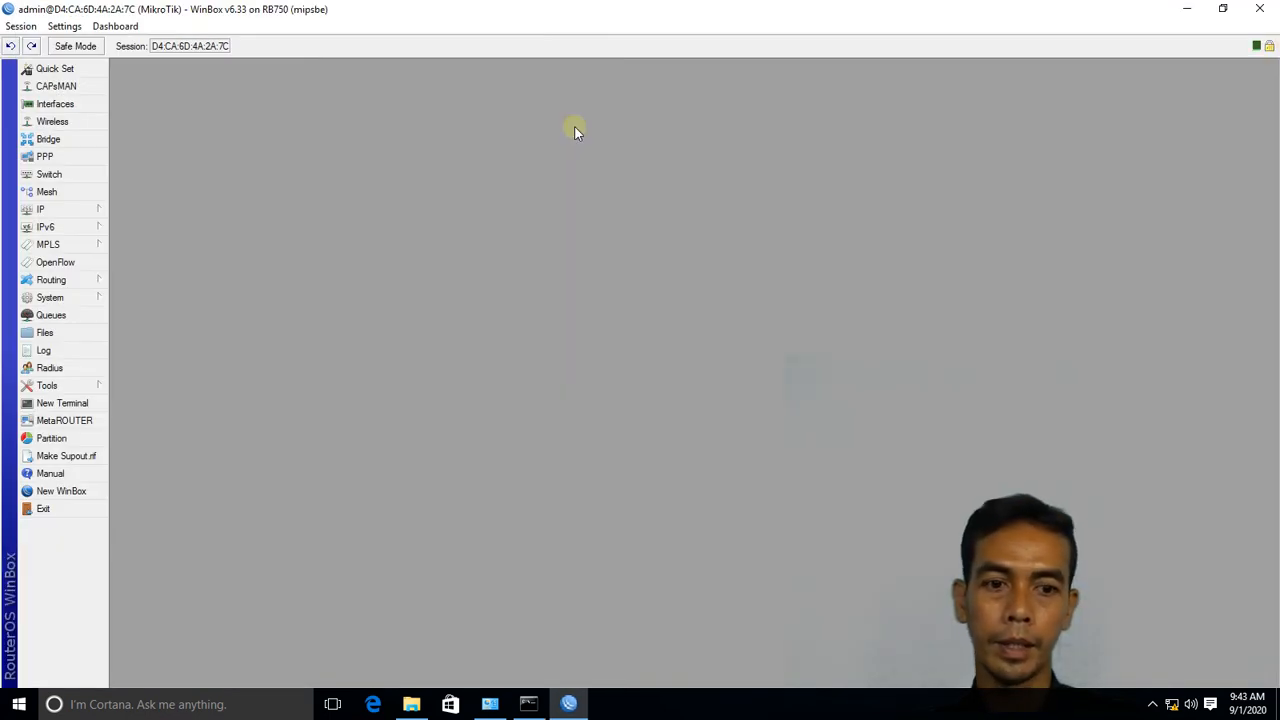
pyautogui.click(100, 213)
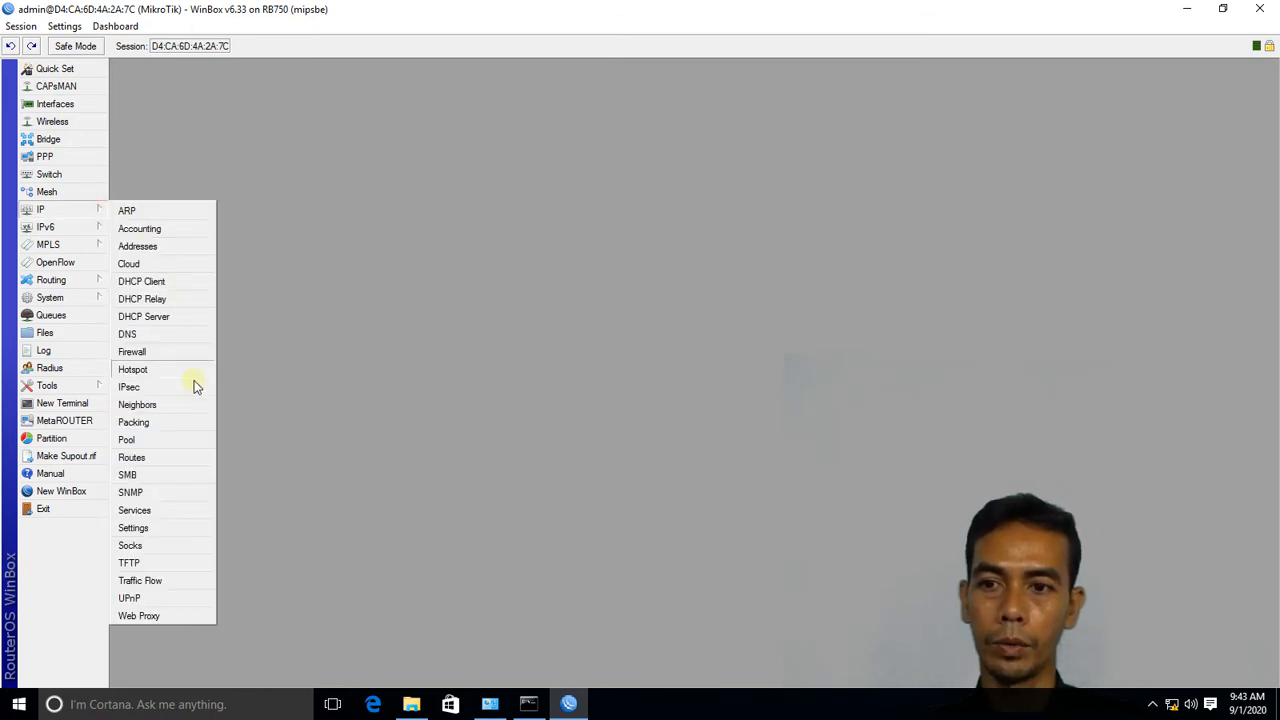
pyautogui.click(191, 354)
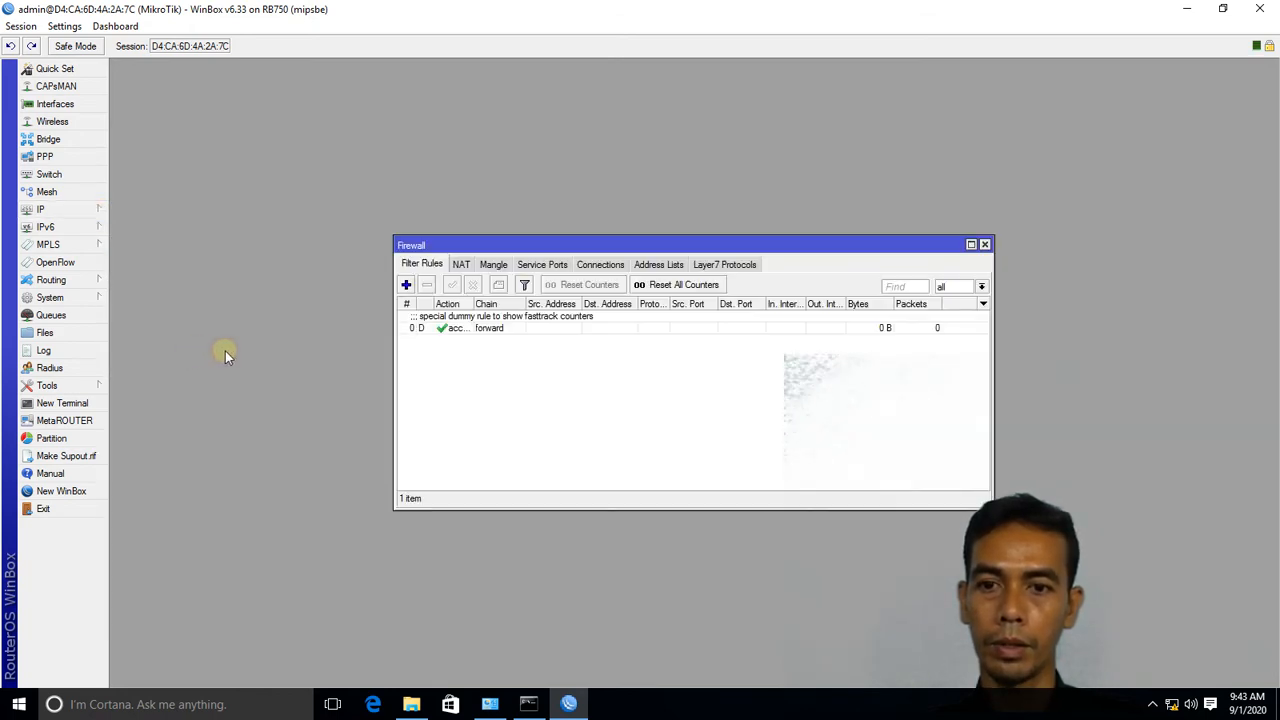
pyautogui.click(463, 266)
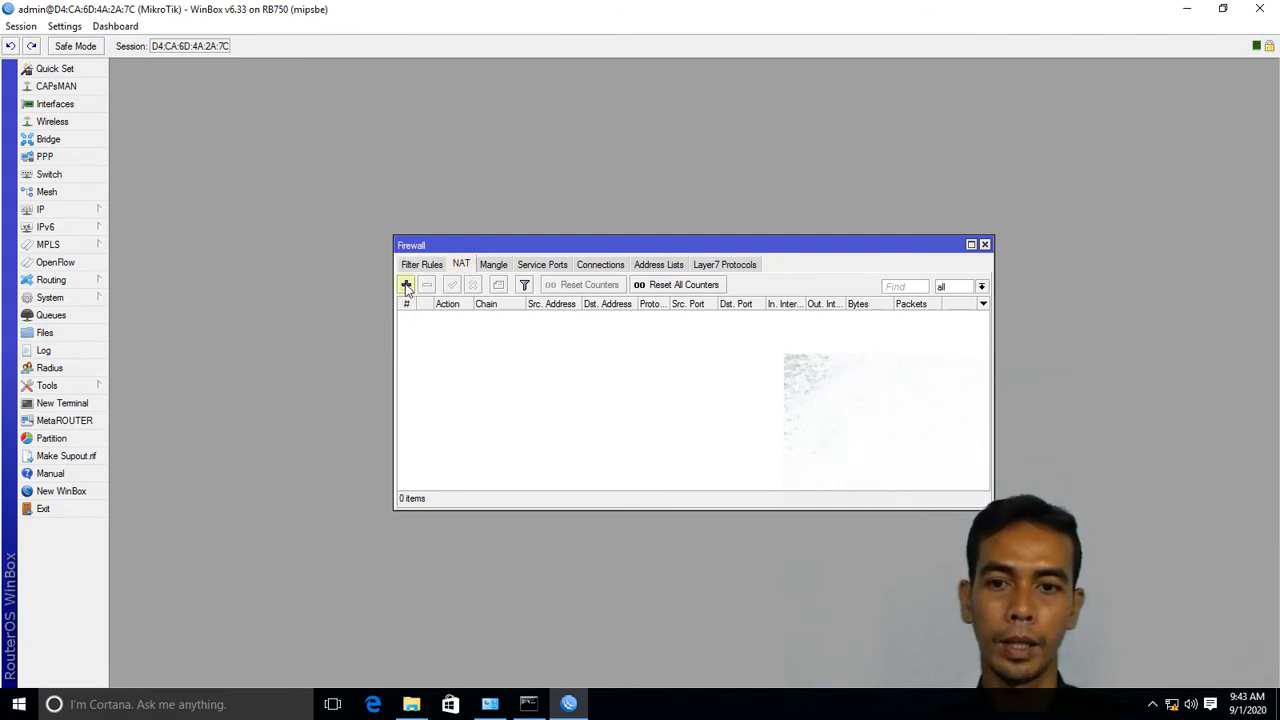
pyautogui.moveTo(538, 234); pyautogui.dragTo(471, 79)
# Start a new srcnat NAT rule with out interface ether1 and the action masquerade
pyautogui.click(338, 131)
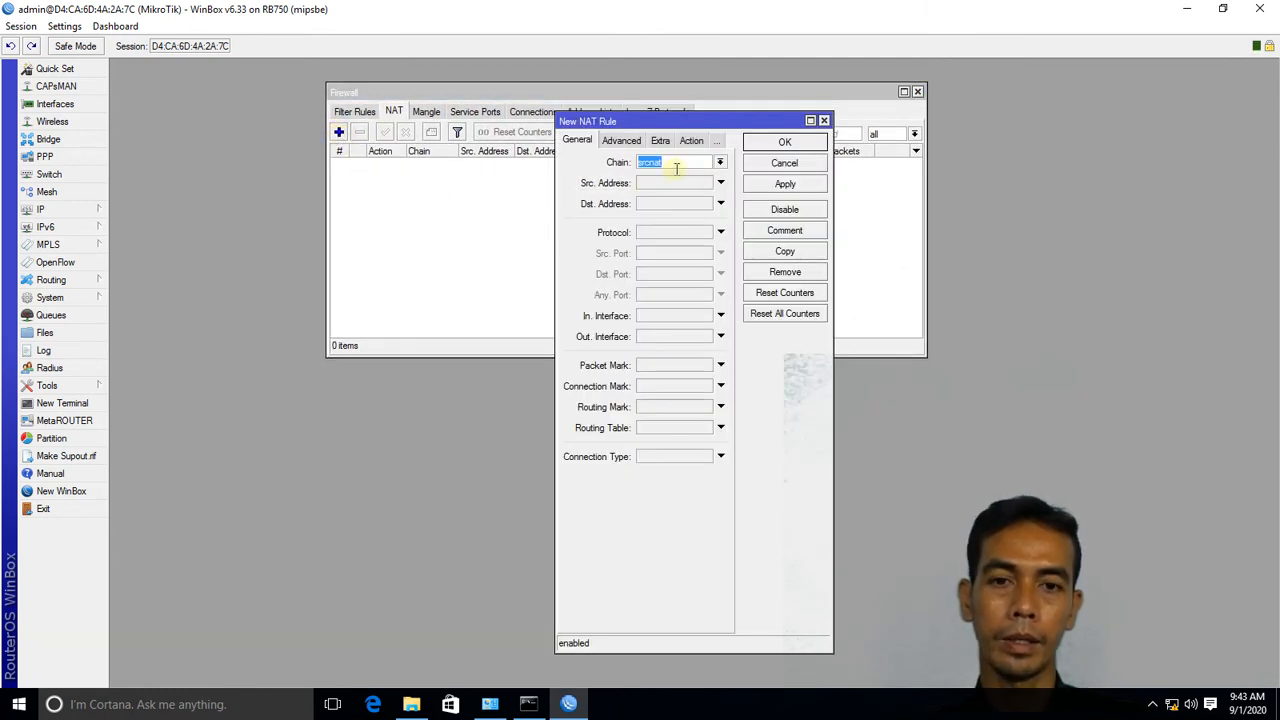
pyautogui.click(712, 337)
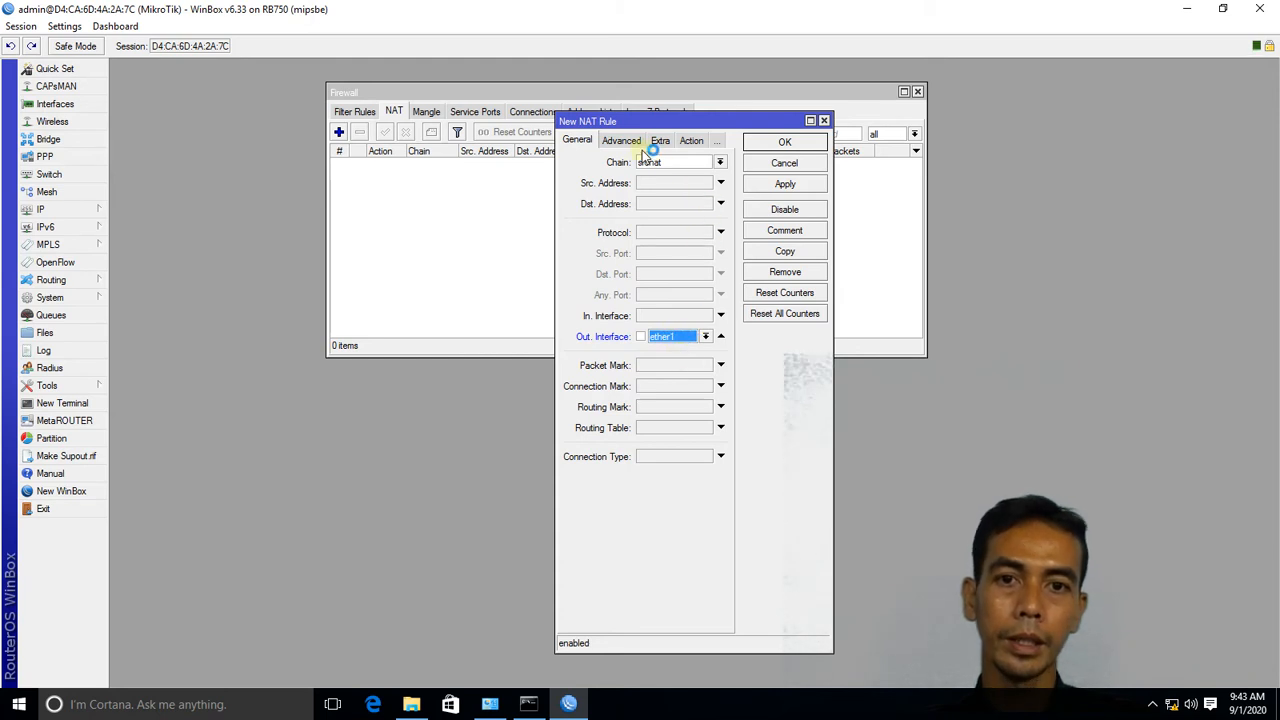
pyautogui.click(692, 143)
pyautogui.click(692, 163)
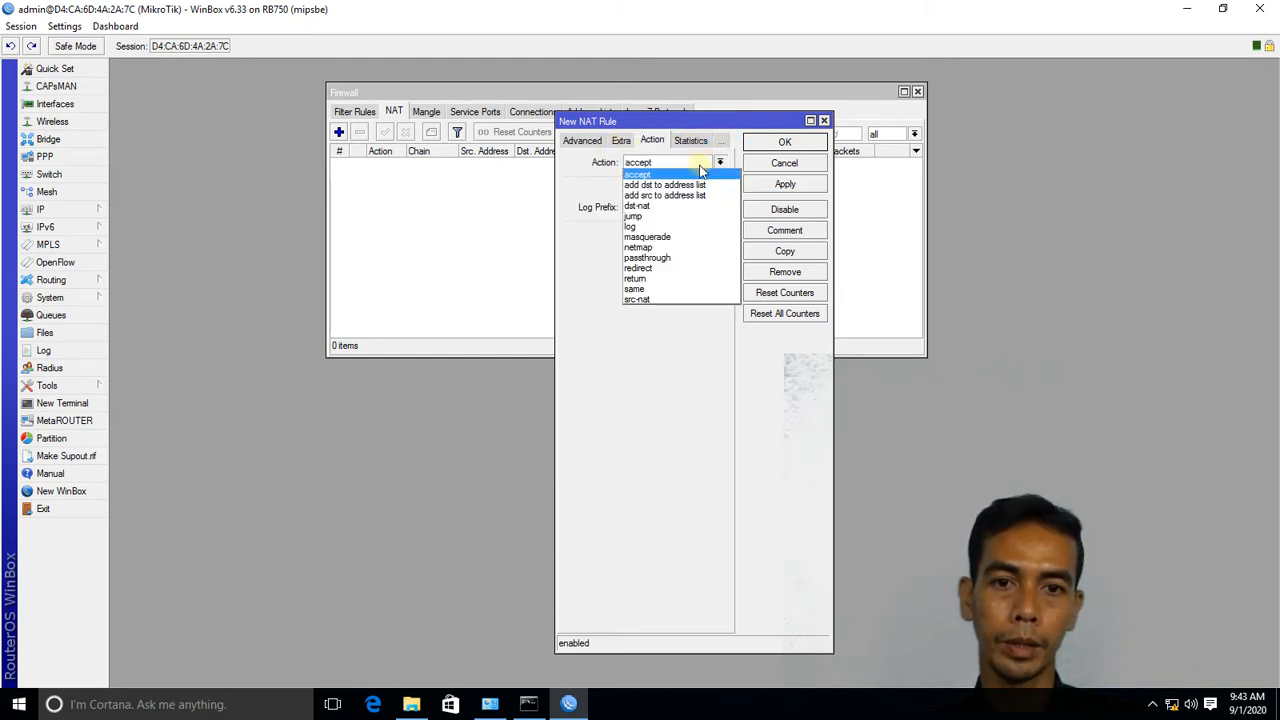
pyautogui.click(688, 237)
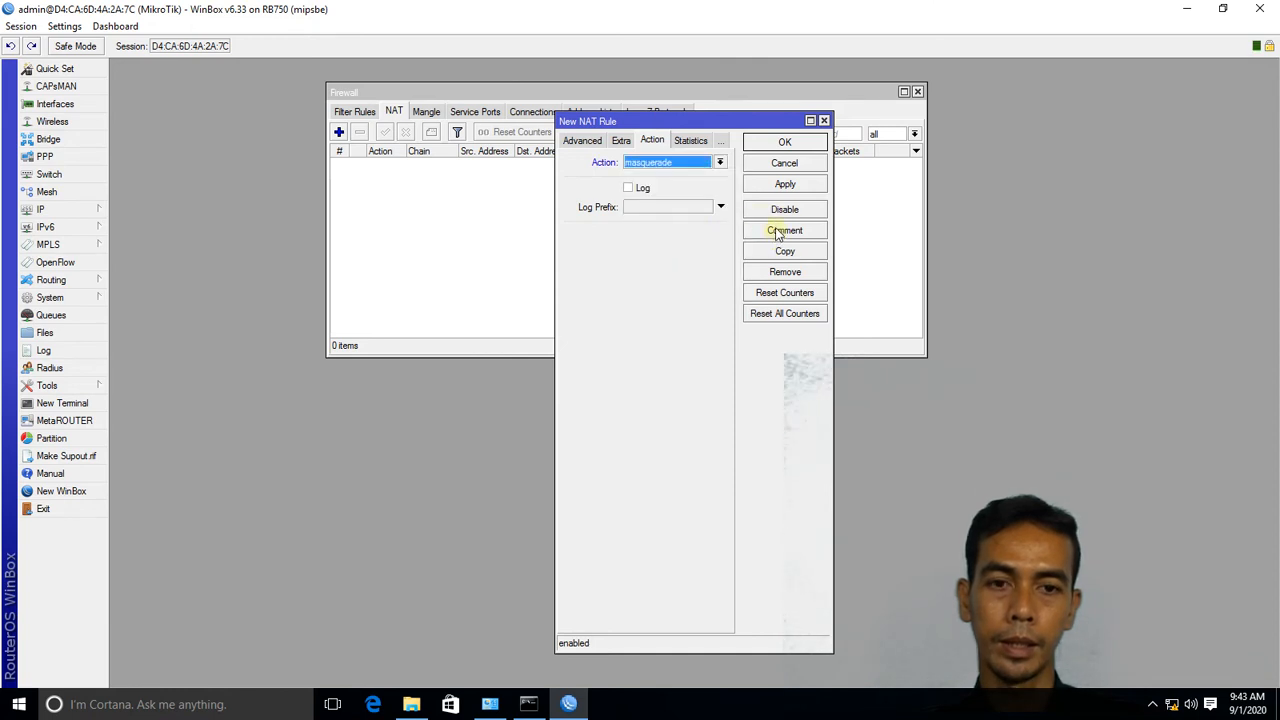
# Add the comment MASQUARADE INTERNET to the new NAT rule and save the rule
pyautogui.click(777, 232)
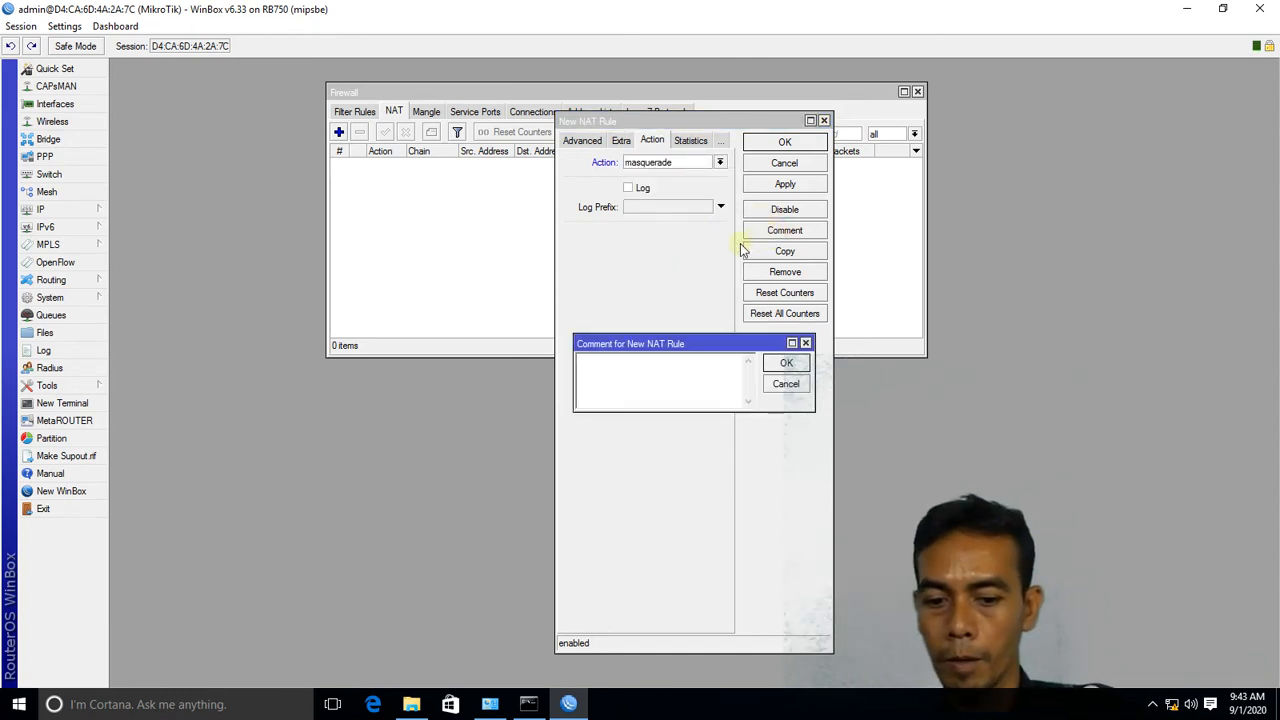
pyautogui.write('MA')
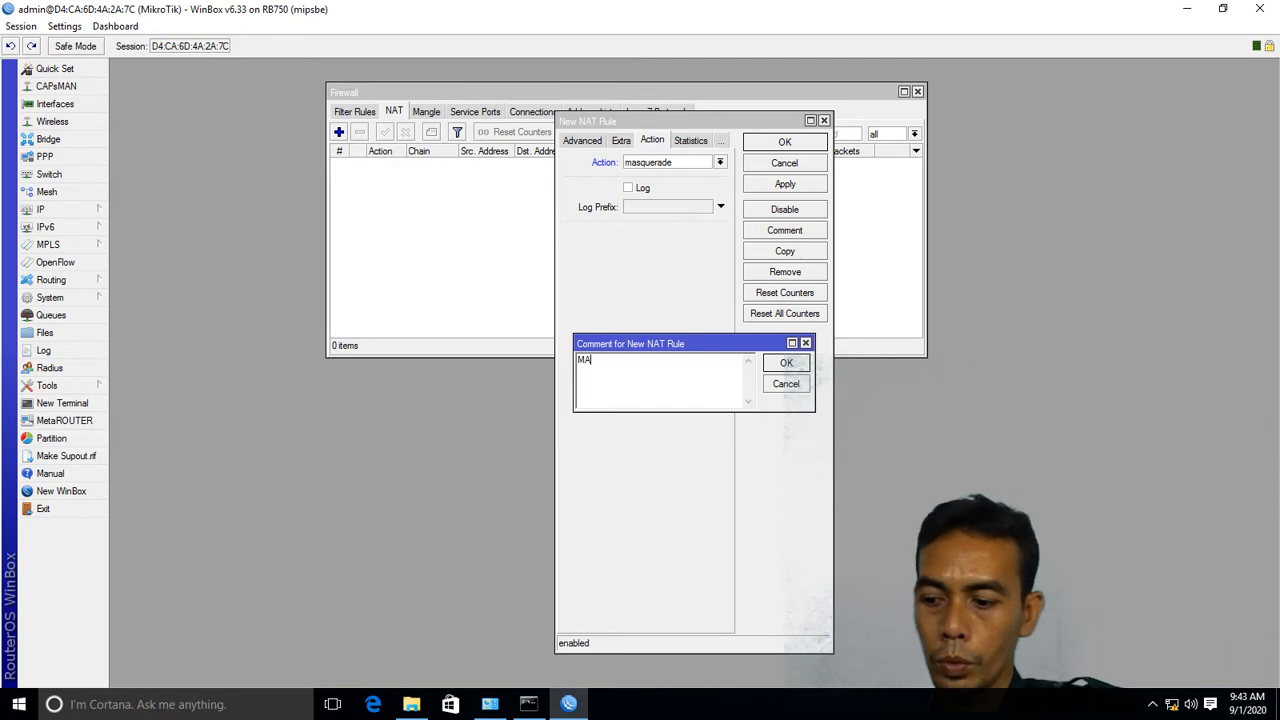
pyautogui.write('SQUAR')
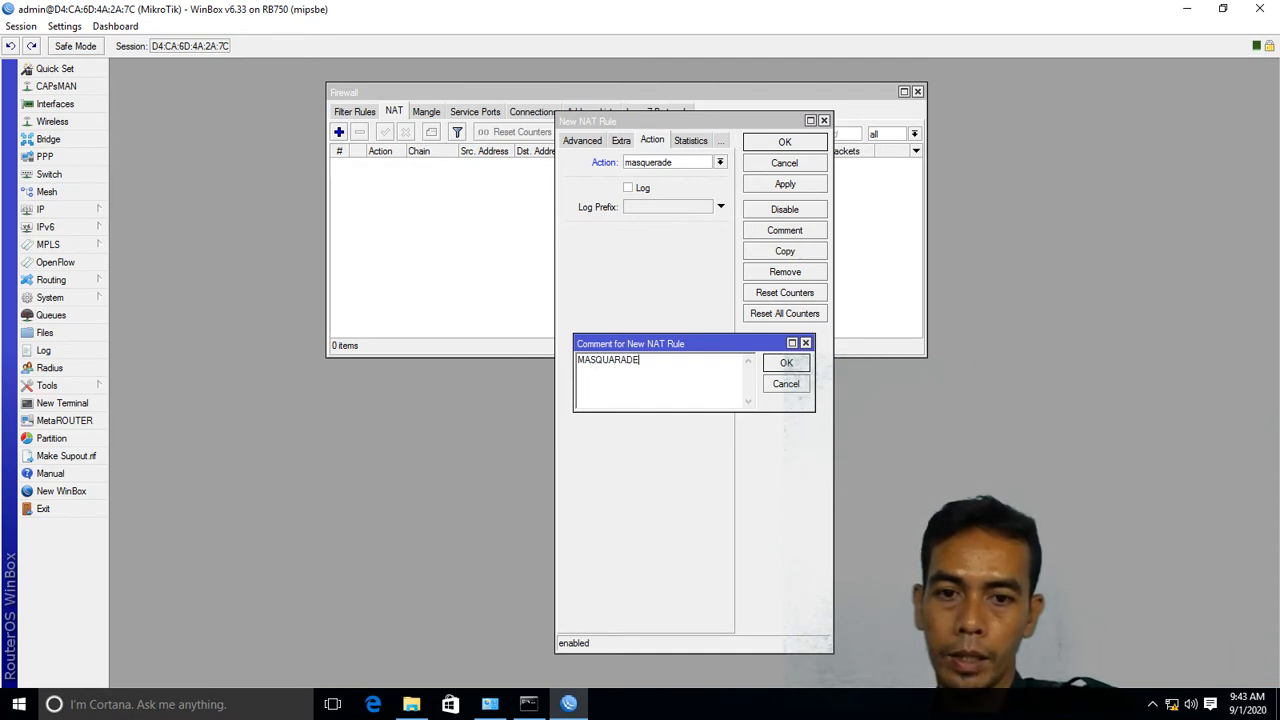
pyautogui.write('ADE INTERNET')
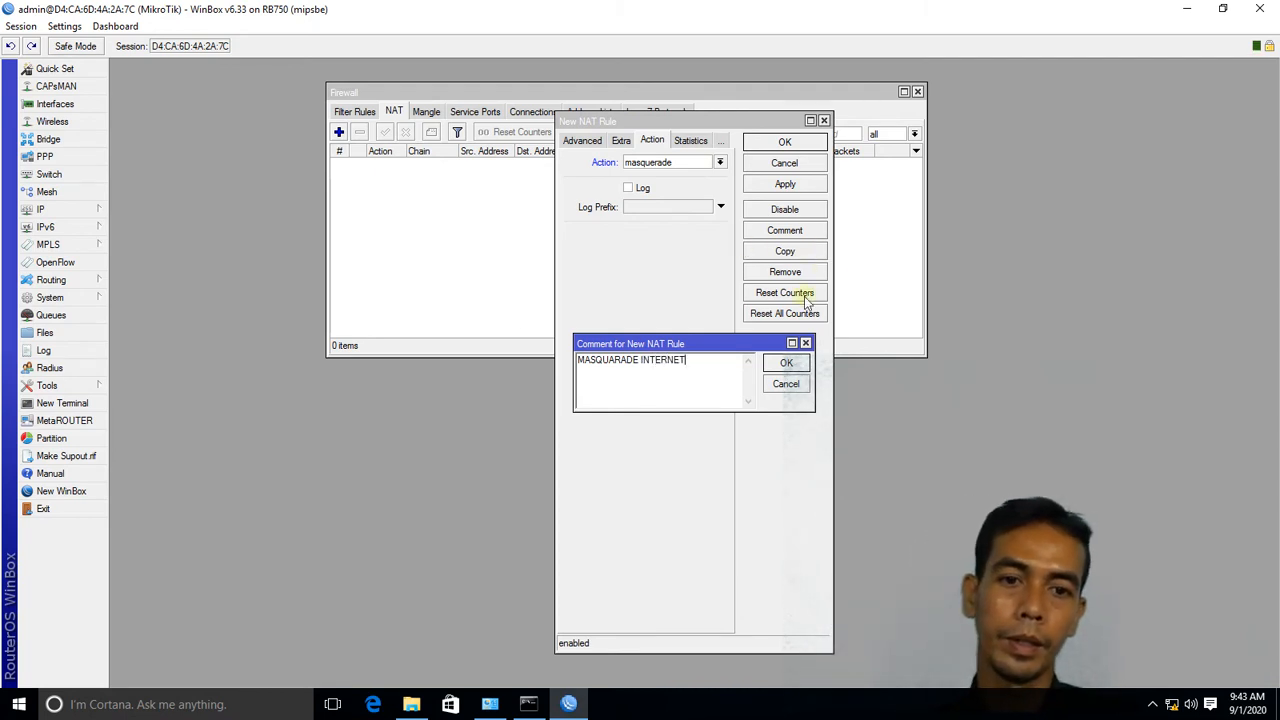
pyautogui.click(784, 364)
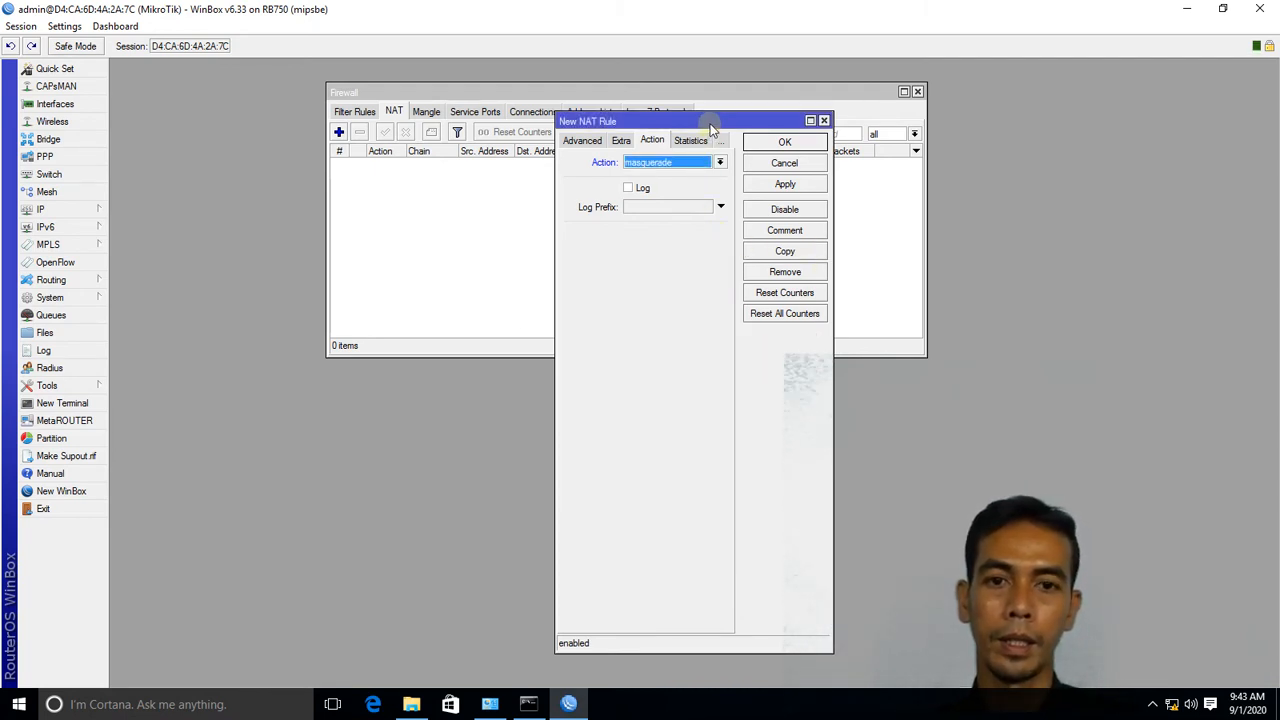
pyautogui.moveTo(705, 121); pyautogui.dragTo(508, 124)
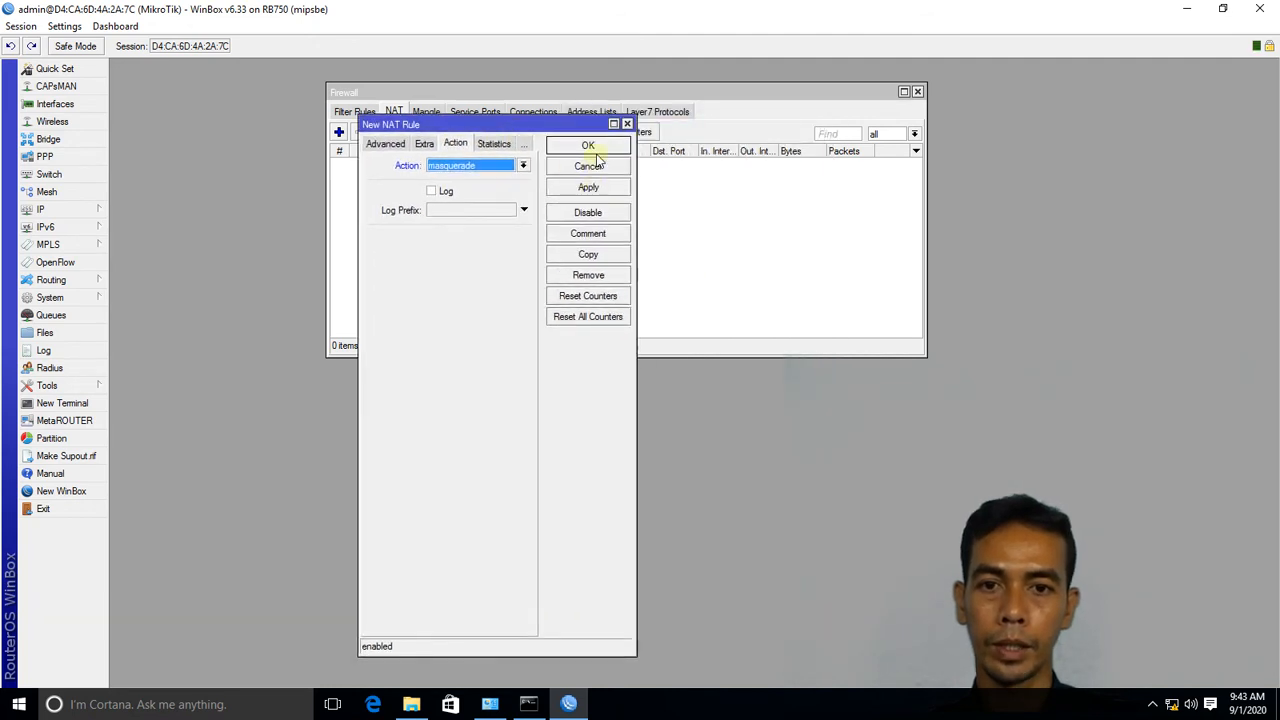
pyautogui.click(578, 146)
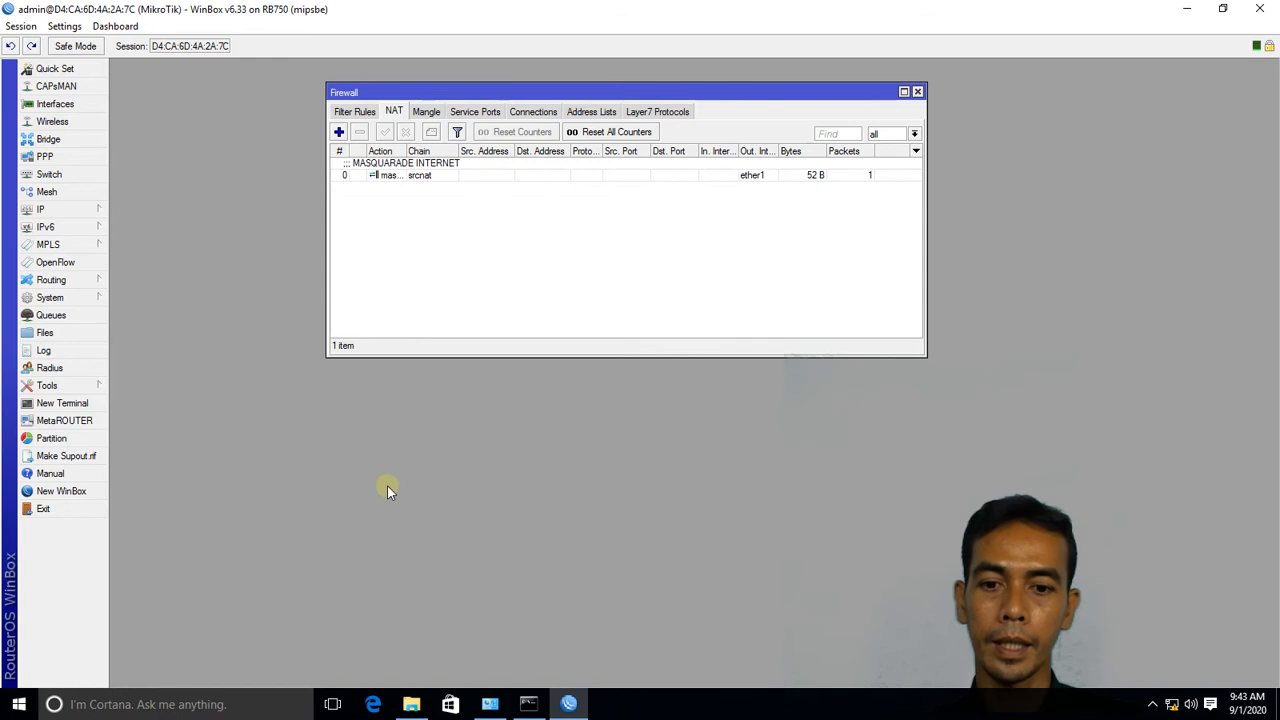
# Ping google.com again from the open command prompt, and close both the prompt and the router's firewall window
pyautogui.click(528, 704)
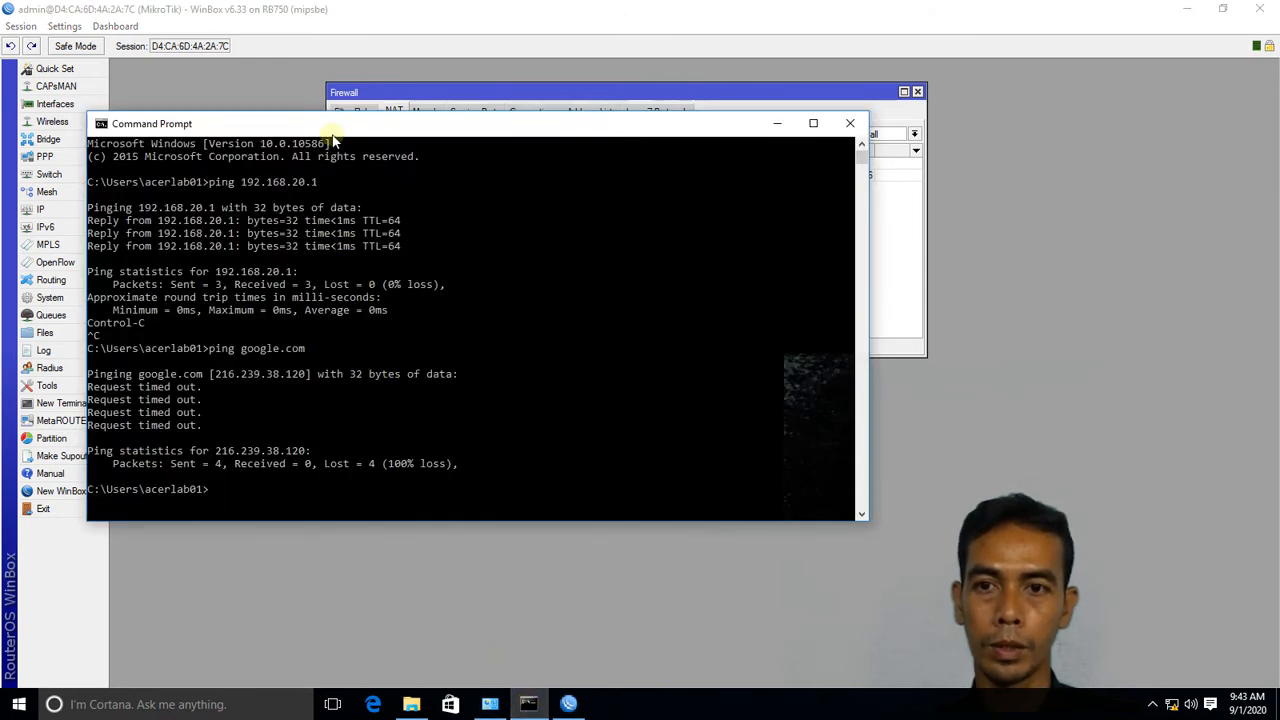
pyautogui.moveTo(333, 137); pyautogui.dragTo(366, 116)
pyautogui.press('Up')
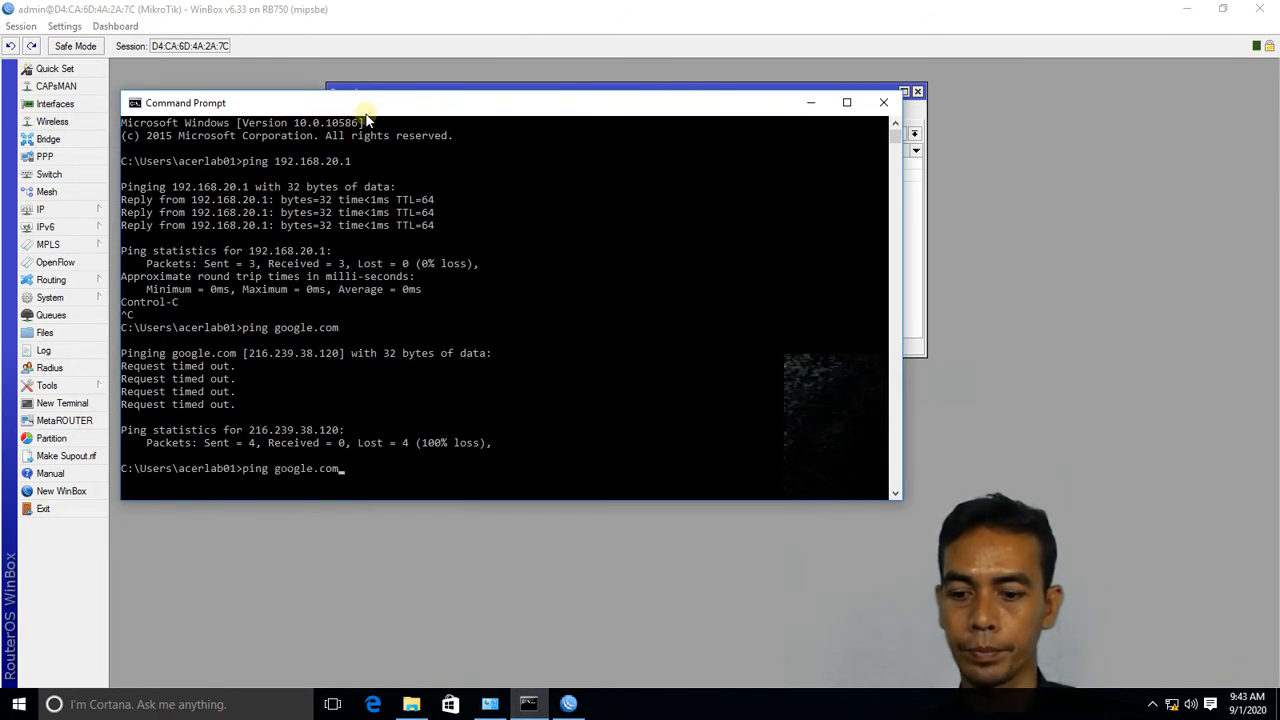
pyautogui.press('Return')
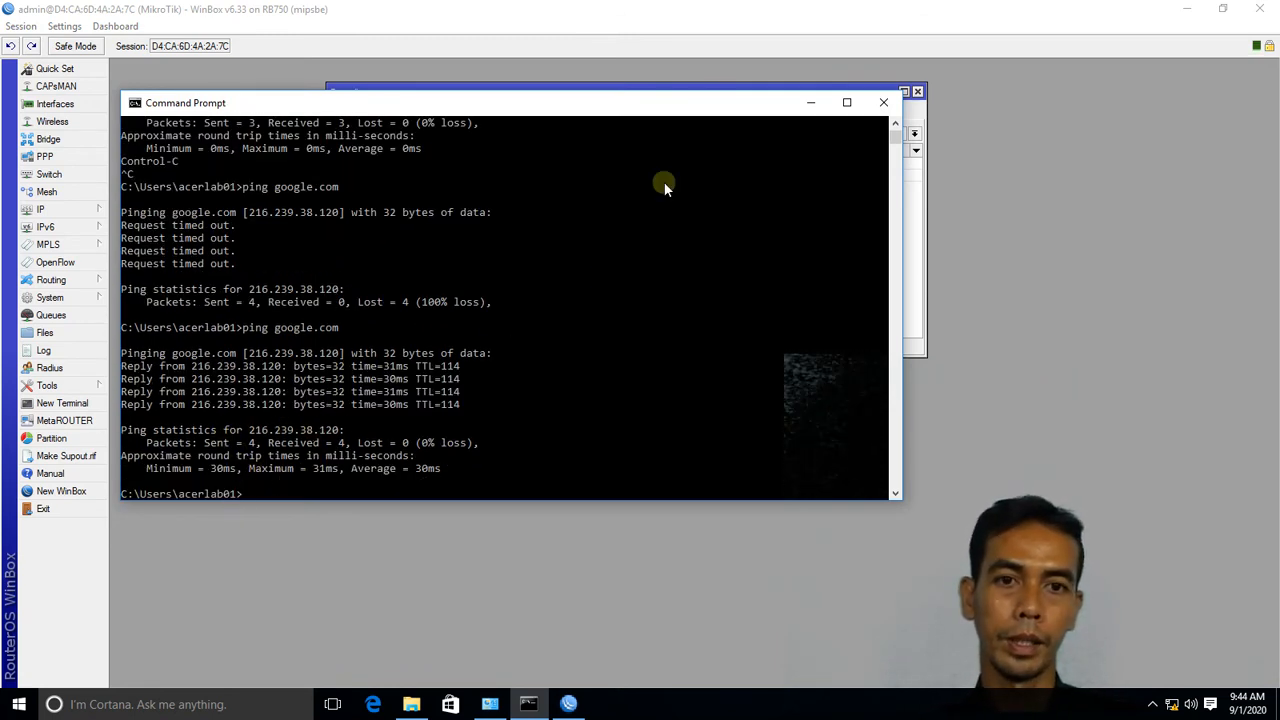
pyautogui.moveTo(684, 113); pyautogui.dragTo(516, 195)
pyautogui.click(716, 182)
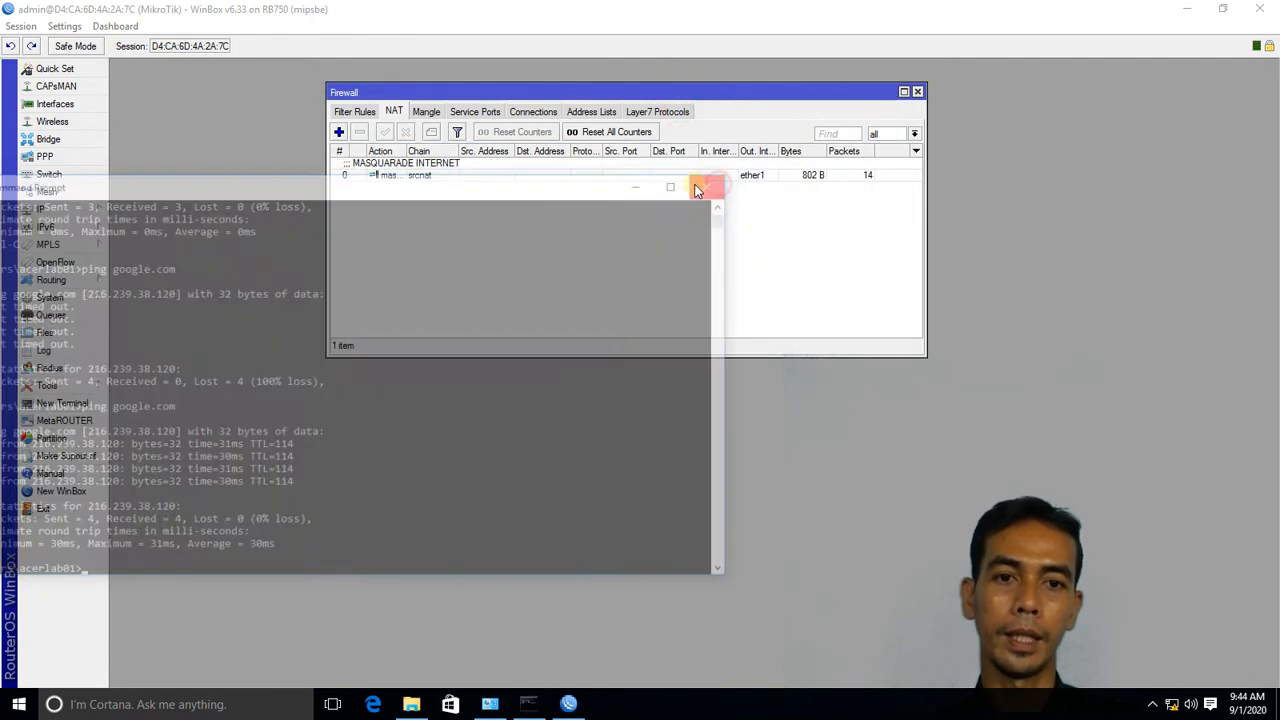
pyautogui.click(428, 175)
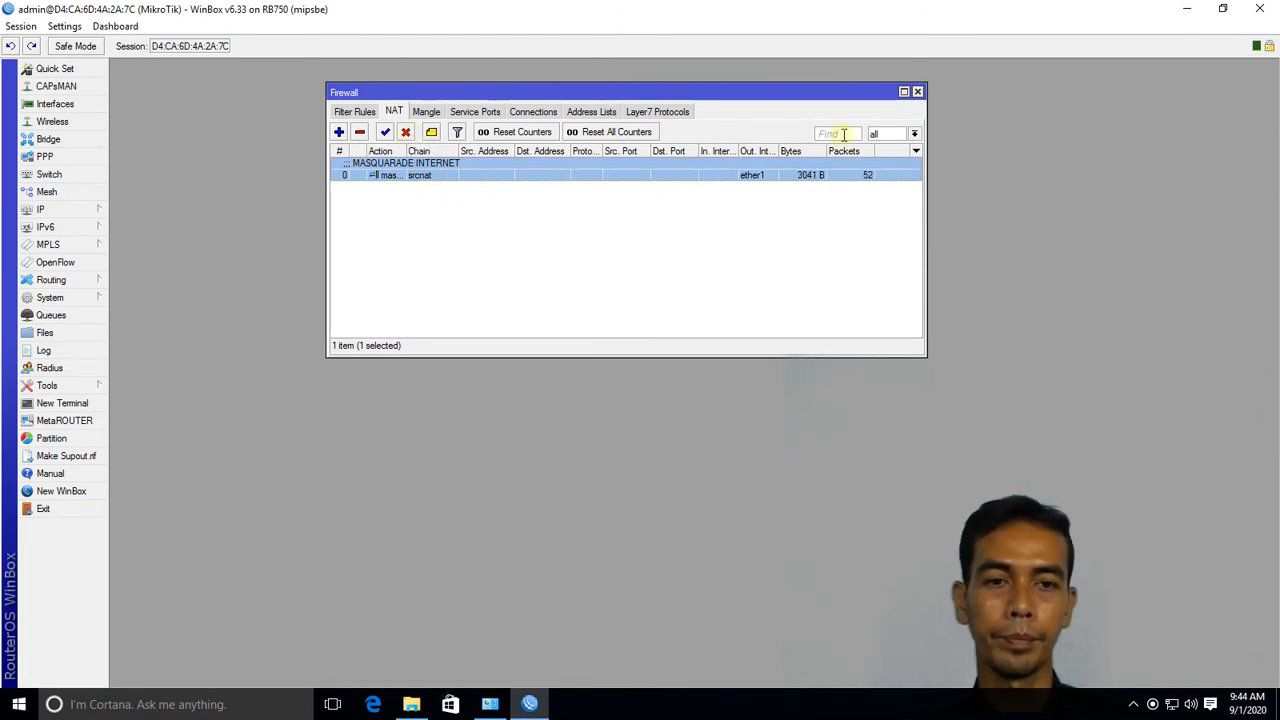
pyautogui.click(916, 92)
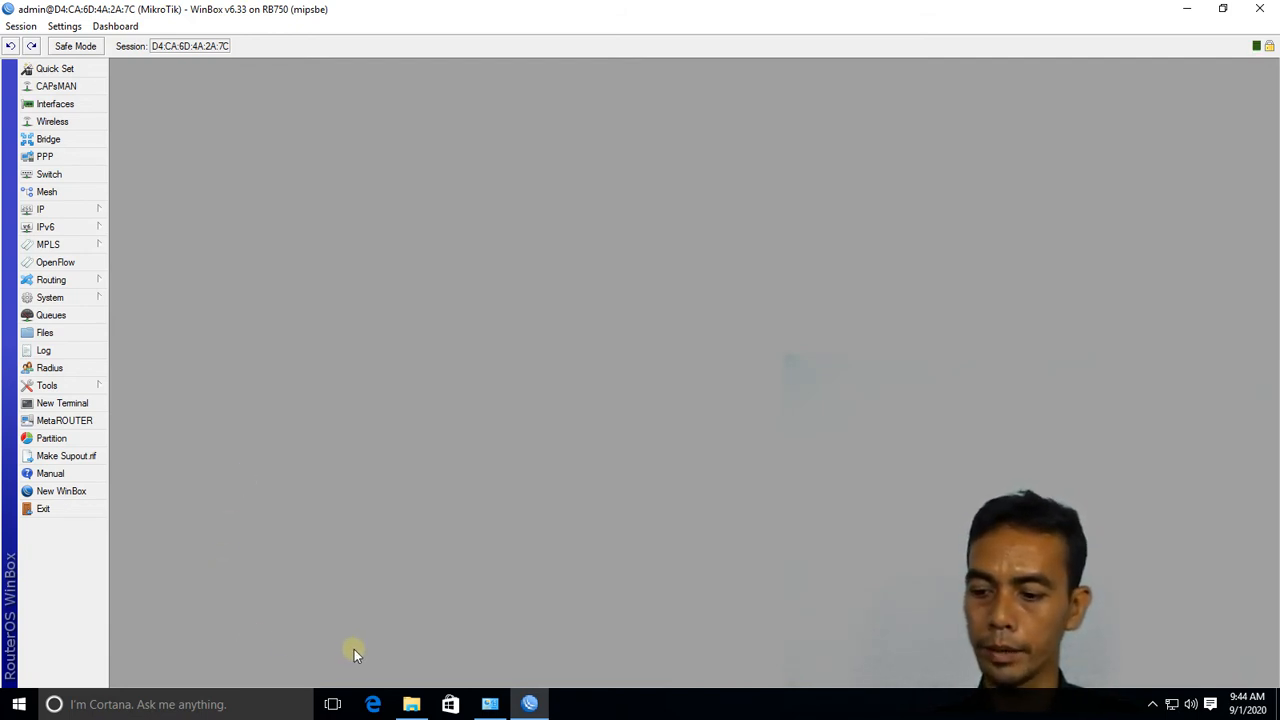
# Open a new command prompt with cmd, ping the router at 192.168.20.1, and minimize the prompt
pyautogui.press('super+r')
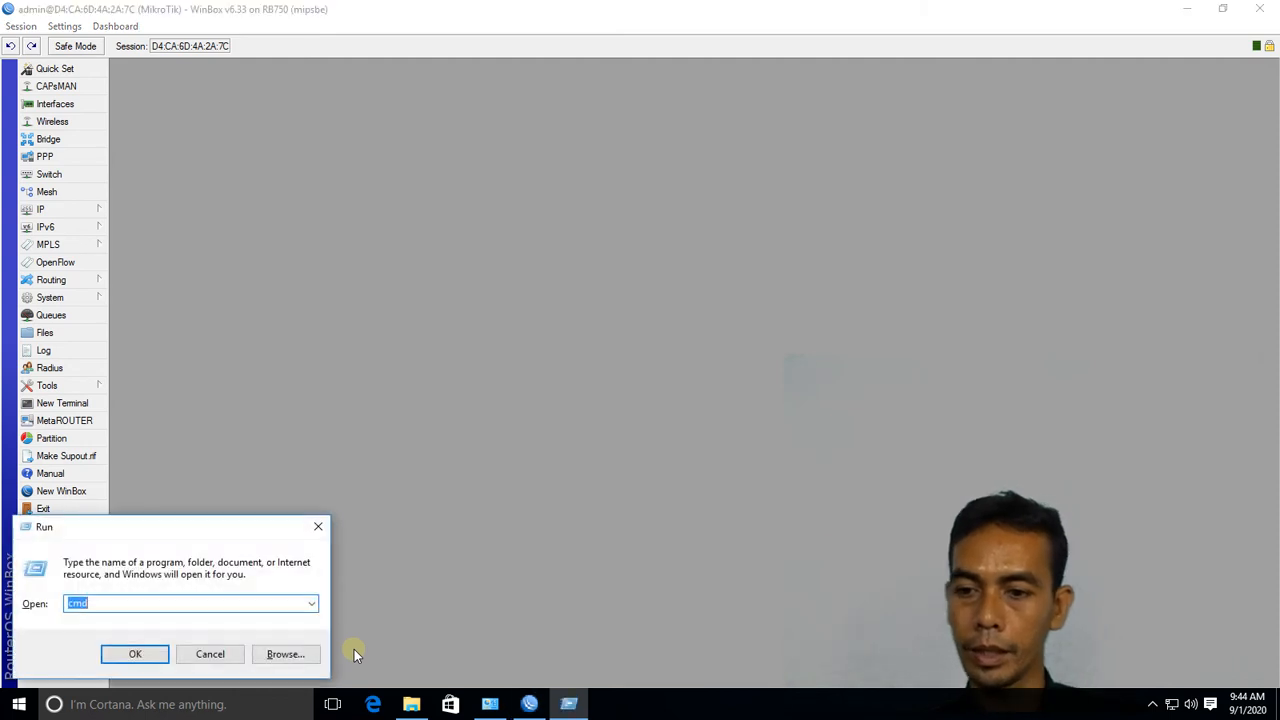
pyautogui.press('Return')
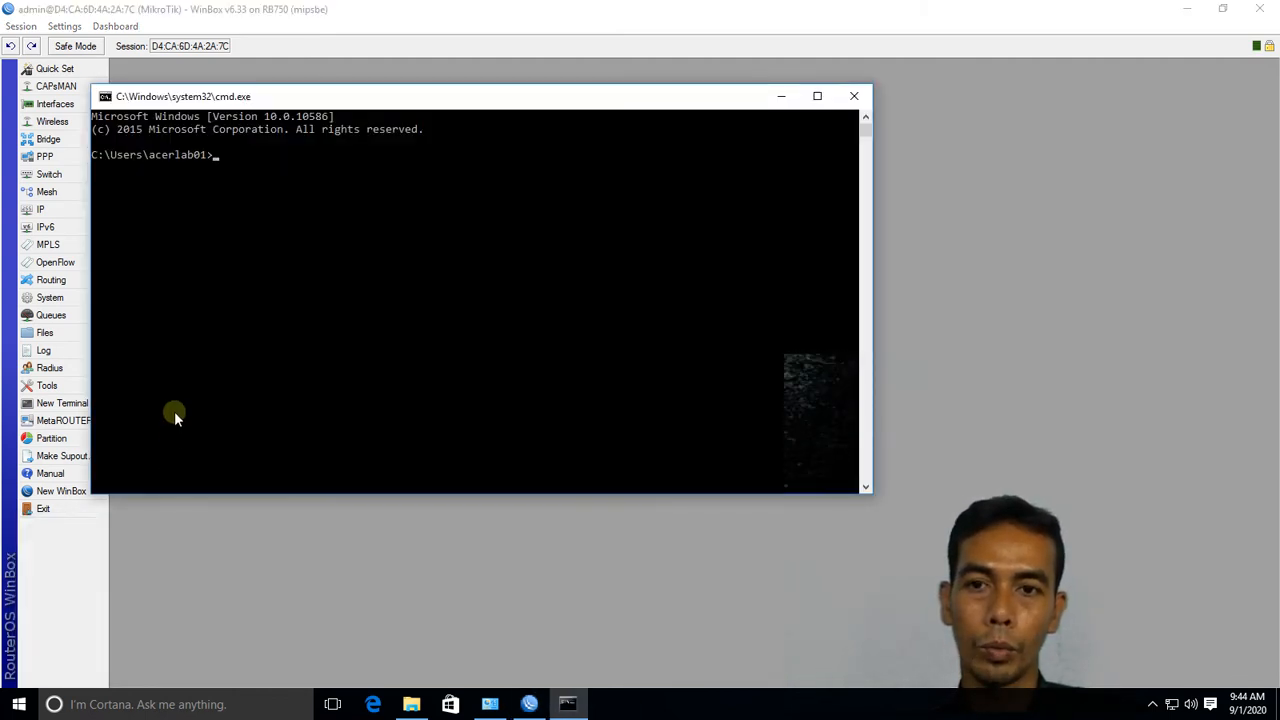
pyautogui.moveTo(418, 98); pyautogui.dragTo(478, 119)
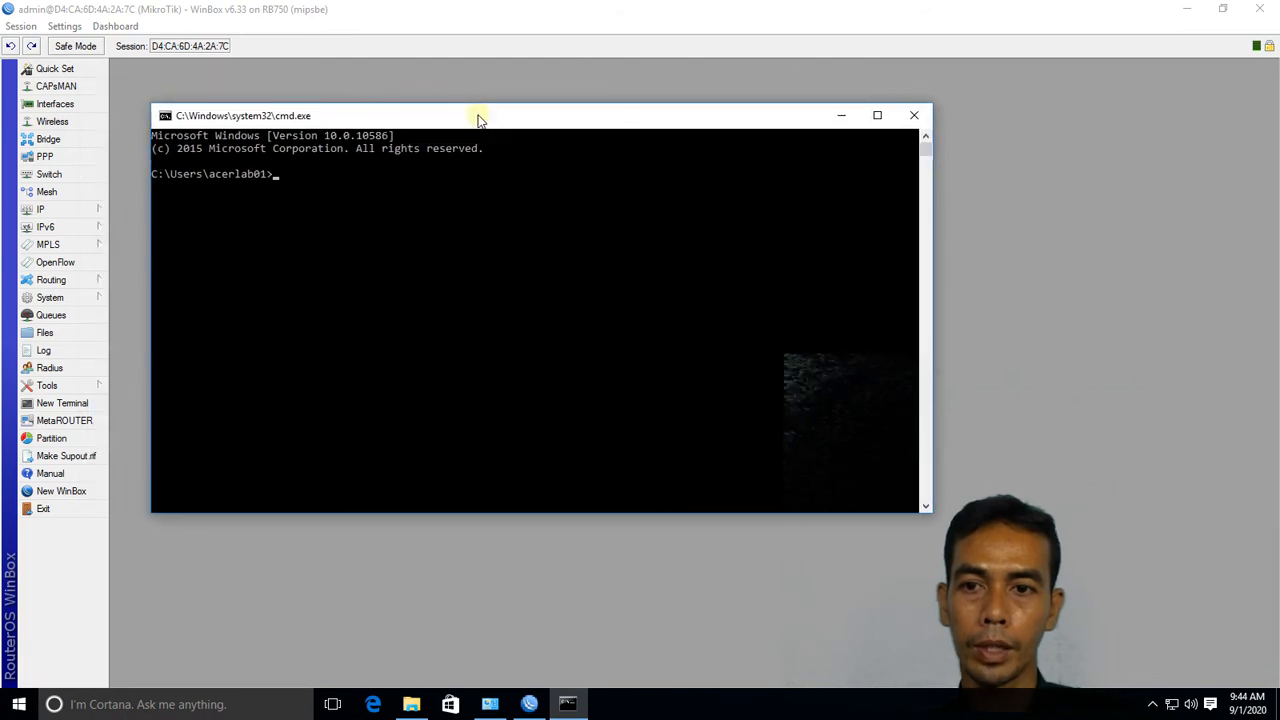
pyautogui.write('PING 192.168.20.1')
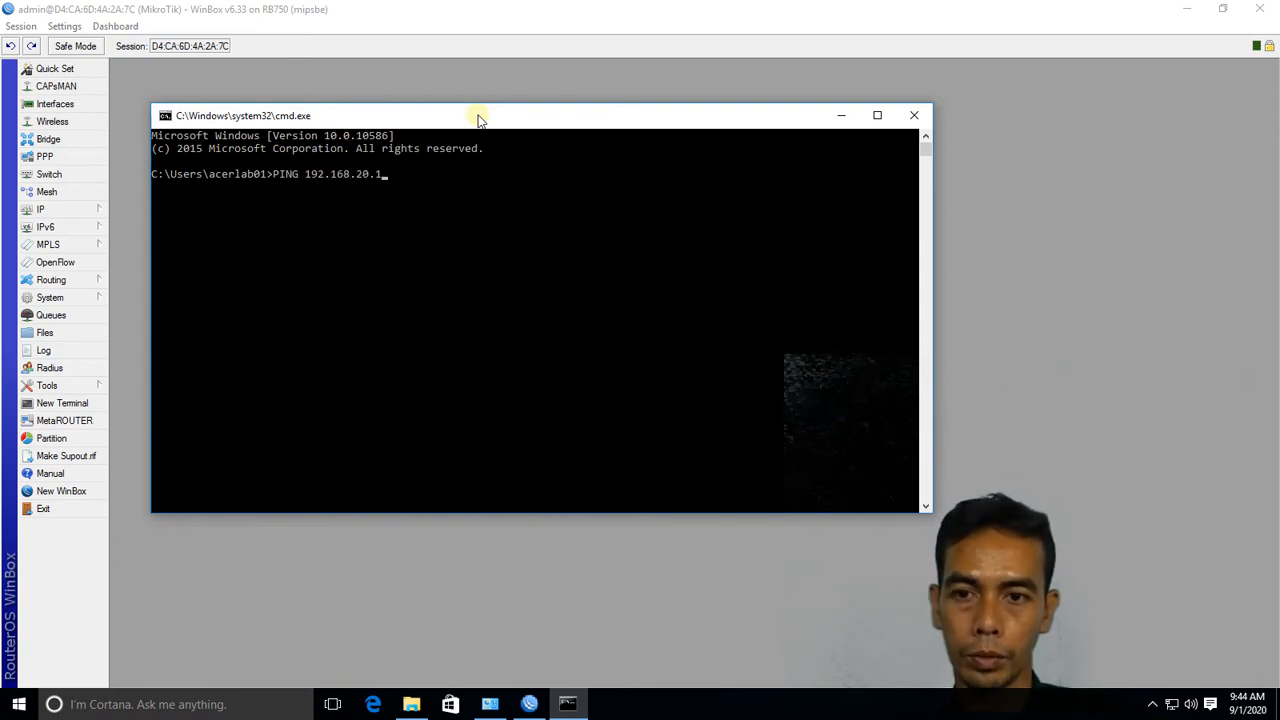
pyautogui.press('Return')
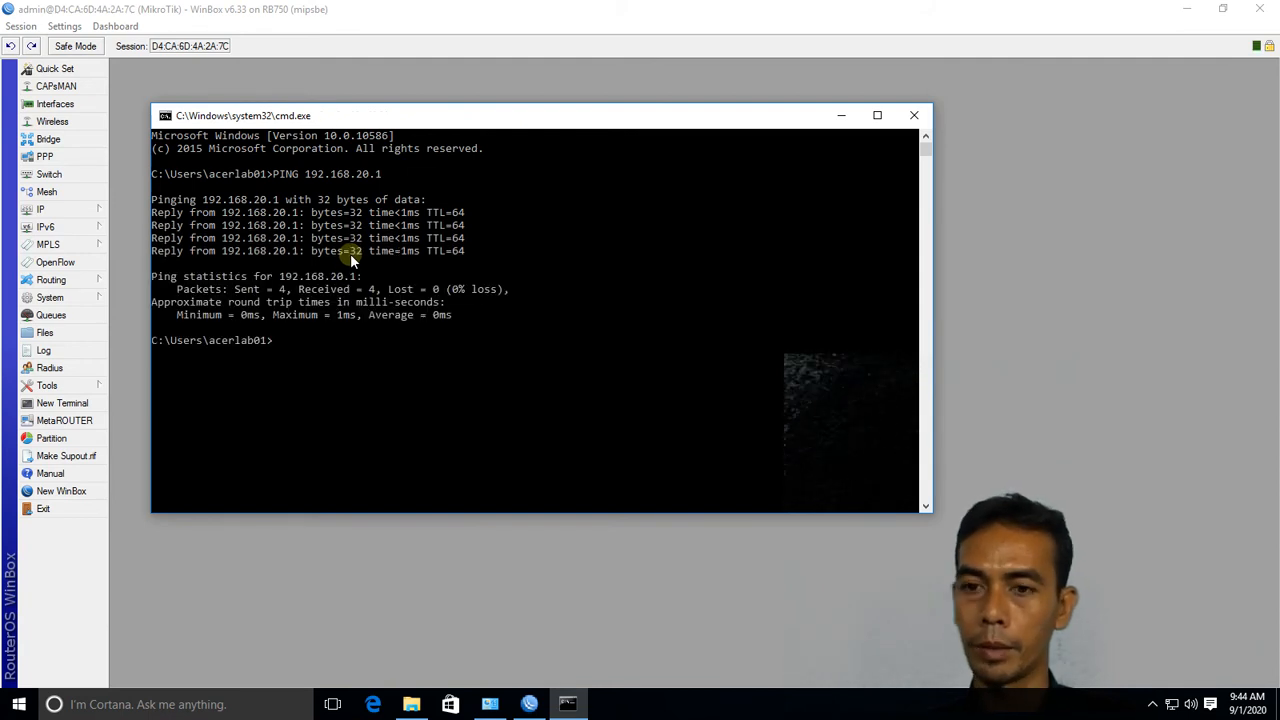
pyautogui.press('Return')
pyautogui.click(837, 116)
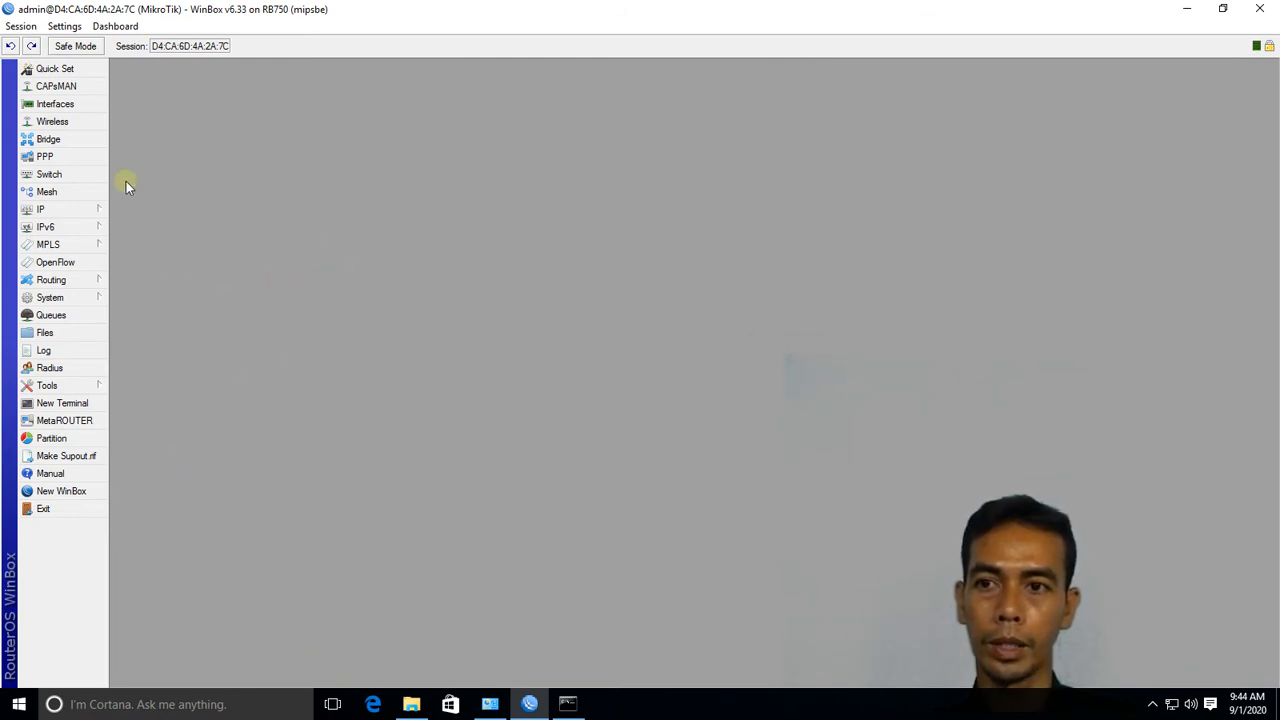
# Start a new filter rule in the router's IP firewall and move its window clear for editing
pyautogui.click(77, 209)
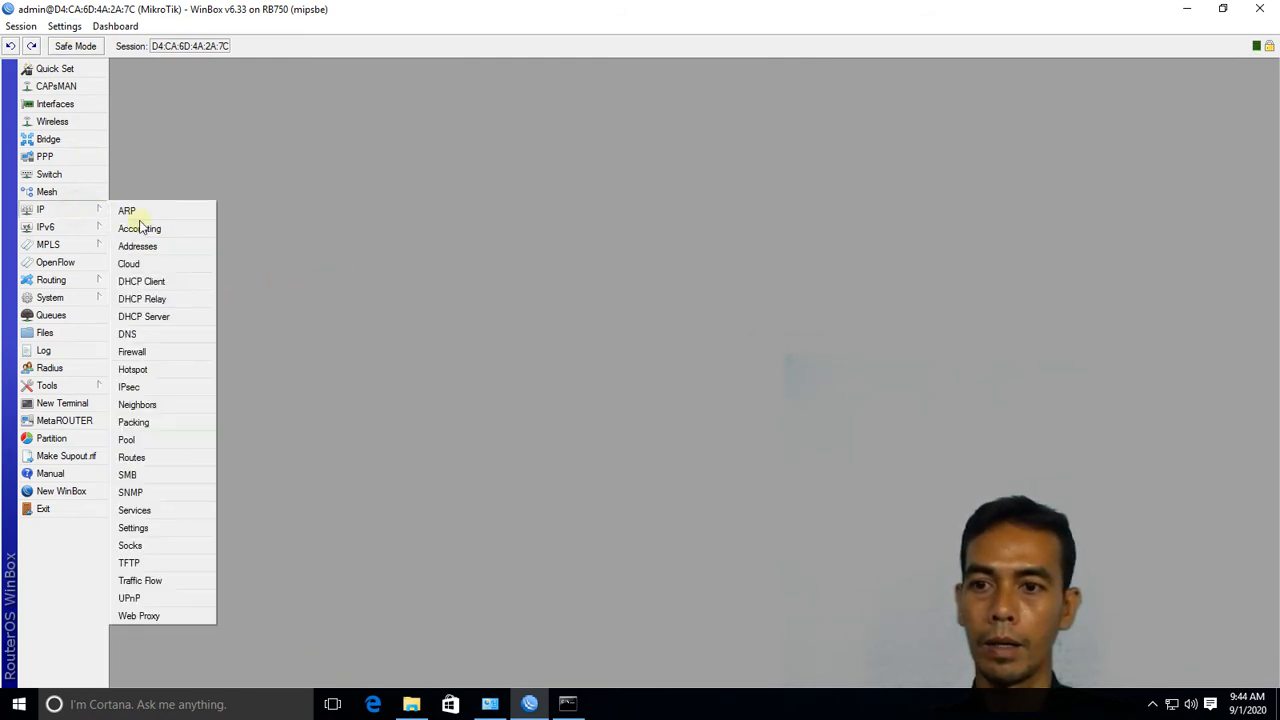
pyautogui.click(194, 356)
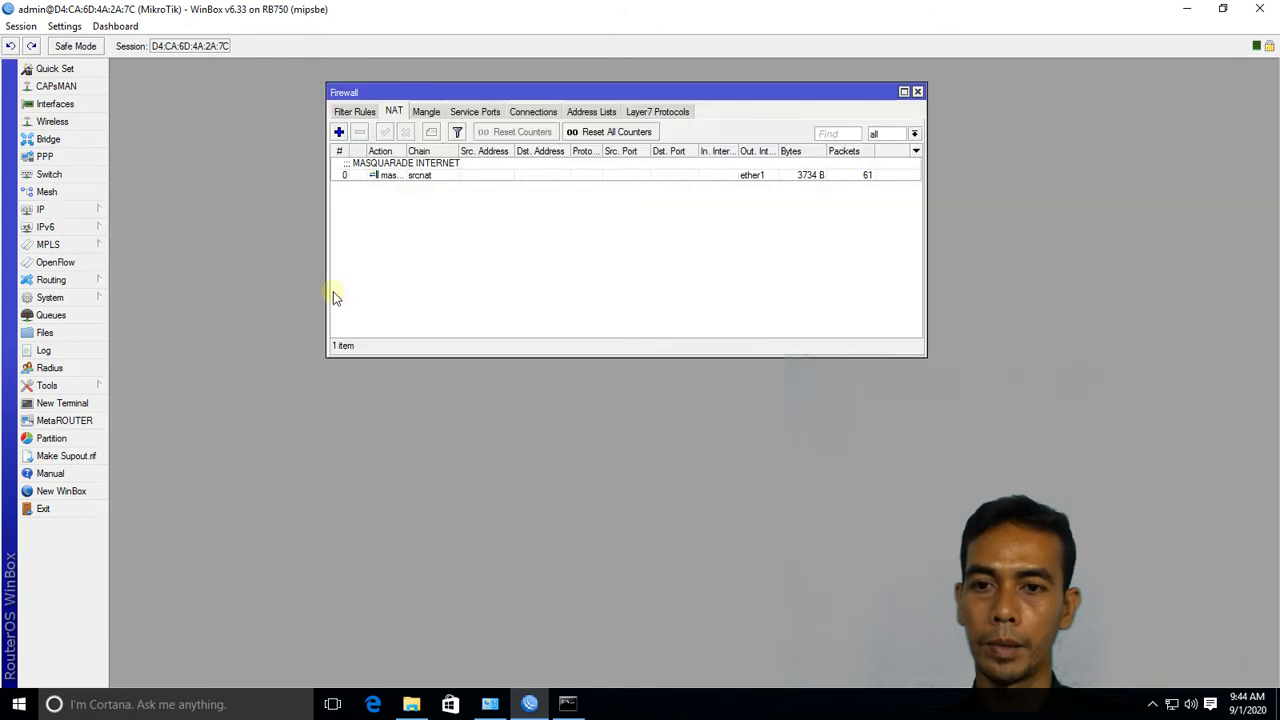
pyautogui.click(355, 111)
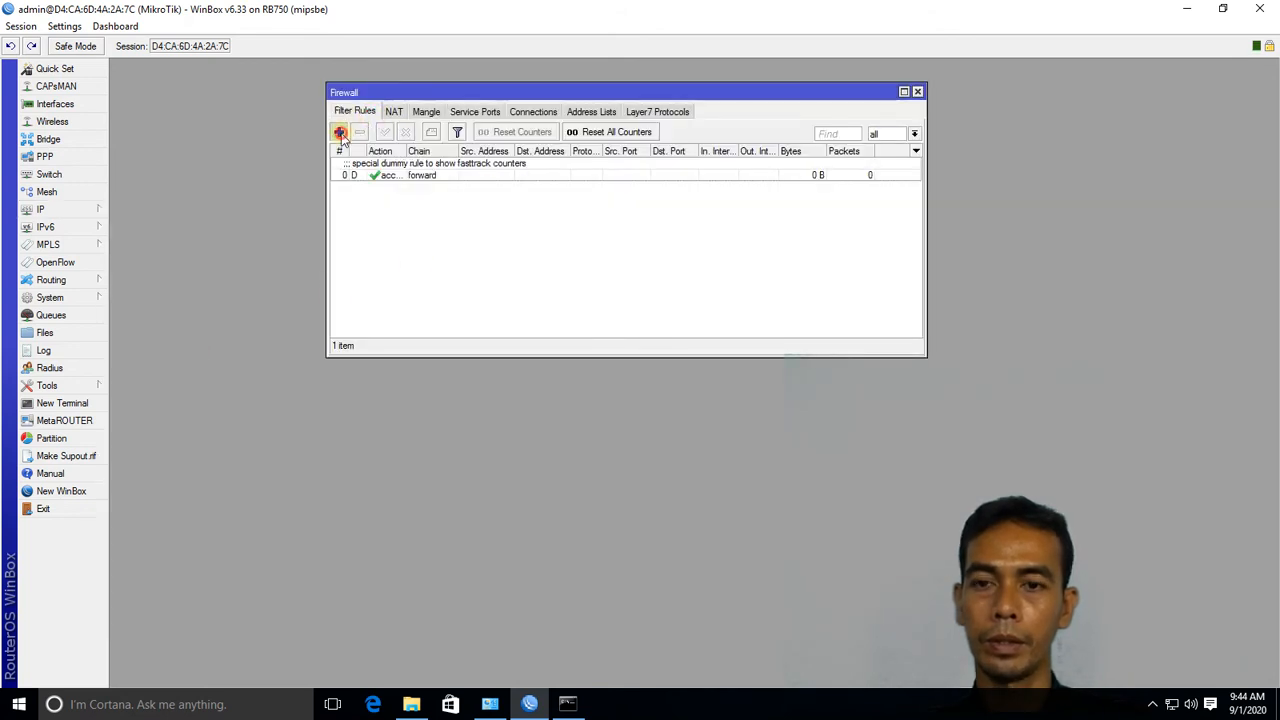
pyautogui.click(339, 131)
pyautogui.moveTo(632, 112); pyautogui.dragTo(397, 113)
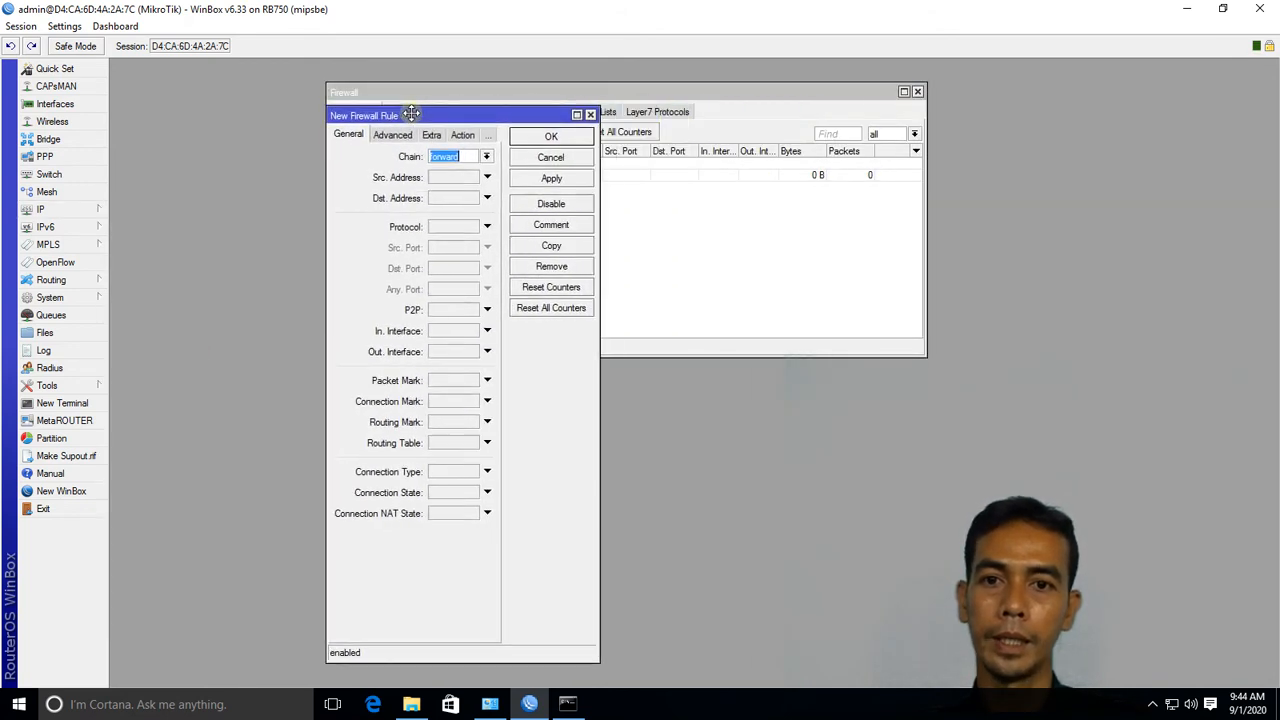
# Try the chain options input, output and forward in turn on the new firewall rule
pyautogui.click(489, 158)
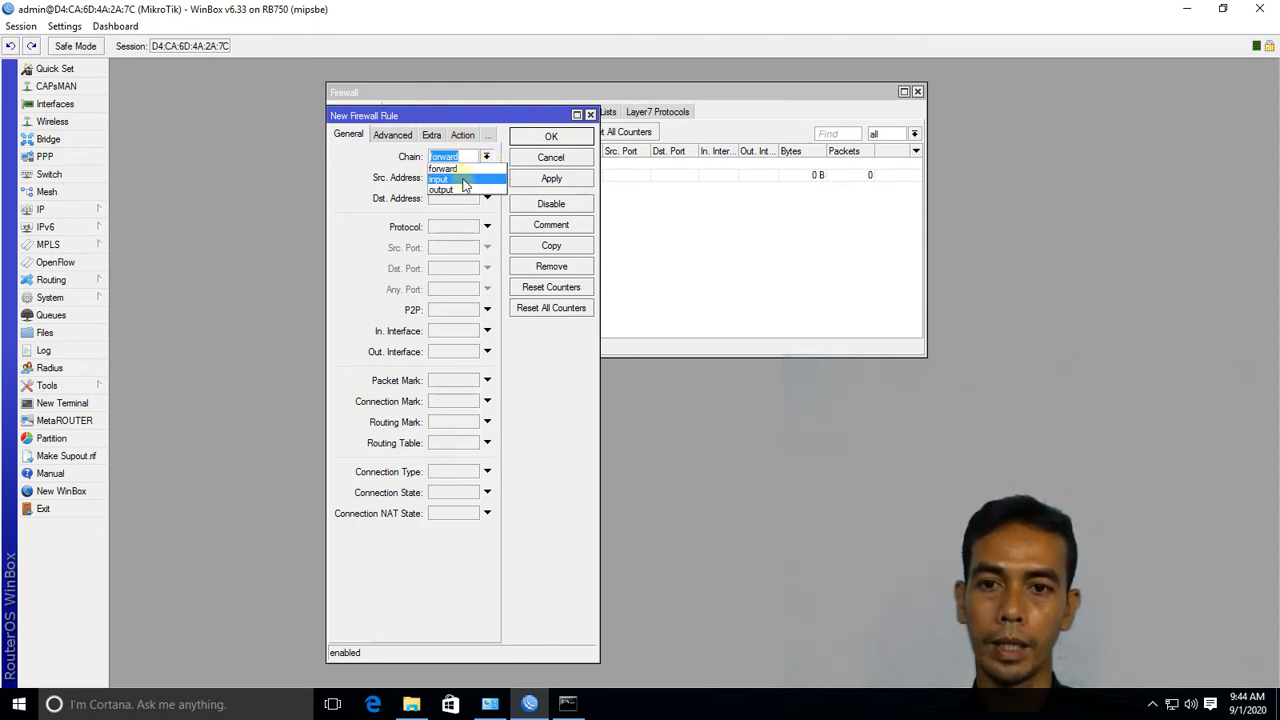
pyautogui.click(466, 178)
pyautogui.click(487, 157)
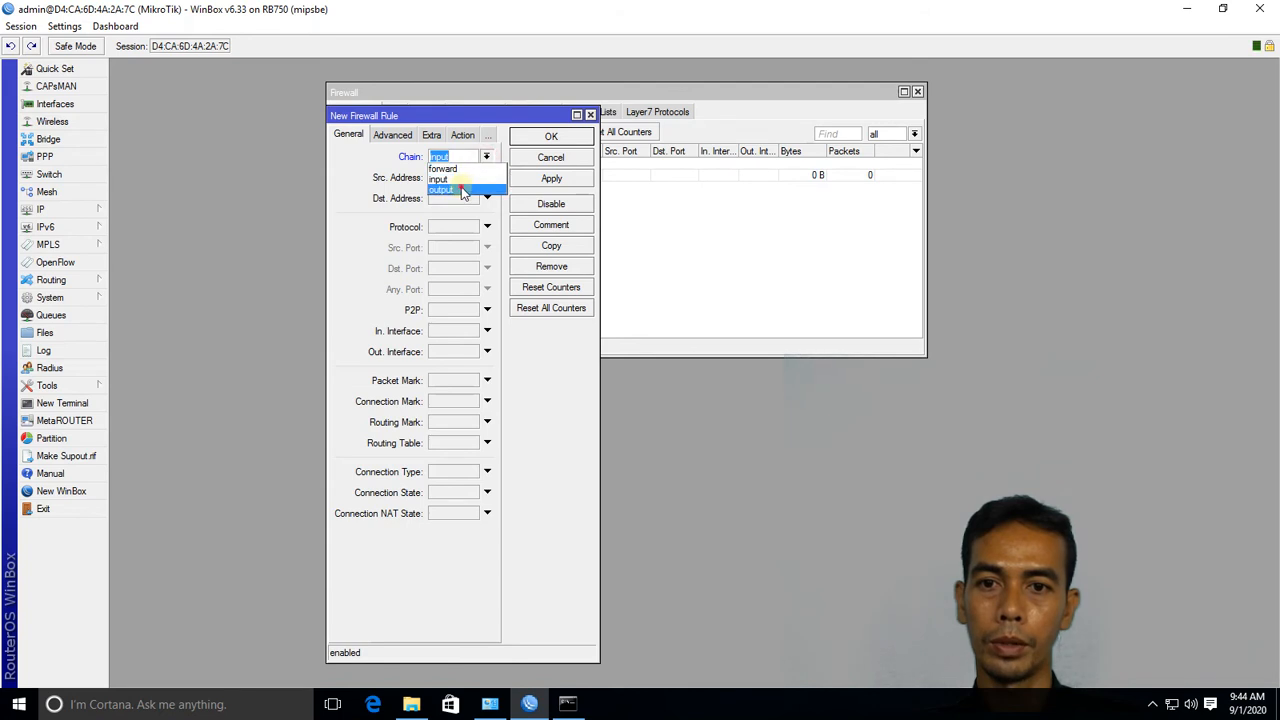
pyautogui.click(455, 189)
pyautogui.click(487, 157)
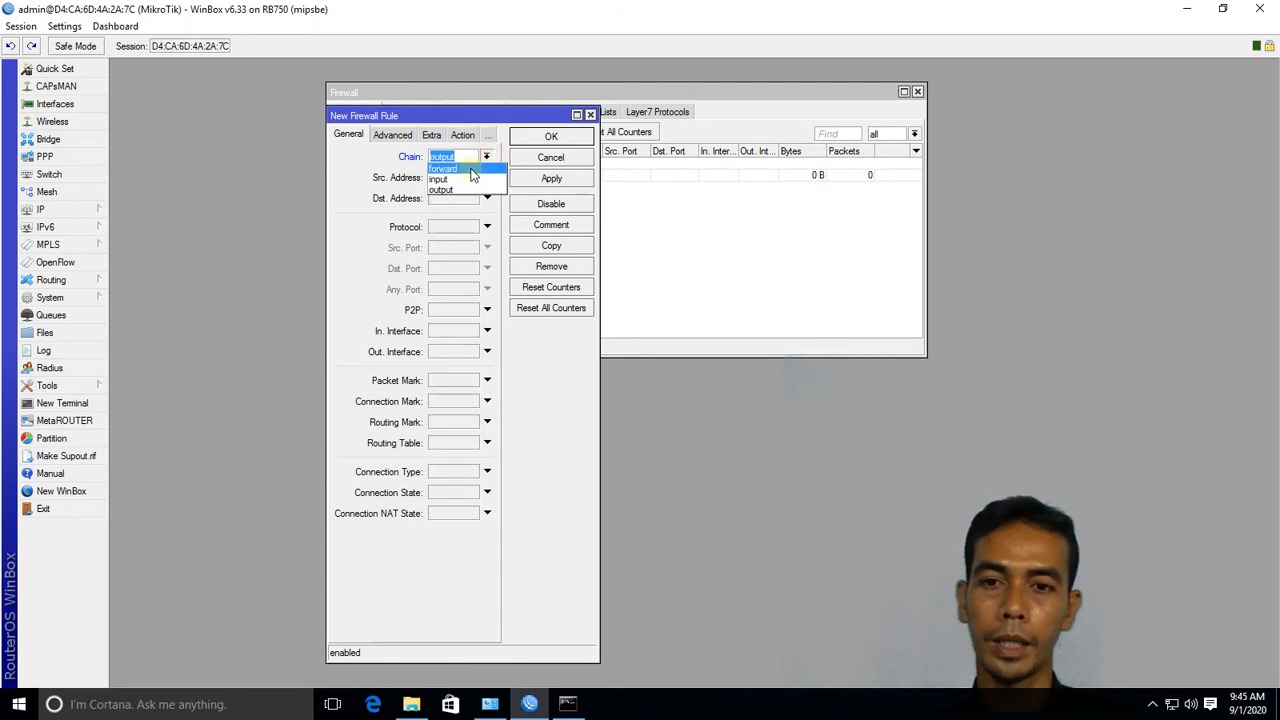
pyautogui.click(470, 169)
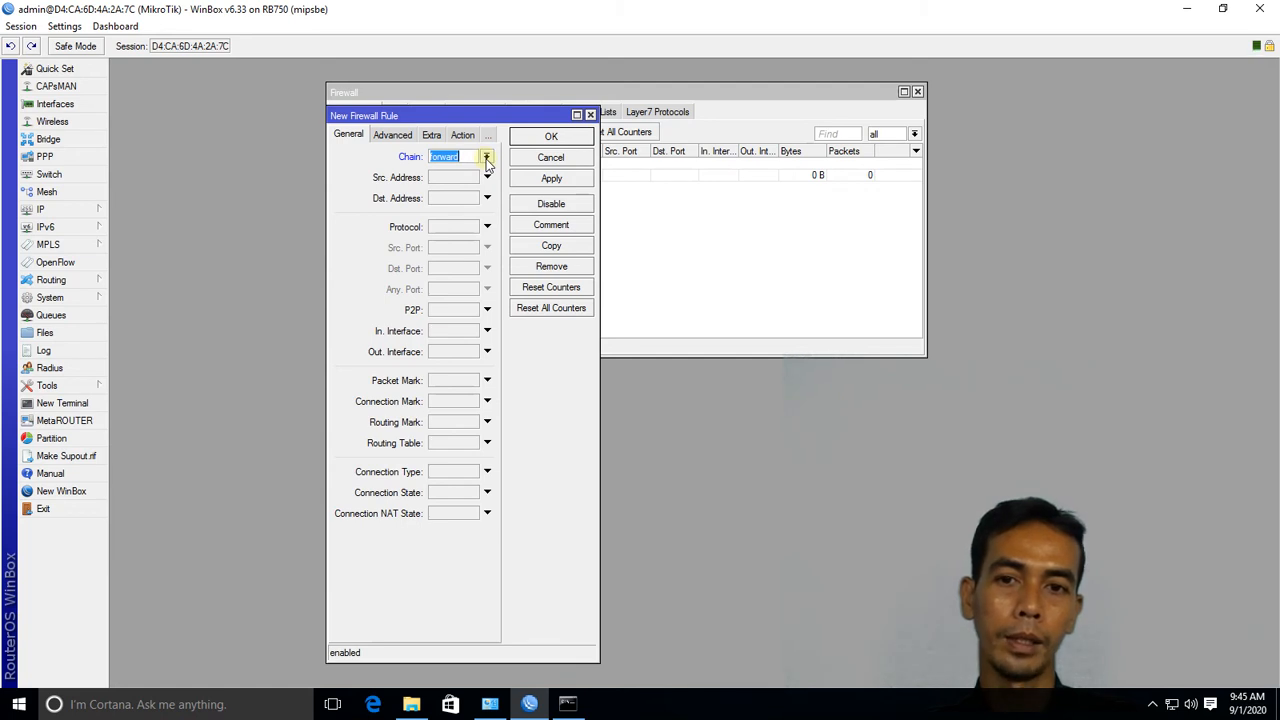
pyautogui.click(487, 157)
pyautogui.click(466, 178)
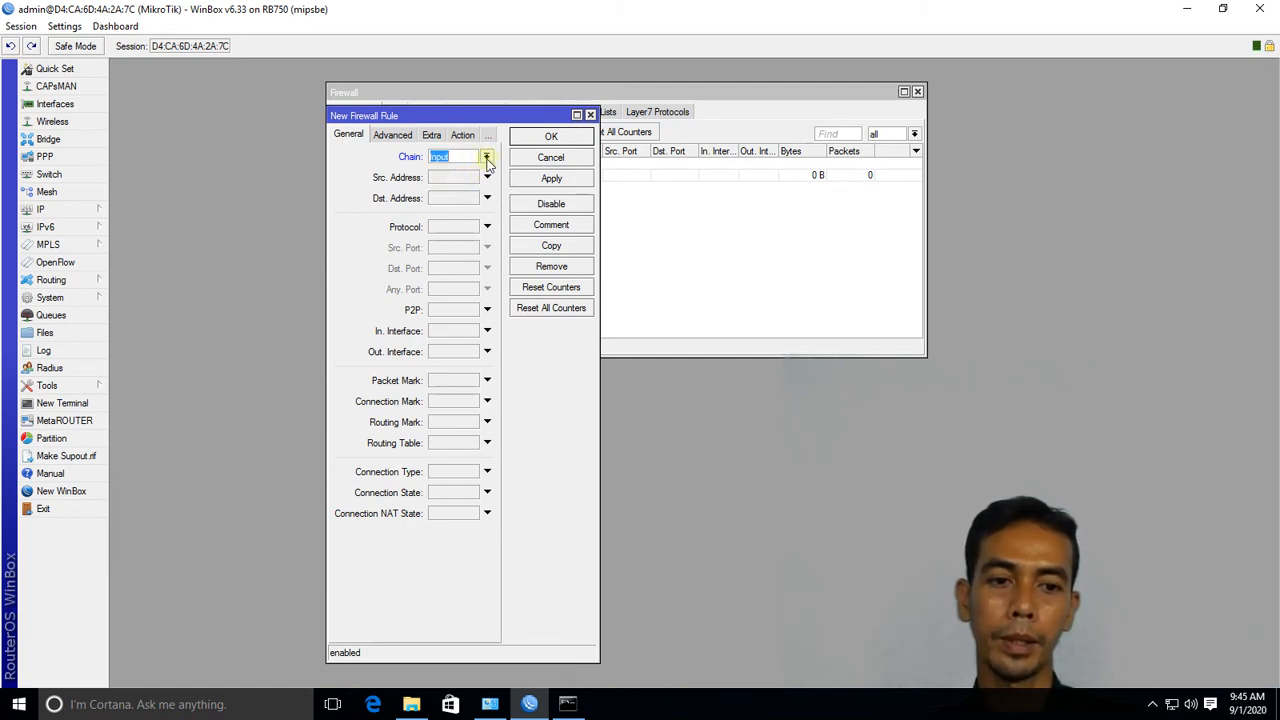
pyautogui.click(487, 157)
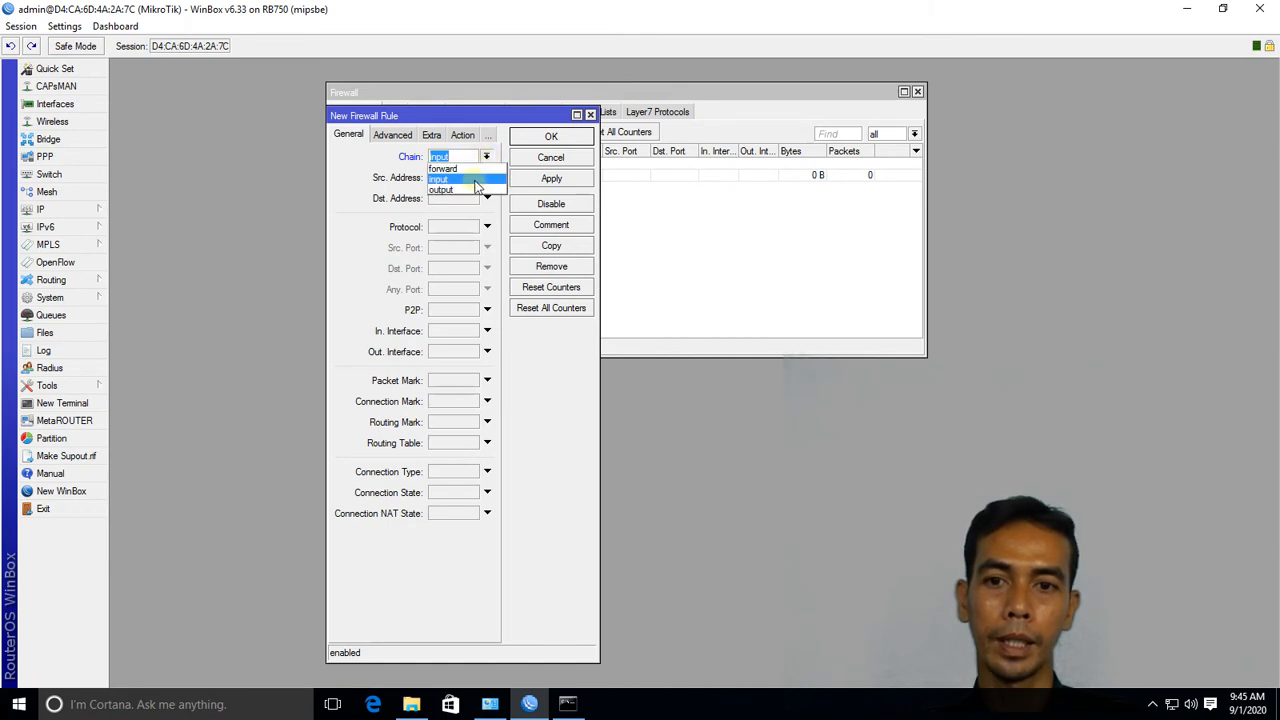
pyautogui.click(476, 188)
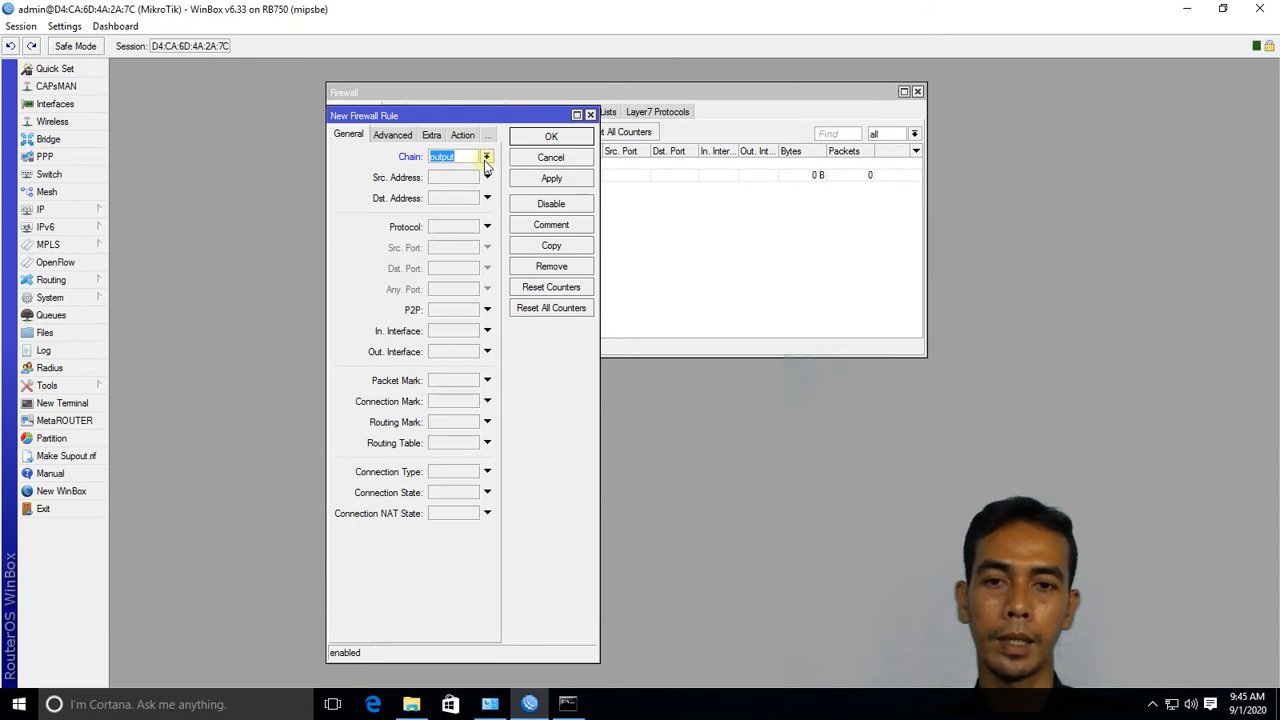
# Set the new filter rule's chain to input and its source address to 192.168.20.0/24
pyautogui.click(487, 160)
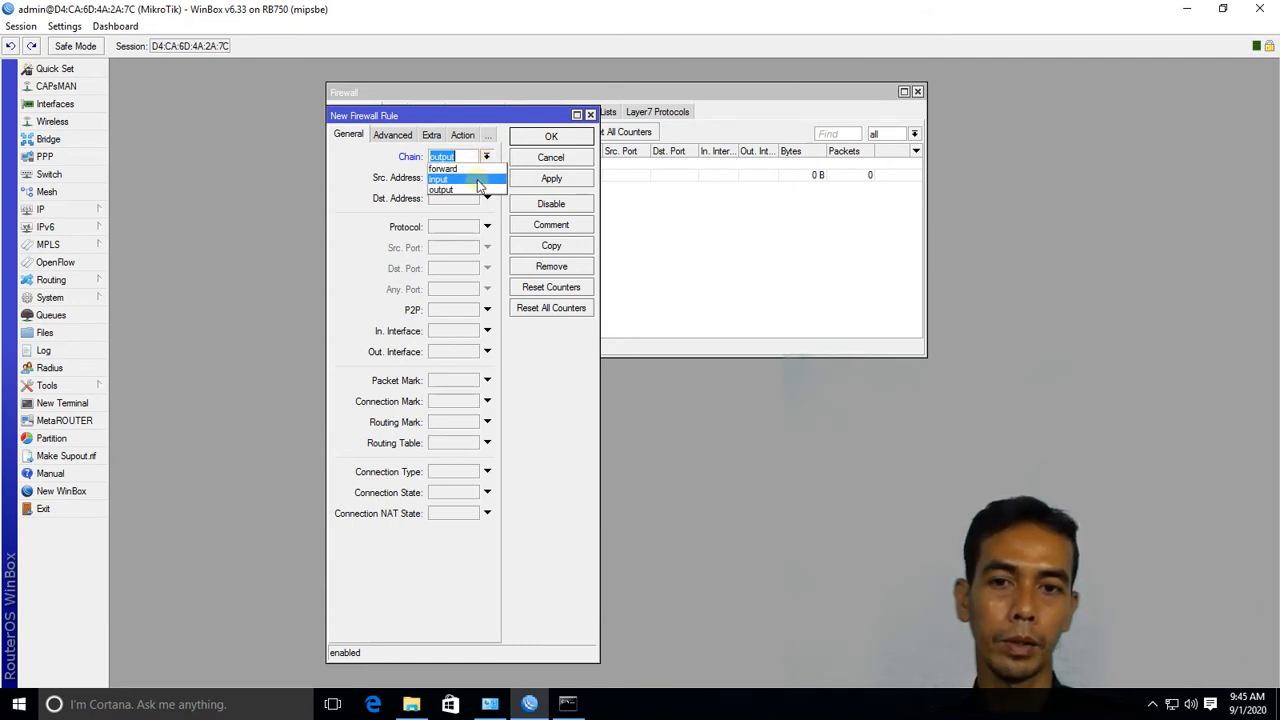
pyautogui.click(478, 179)
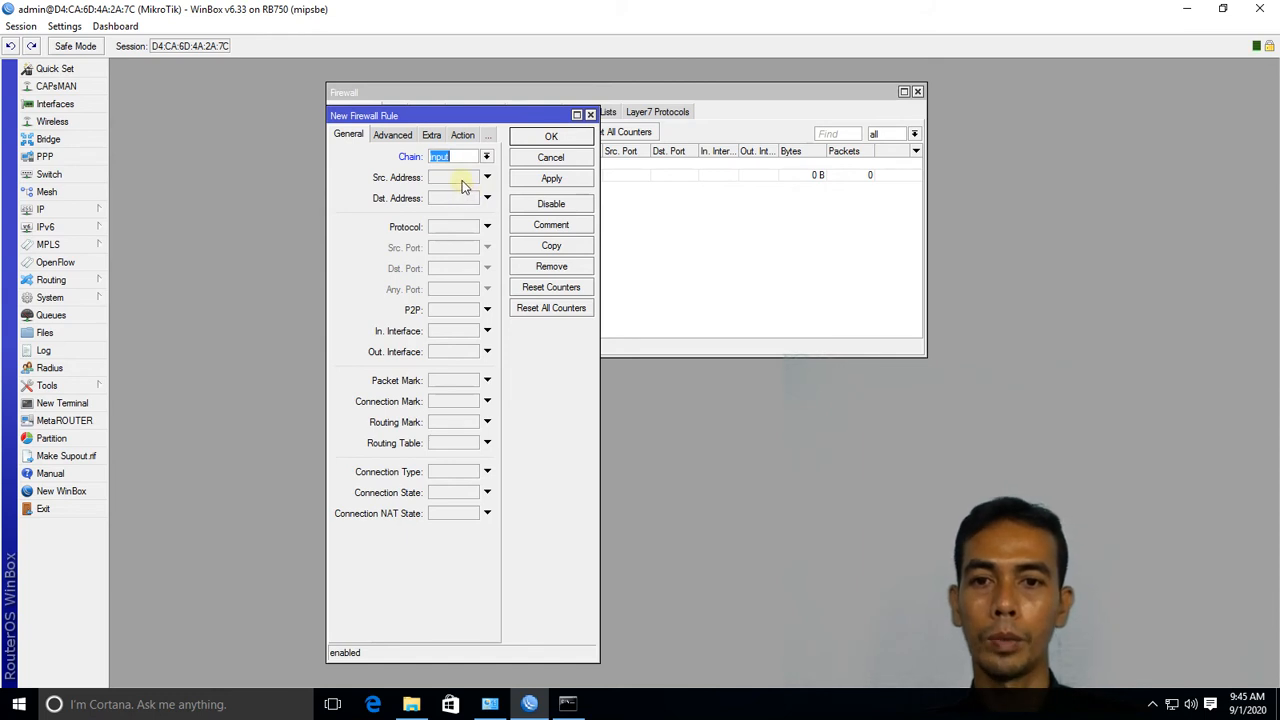
pyautogui.click(462, 180)
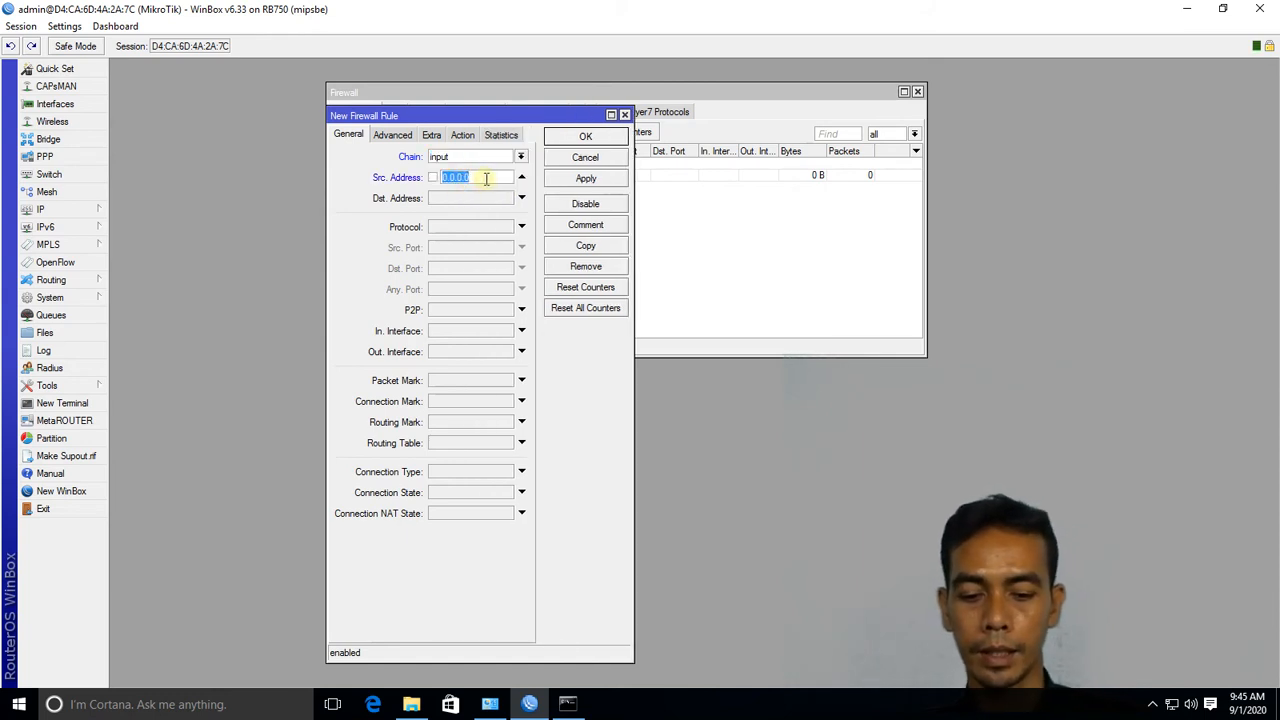
pyautogui.write('192.168.20.0/24')
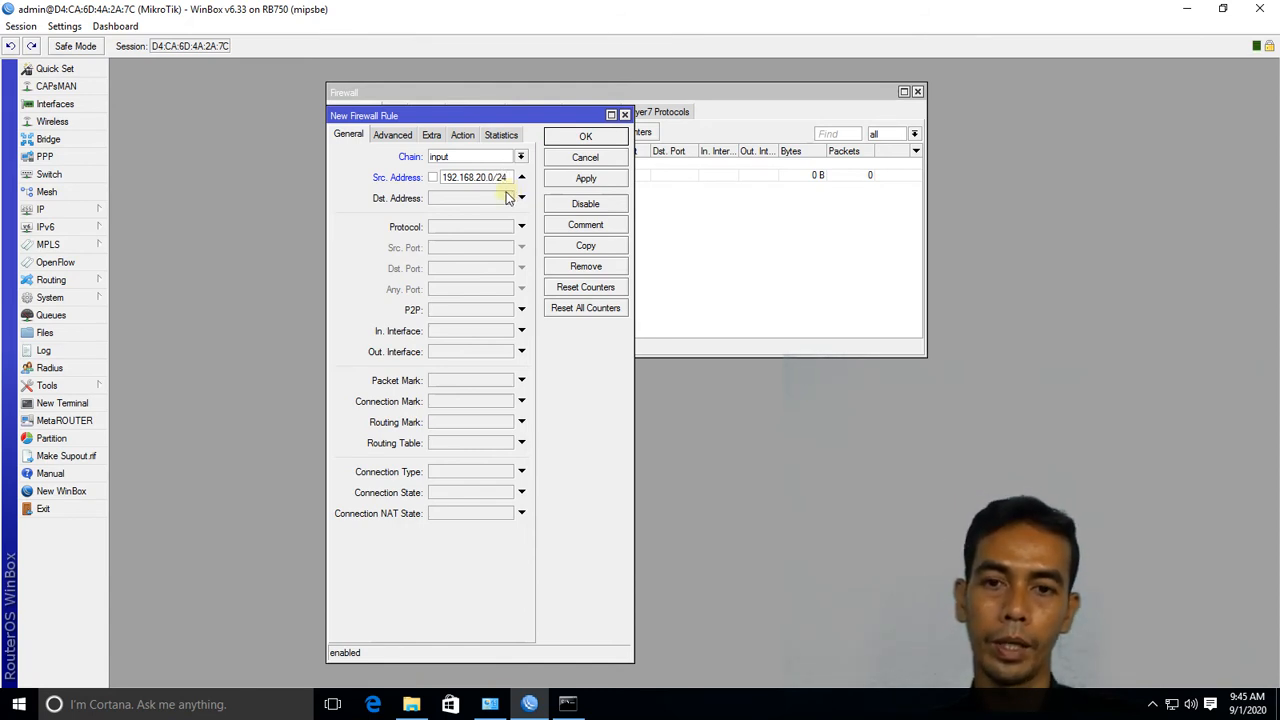
pyautogui.moveTo(507, 178); pyautogui.dragTo(490, 177)
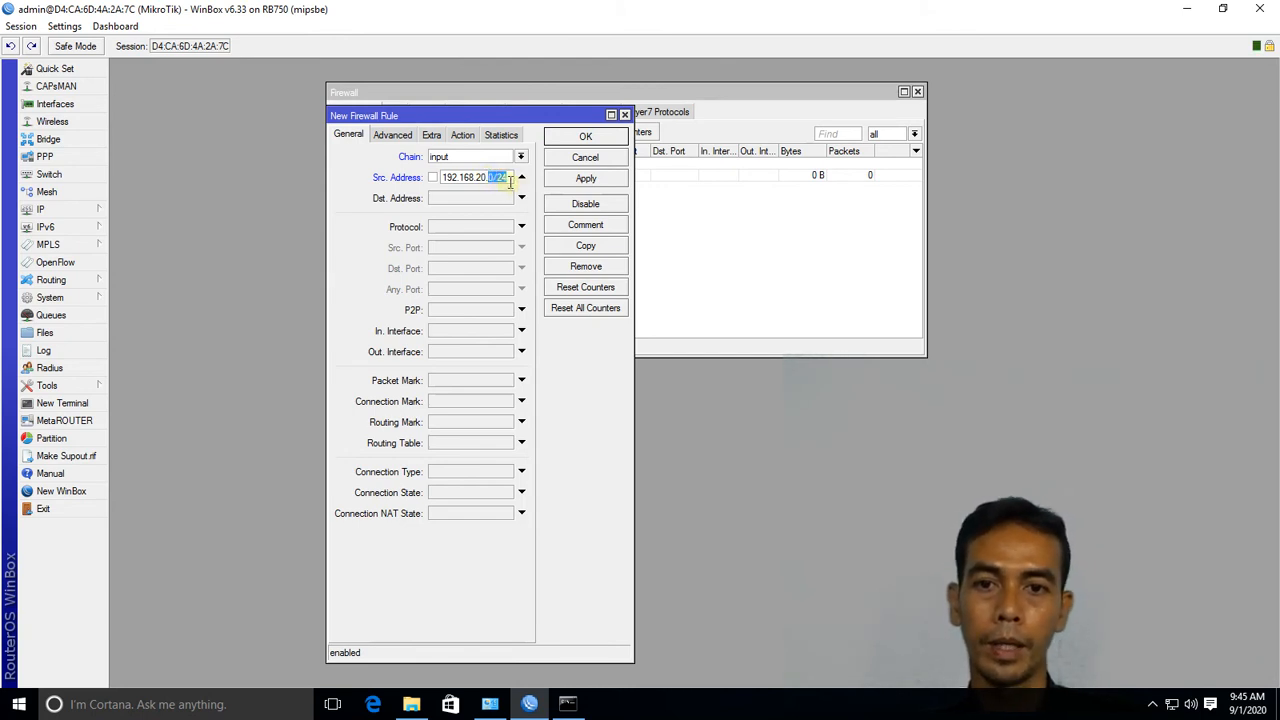
pyautogui.click(510, 178)
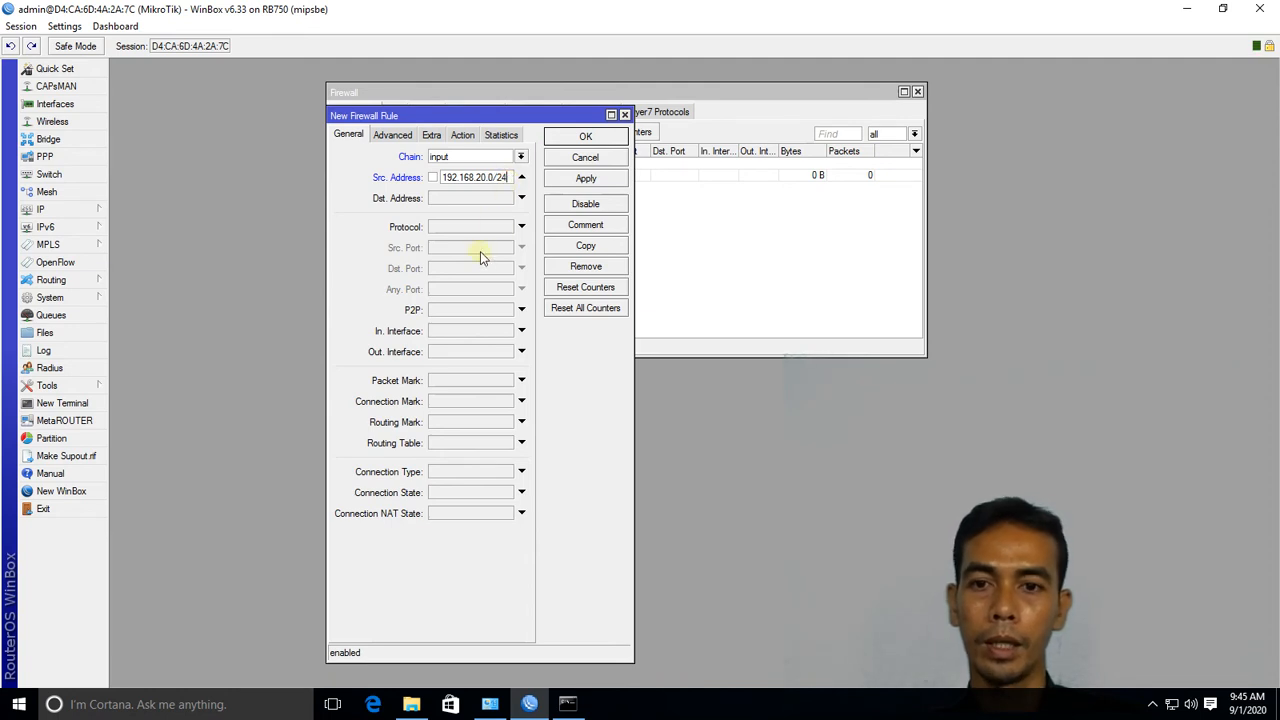
# Set the filter rule's protocol to icmp and its action to drop, and apply the rule
pyautogui.click(510, 228)
pyautogui.click(508, 229)
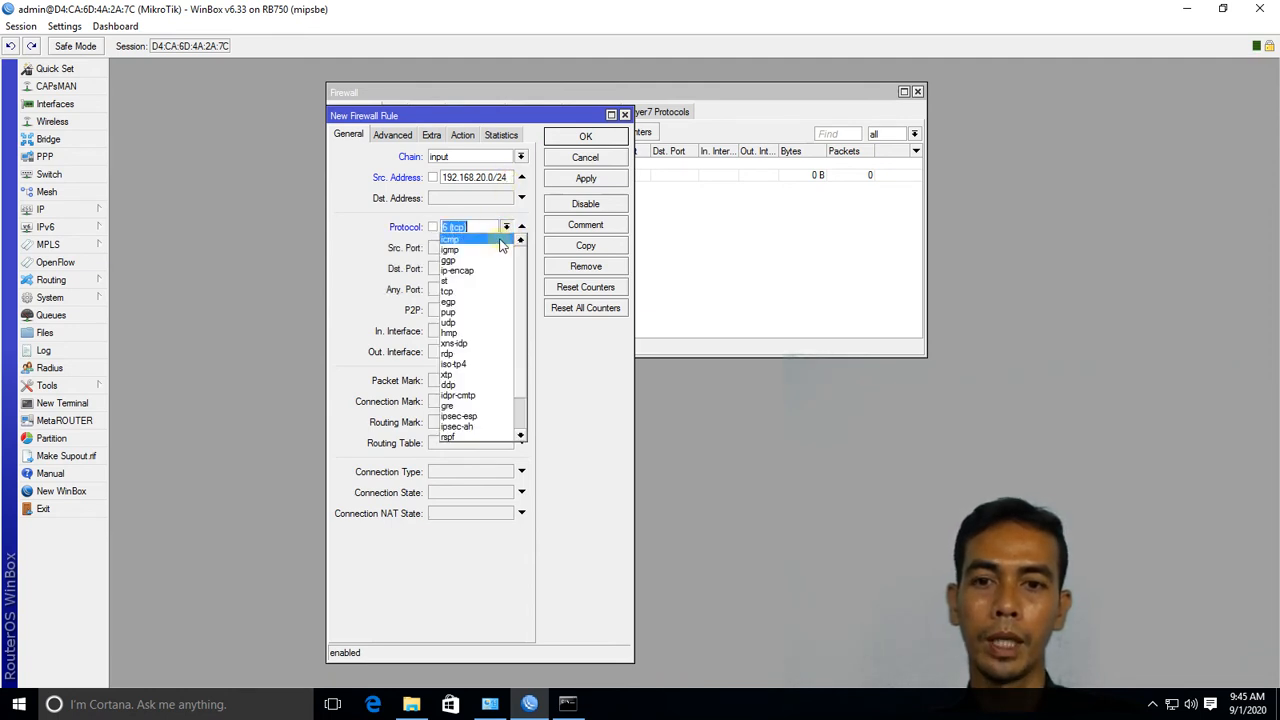
pyautogui.click(500, 243)
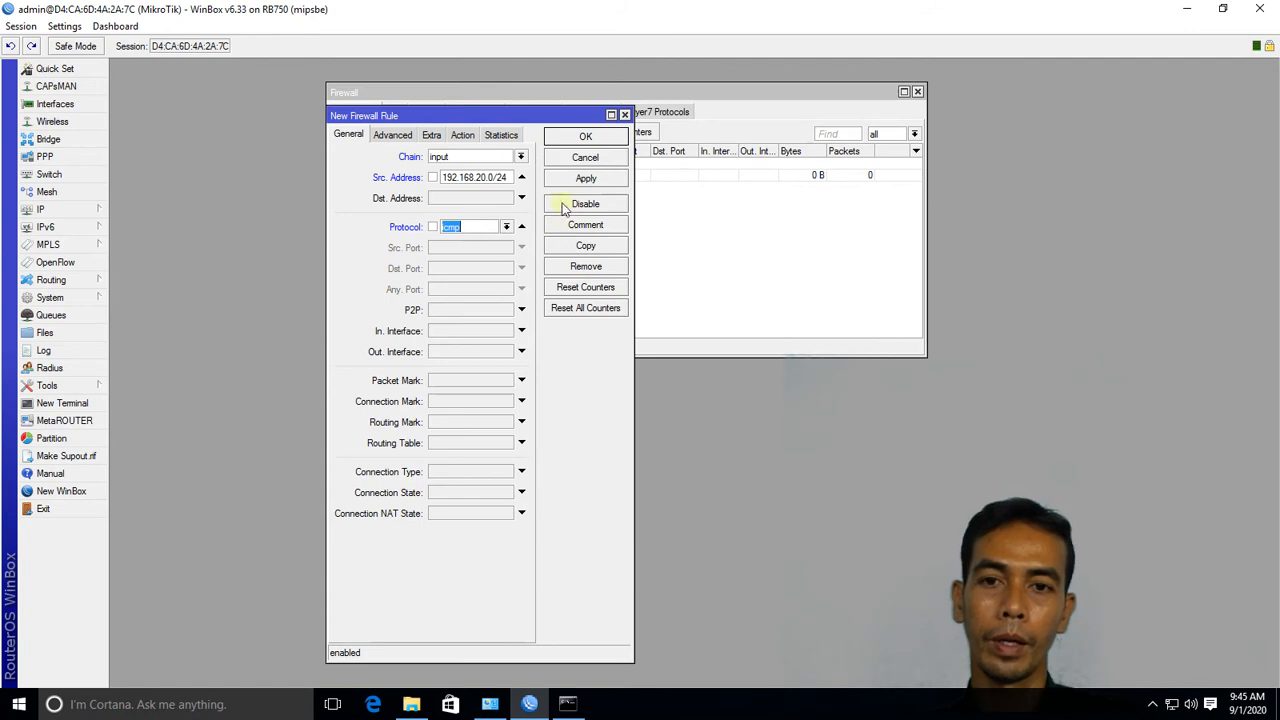
pyautogui.click(464, 134)
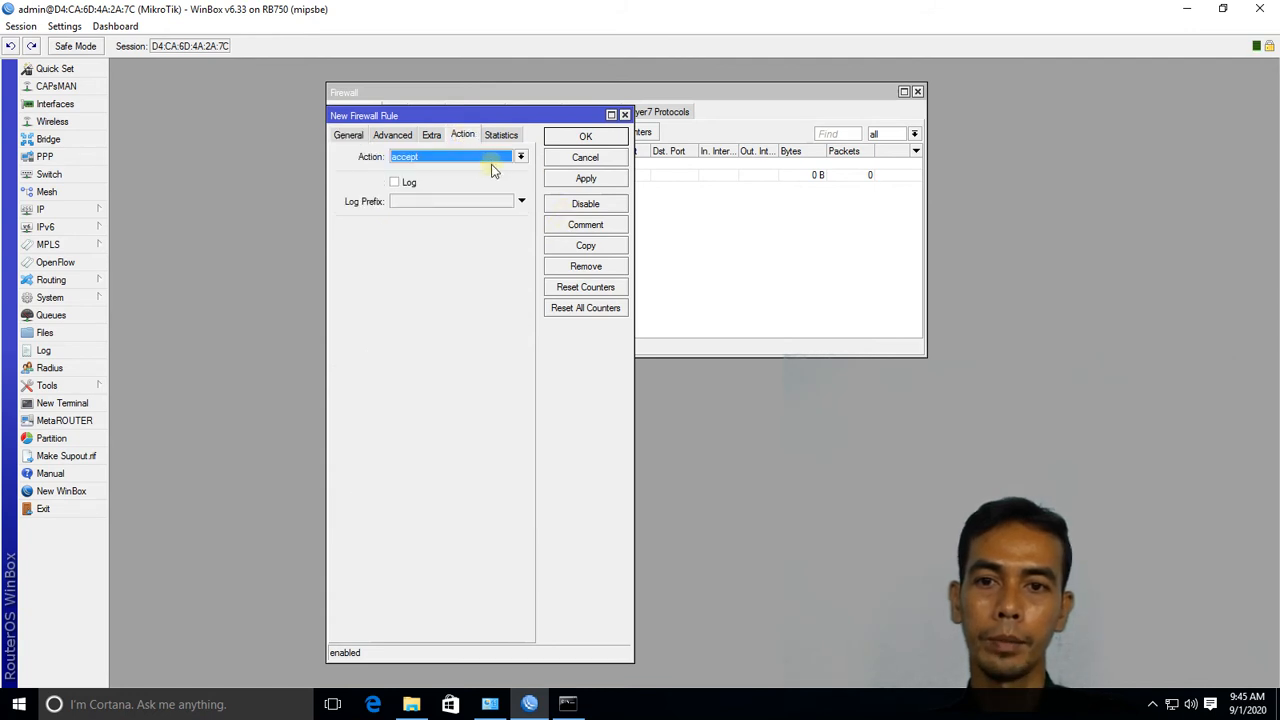
pyautogui.click(520, 157)
pyautogui.click(495, 200)
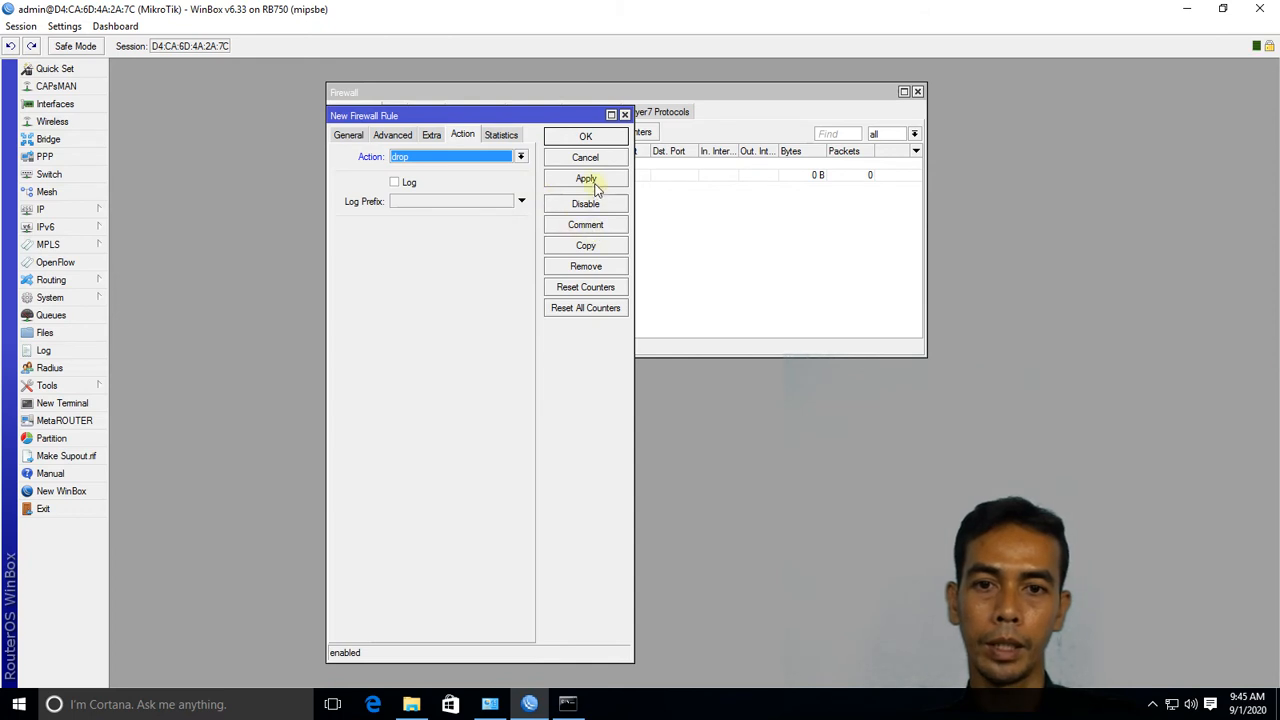
pyautogui.click(586, 178)
# Add the comment PING INPUT to the new drop rule and close the rule's window
pyautogui.click(588, 226)
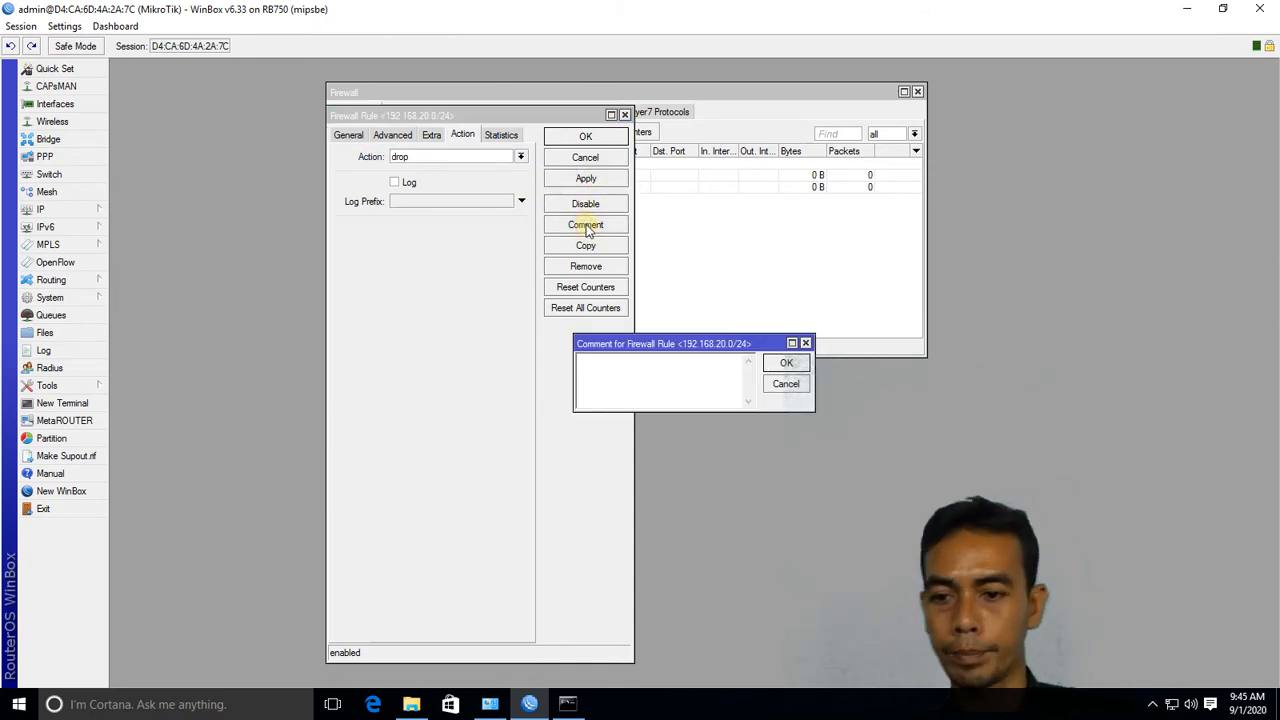
pyautogui.write('ping')
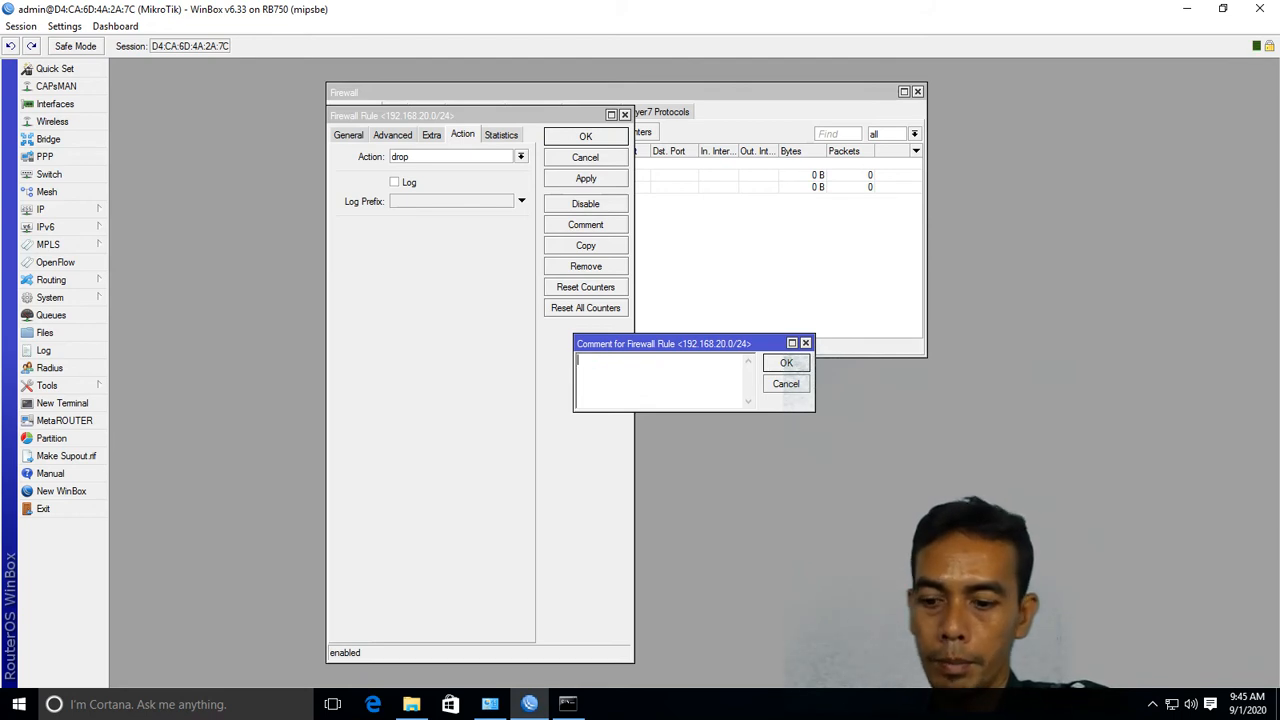
pyautogui.write('NG INPUT')
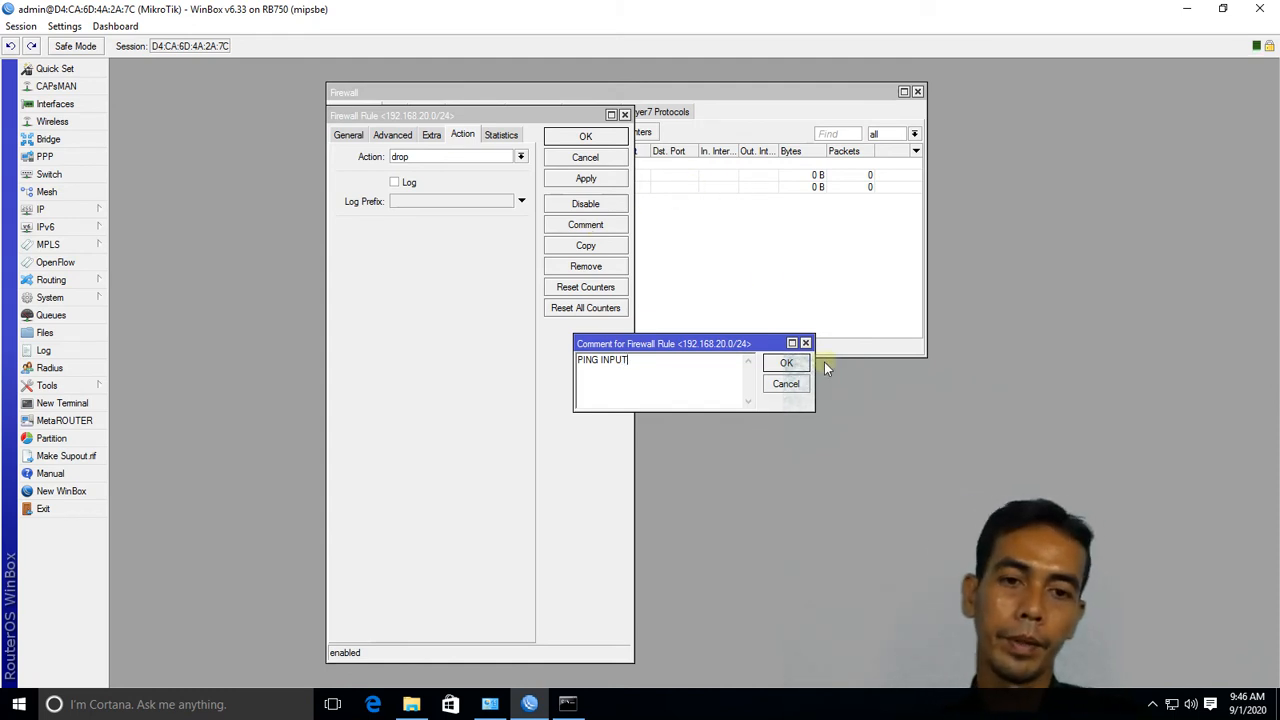
pyautogui.click(782, 362)
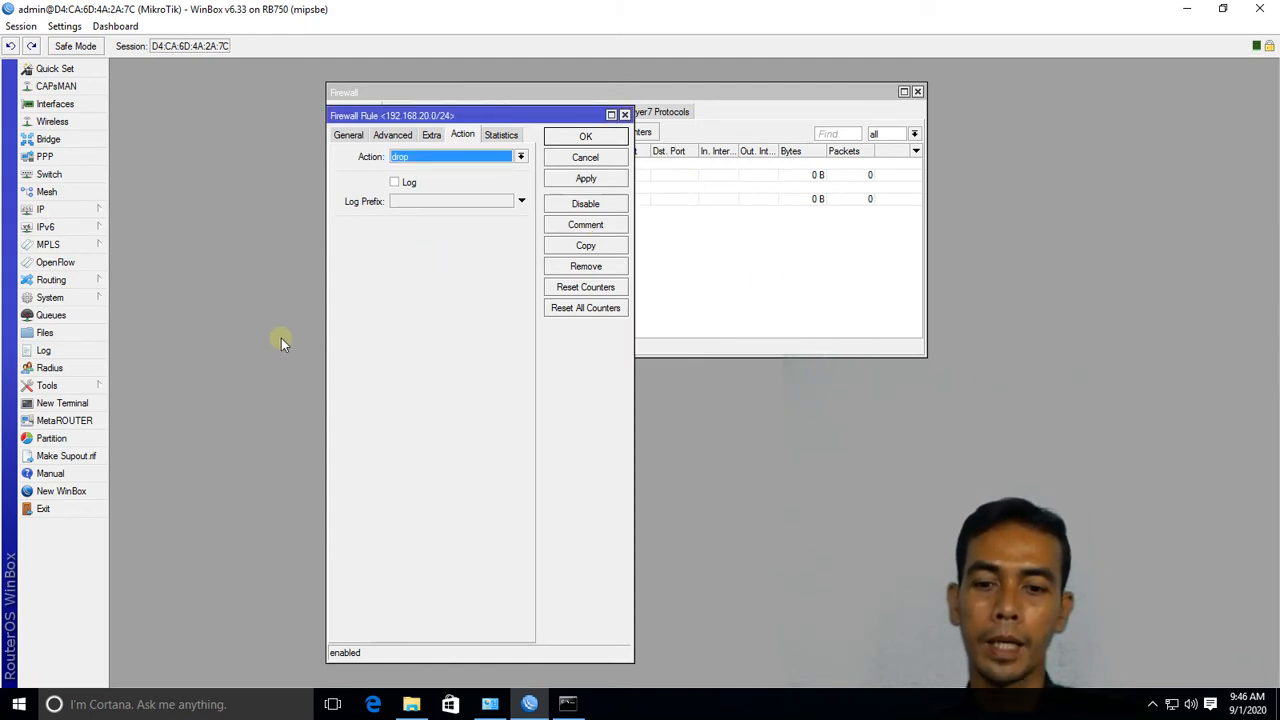
pyautogui.click(626, 114)
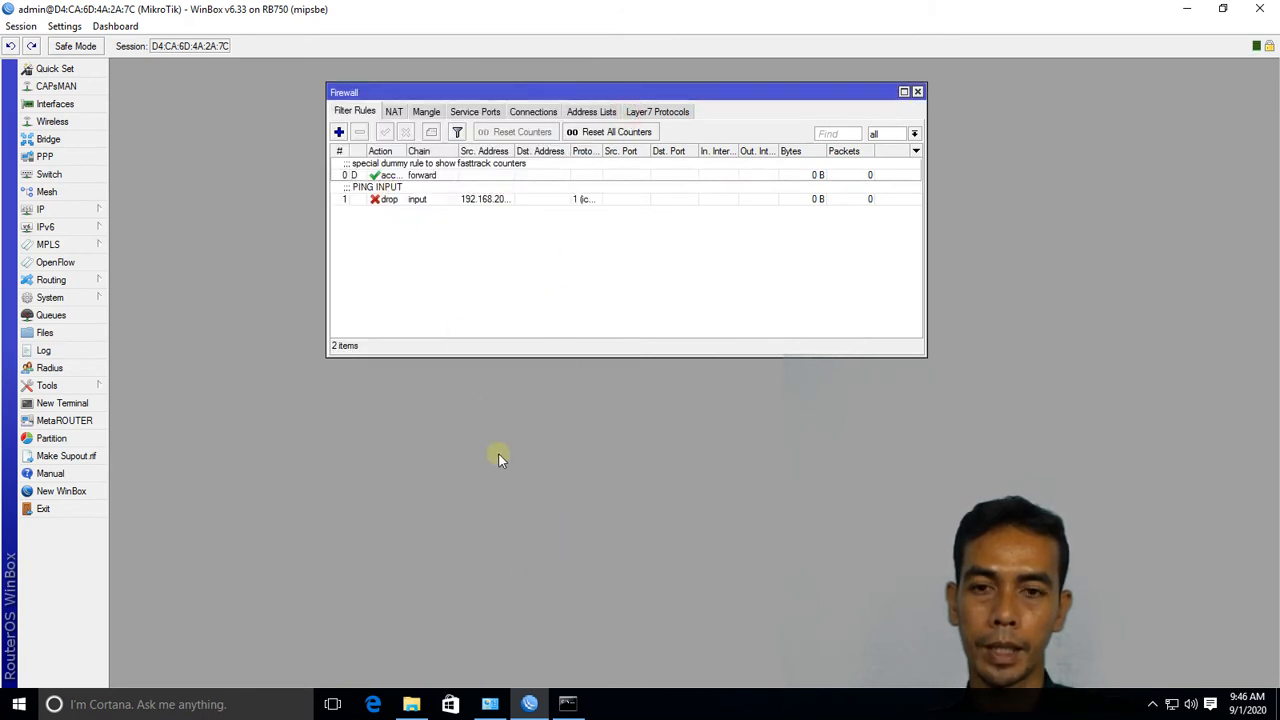
# Switch to the Command Prompt and run a continuous ping to the router with PING 192.168.20.1 -t
pyautogui.click(567, 704)
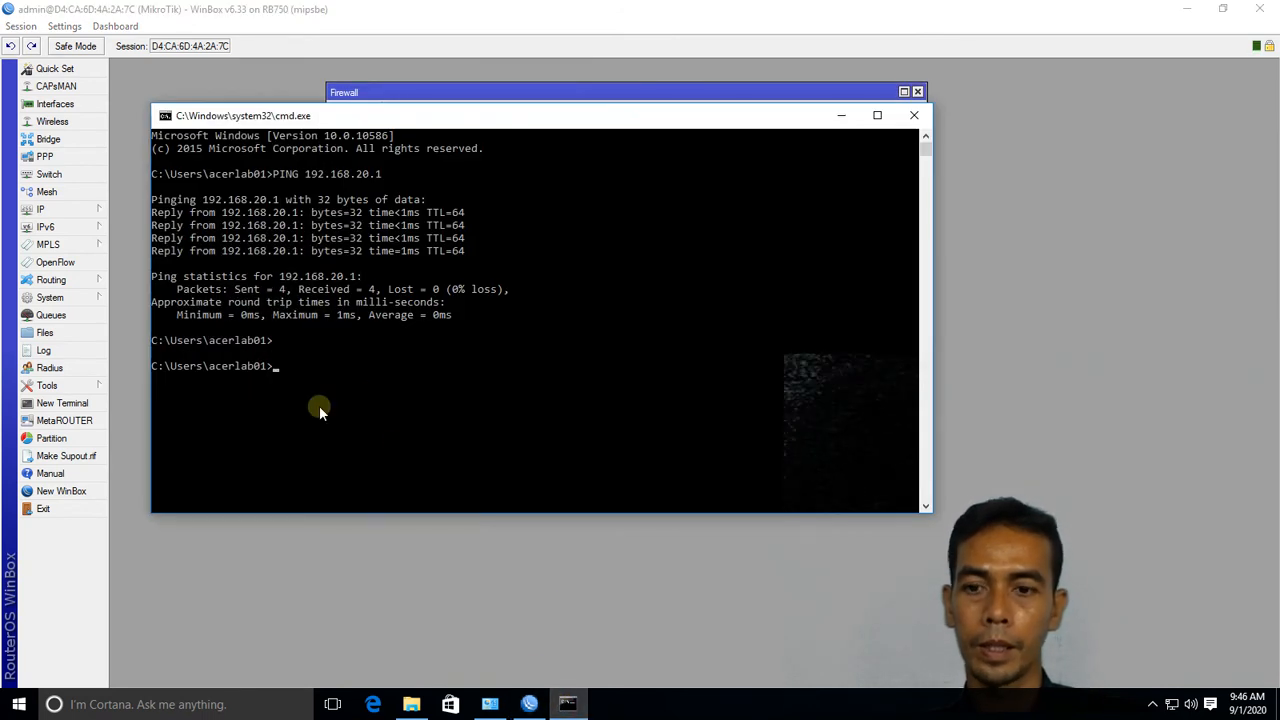
pyautogui.press('Up')
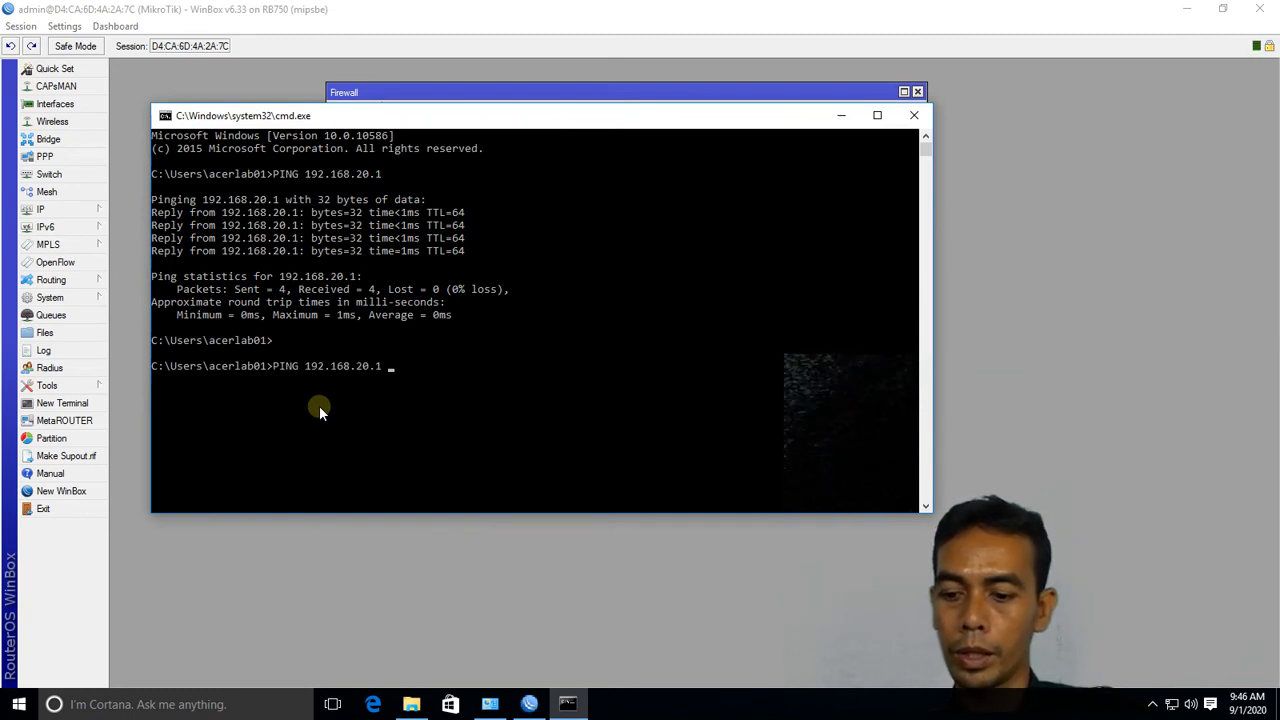
pyautogui.write('-T')
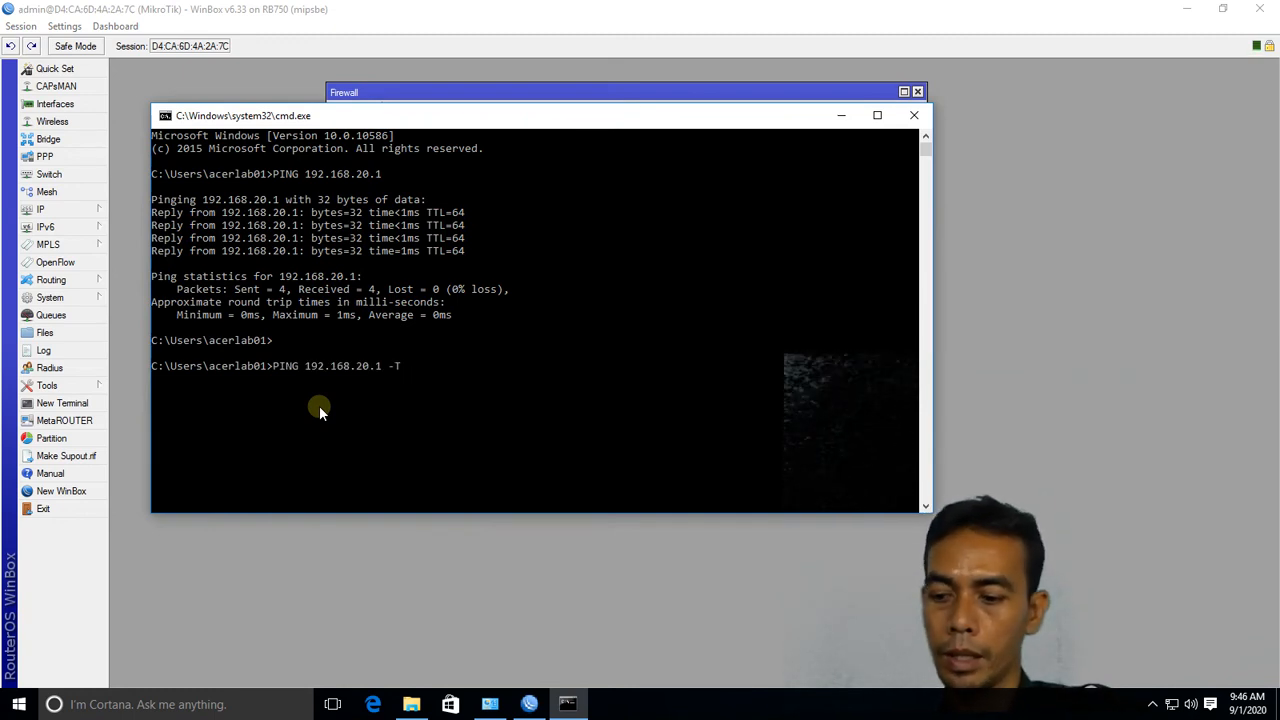
pyautogui.press('BackSpace')
pyautogui.write('t')
pyautogui.press('Return')
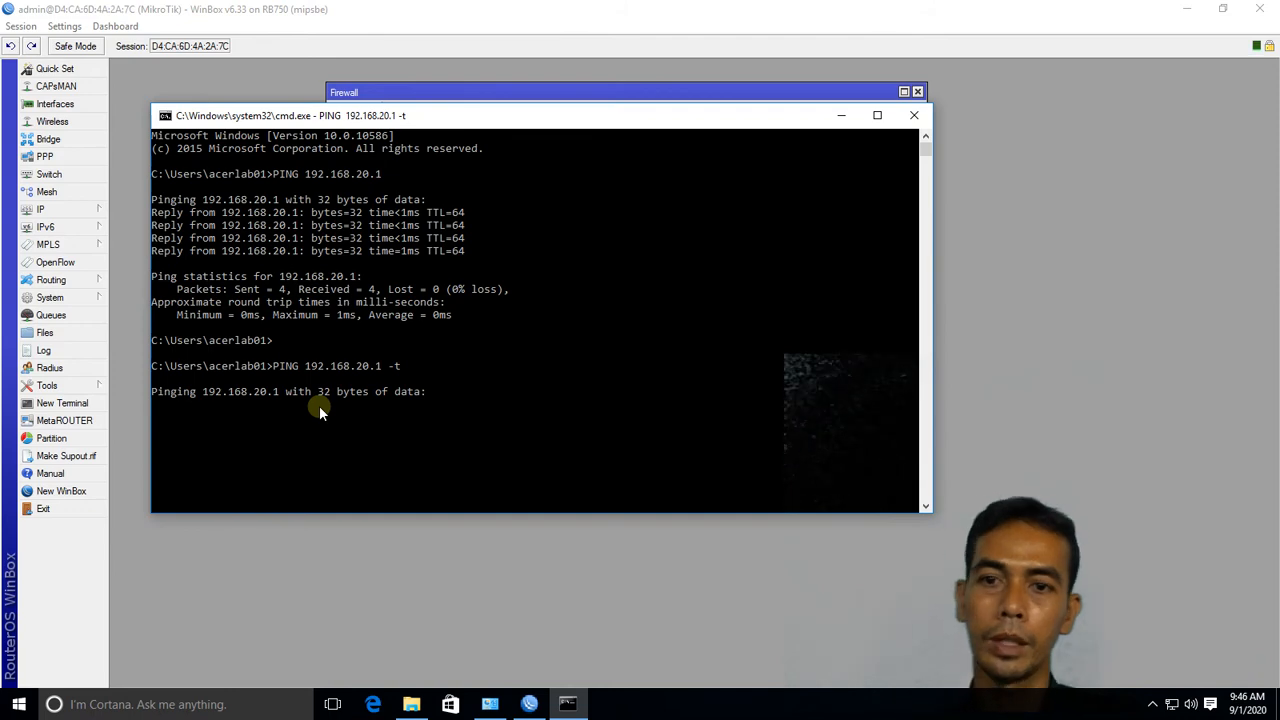
# Arrange a reduced WinBox window and the Command Prompt side by side, with the firewall's filter rules and the ping output both in view
pyautogui.moveTo(444, 115); pyautogui.dragTo(402, 195)
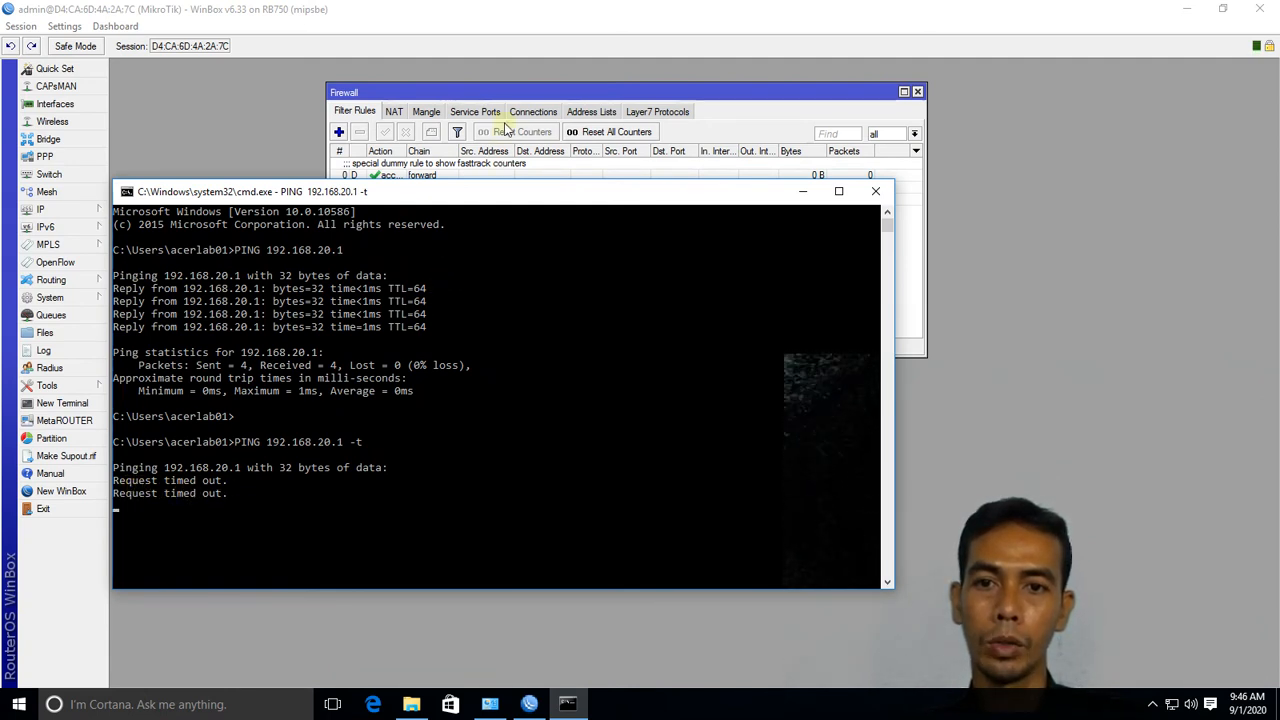
pyautogui.moveTo(502, 92); pyautogui.dragTo(539, 104)
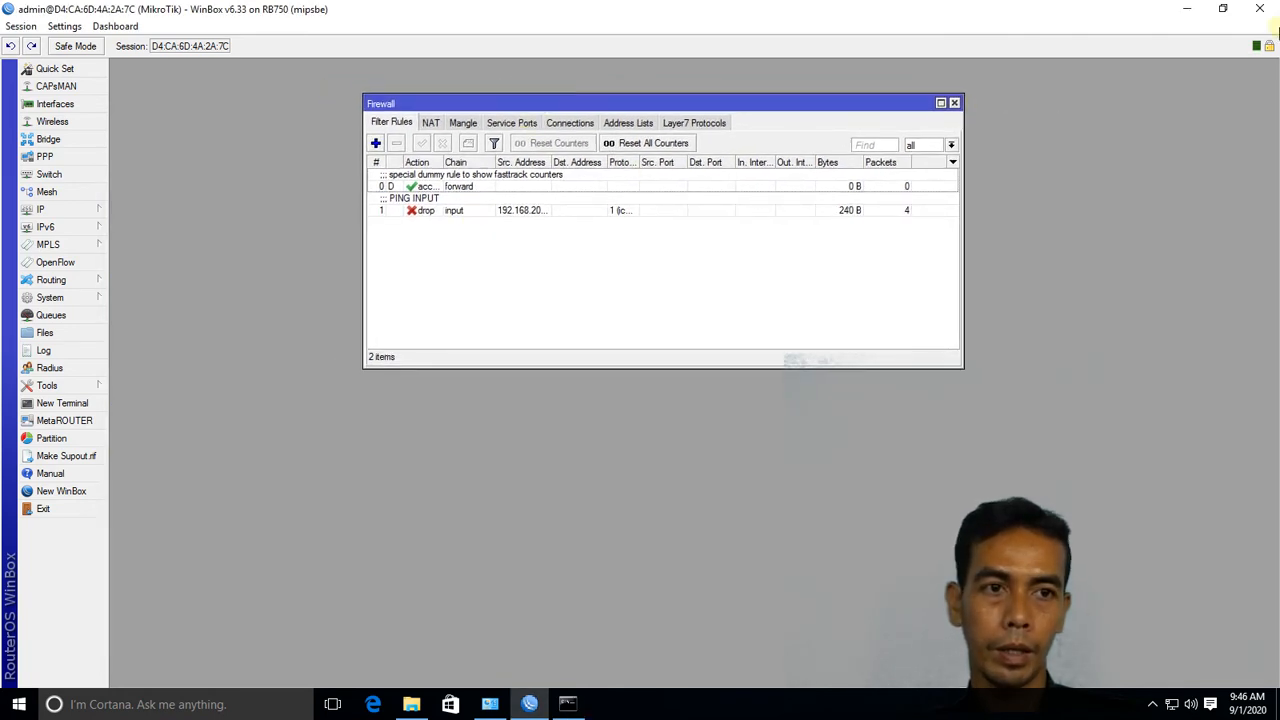
pyautogui.click(1230, 10)
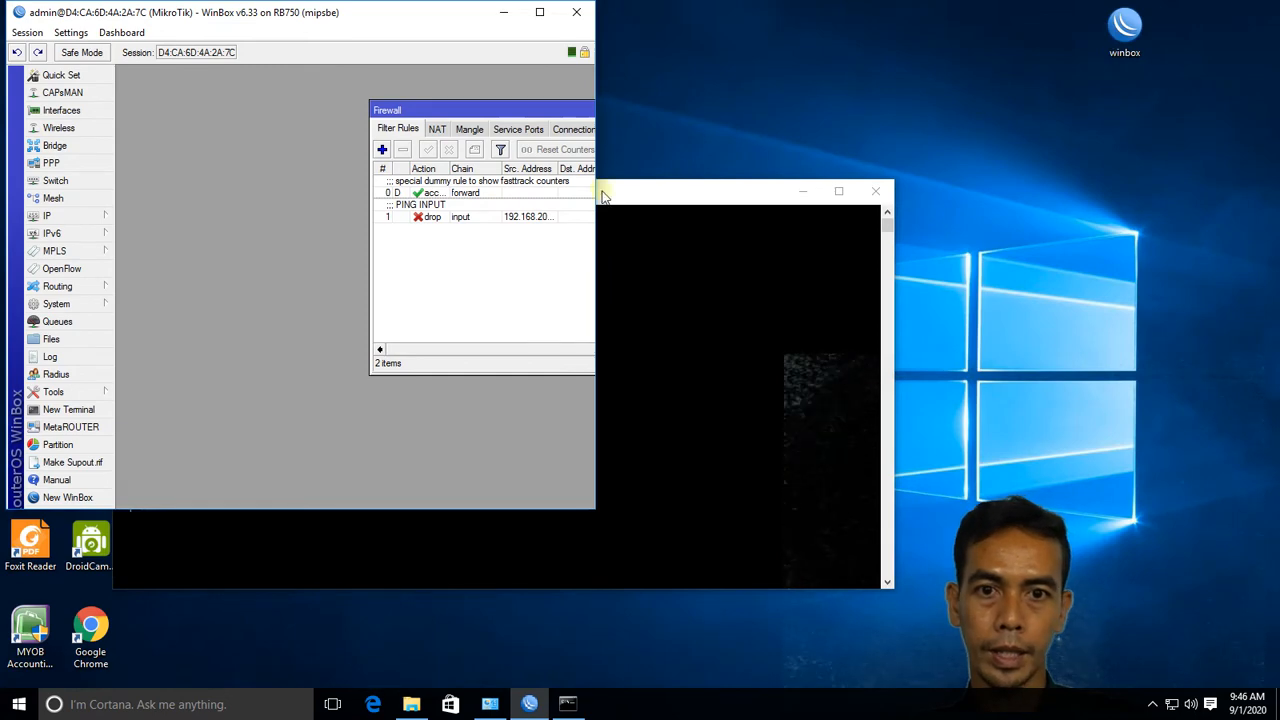
pyautogui.moveTo(630, 193); pyautogui.dragTo(1150, 98)
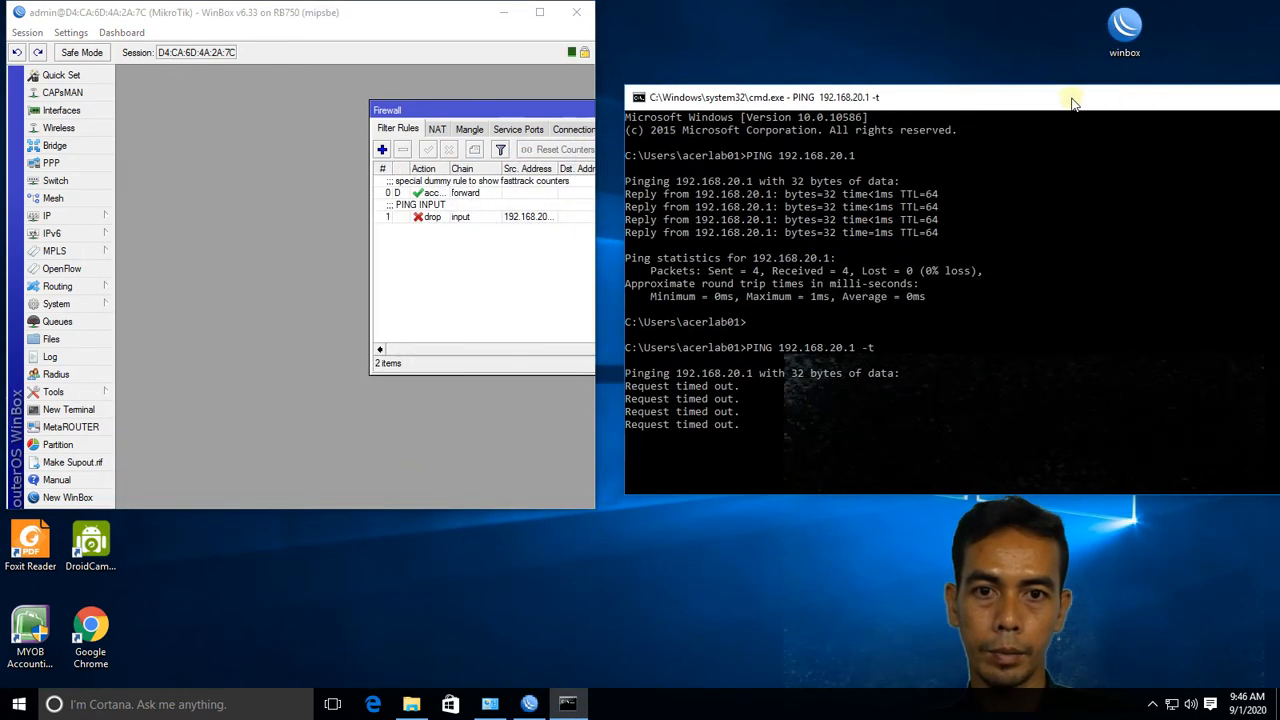
pyautogui.moveTo(460, 115); pyautogui.dragTo(205, 122)
# Disable and re-enable the PING INPUT filter rule twice while the continuous ping runs
pyautogui.click(230, 226)
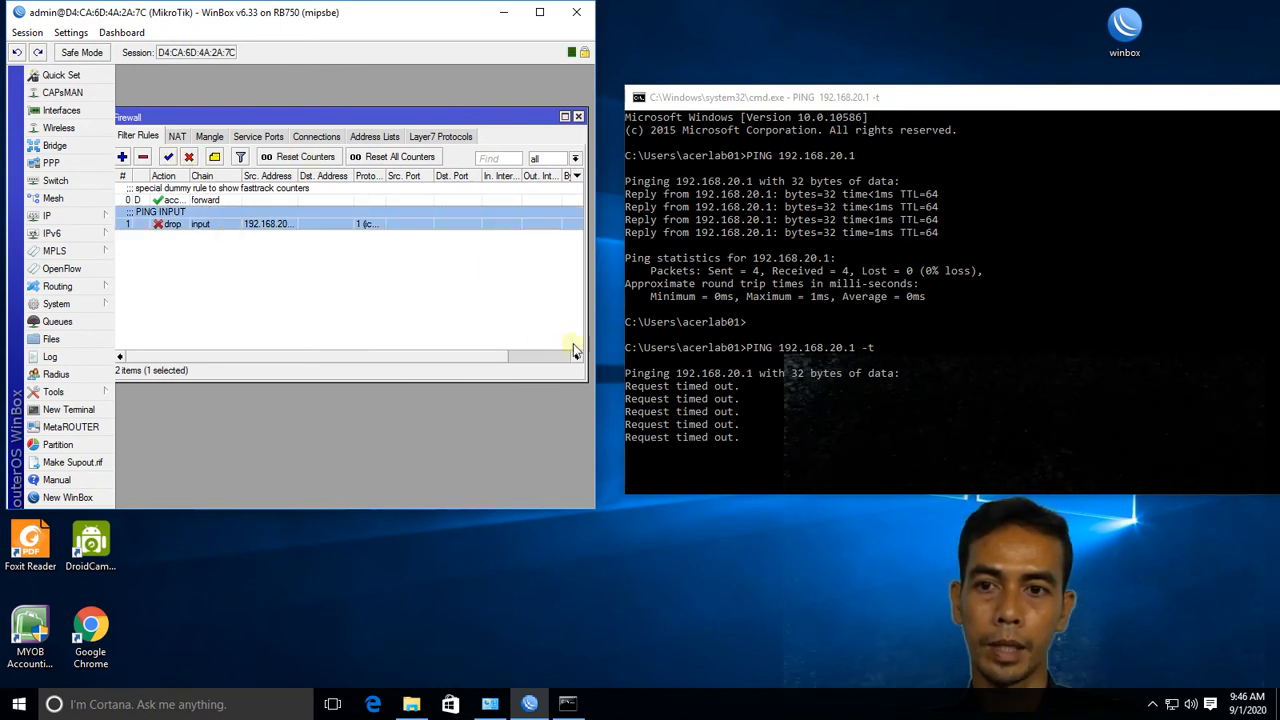
pyautogui.click(189, 158)
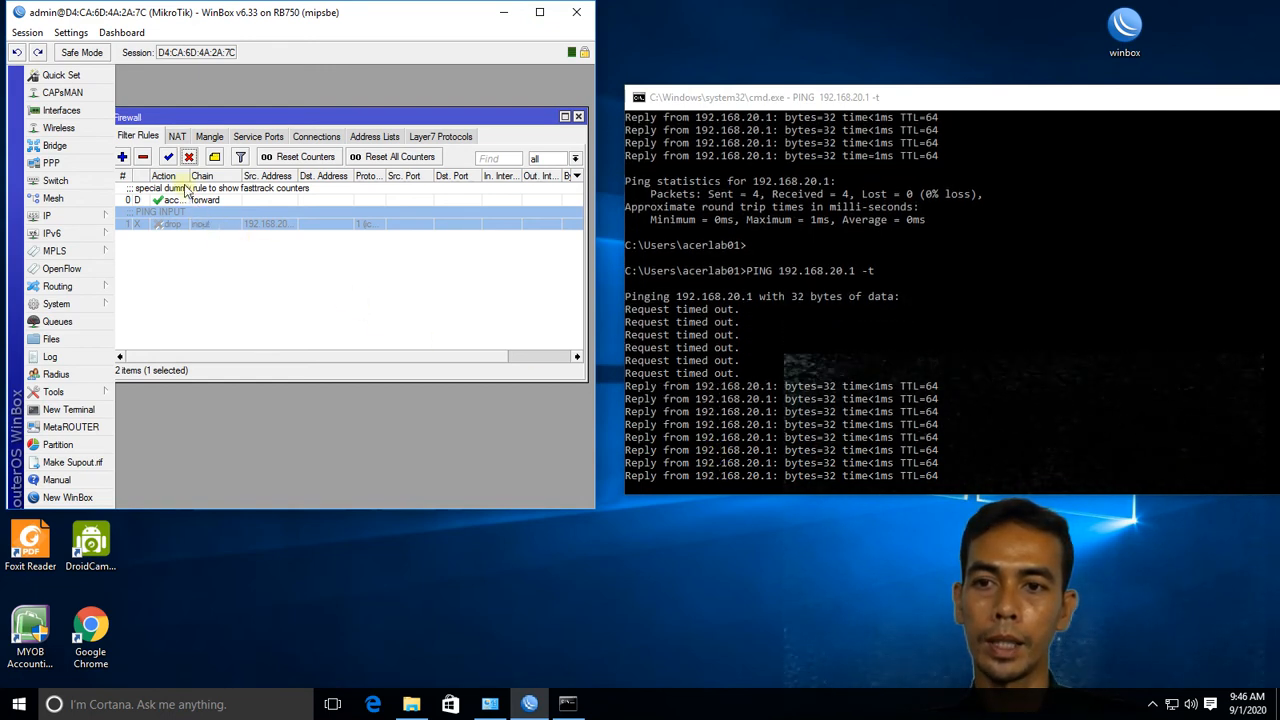
pyautogui.click(168, 157)
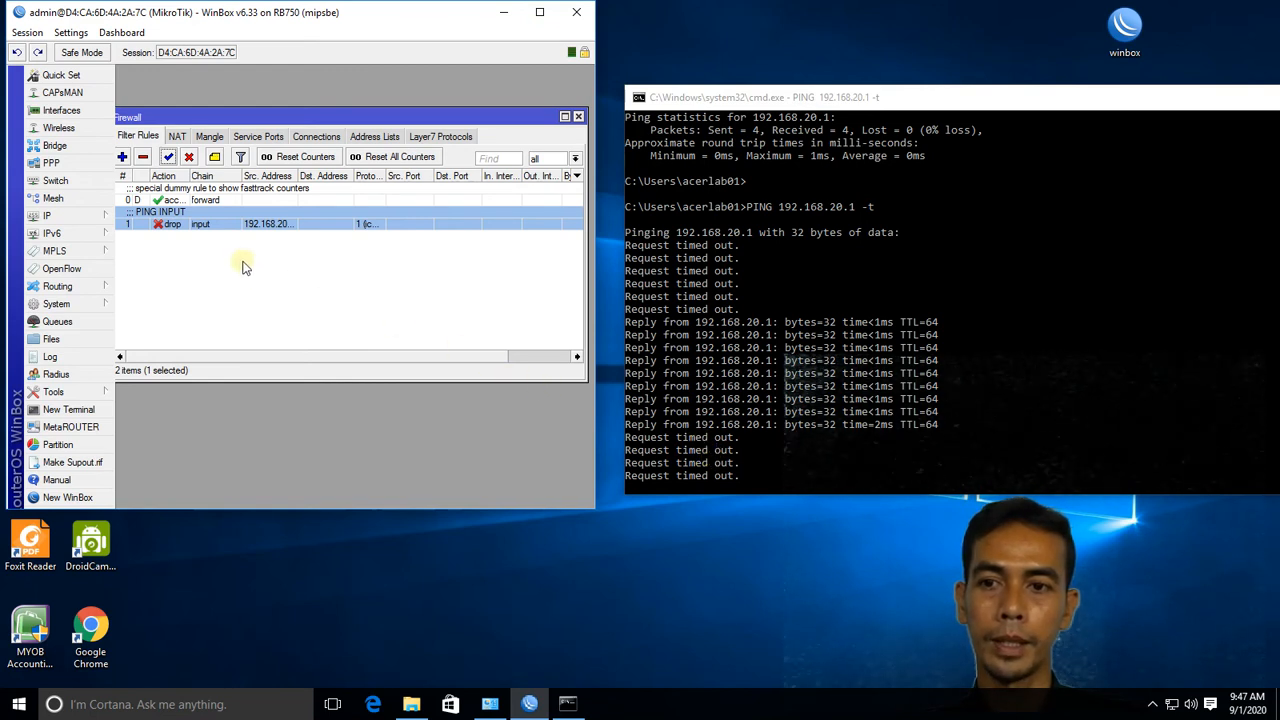
pyautogui.click(189, 158)
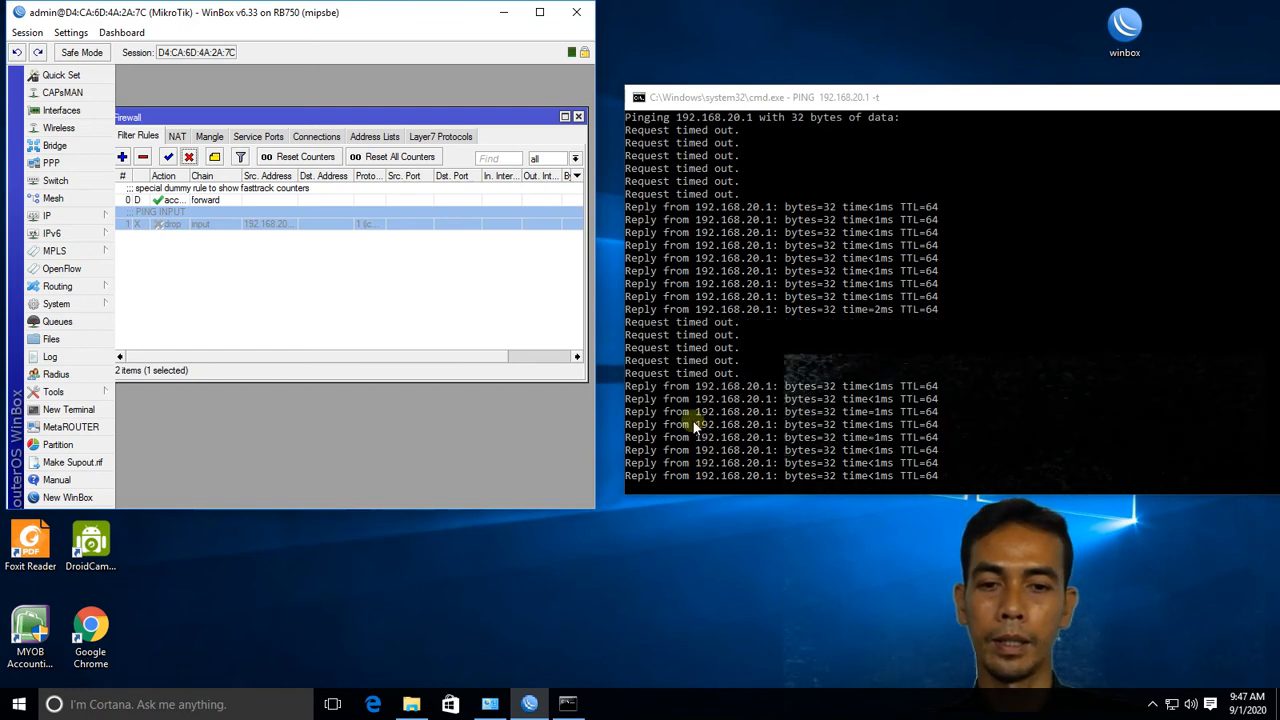
pyautogui.click(170, 158)
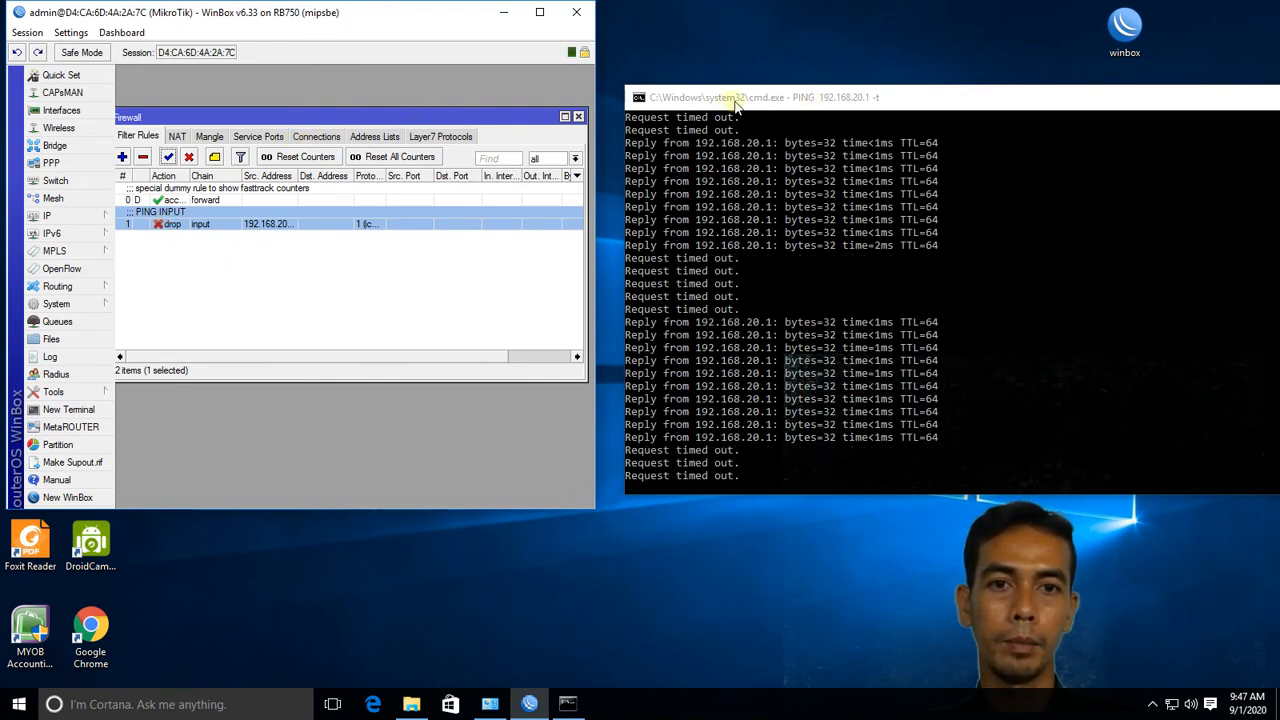
# Bring the Command Prompt window fully into view and stop the continuous ping to 192.168.20.1
pyautogui.moveTo(737, 104); pyautogui.dragTo(527, 108)
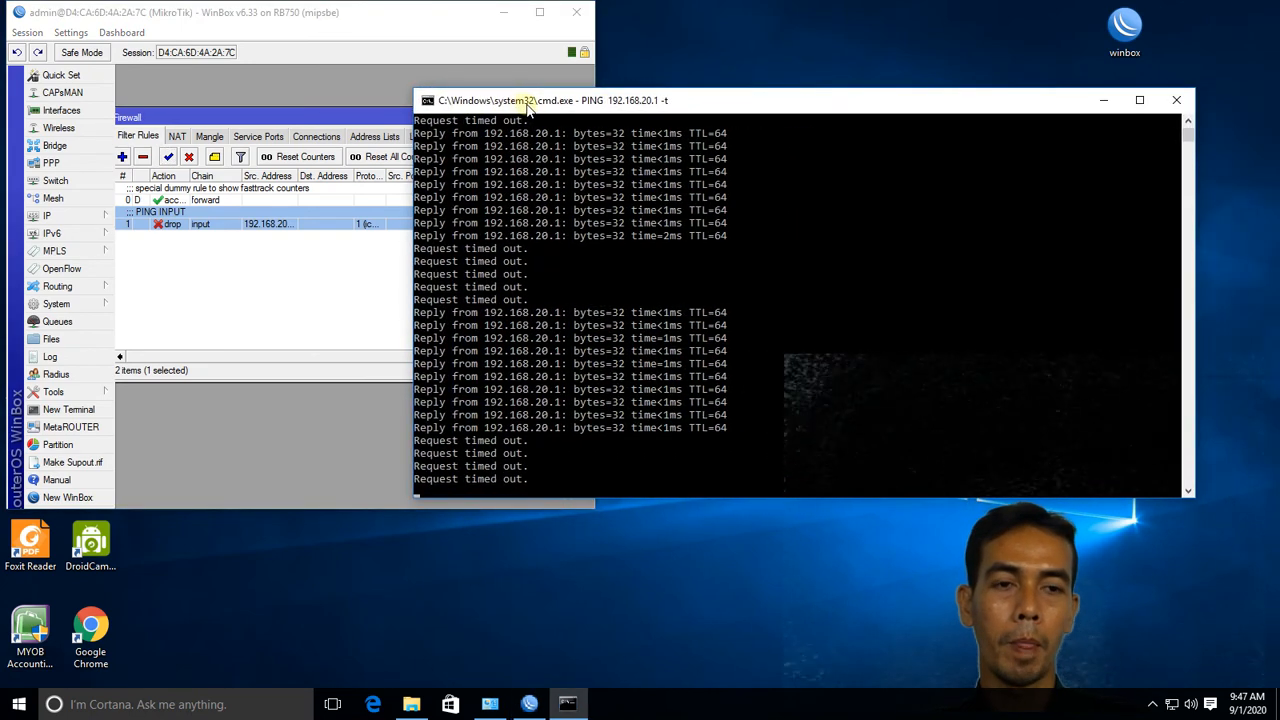
pyautogui.click(548, 302)
pyautogui.hotkey('ctrl', 'c')
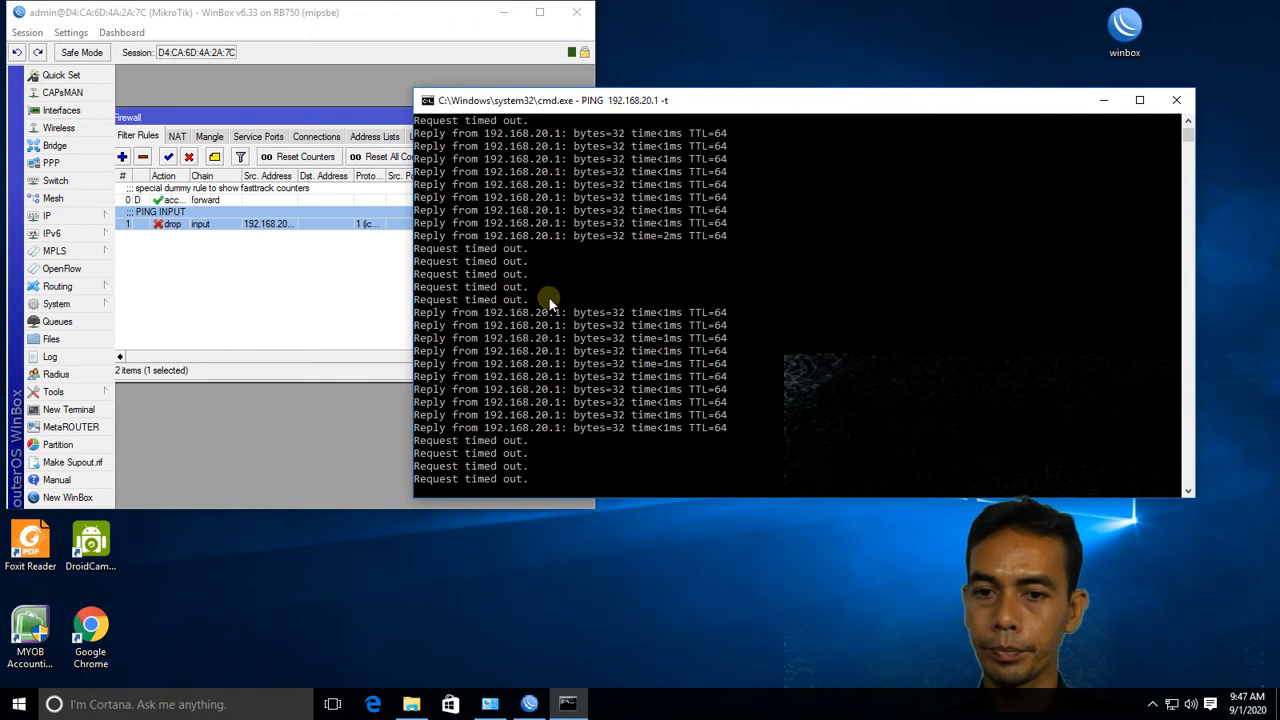
pyautogui.click(621, 240)
pyautogui.hotkey('ctrl', 'c')
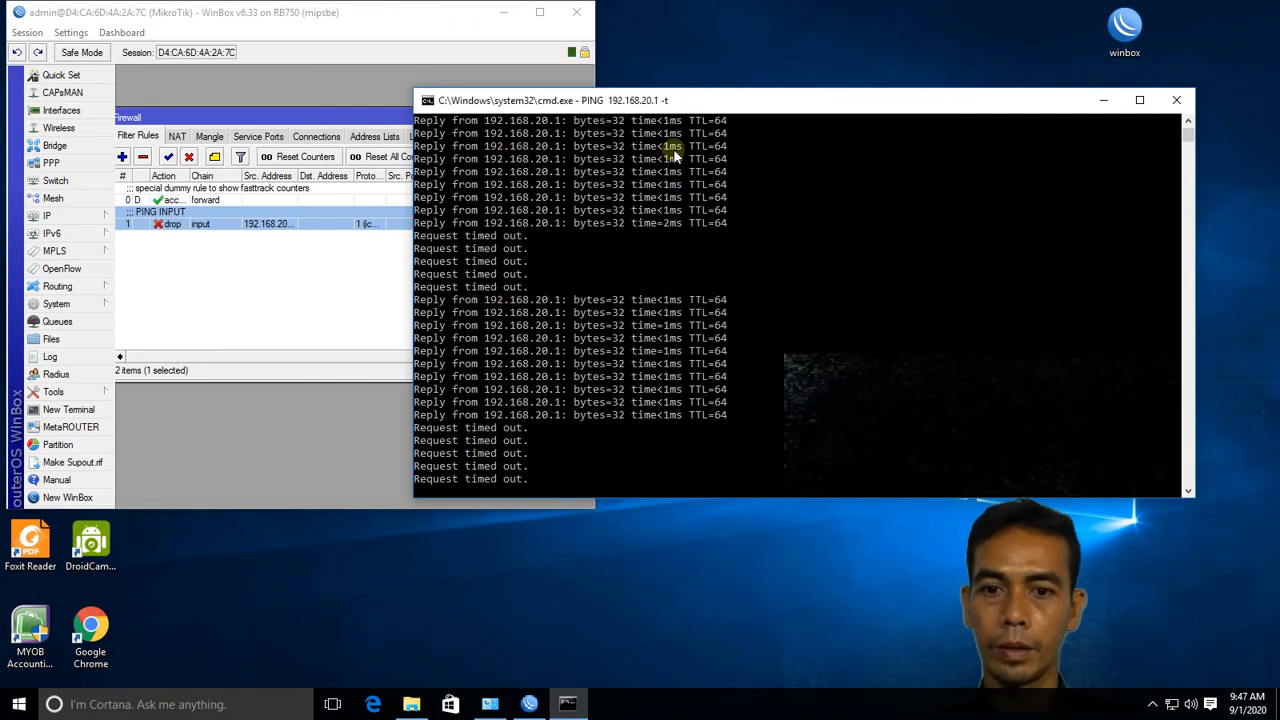
pyautogui.hotkey('ctrl', 'c')
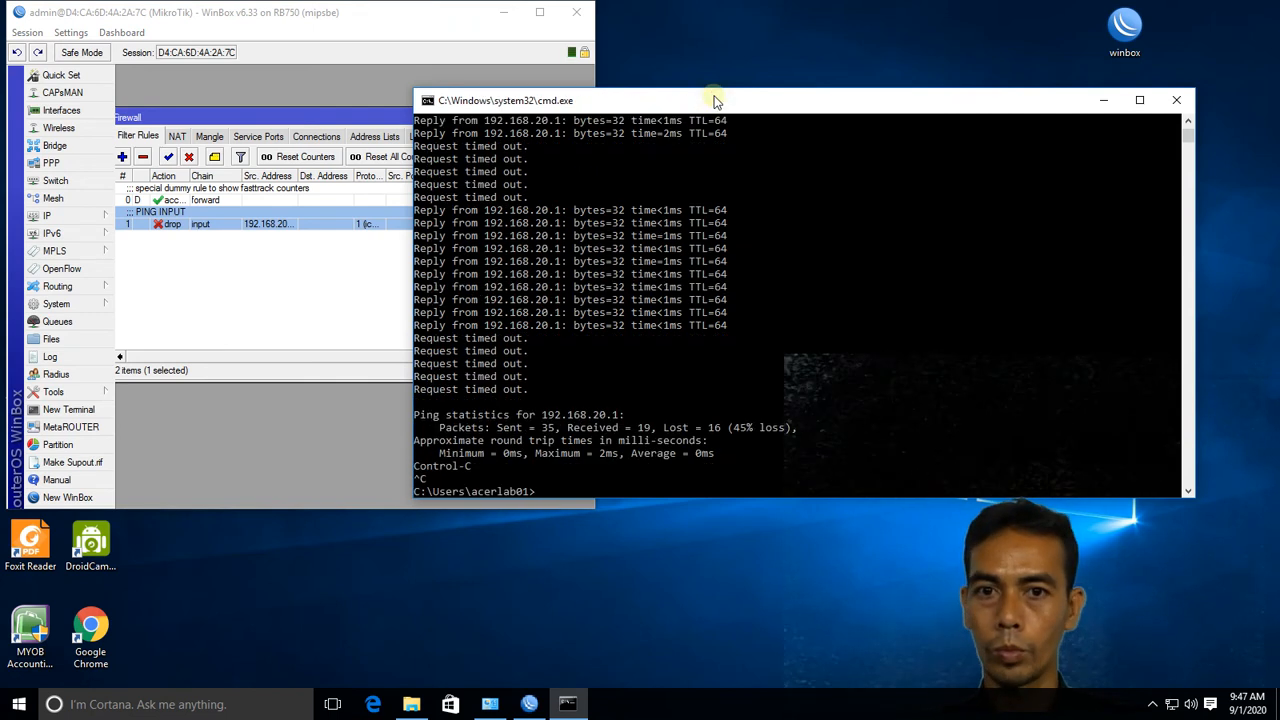
# Test internet reachability from the Command Prompt by running ping google.com
pyautogui.moveTo(715, 100); pyautogui.dragTo(698, 37)
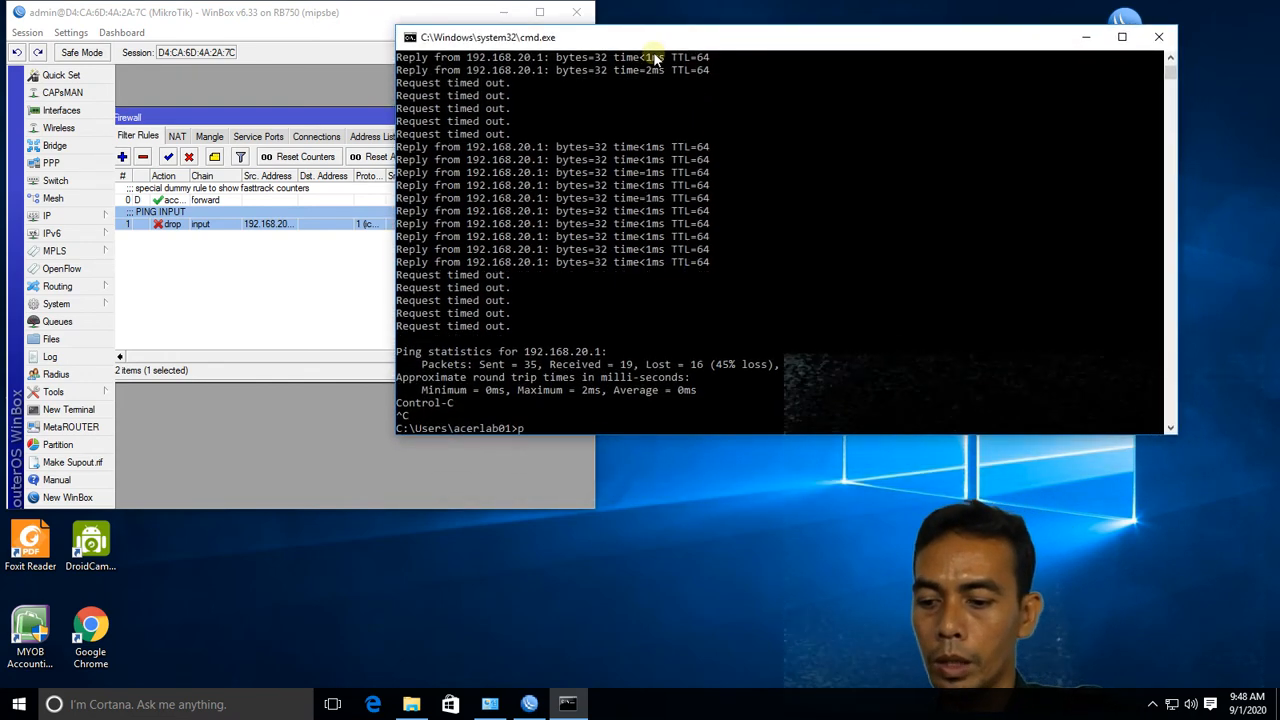
pyautogui.write('ping google.com')
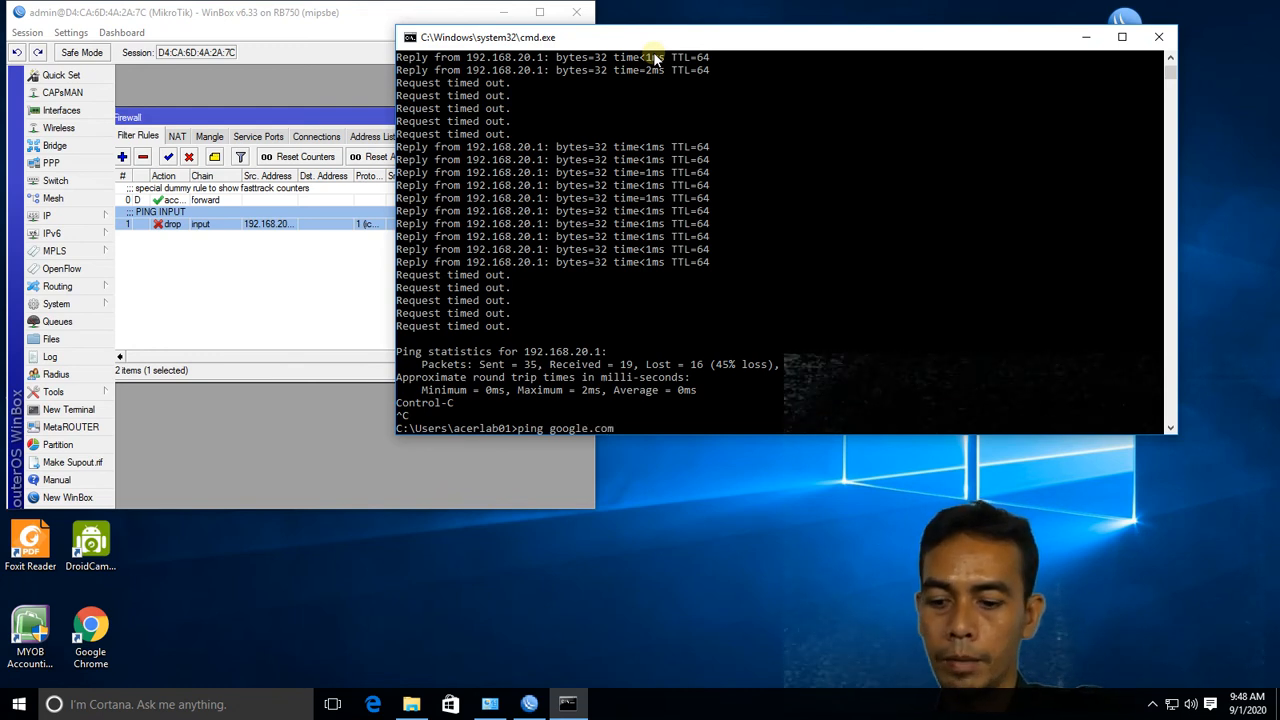
pyautogui.press('Return')
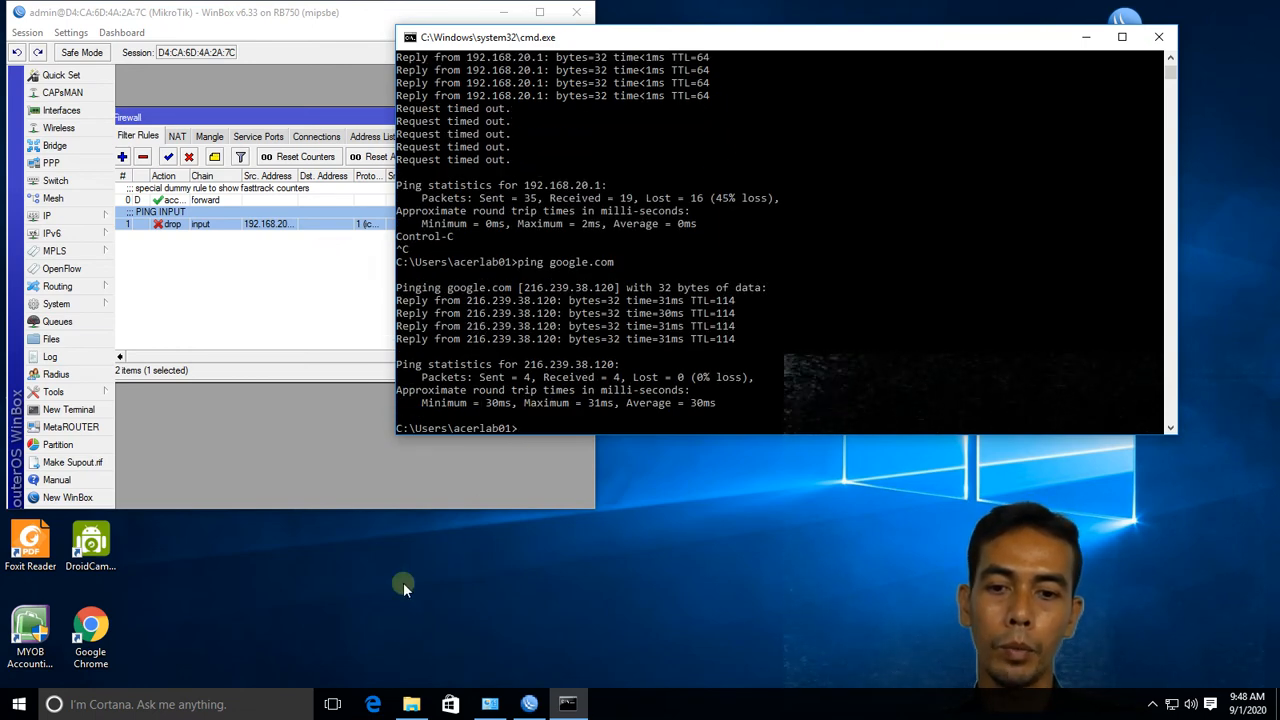
# Open Google Chrome and search the web for mikrotik rb 1100 to test browsing
pyautogui.doubleClick(89, 636)
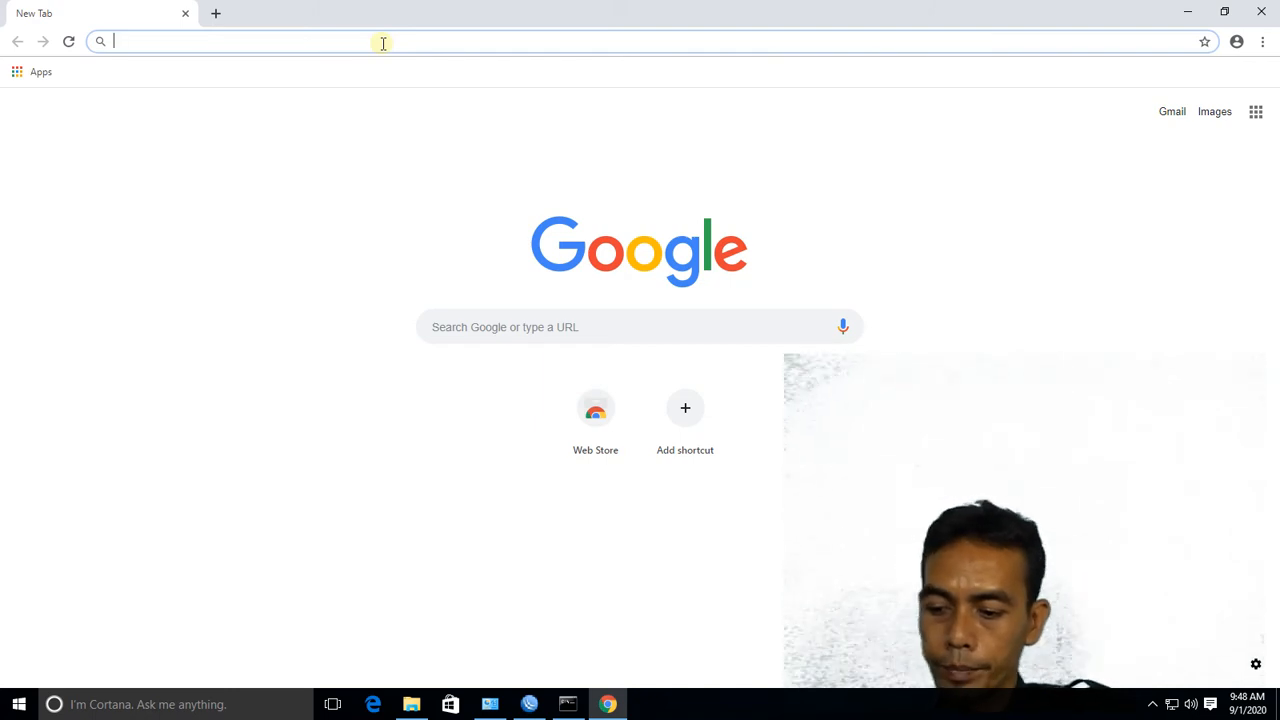
pyautogui.write('miktori')
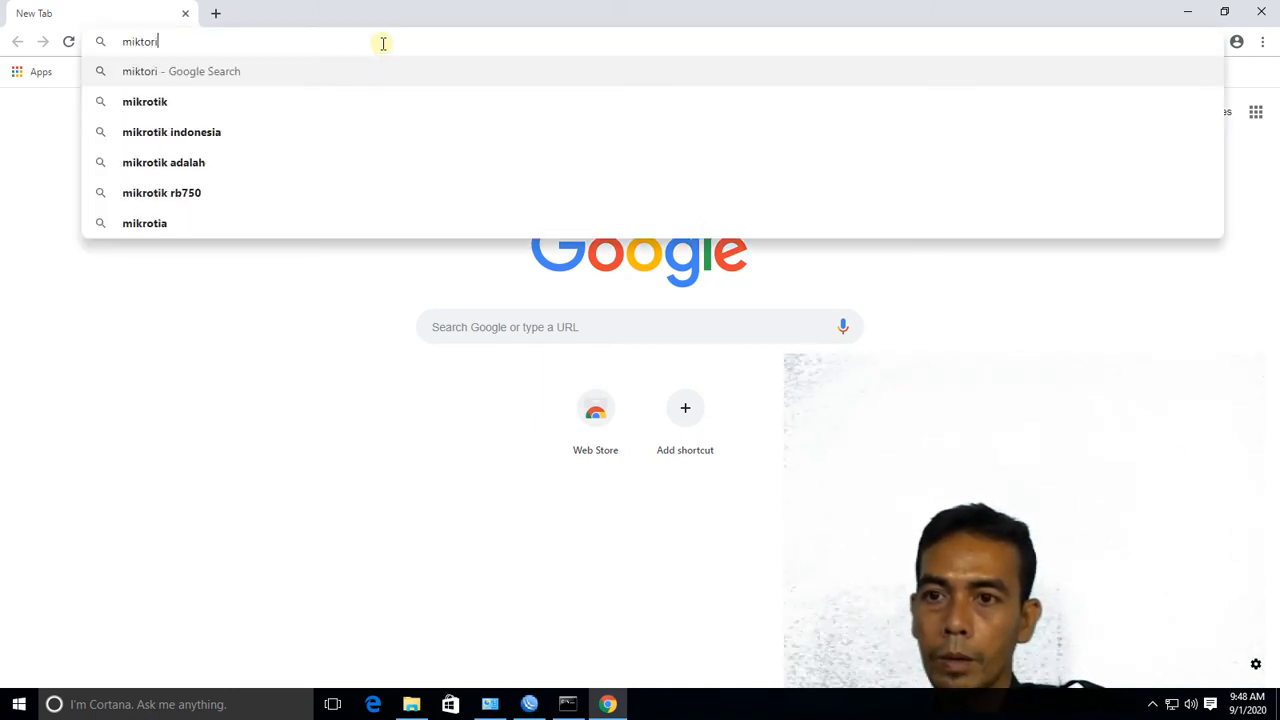
pyautogui.write('k rb')
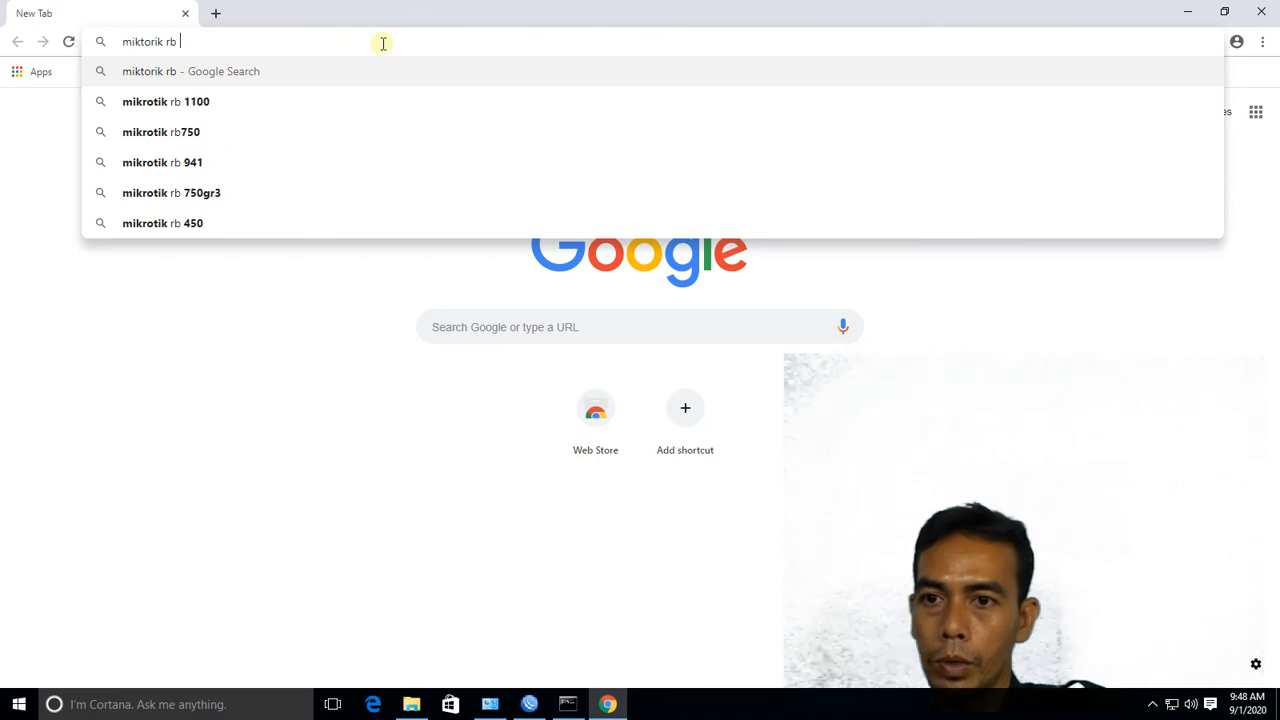
pyautogui.press('Down')
pyautogui.press('Return')
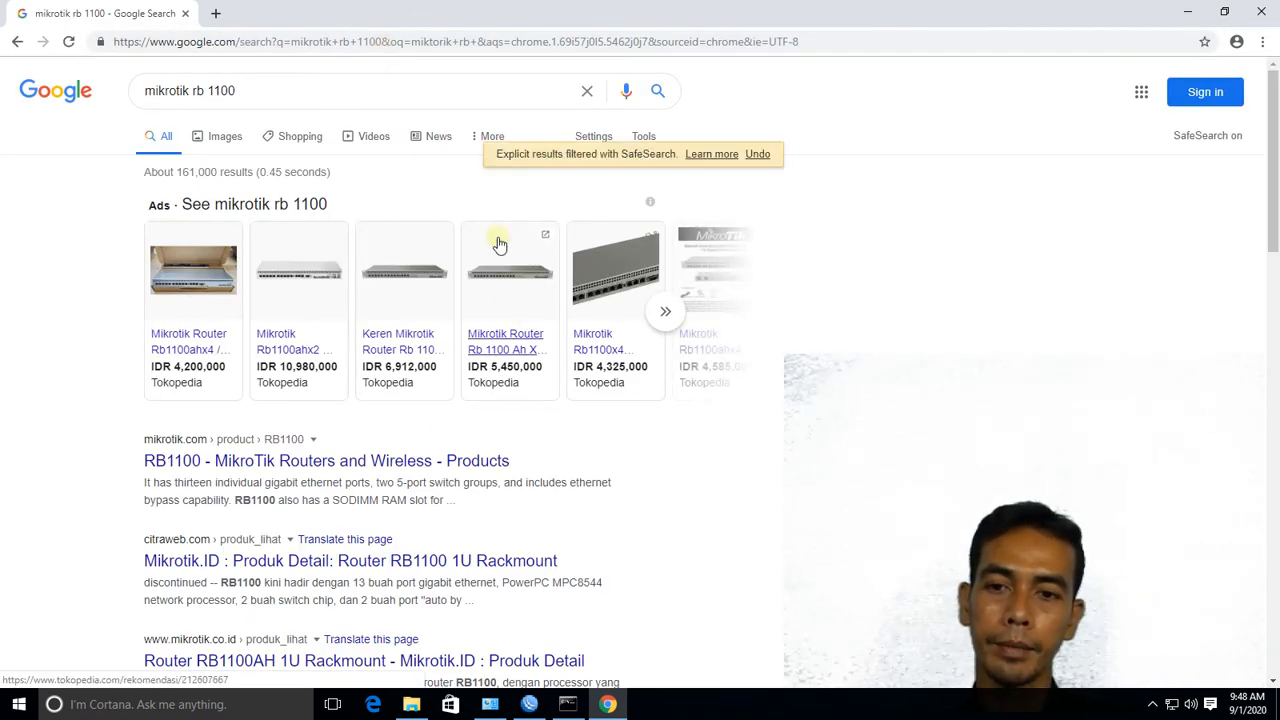
# Run ping google.com again in the Command Prompt, and minimize the Command Prompt and Chrome
pyautogui.click(570, 705)
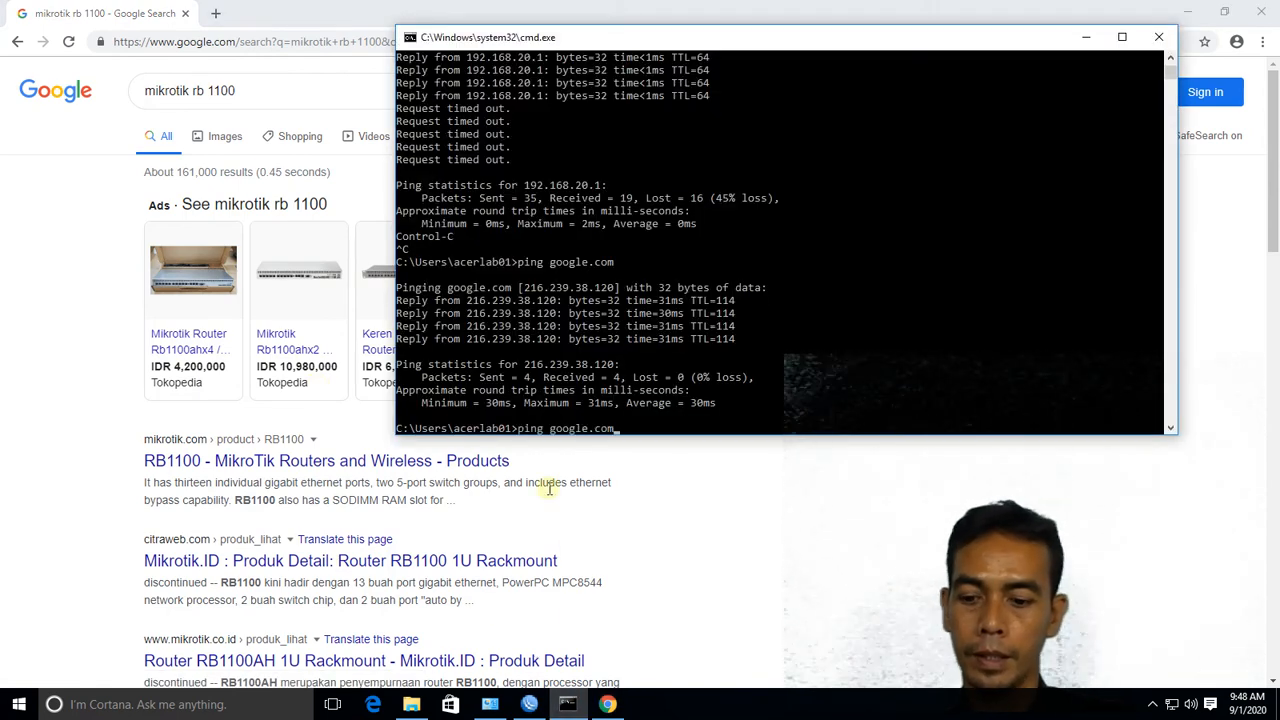
pyautogui.press('Return')
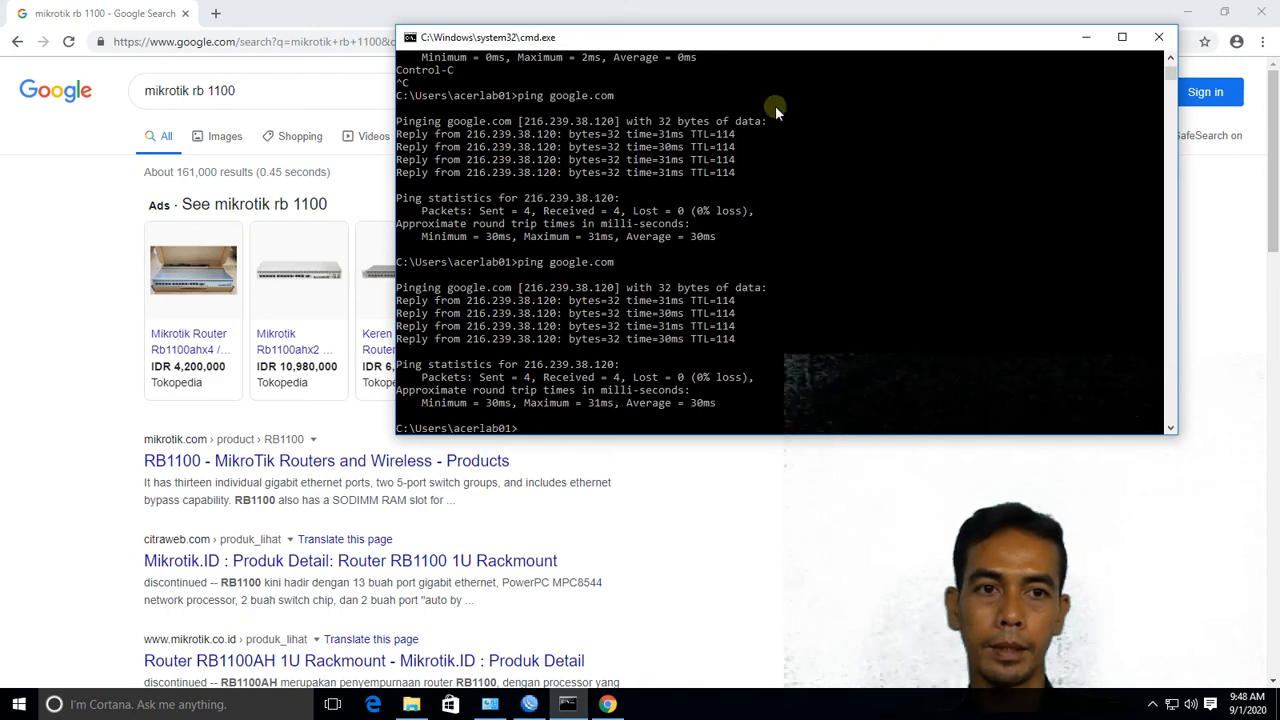
pyautogui.click(1088, 40)
pyautogui.click(1182, 12)
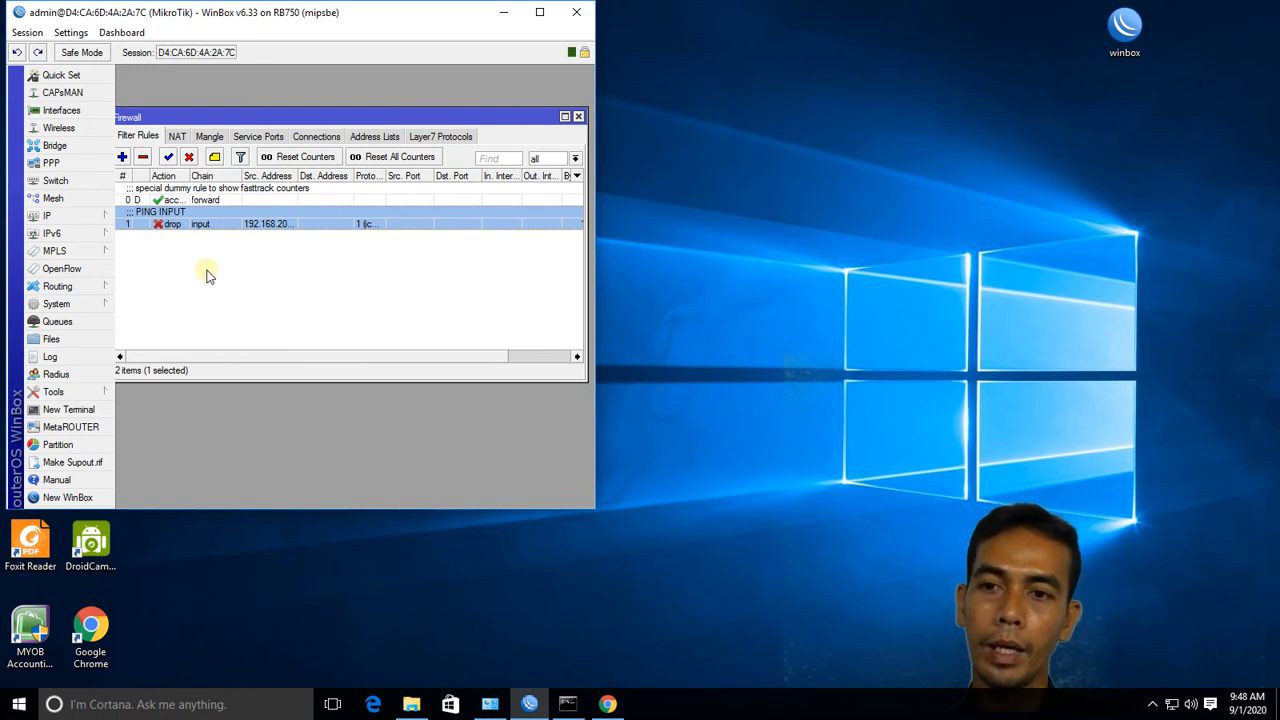
# Change the PING INPUT filter rule's chain to forward, then apply and close the rule
pyautogui.doubleClick(197, 226)
pyautogui.click(309, 94)
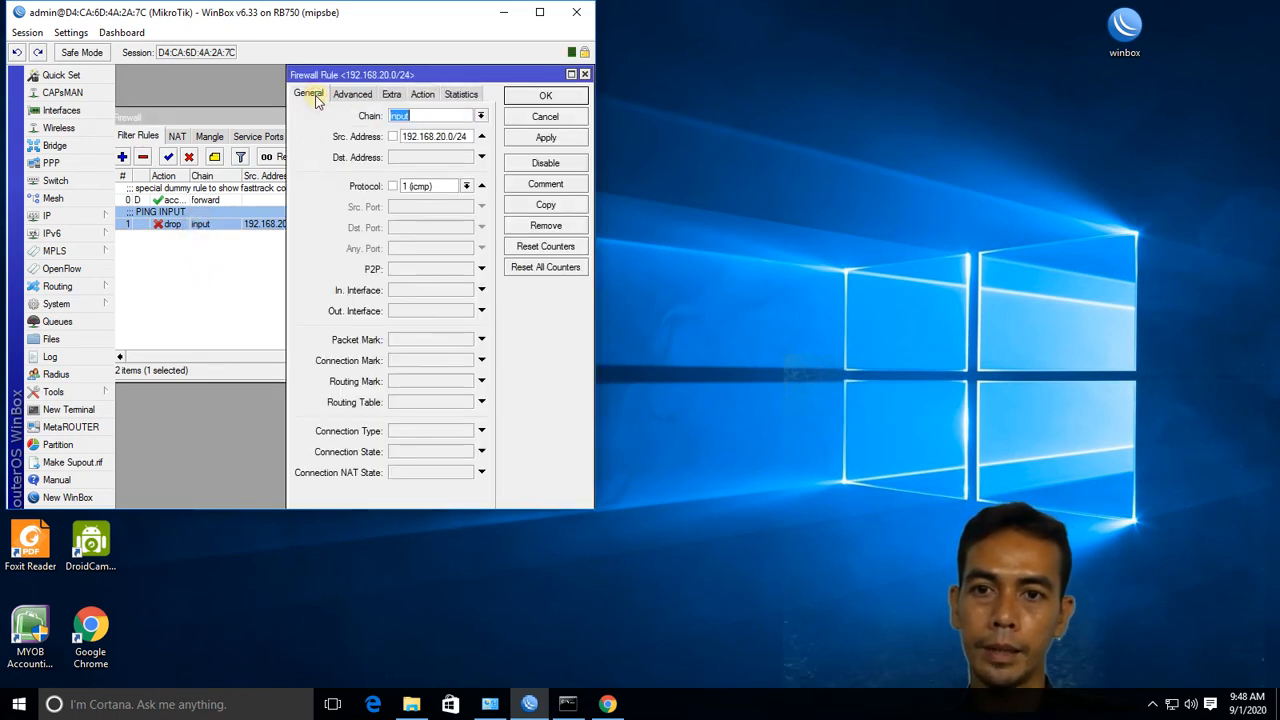
pyautogui.click(479, 116)
pyautogui.click(459, 130)
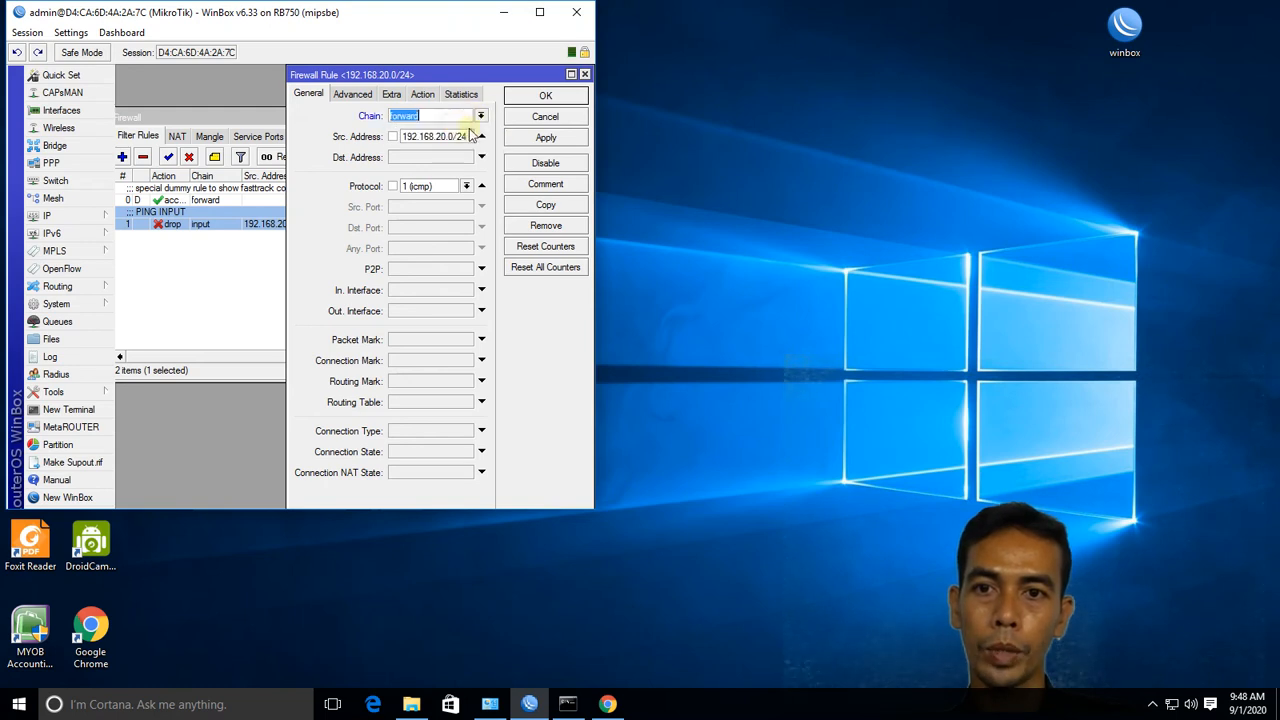
pyautogui.click(545, 137)
pyautogui.click(545, 96)
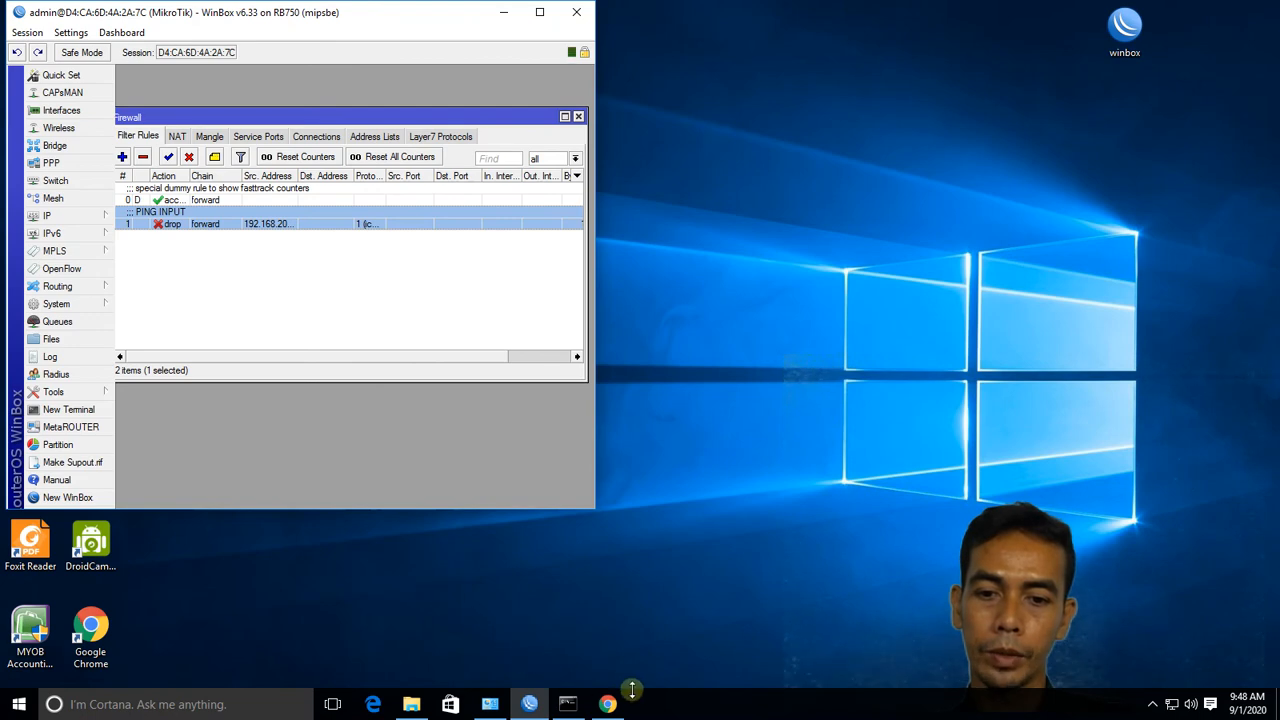
# Switch to the Command Prompt and run ping google.com again to test the forward-chain drop rule
pyautogui.click(567, 704)
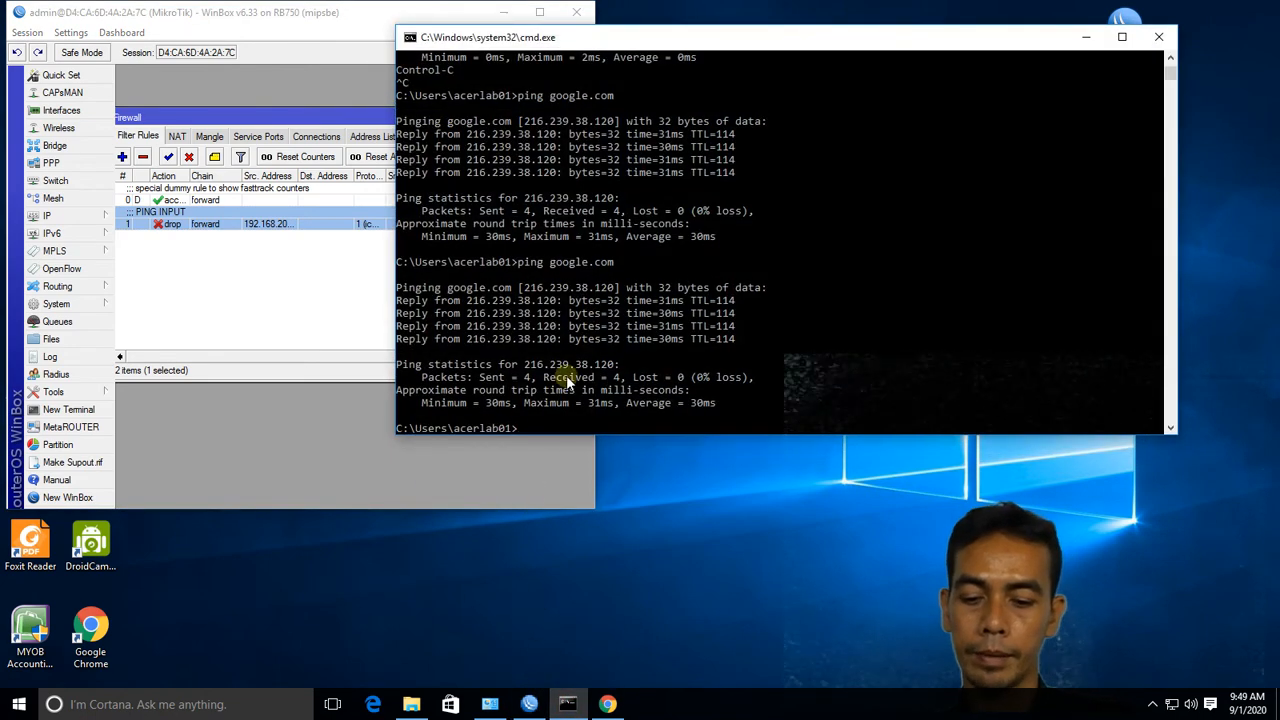
pyautogui.press('Up')
pyautogui.press('Return')
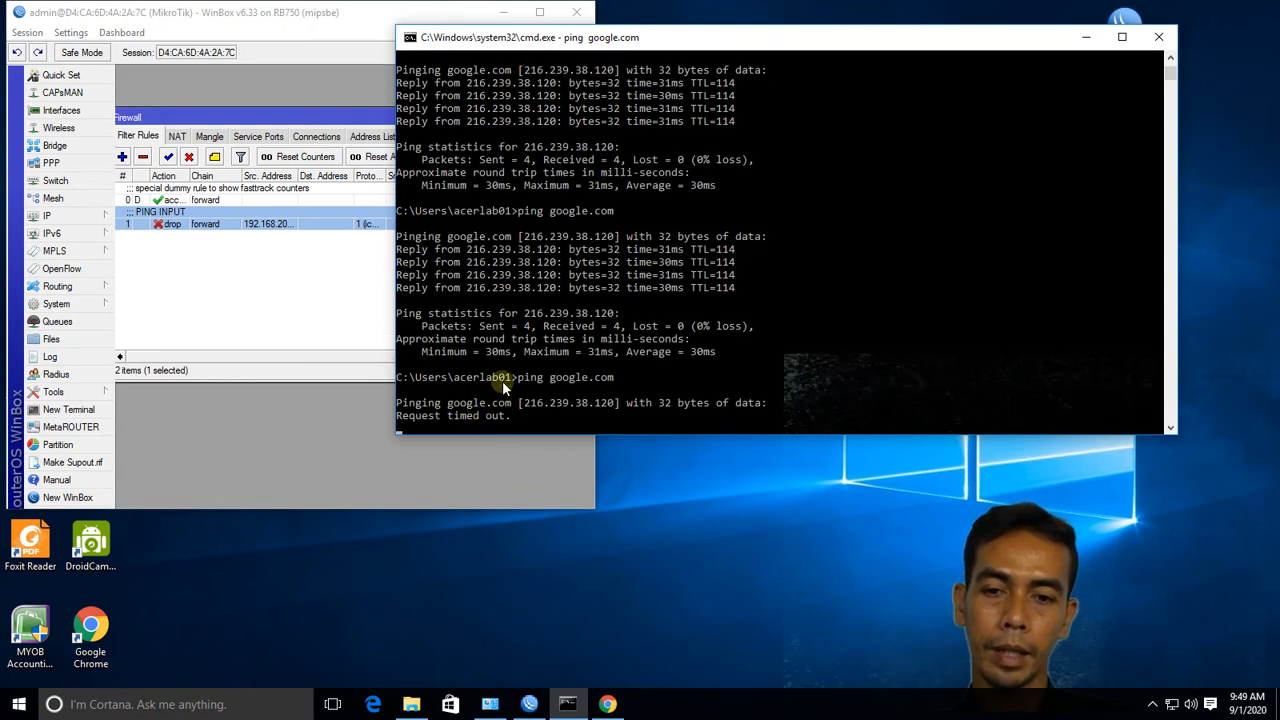
# Test browsing in Google Chrome by reloading the mikrotik rb 1100 results and showing its images, and minimize the Command Prompt and Chrome
pyautogui.click(607, 704)
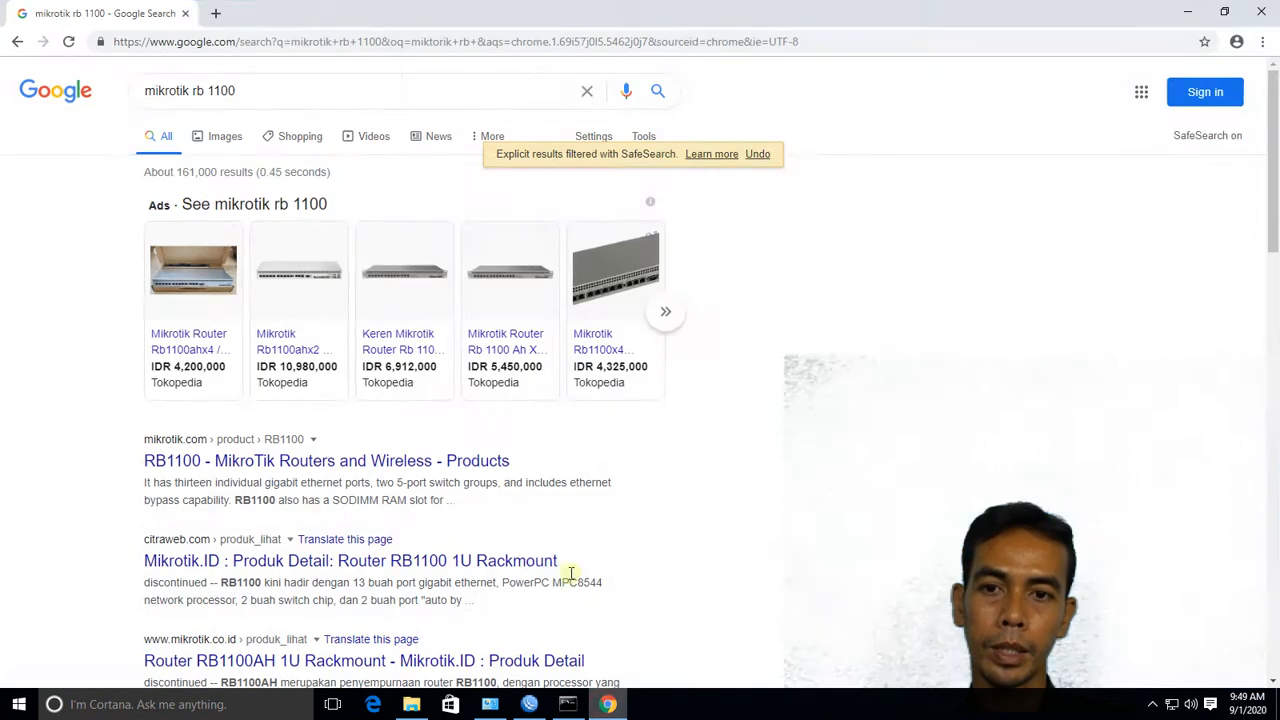
pyautogui.click(164, 150)
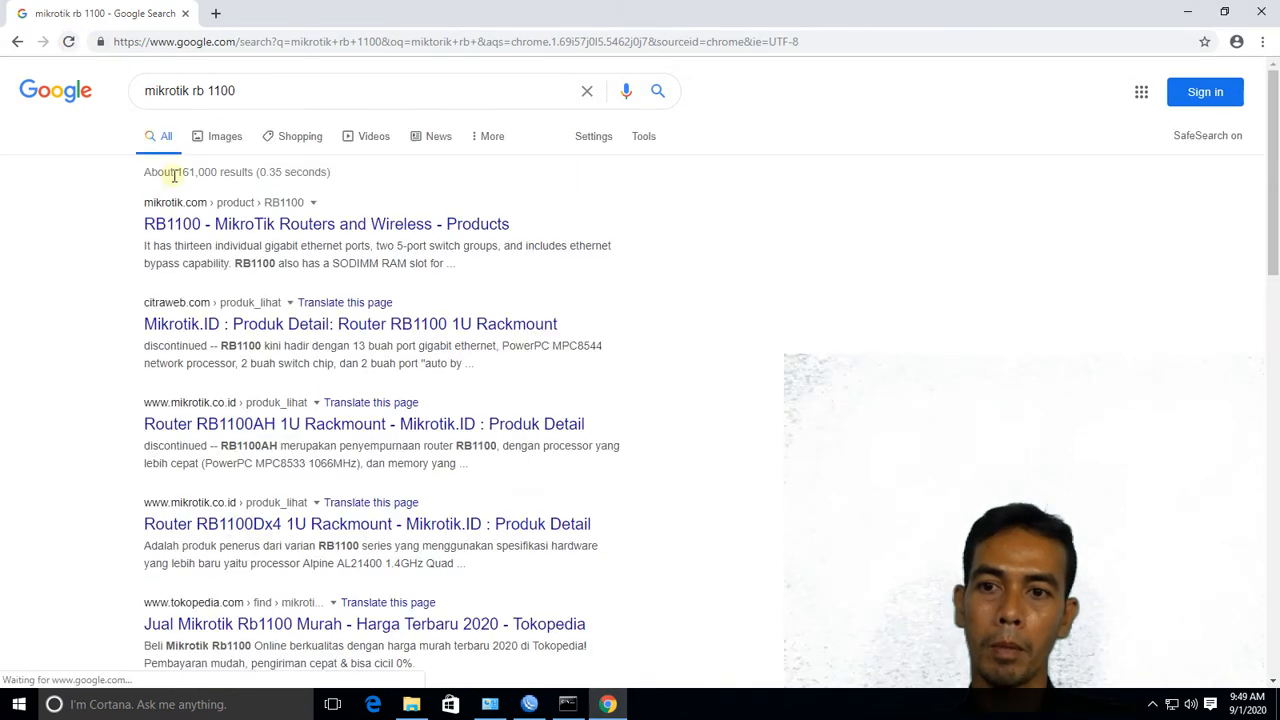
pyautogui.click(224, 140)
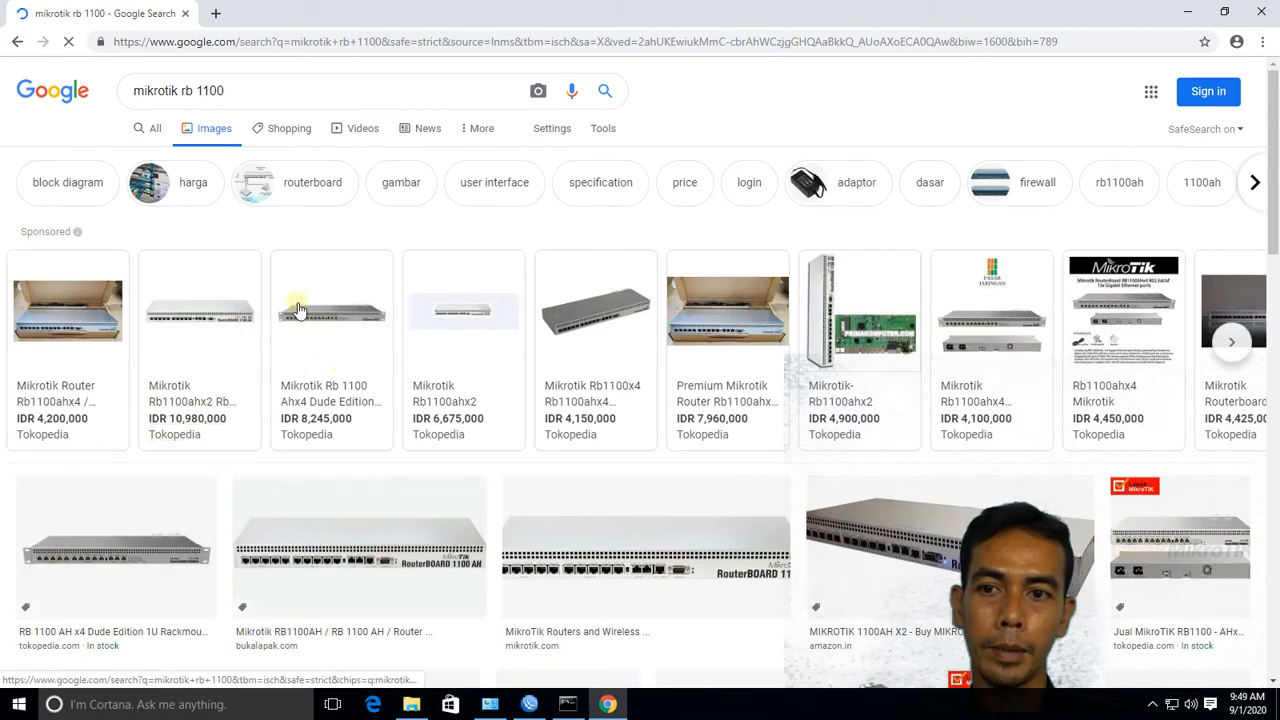
pyautogui.click(567, 704)
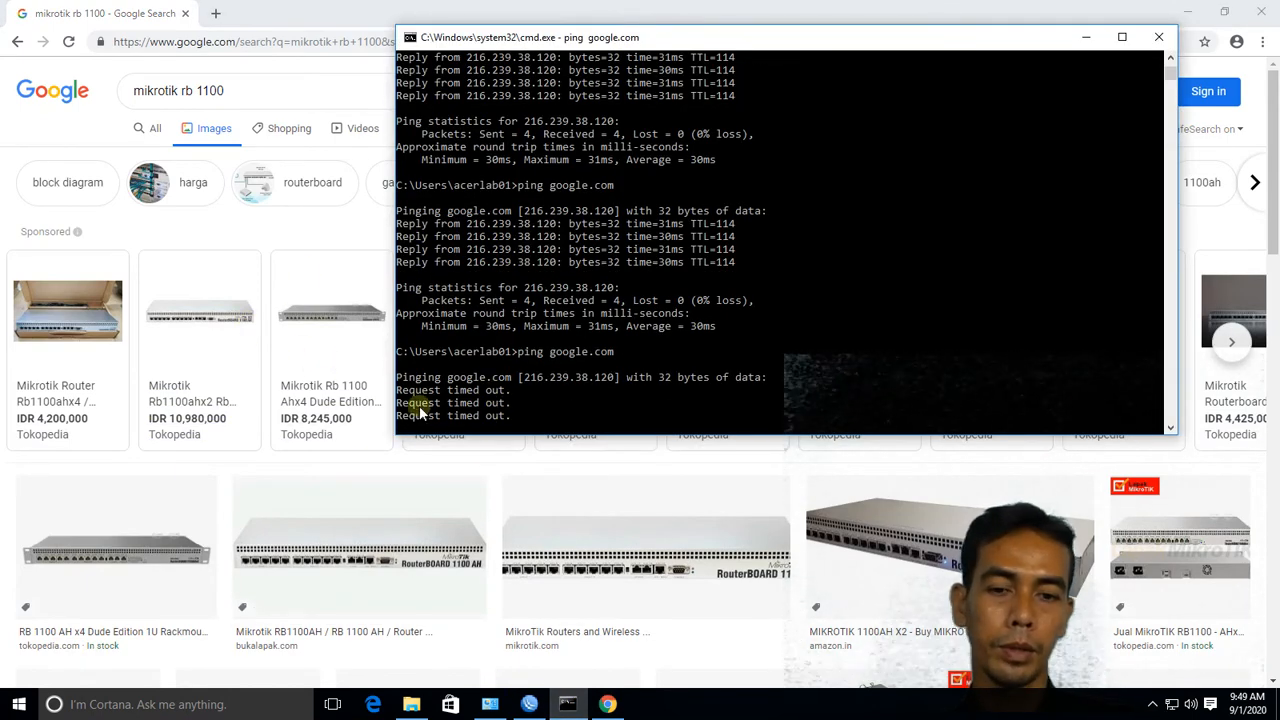
pyautogui.click(1084, 38)
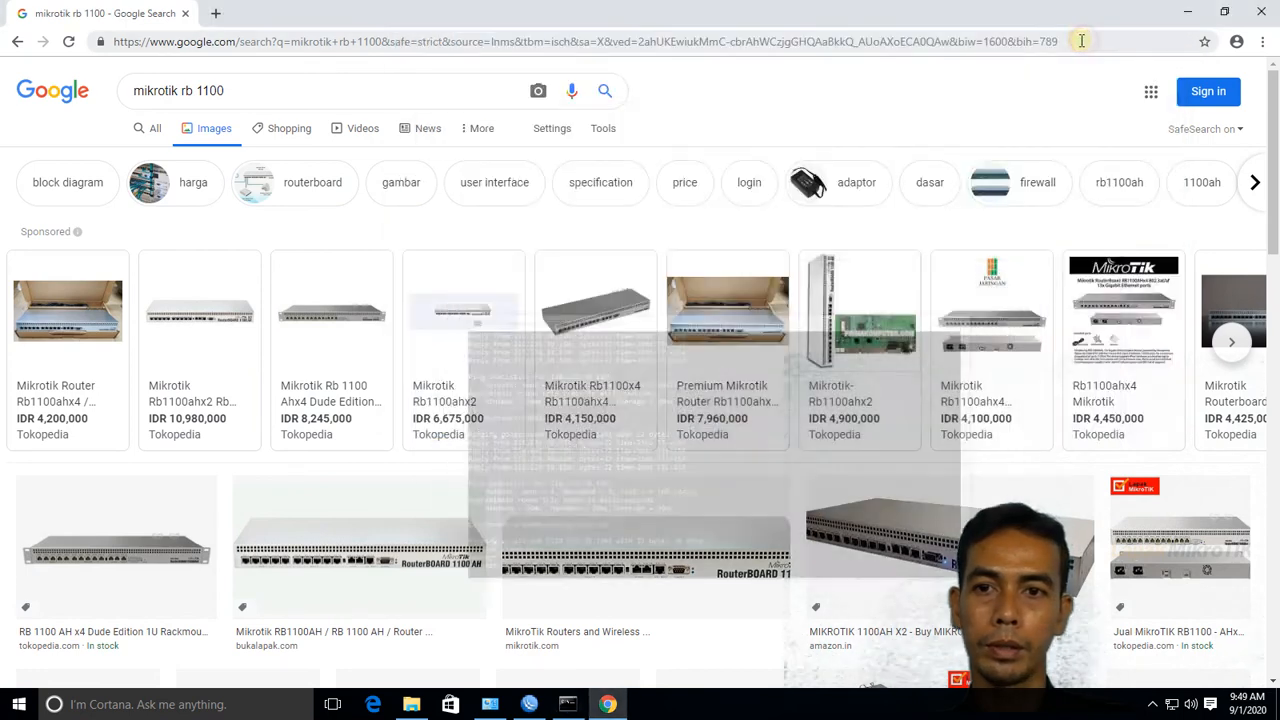
pyautogui.click(1187, 12)
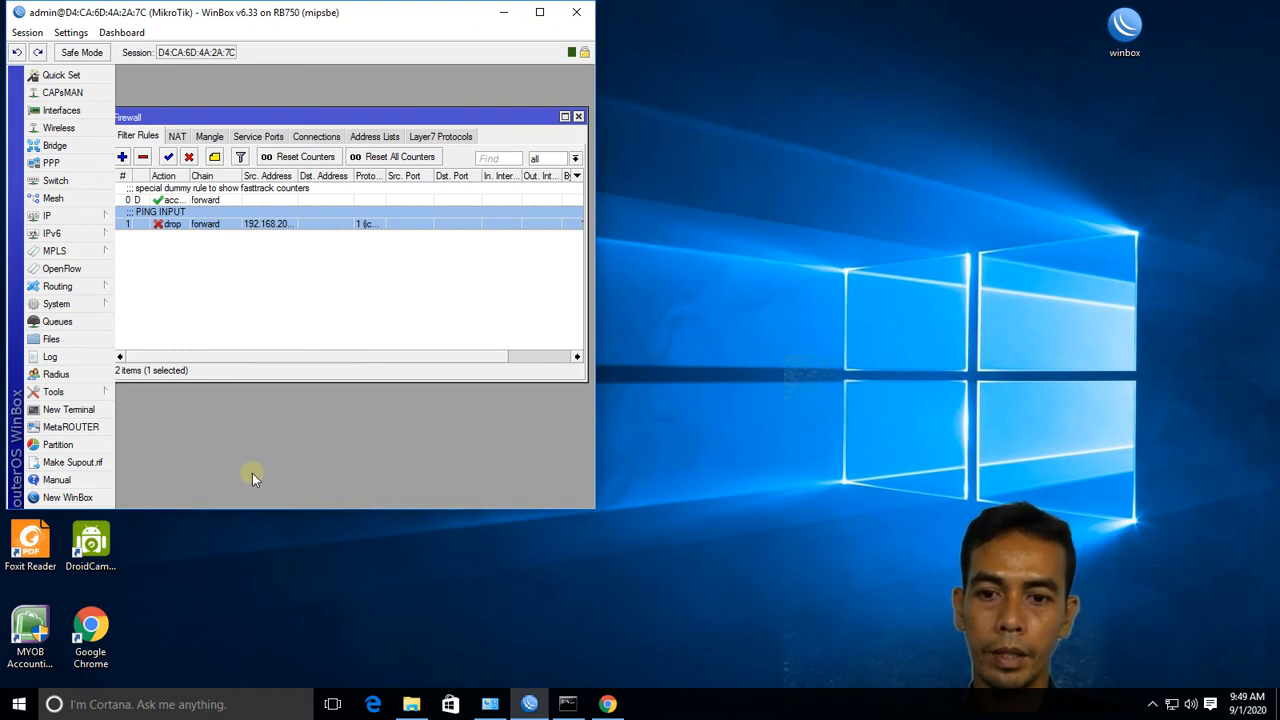
# Open the PING INPUT filter rule in WinBox, and run PING 192.168.20.1 -t in the Command Prompt and stop it
pyautogui.doubleClick(197, 225)
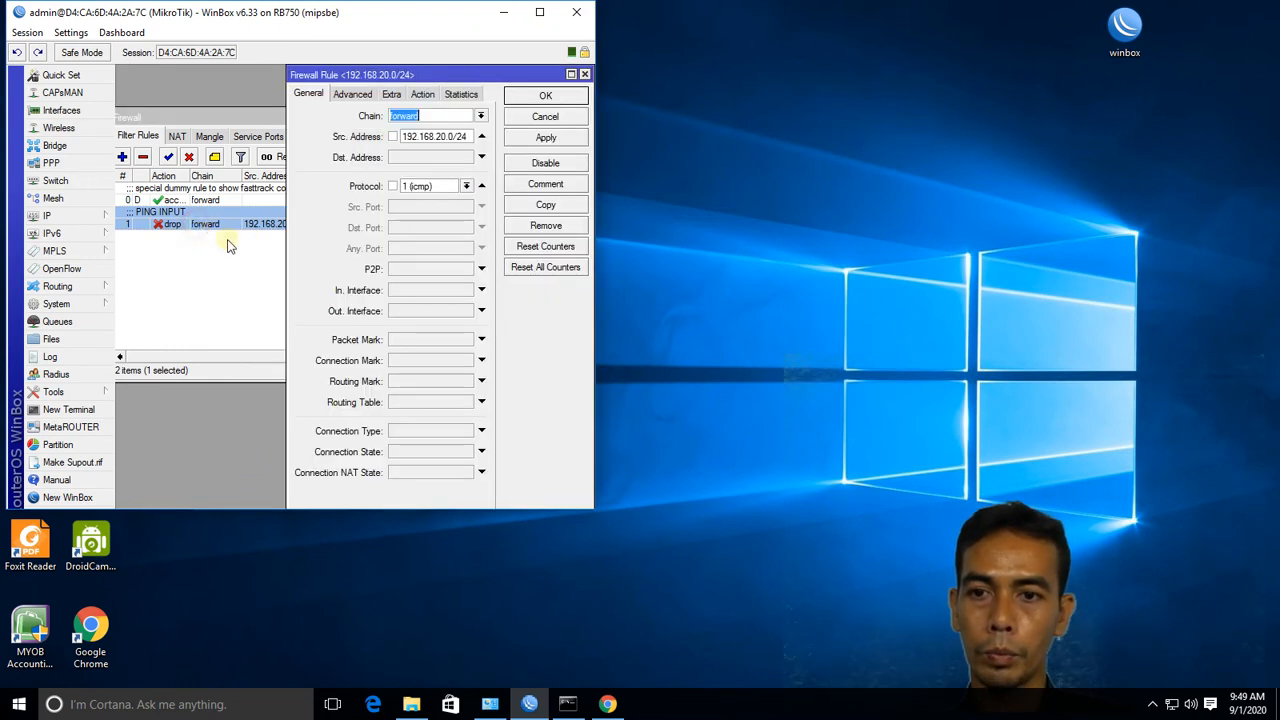
pyautogui.click(569, 704)
pyautogui.write('PING 192.168.20.1 -t')
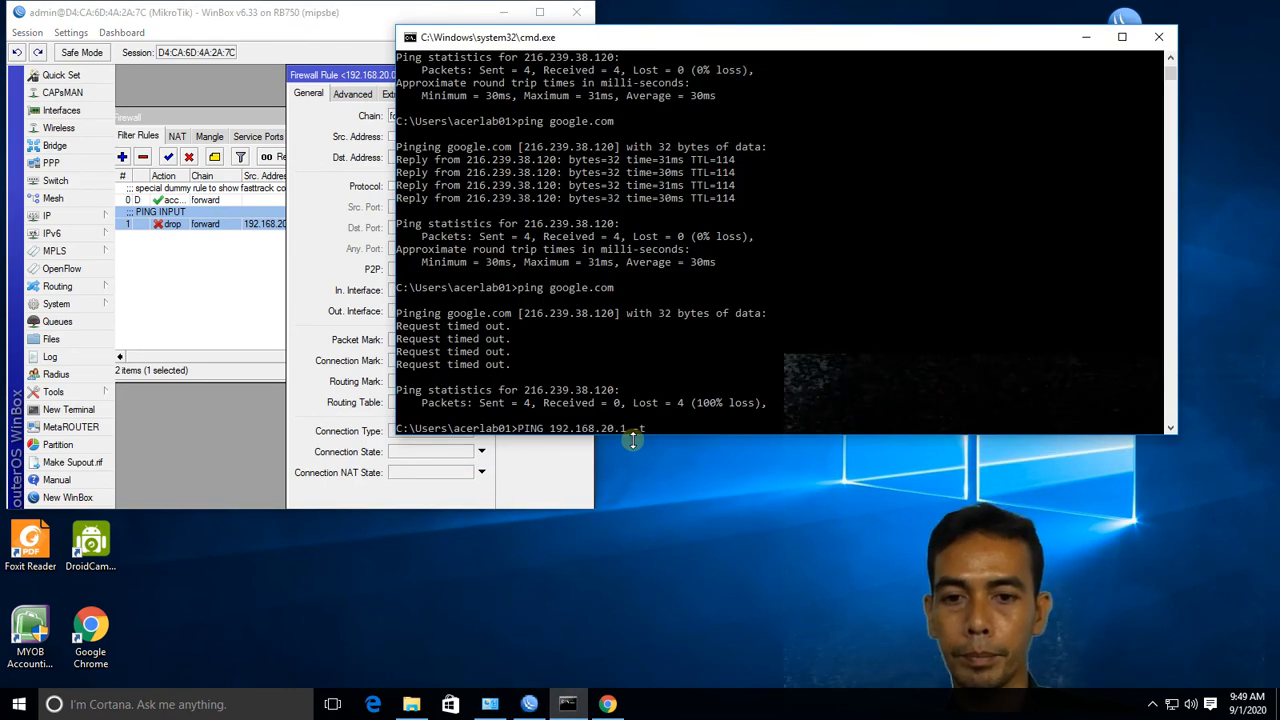
pyautogui.press('Return')
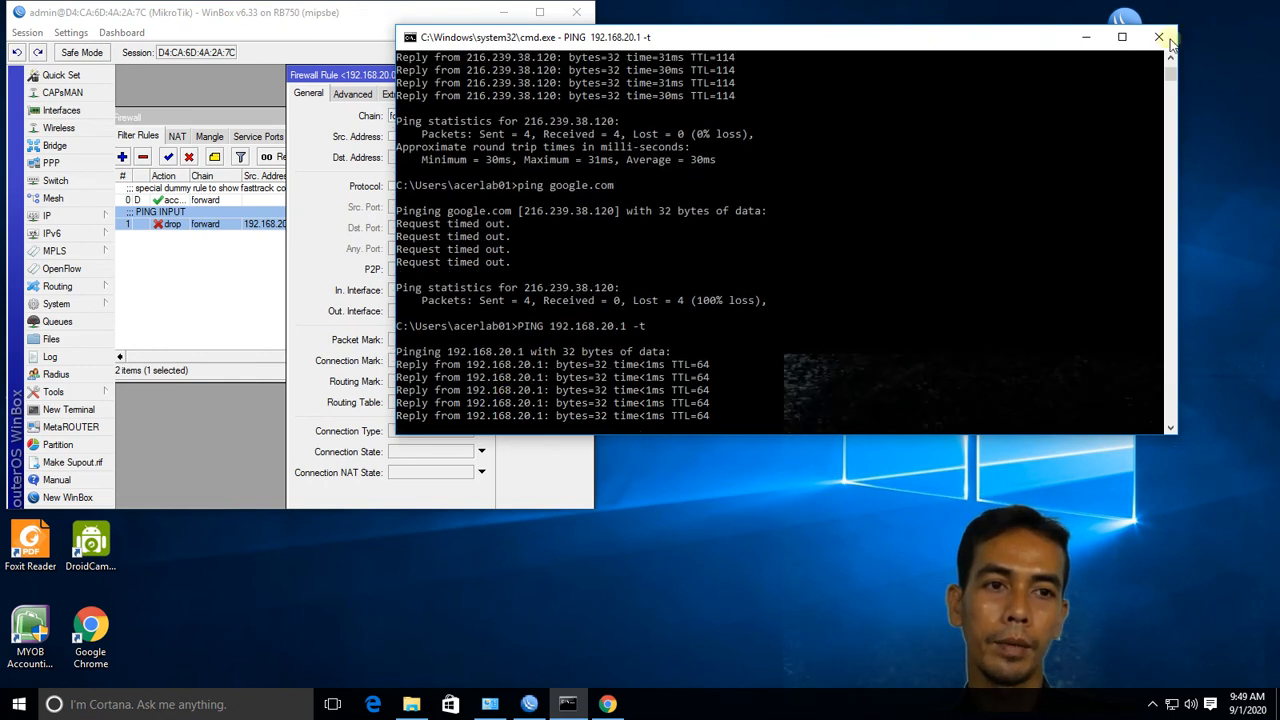
pyautogui.click(803, 261)
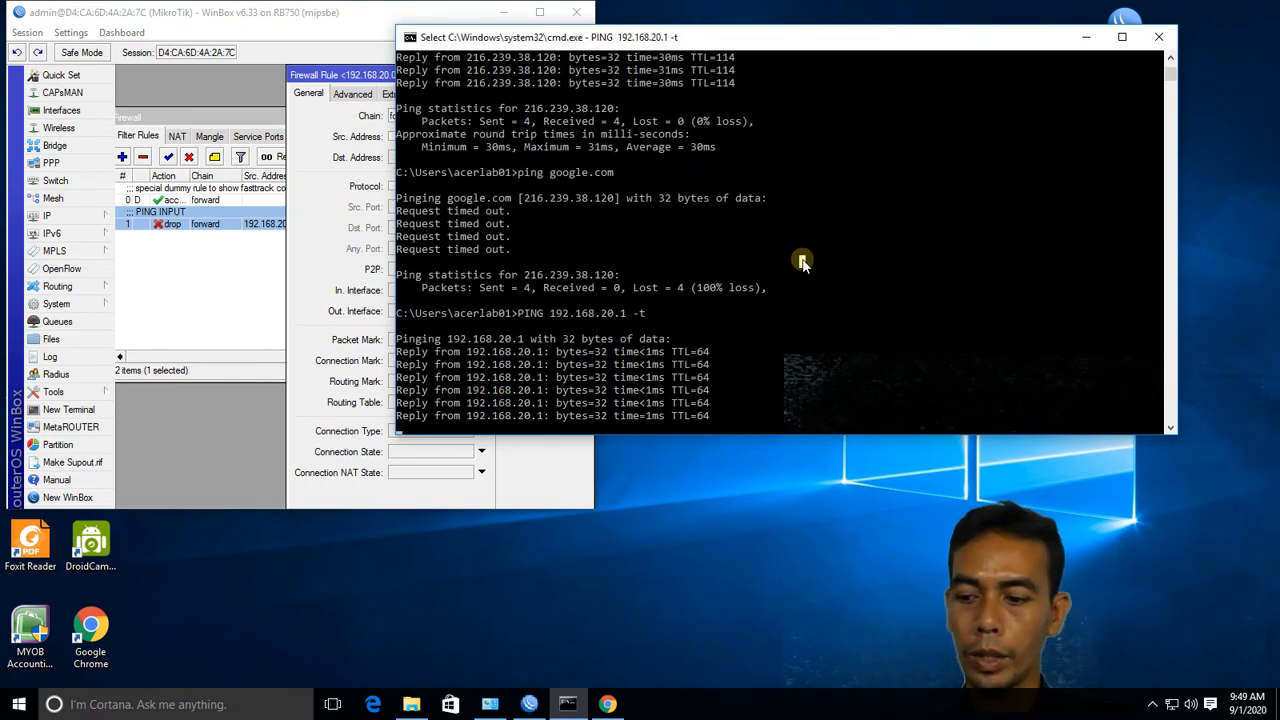
pyautogui.rightClick(803, 260)
pyautogui.click(784, 144)
pyautogui.rightClick(784, 144)
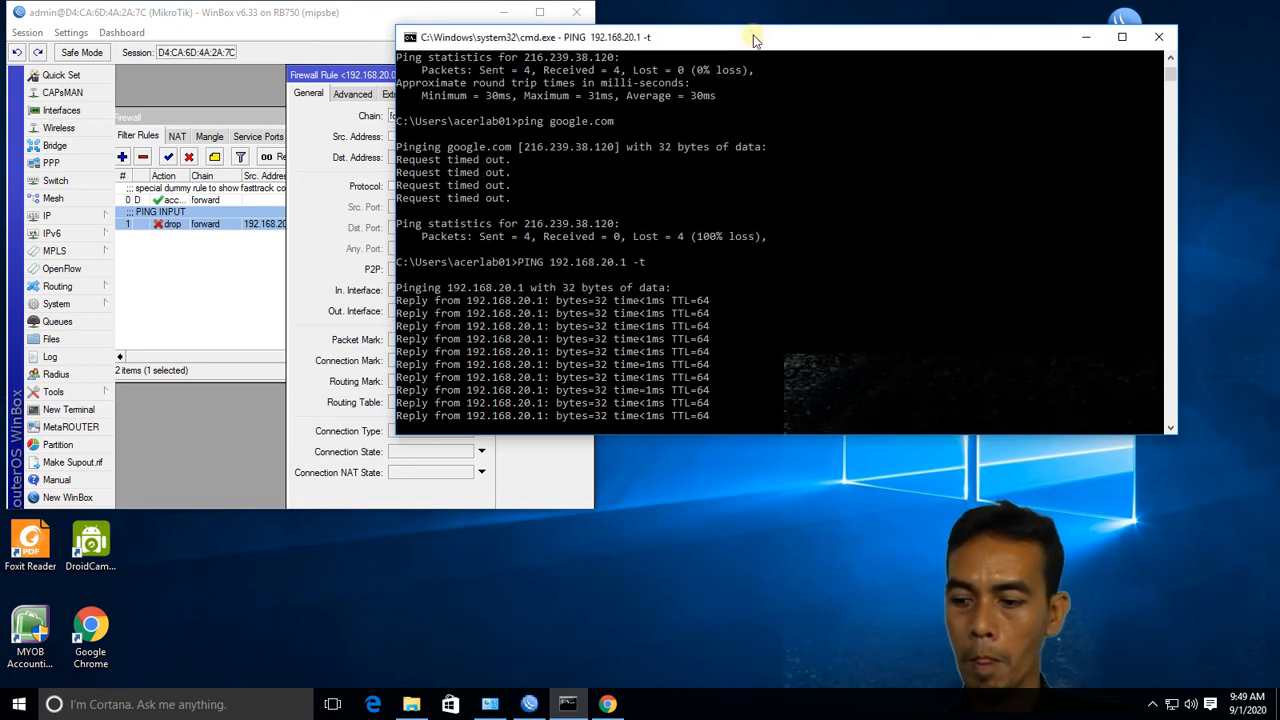
pyautogui.hotkey('ctrl', 'c')
# Switch to WinBox and set the PING INPUT filter rule's chain to input, applying and closing the rule
pyautogui.click(257, 286)
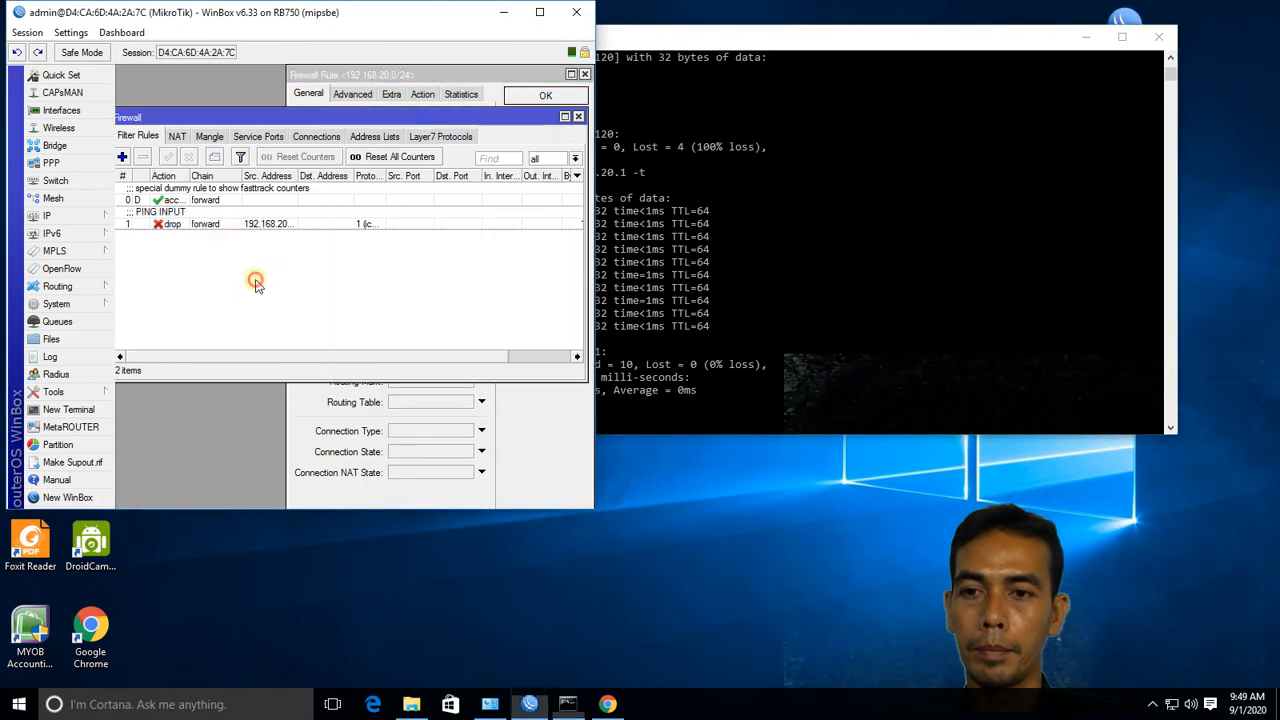
pyautogui.doubleClick(229, 224)
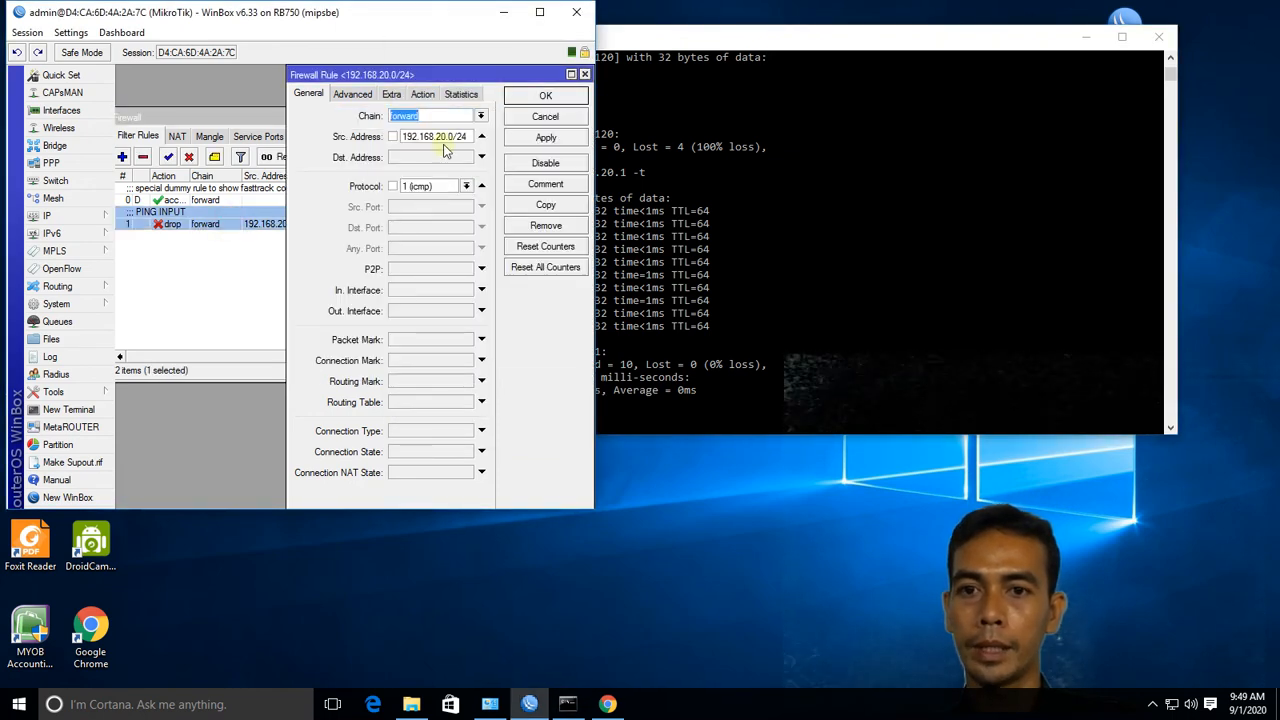
pyautogui.click(478, 117)
pyautogui.click(450, 138)
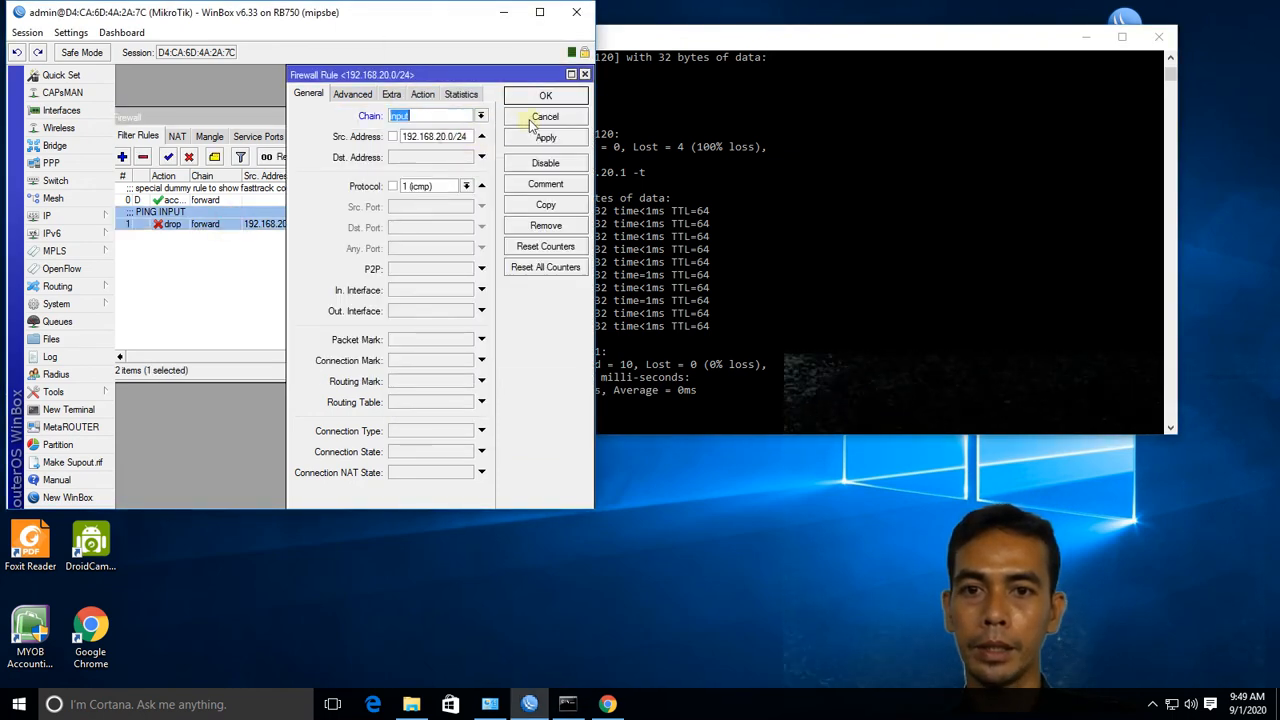
pyautogui.click(540, 139)
pyautogui.click(545, 95)
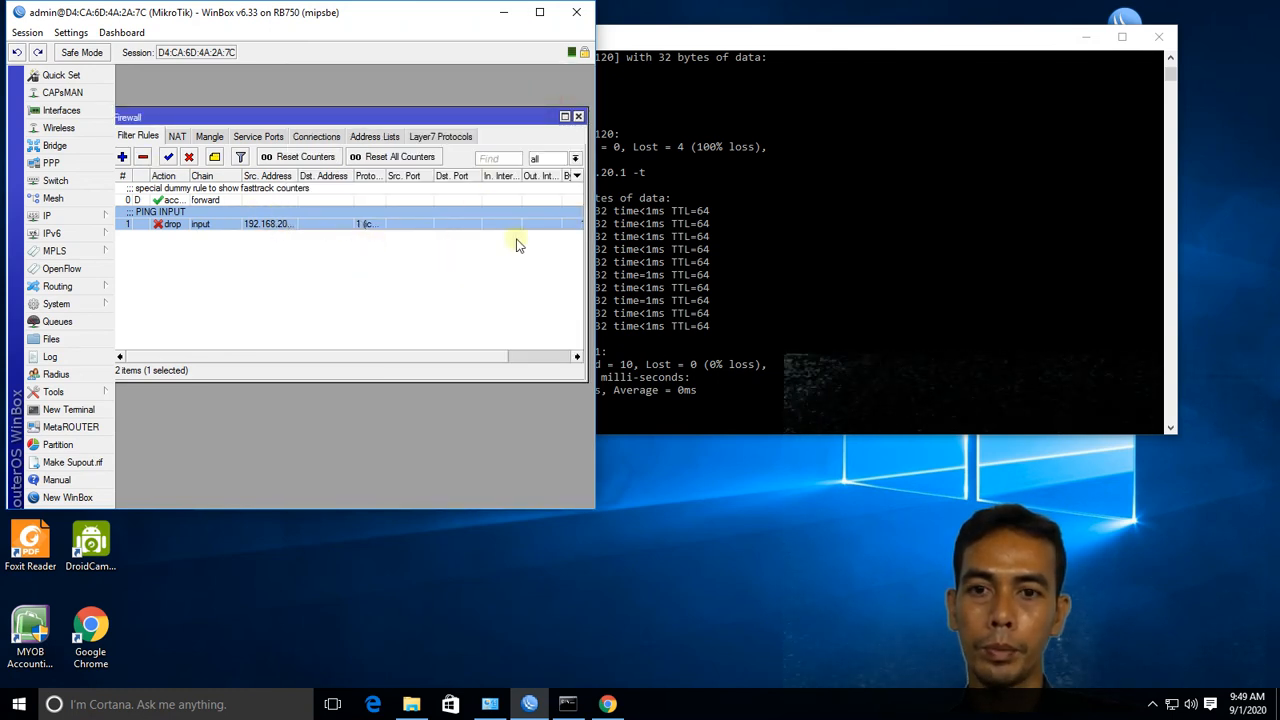
# Copy the PING INPUT filter rule and set the new rule's chain to forward
pyautogui.doubleClick(426, 224)
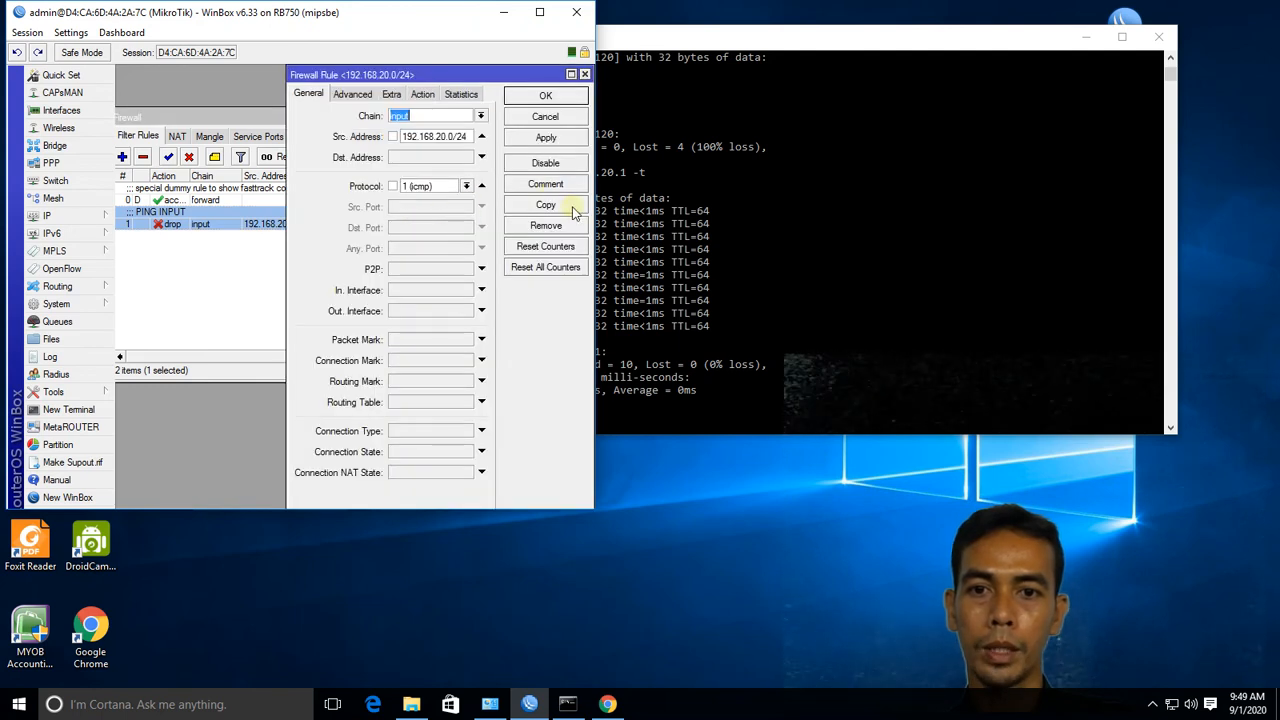
pyautogui.click(572, 208)
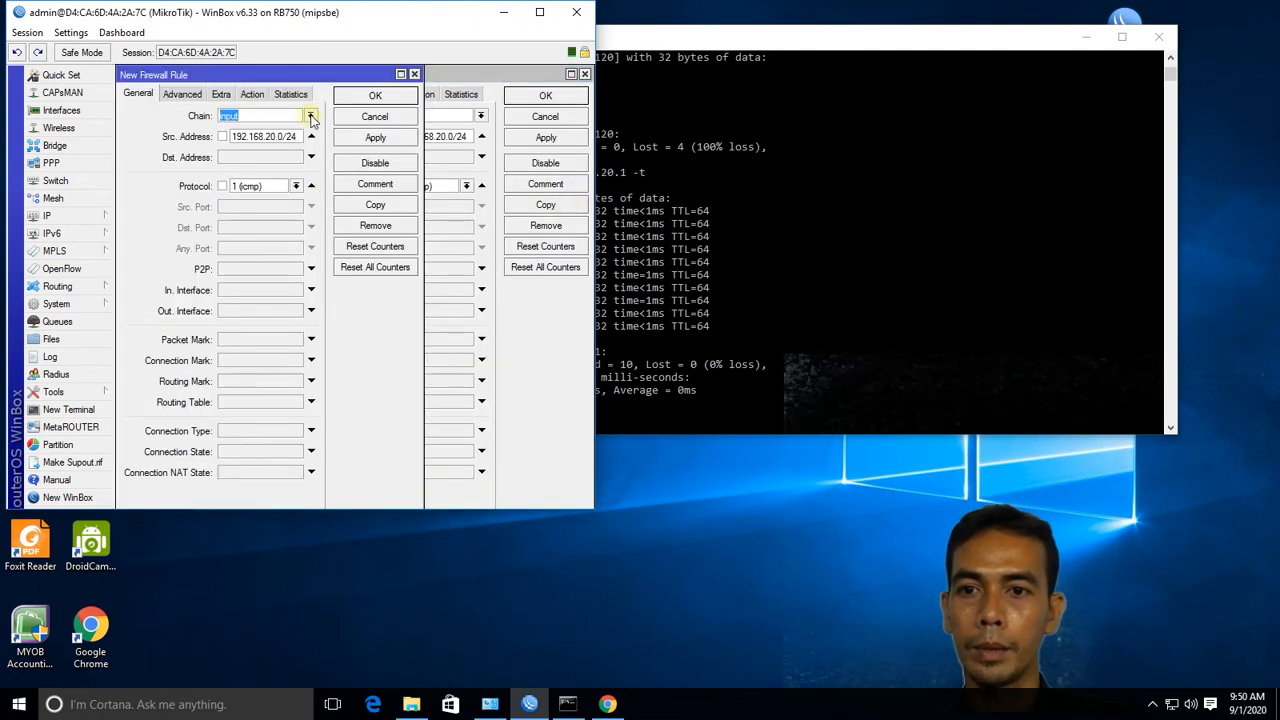
pyautogui.click(311, 117)
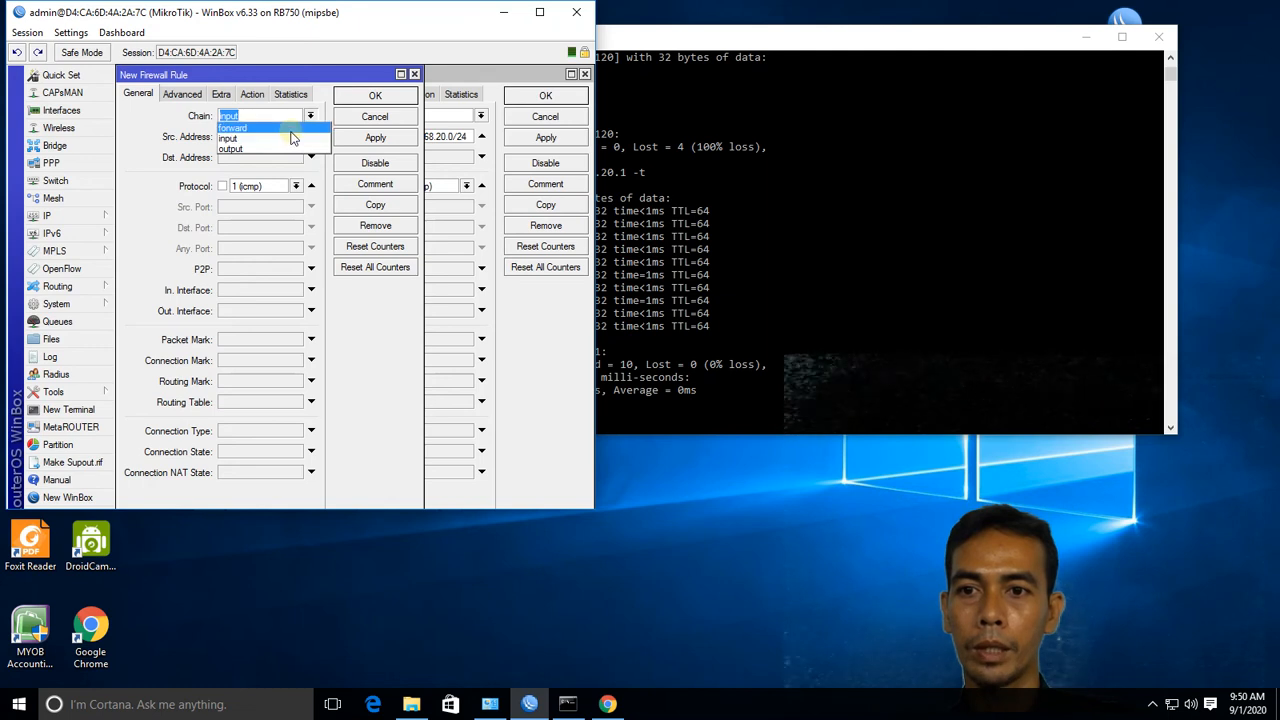
pyautogui.click(292, 129)
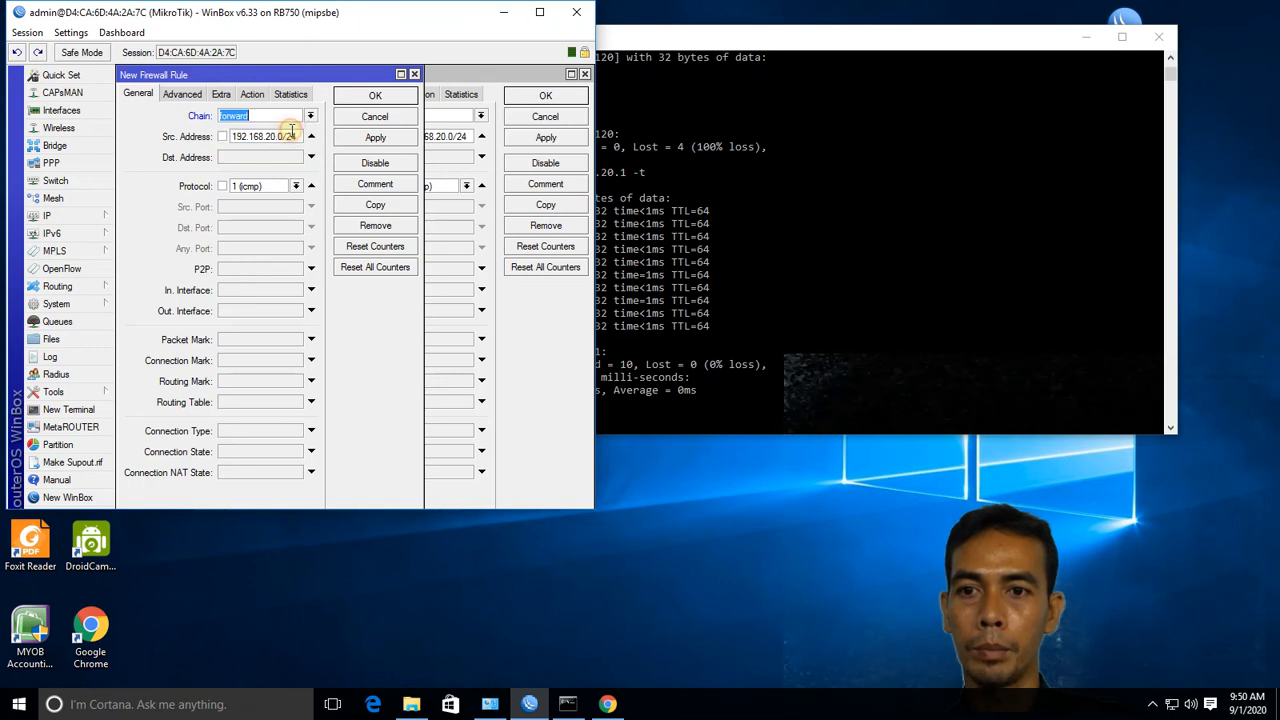
# Set the new rule's comment to PING forward, and confirm both the new and original firewall rules
pyautogui.click(395, 190)
pyautogui.write('PING INPUT')
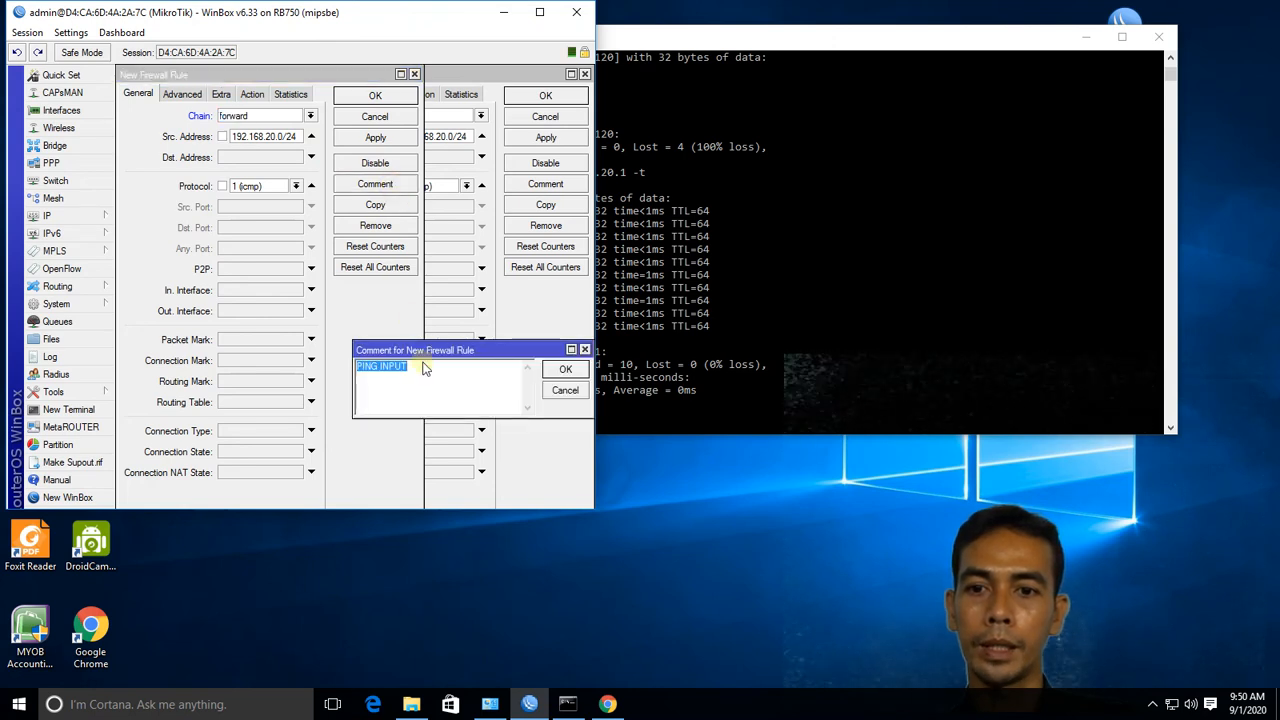
pyautogui.moveTo(413, 374); pyautogui.dragTo(385, 373)
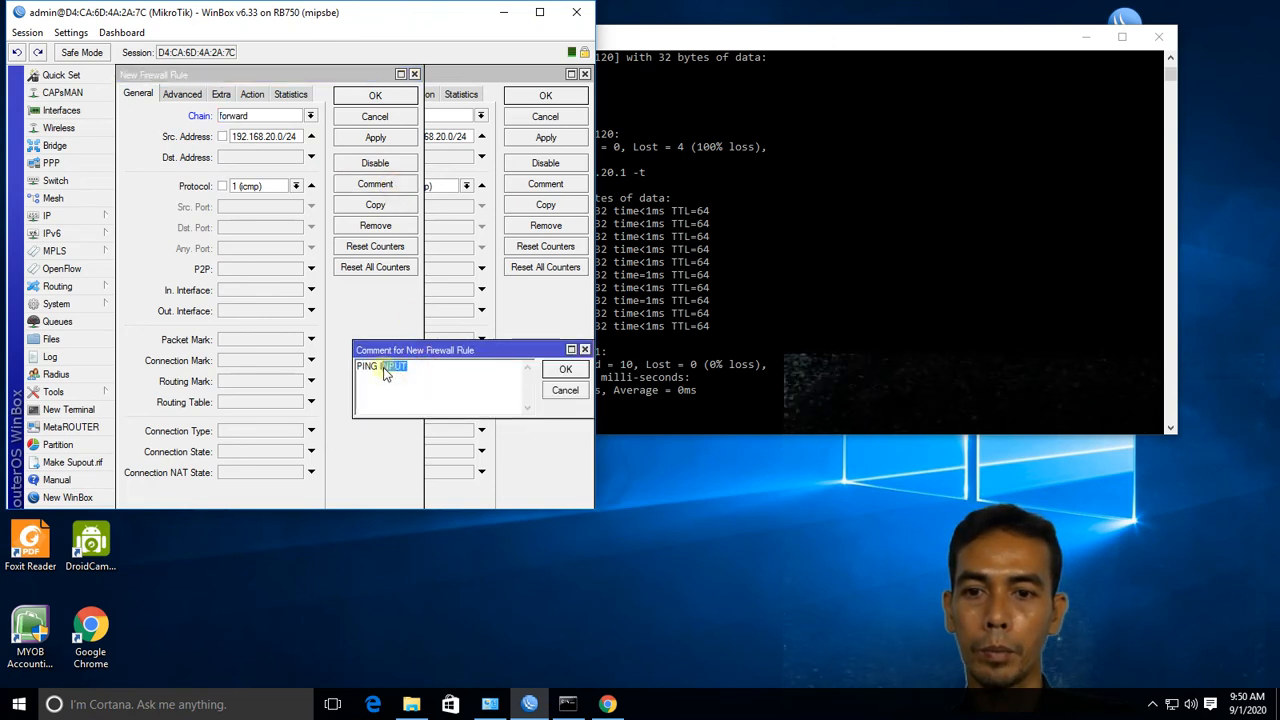
pyautogui.write('F')
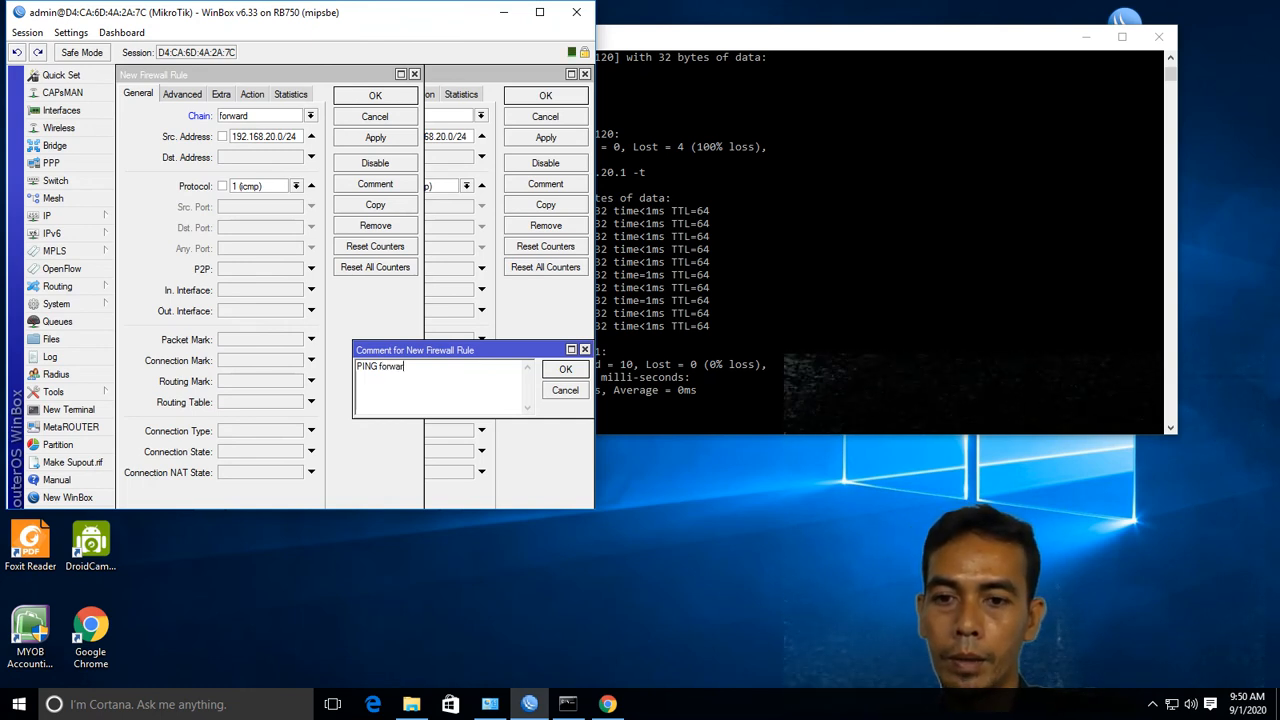
pyautogui.write('orward')
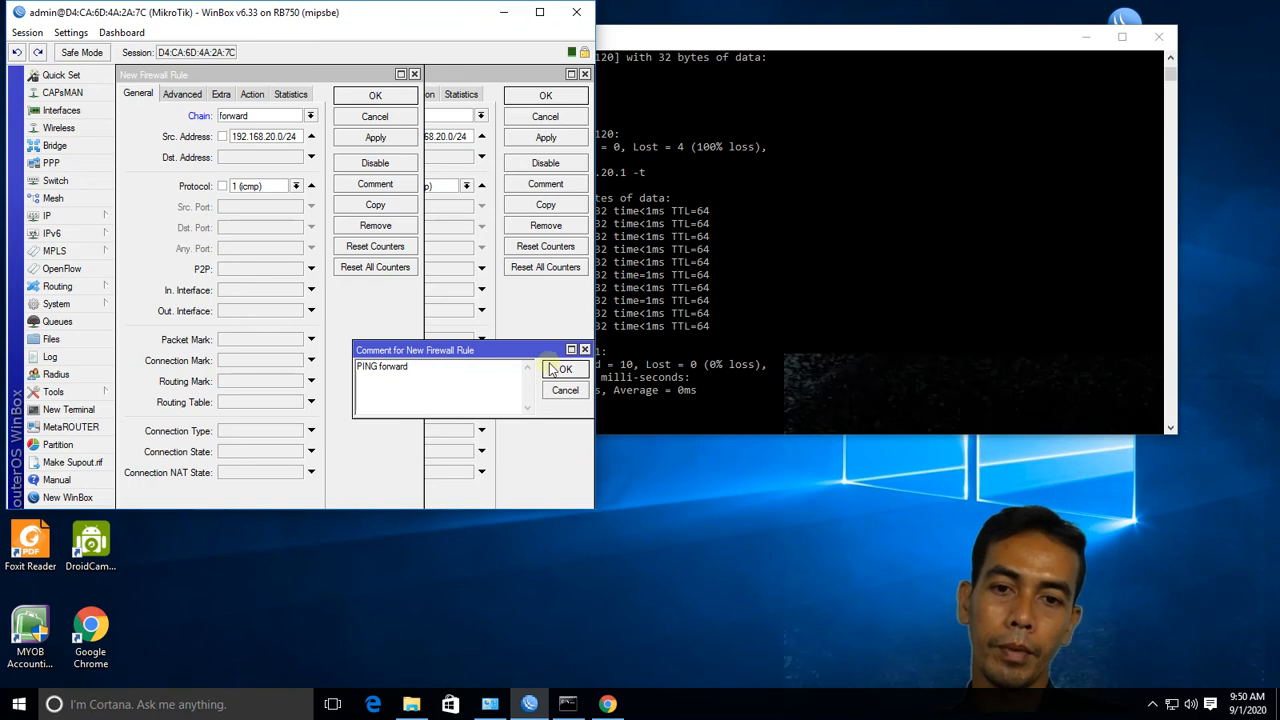
pyautogui.click(565, 369)
pyautogui.click(400, 100)
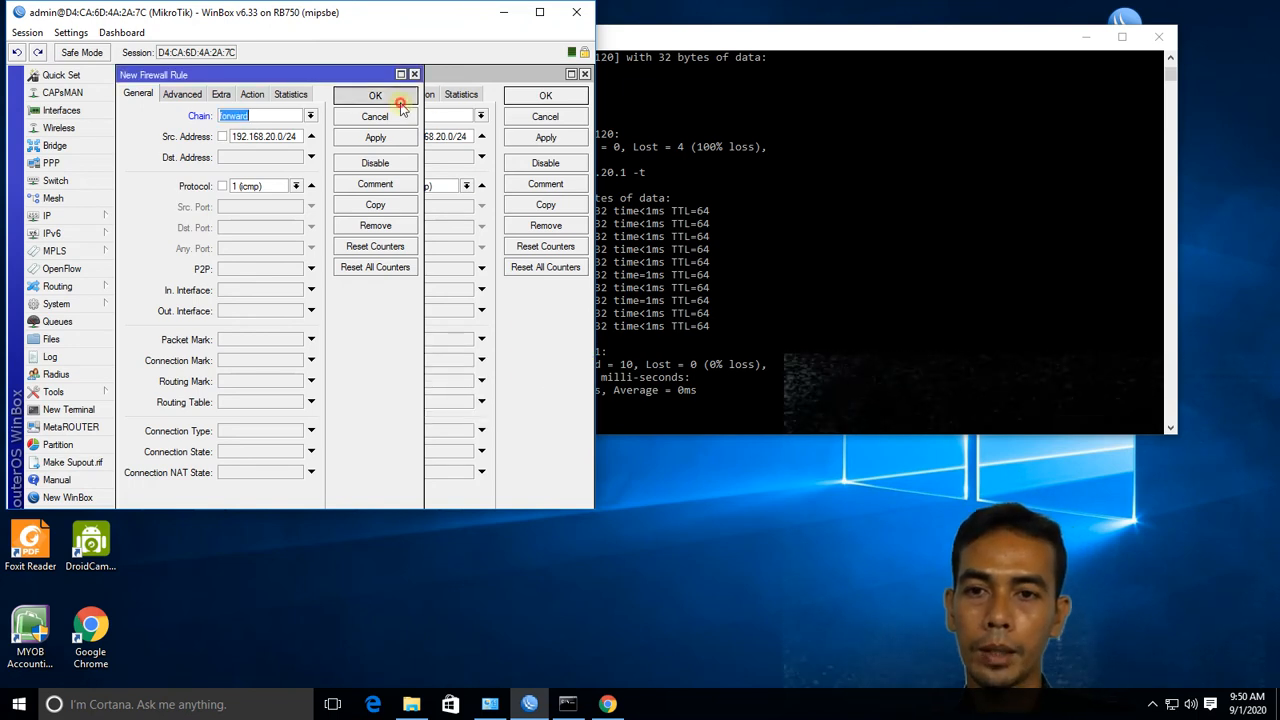
pyautogui.click(563, 100)
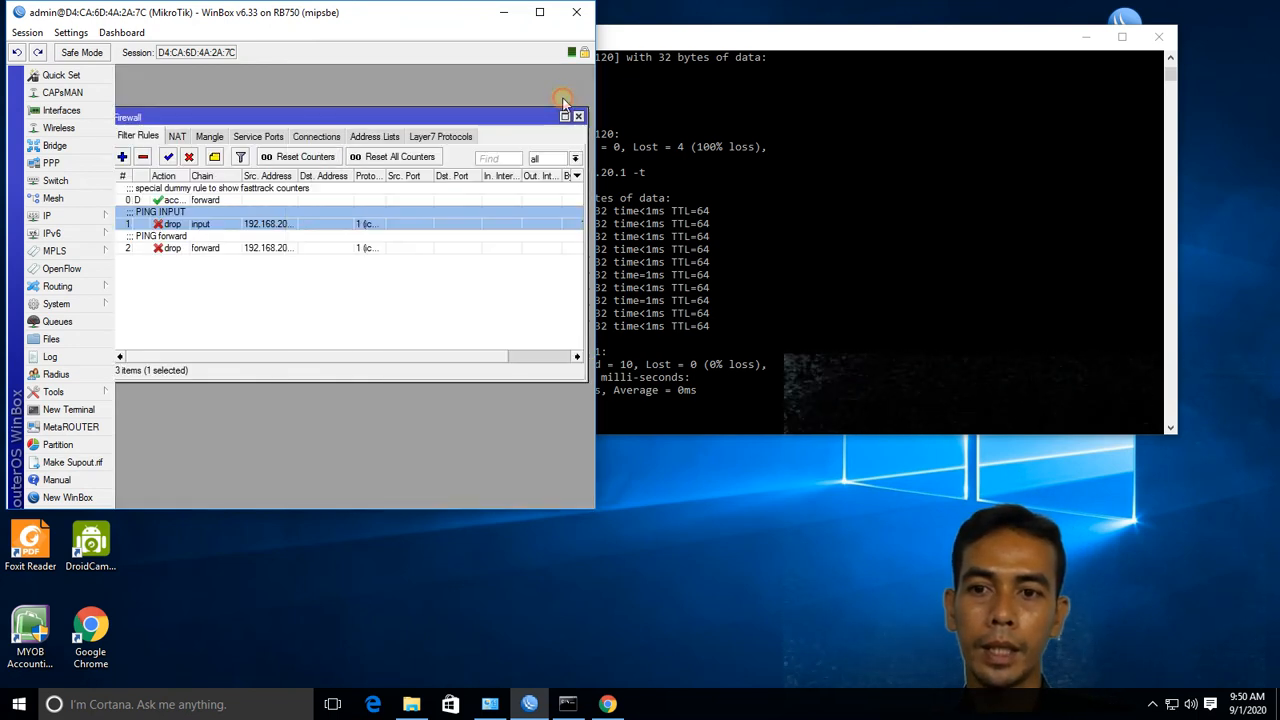
# Rerun PING 192.168.20.1 -t in the Command Prompt to test the input-chain rule, and stop it
pyautogui.click(737, 45)
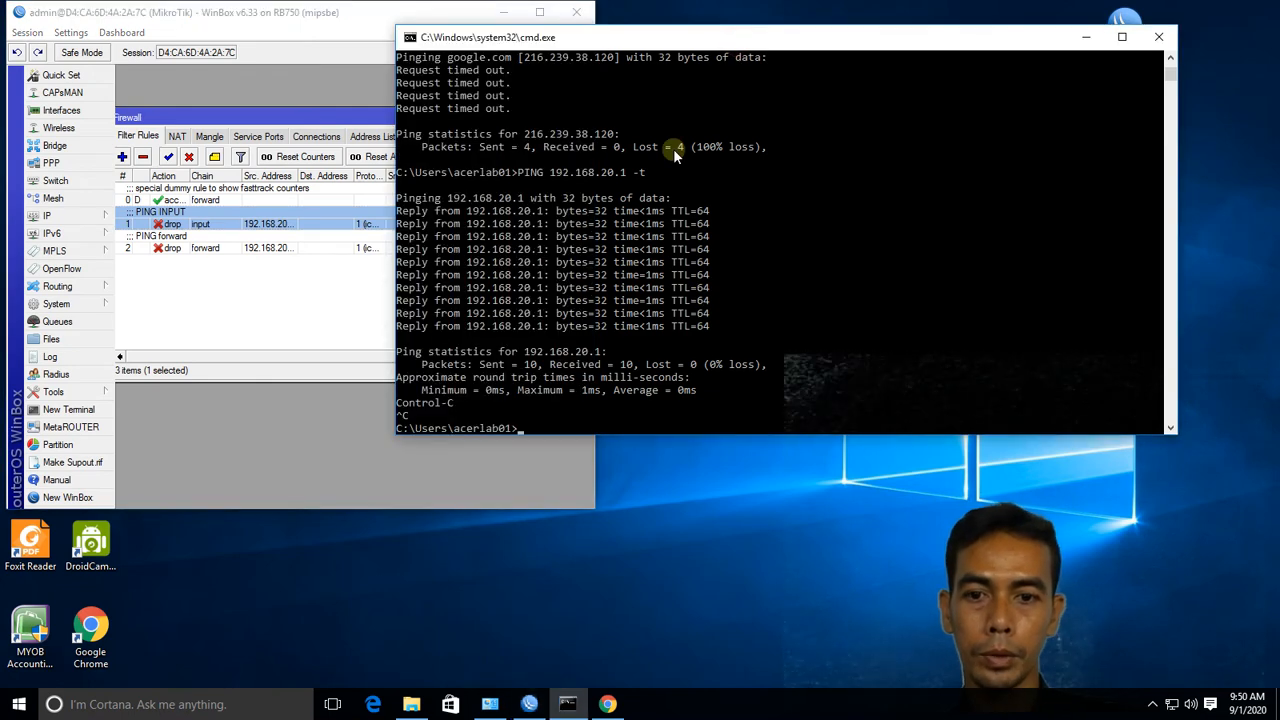
pyautogui.press('Up')
pyautogui.press('Return')
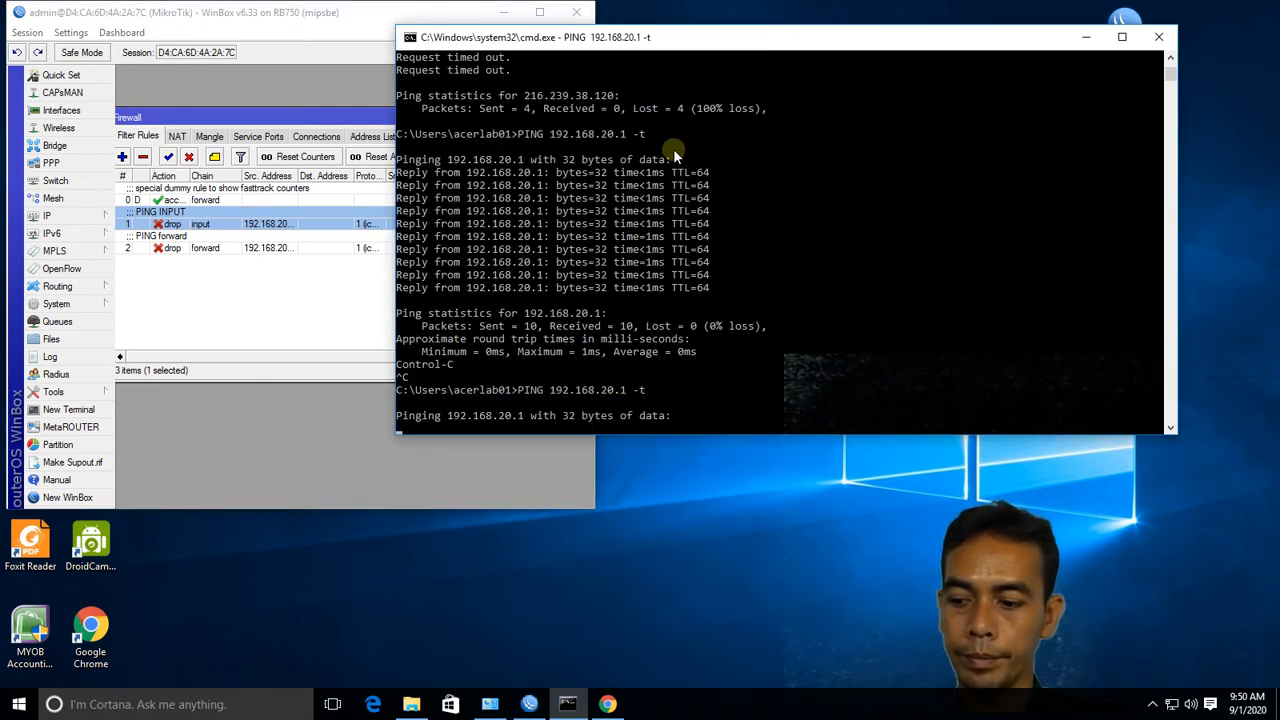
pyautogui.hotkey('ctrl', 'c')
# Run ping google.com in the Command Prompt to test the forward-chain rule, and stop it
pyautogui.press('Up')
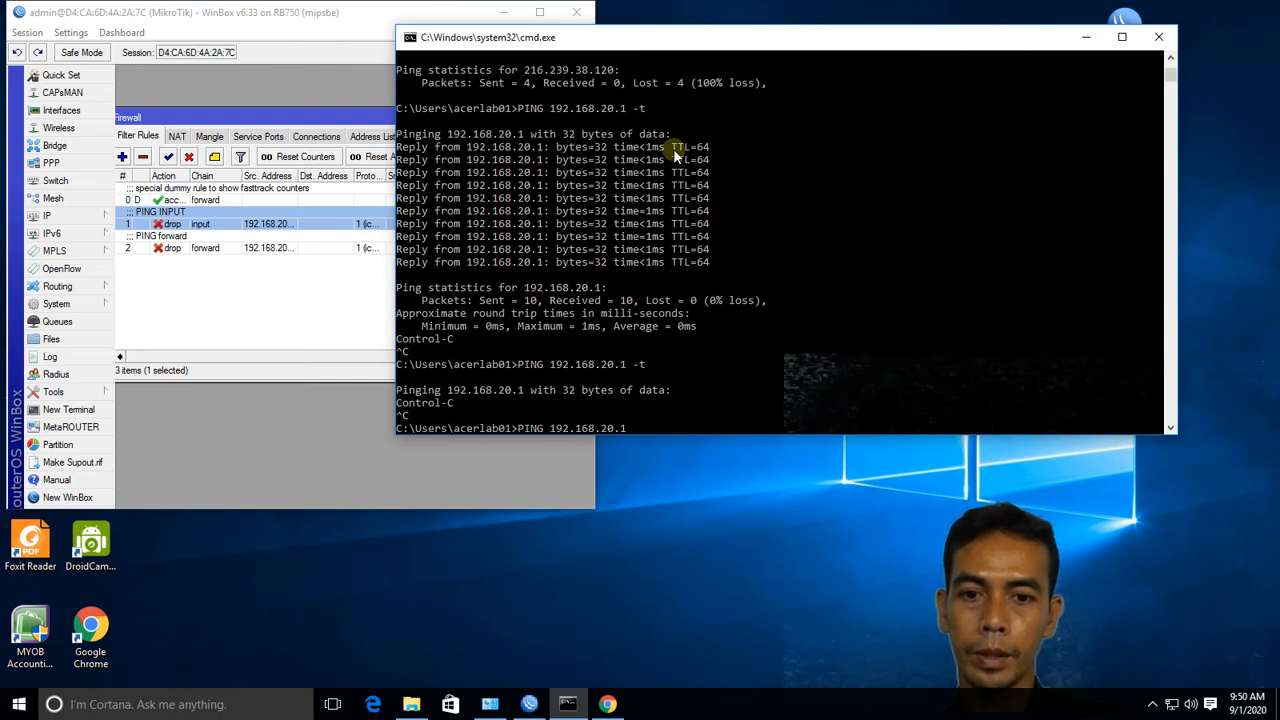
pyautogui.press('Up')
pyautogui.press('Down')
pyautogui.press('Up')
pyautogui.press('Return')
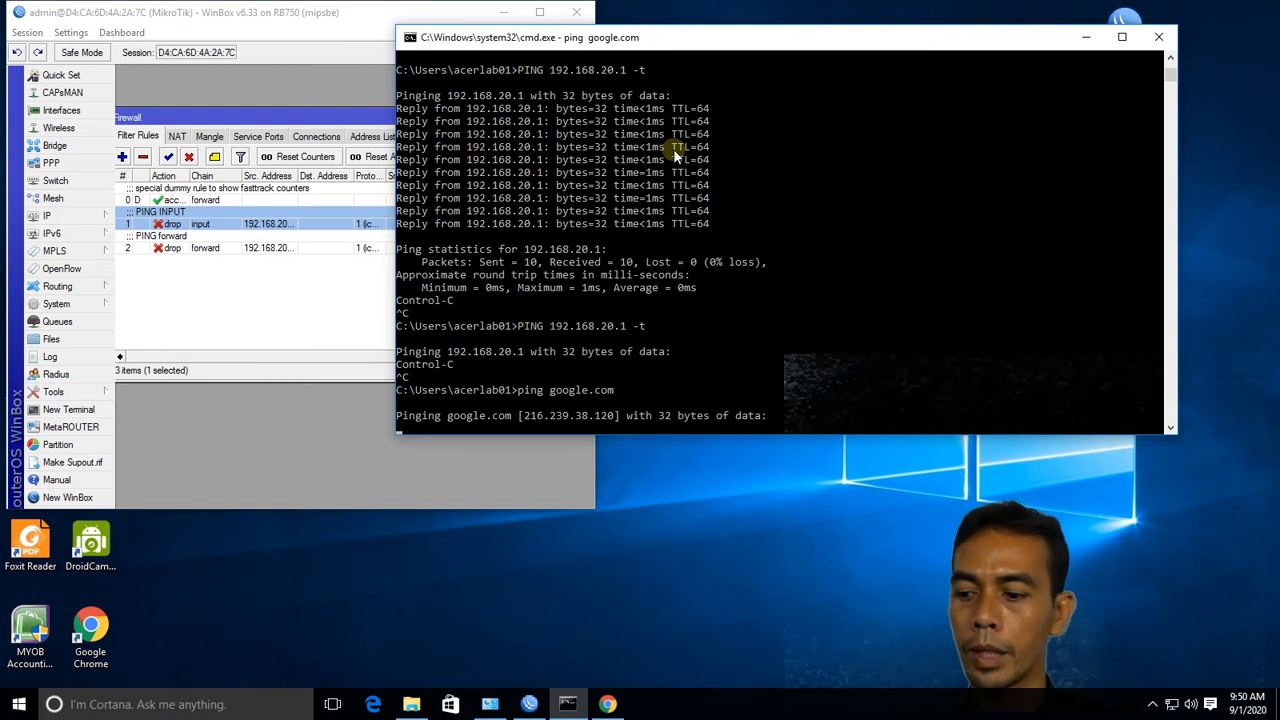
pyautogui.click(487, 249)
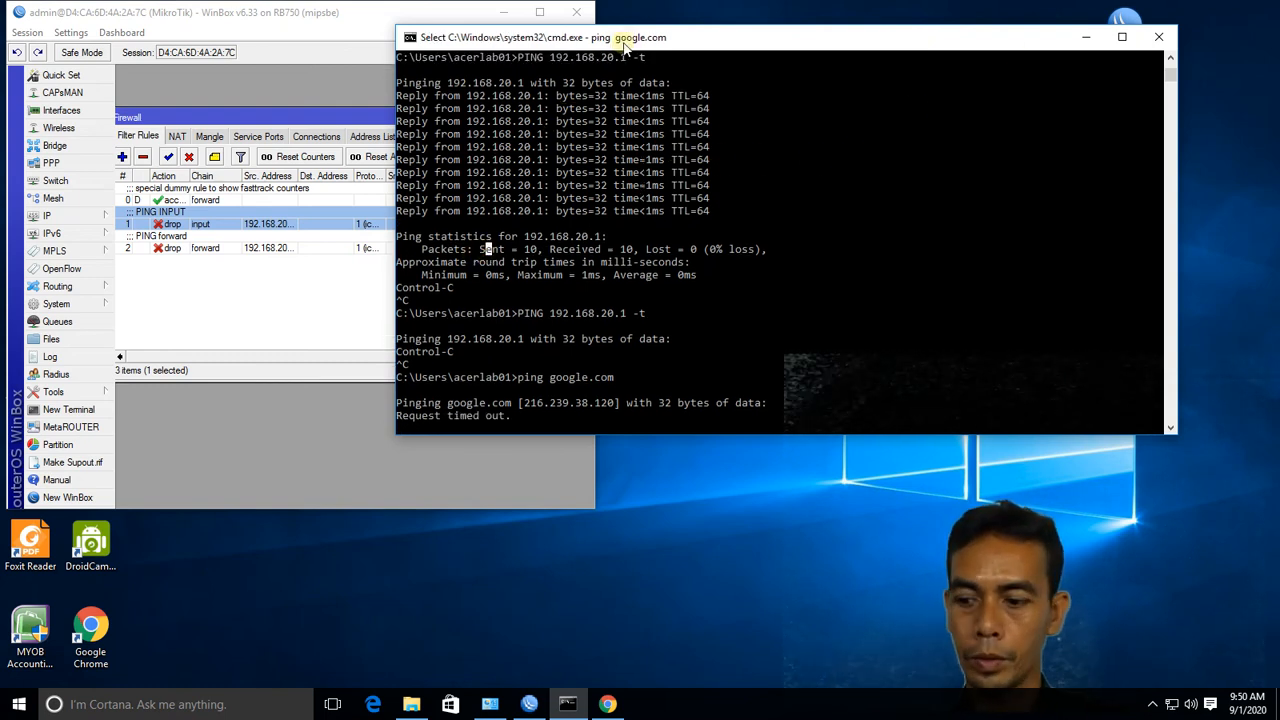
pyautogui.press('Escape')
pyautogui.hotkey('ctrl', 'c')
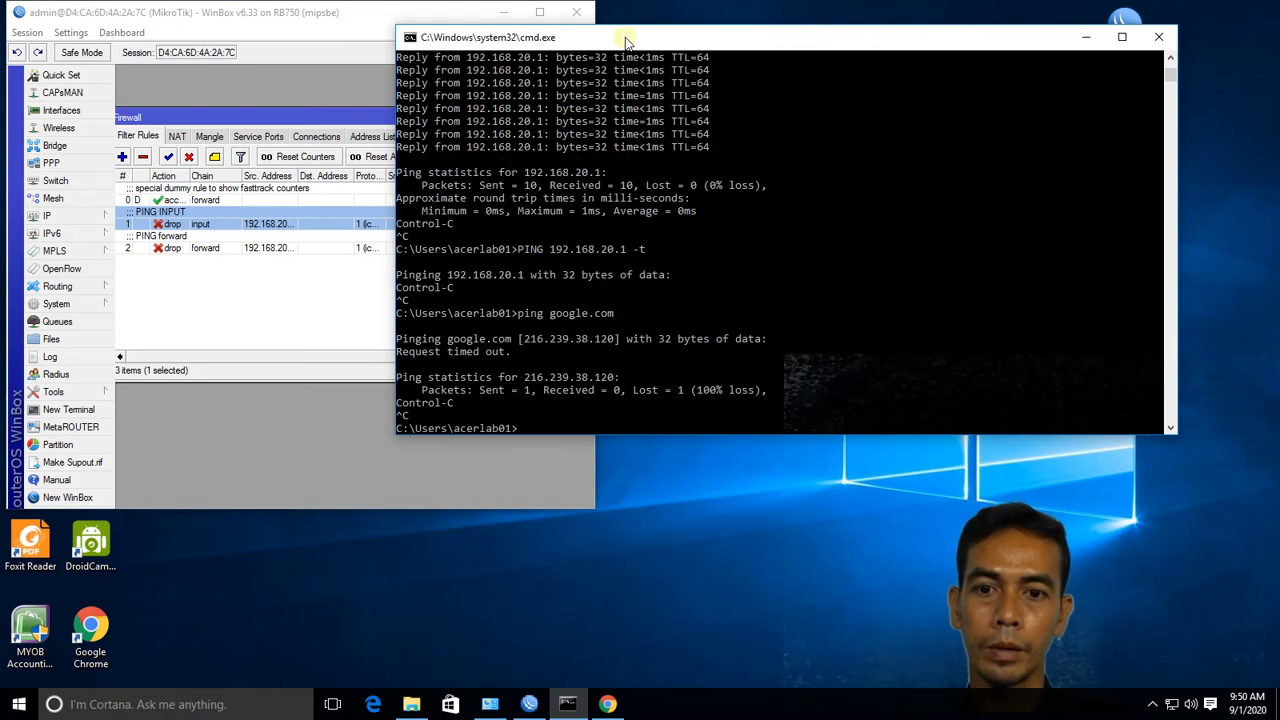
# Open a new router terminal in the maximized WinBox window and run ping google.com from the router
pyautogui.click(259, 323)
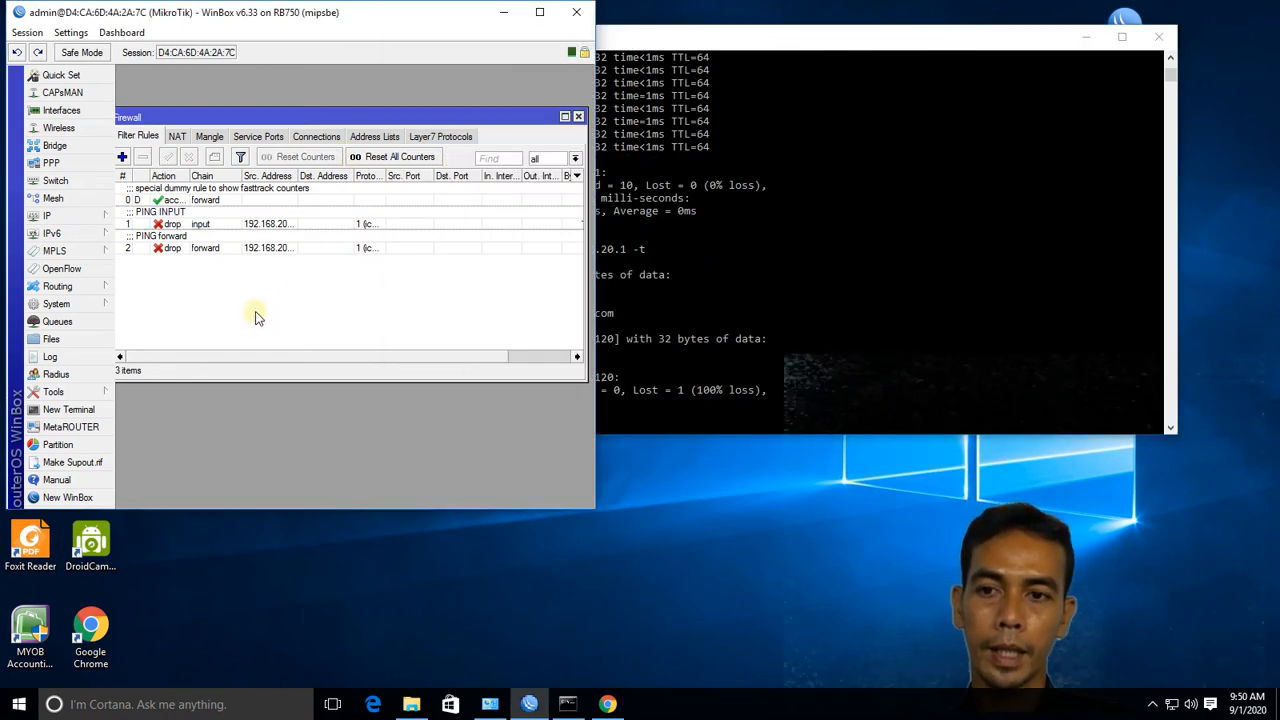
pyautogui.click(68, 409)
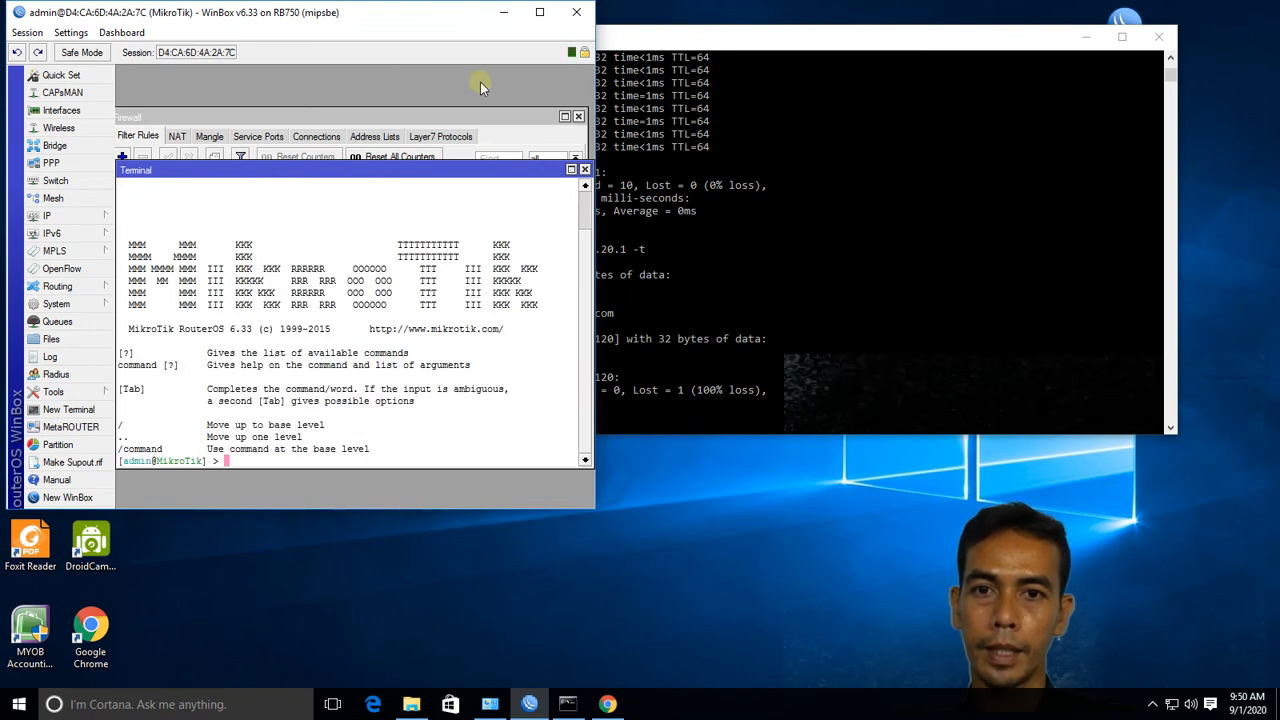
pyautogui.click(540, 12)
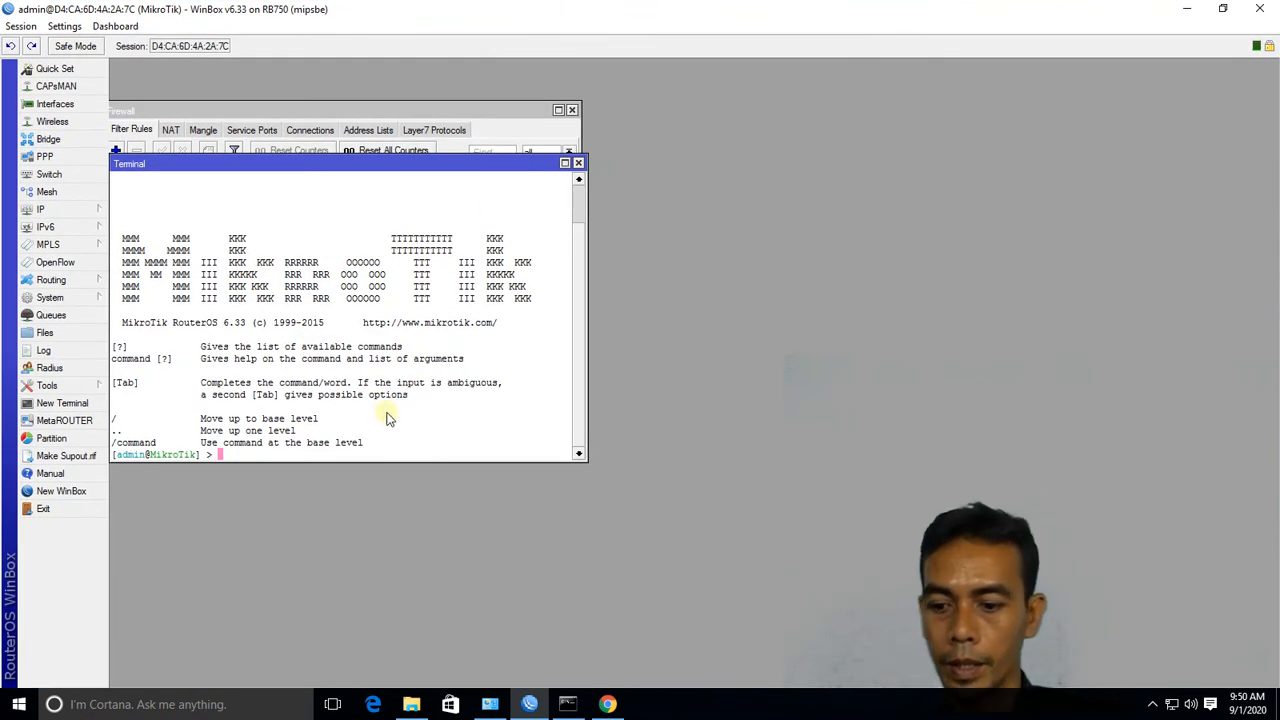
pyautogui.write('pin')
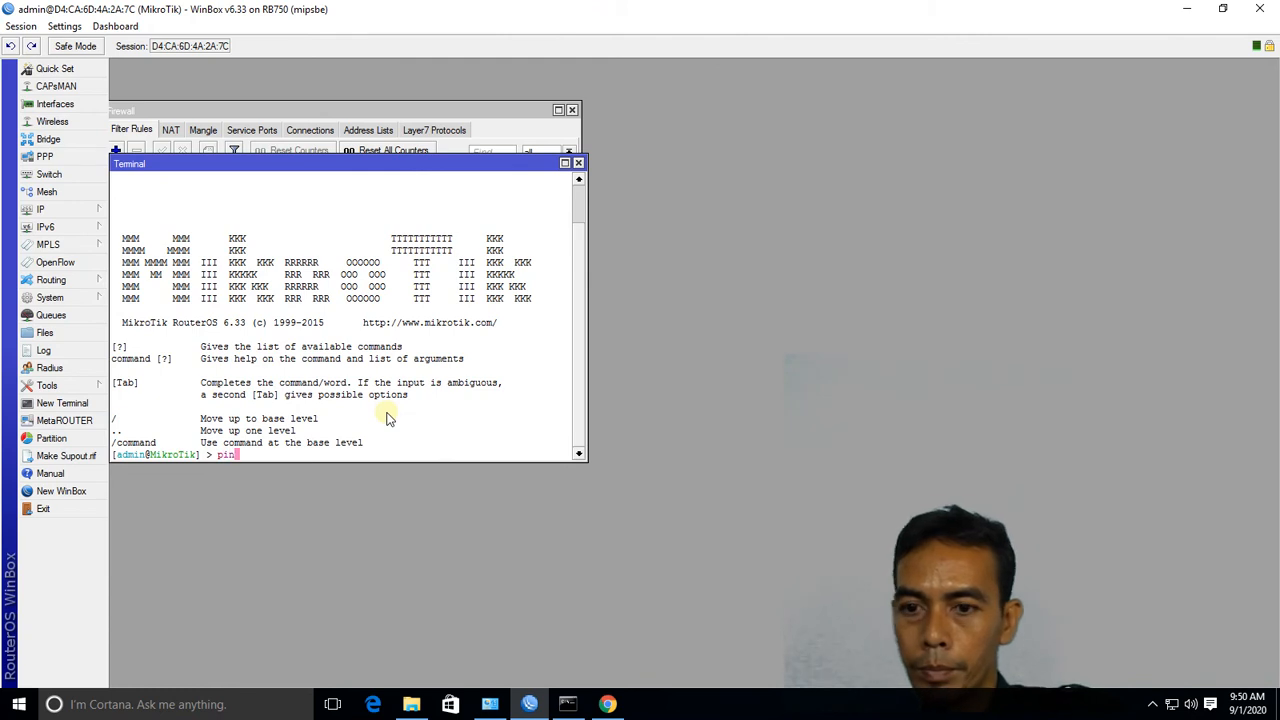
pyautogui.write('g google.co')
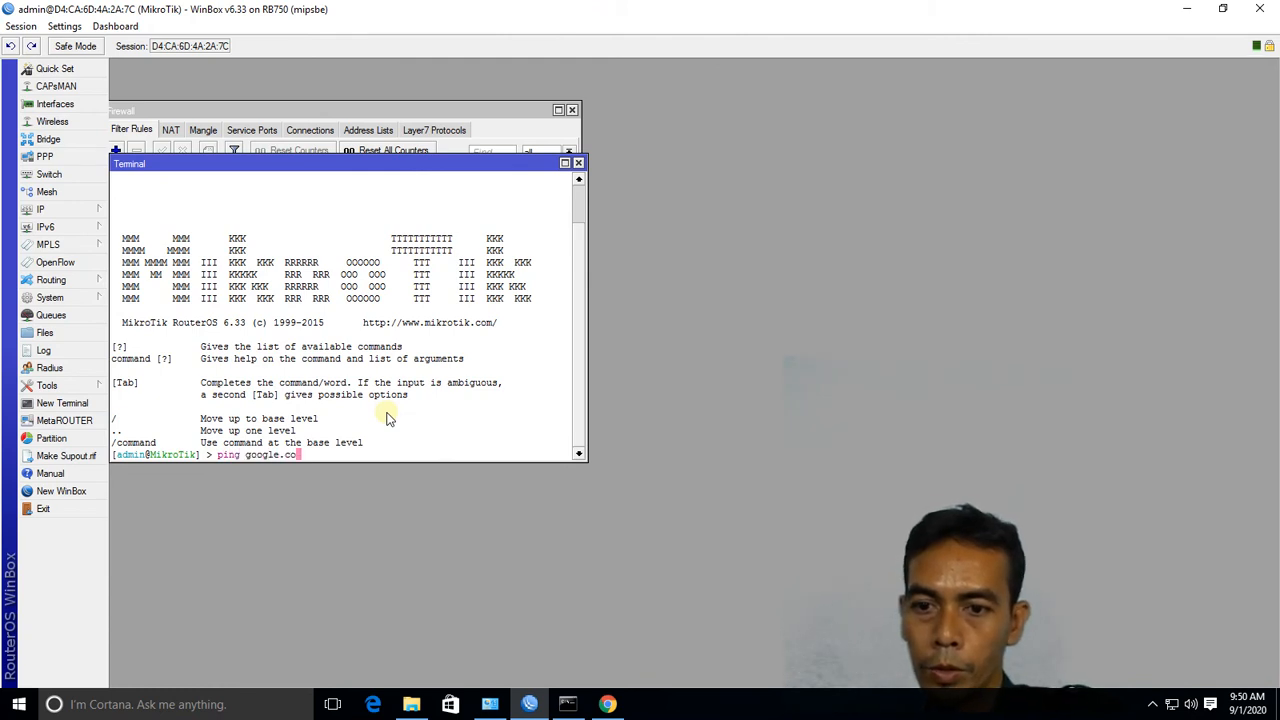
pyautogui.write('m')
pyautogui.press('Return')
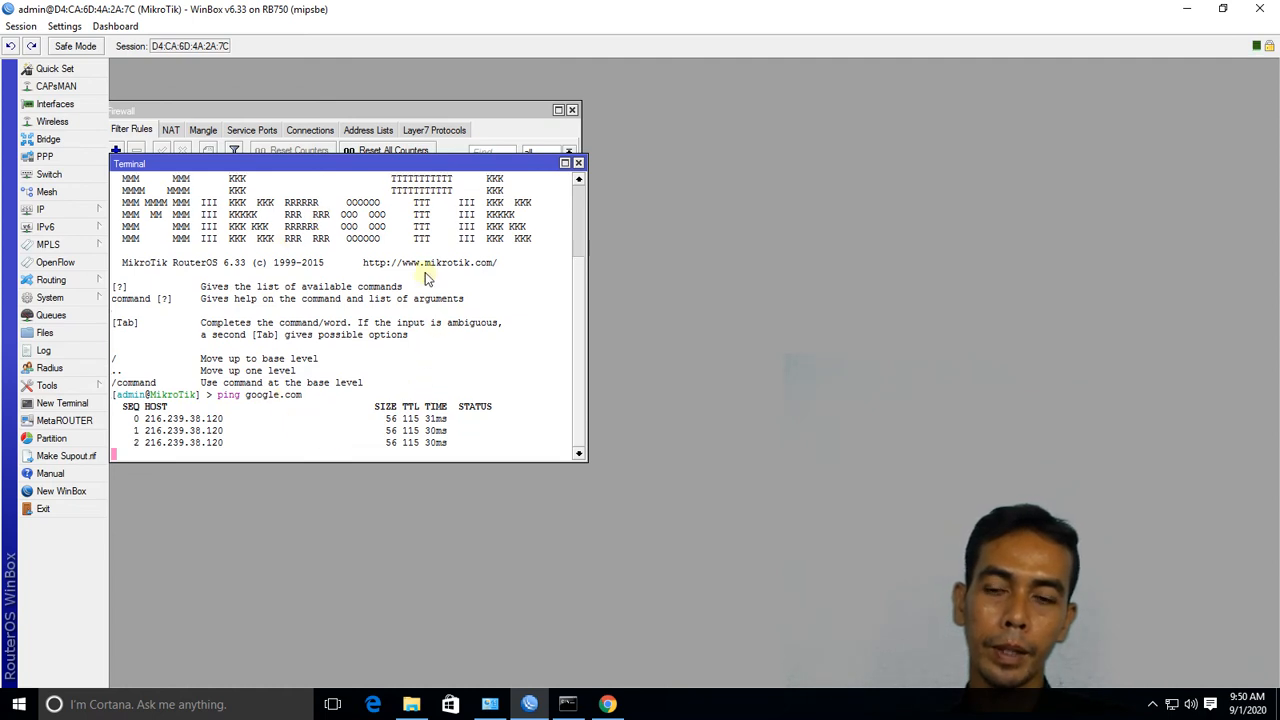
# Rerun ping google.com in the Command Prompt while the router's own ping is running
pyautogui.click(568, 704)
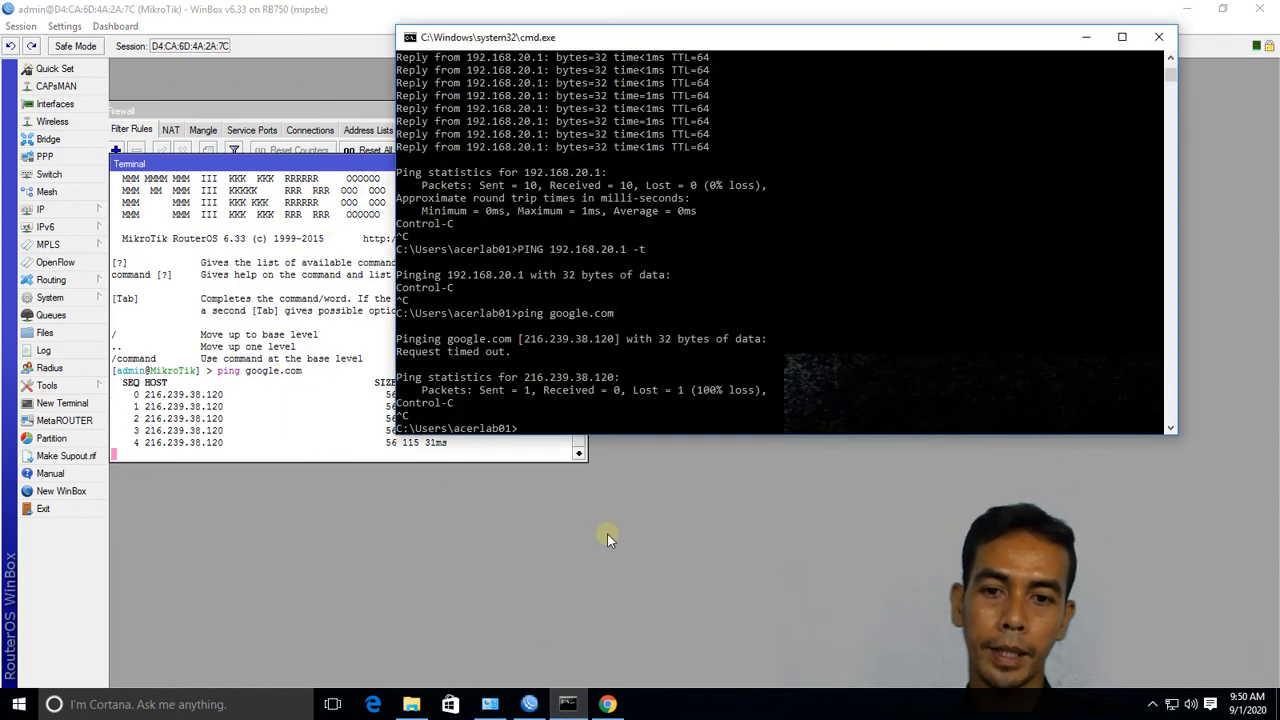
pyautogui.press('Up')
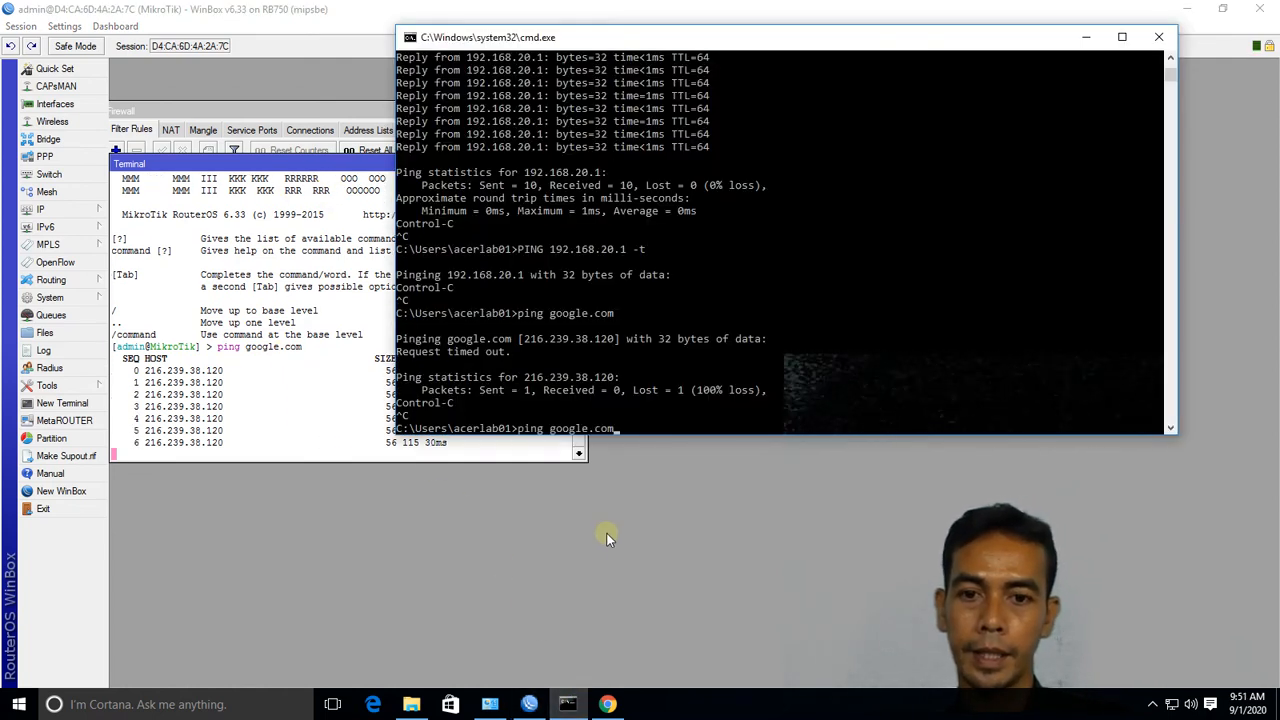
pyautogui.press('Return')
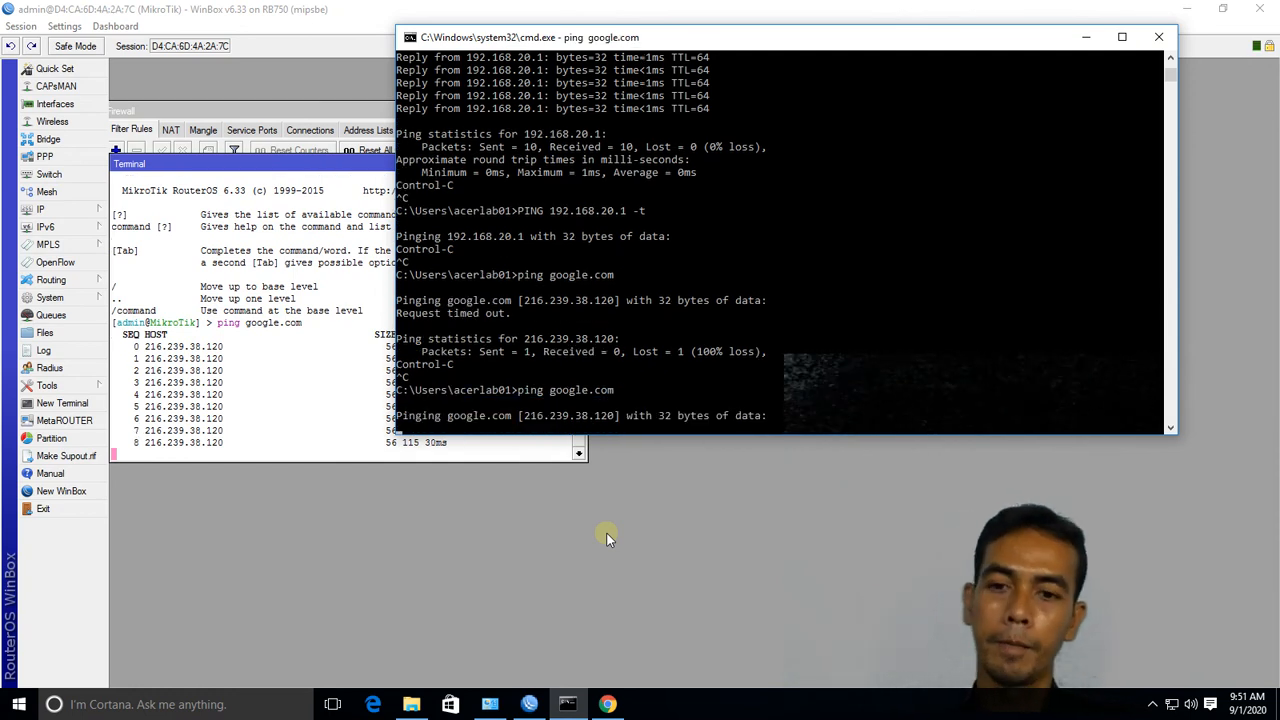
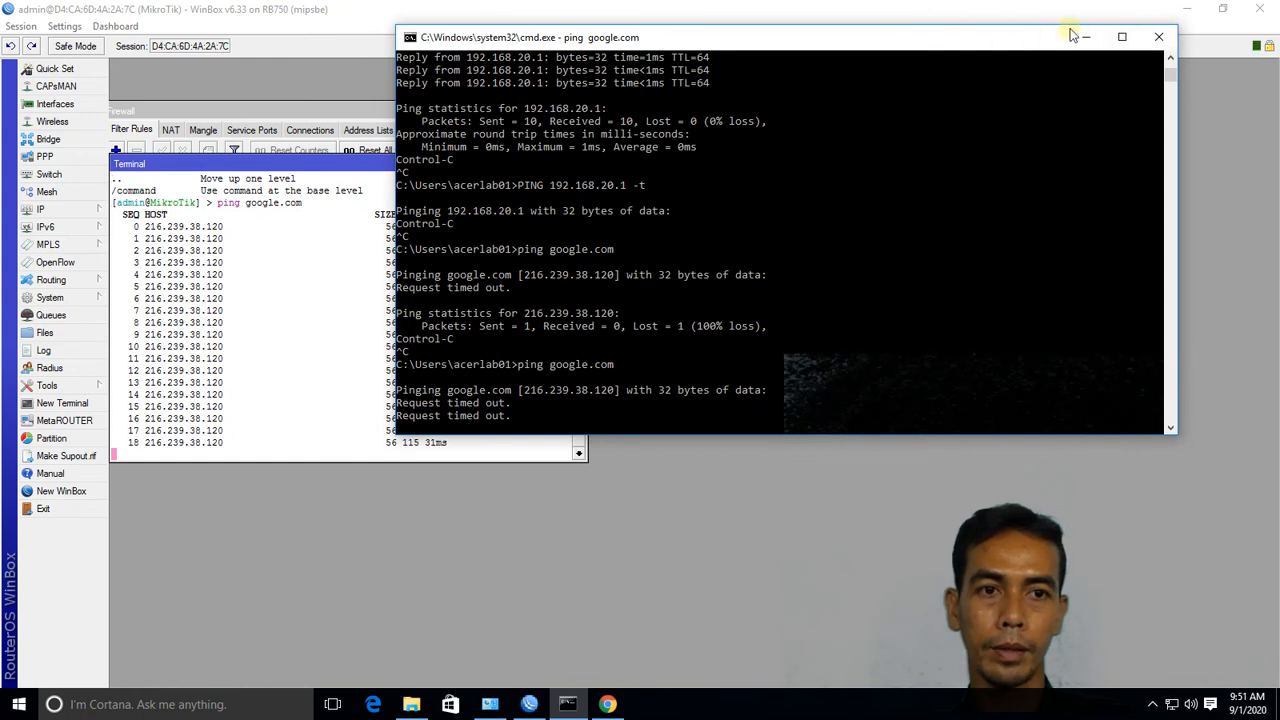
# Stop the google.com ping in the router terminal and close the terminal
pyautogui.click(240, 270)
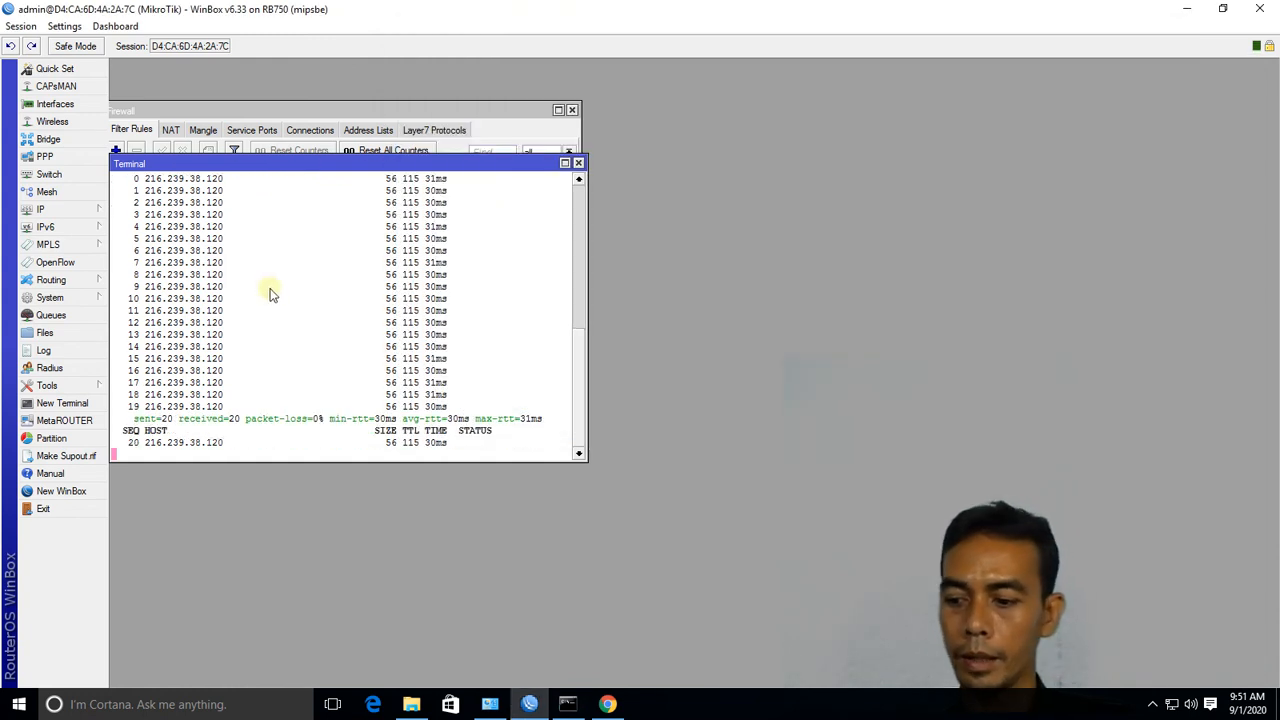
pyautogui.hotkey('ctrl', 'c')
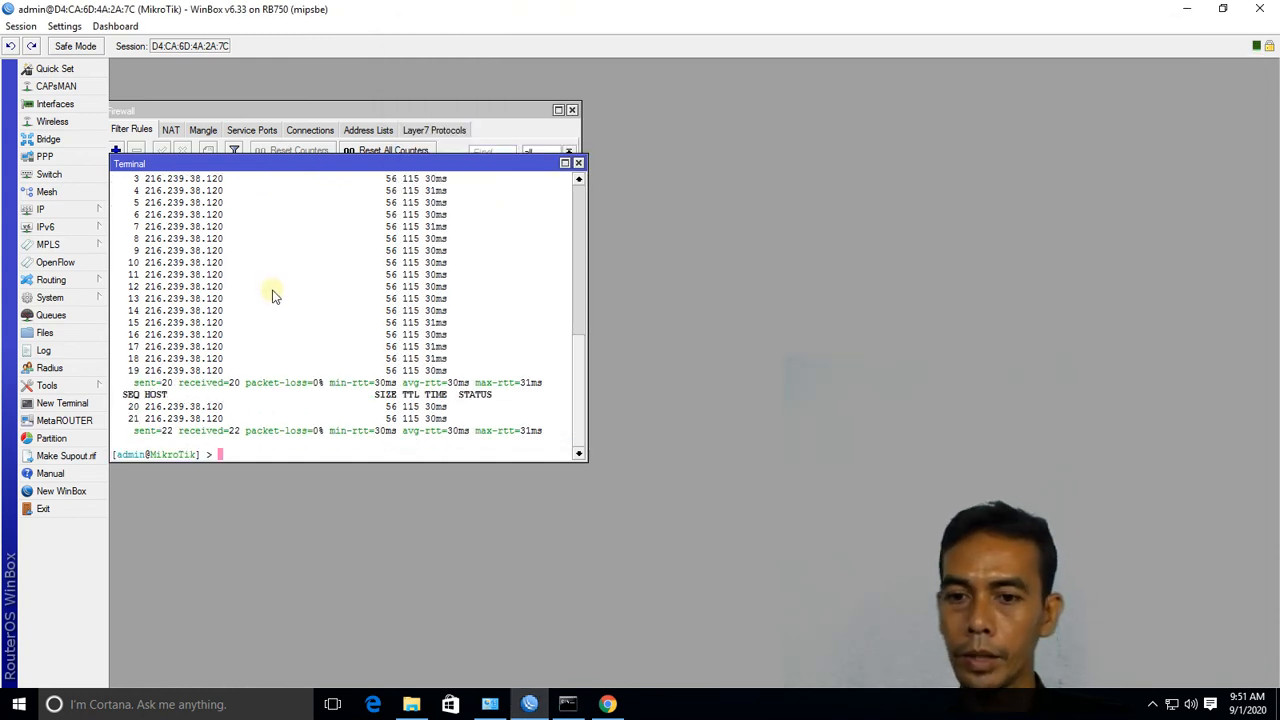
pyautogui.click(578, 164)
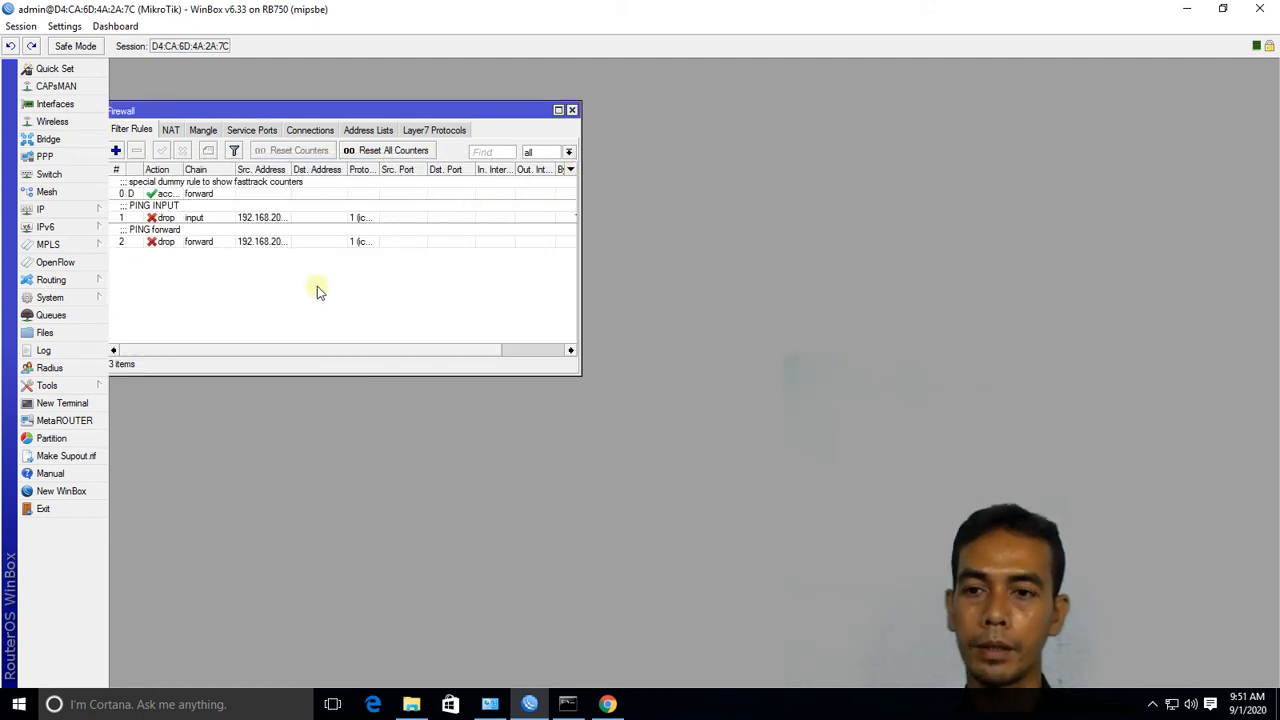
# Copy the PING forward filter rule, set the new rule's chain to output, and clear its source address
pyautogui.rightClick(313, 244)
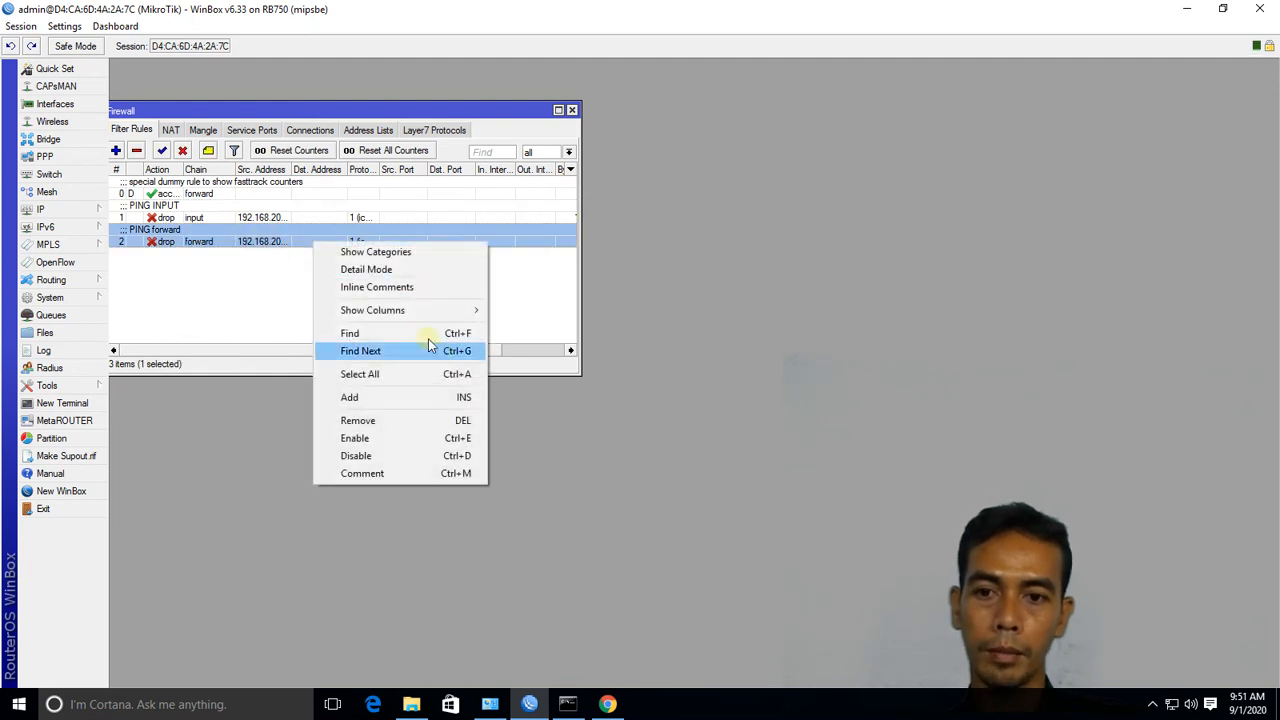
pyautogui.doubleClick(255, 238)
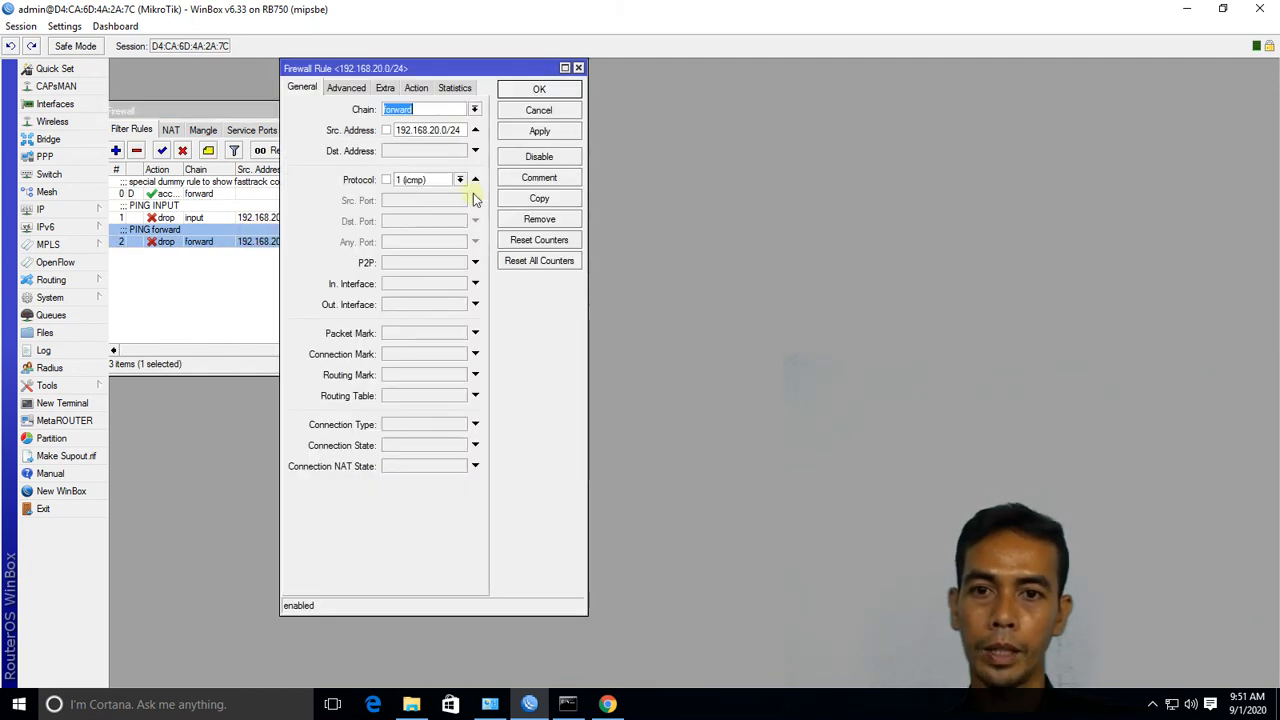
pyautogui.click(539, 199)
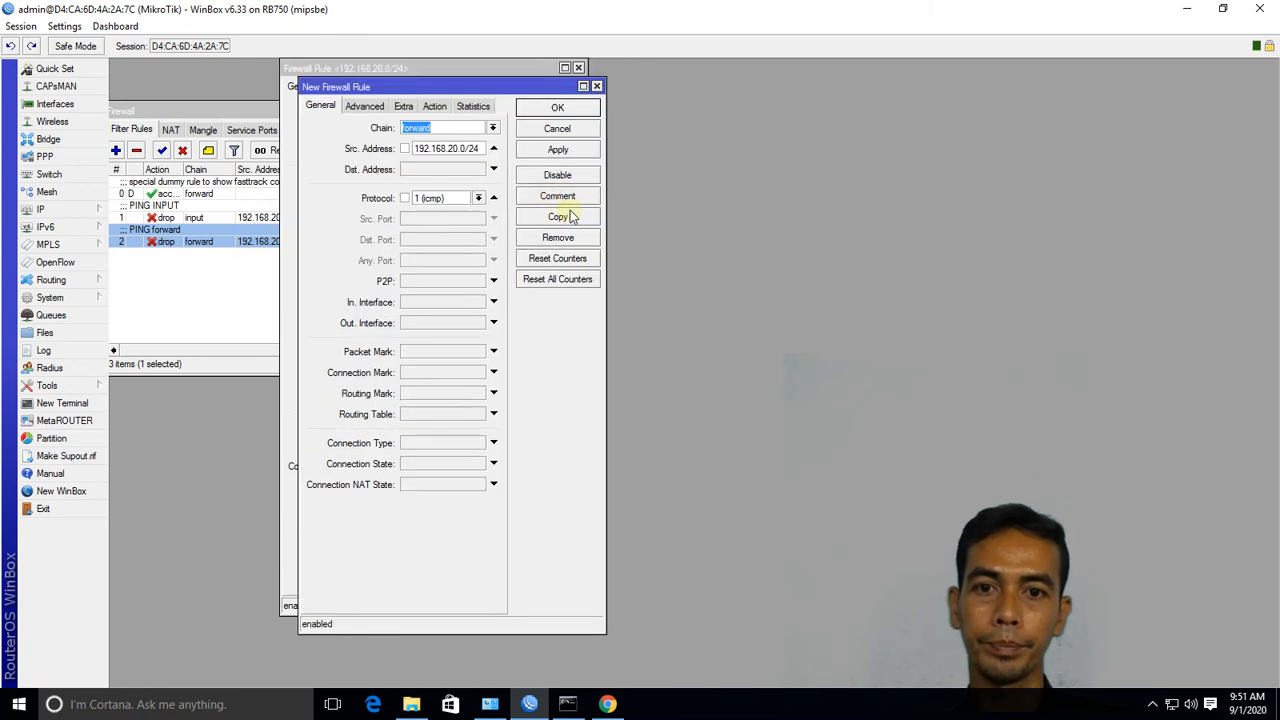
pyautogui.click(493, 128)
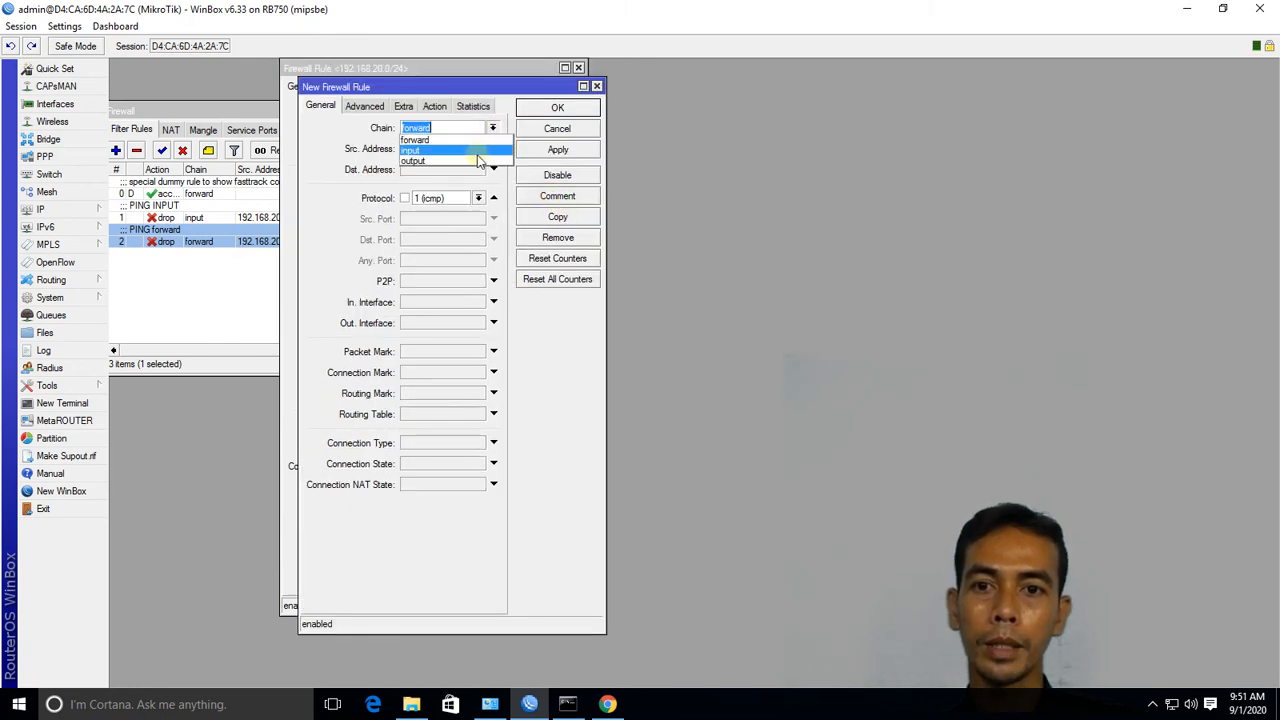
pyautogui.click(470, 165)
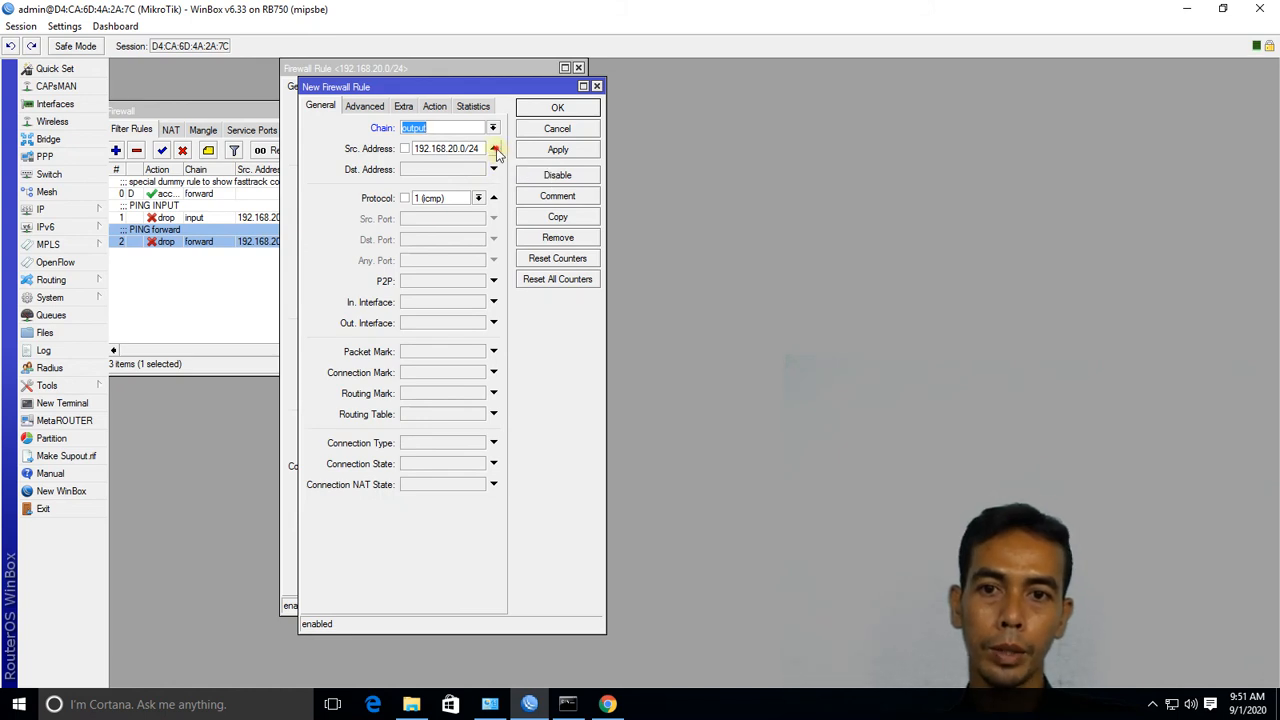
pyautogui.click(493, 148)
# Set the new rule's comment to PING OUTPUT, and confirm both the new and original firewall rules
pyautogui.click(578, 200)
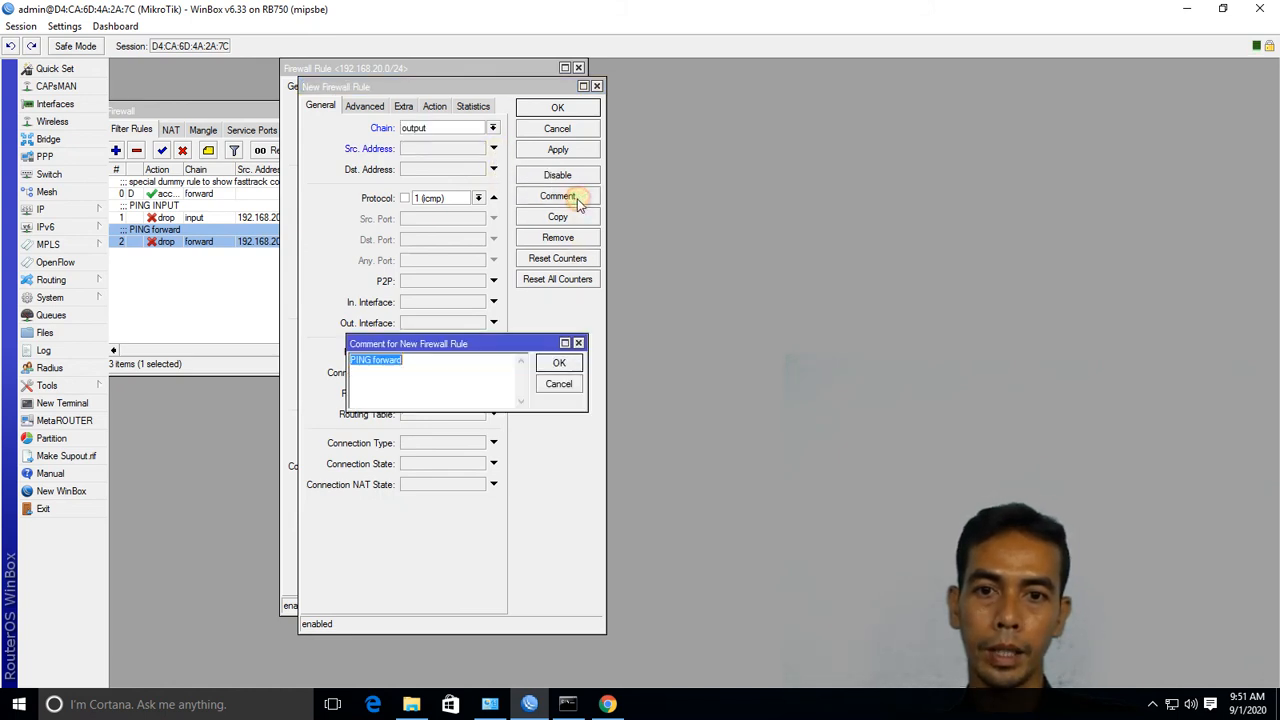
pyautogui.click(445, 366)
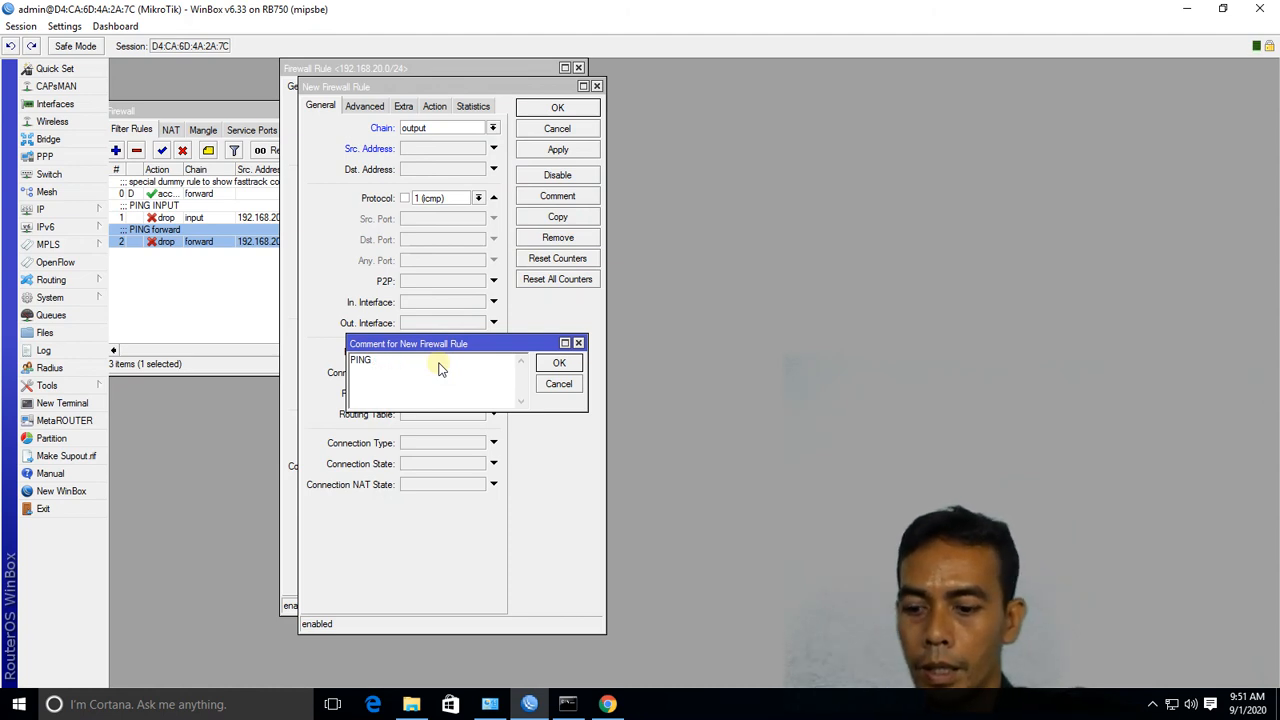
pyautogui.write('OUTPUT')
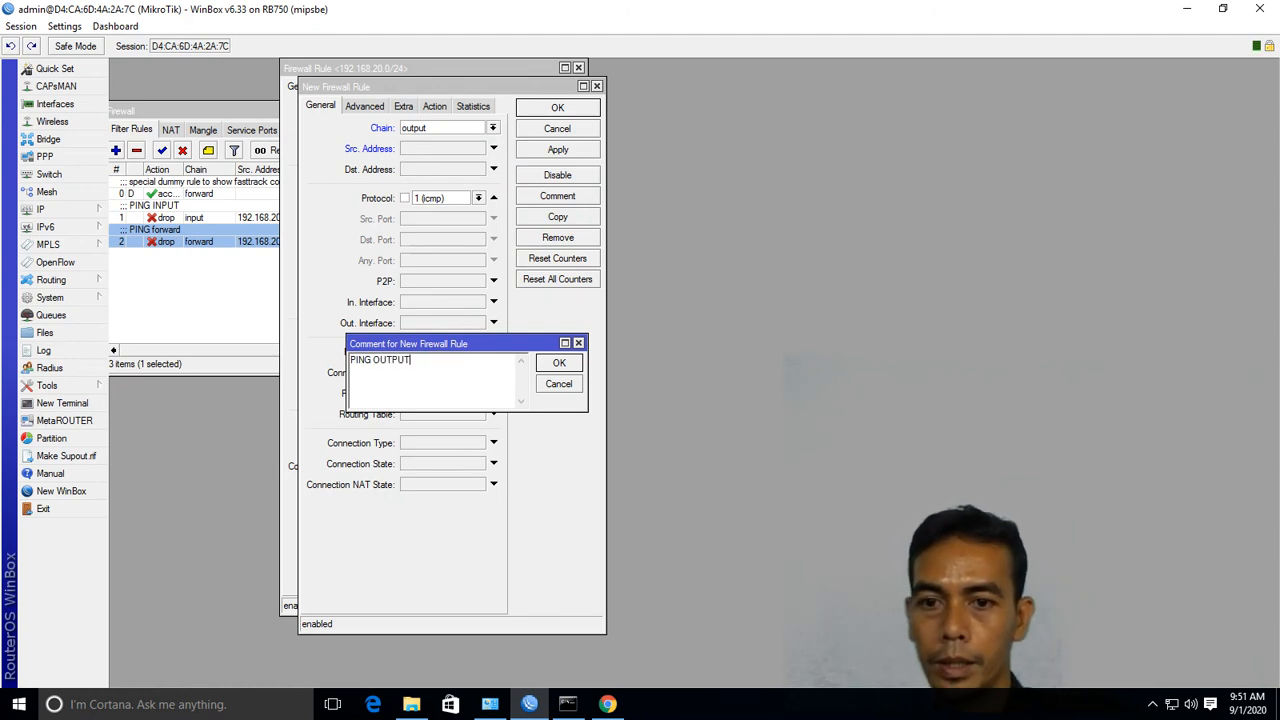
pyautogui.click(560, 363)
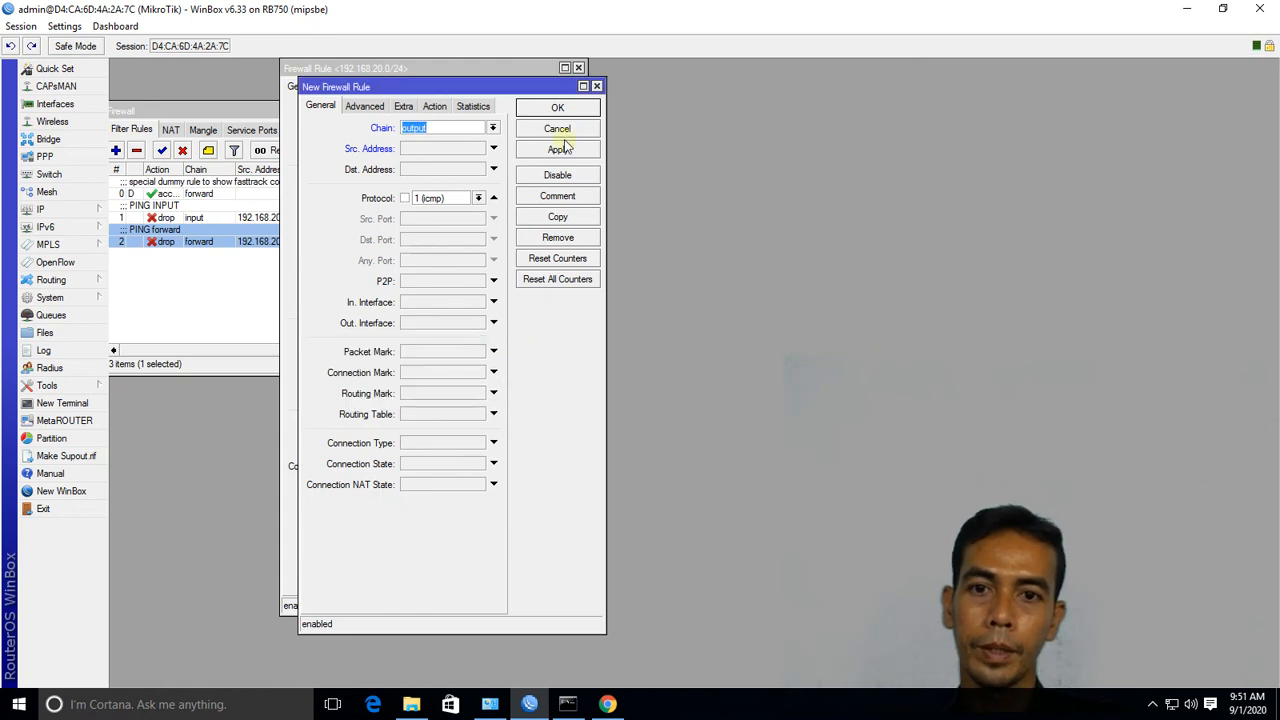
pyautogui.click(557, 107)
pyautogui.click(558, 109)
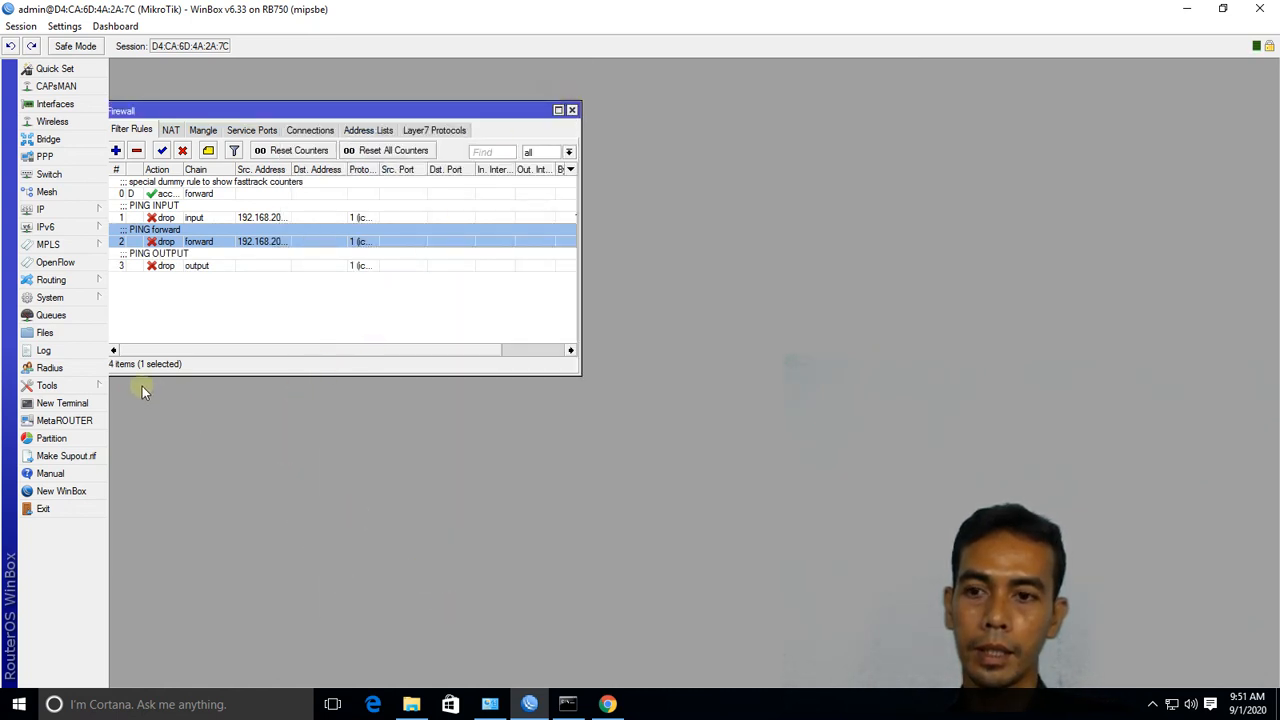
# Run ping google.com in a new router terminal to test the output-chain rule
pyautogui.click(62, 403)
pyautogui.hotkey('ctrl', 'v')
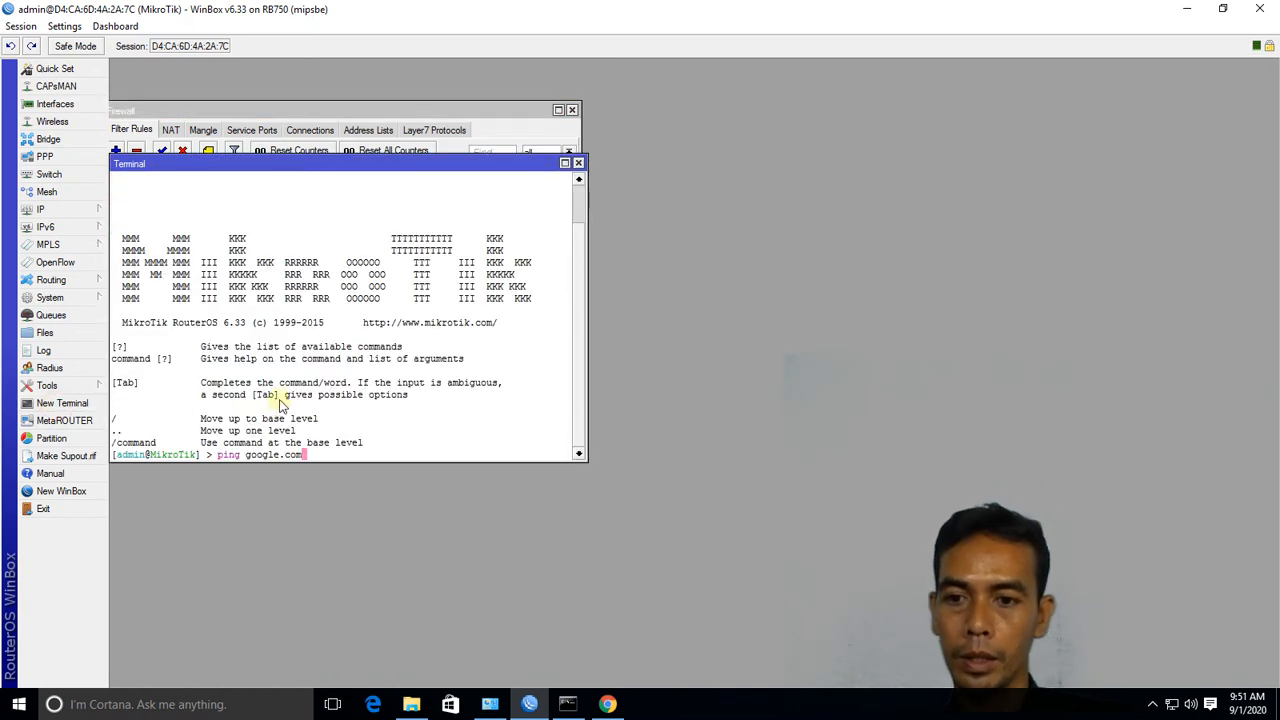
pyautogui.press('Return')
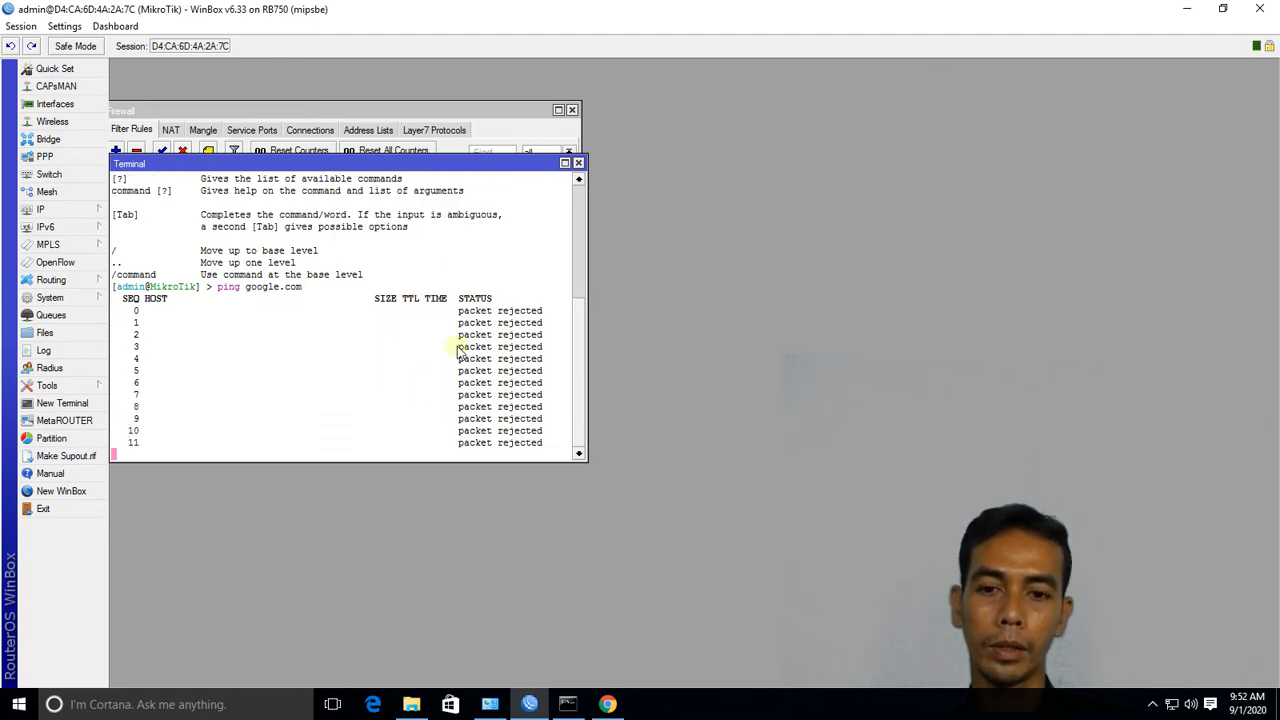
# Switch to Chrome, open a sponsored Mikrotik Rb1100ahx2 listing to test web browsing, close its page, and return to WinBox
pyautogui.click(607, 704)
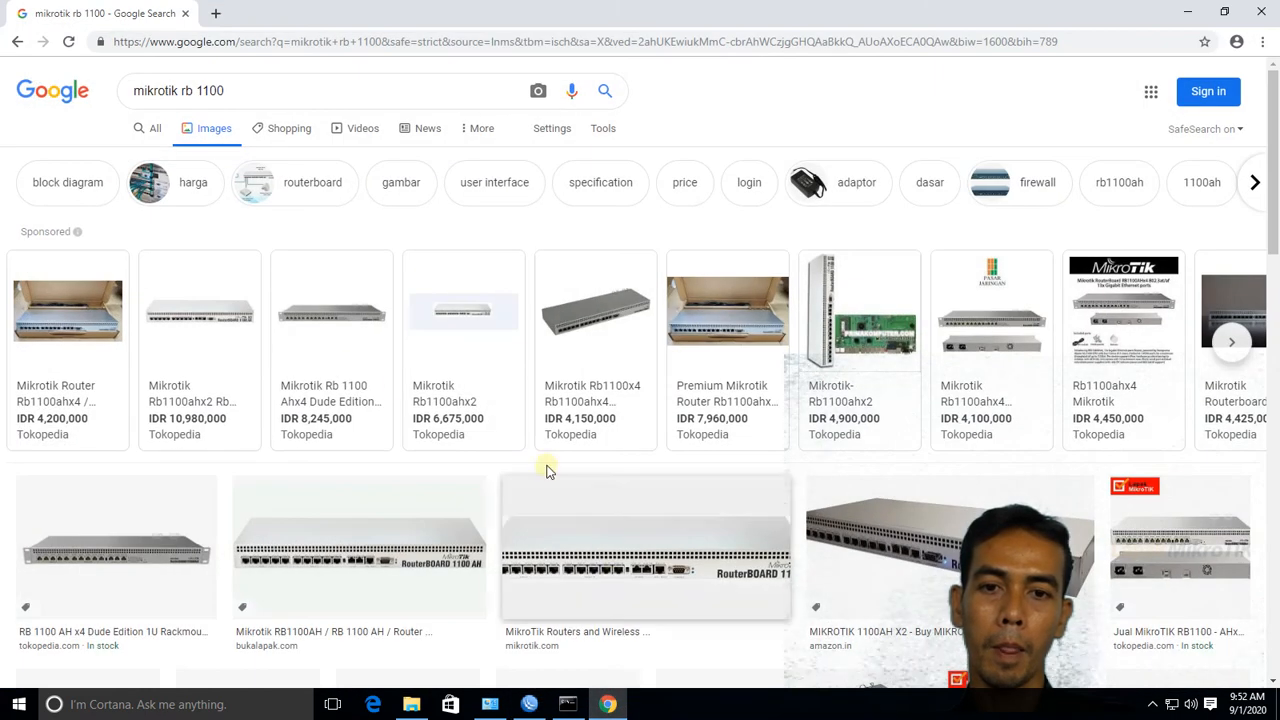
pyautogui.click(228, 326)
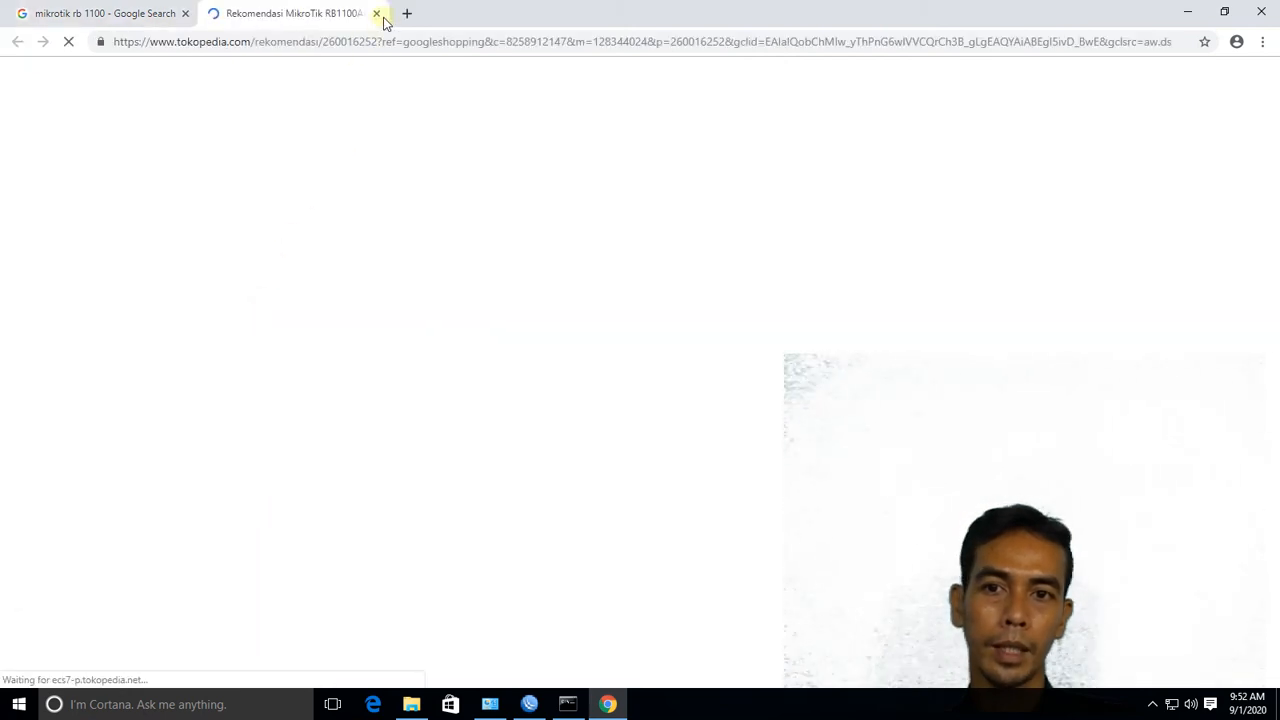
pyautogui.click(376, 13)
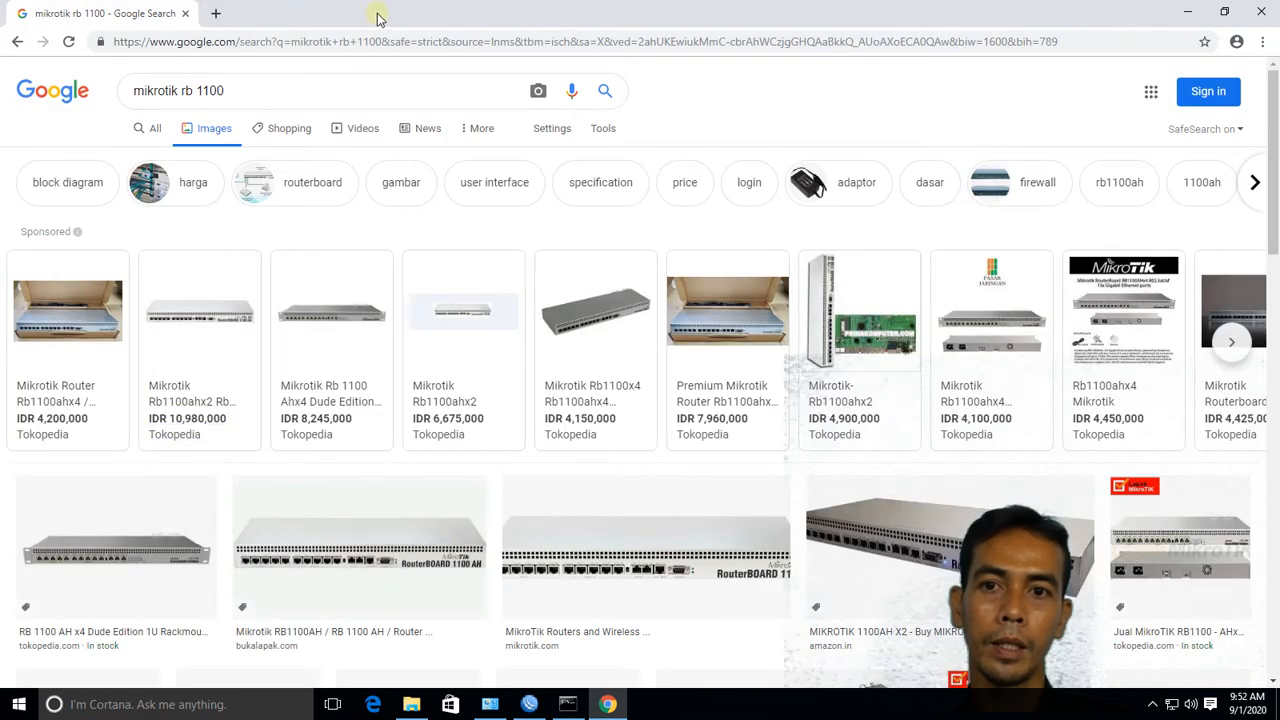
pyautogui.click(1189, 11)
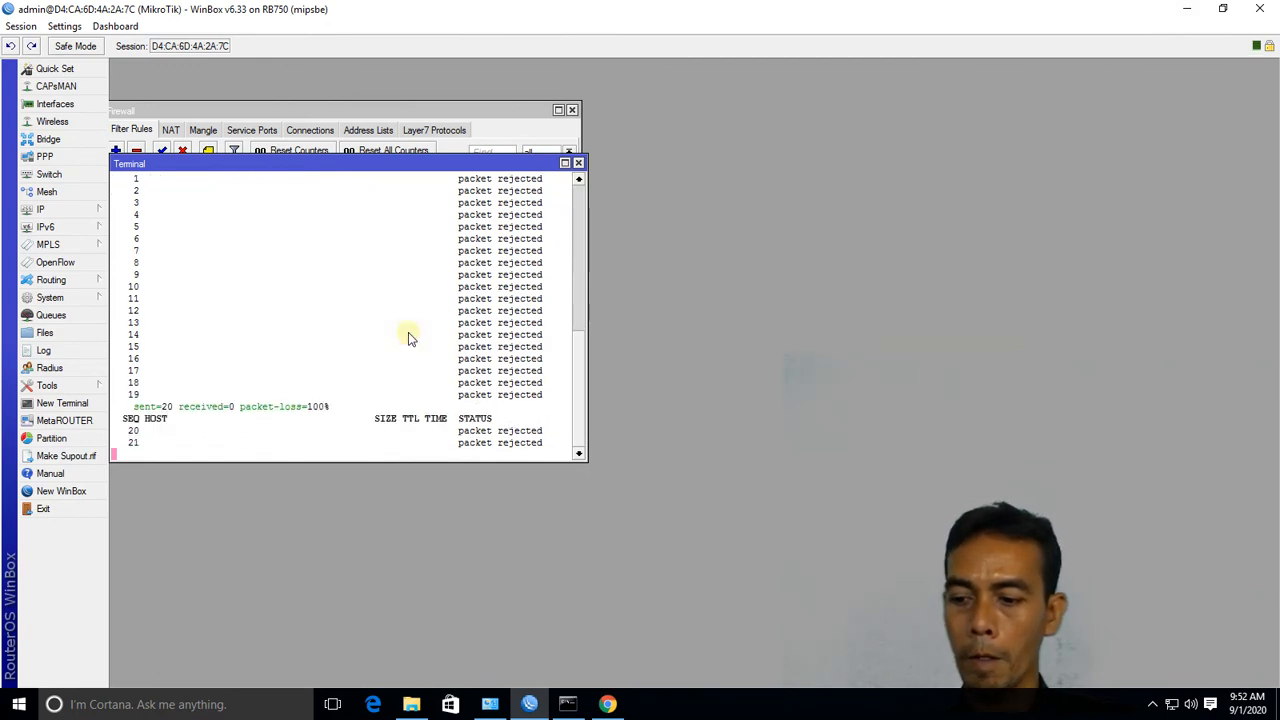
# Stop the router's ping, close its terminal, and disable the PING OUTPUT filter rule
pyautogui.hotkey('ctrl', 'c')
pyautogui.click(578, 163)
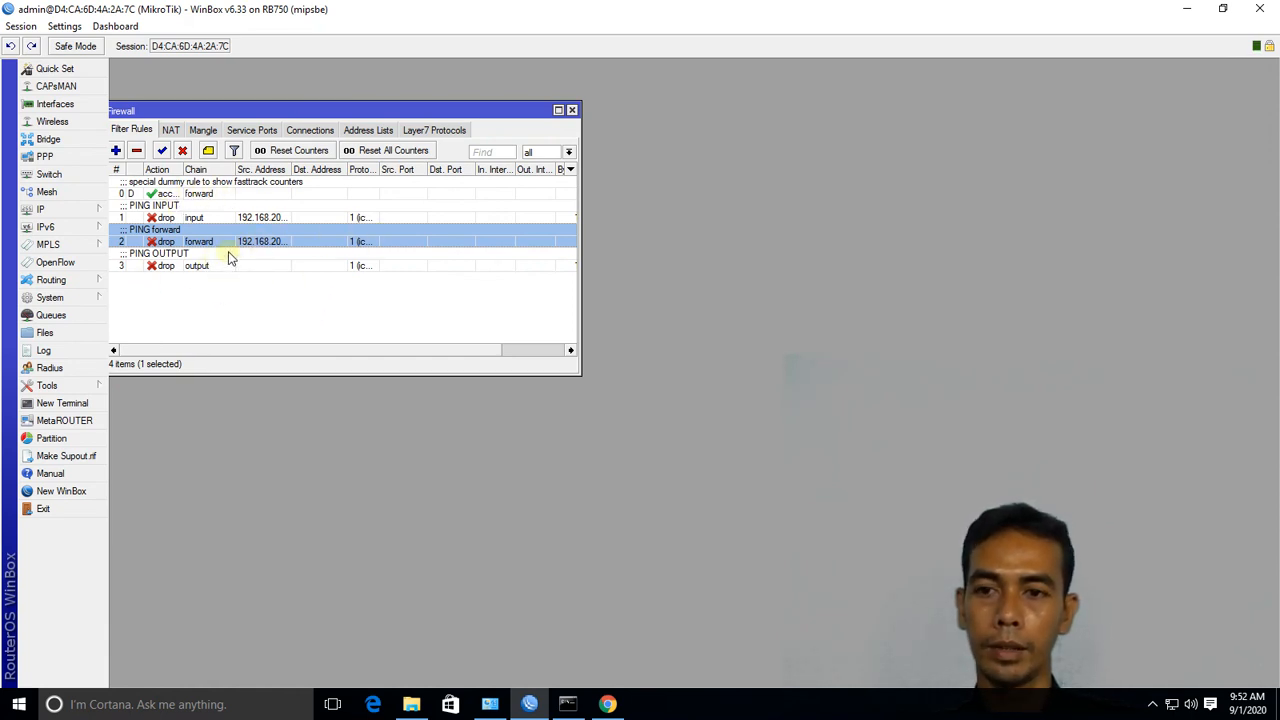
pyautogui.click(196, 267)
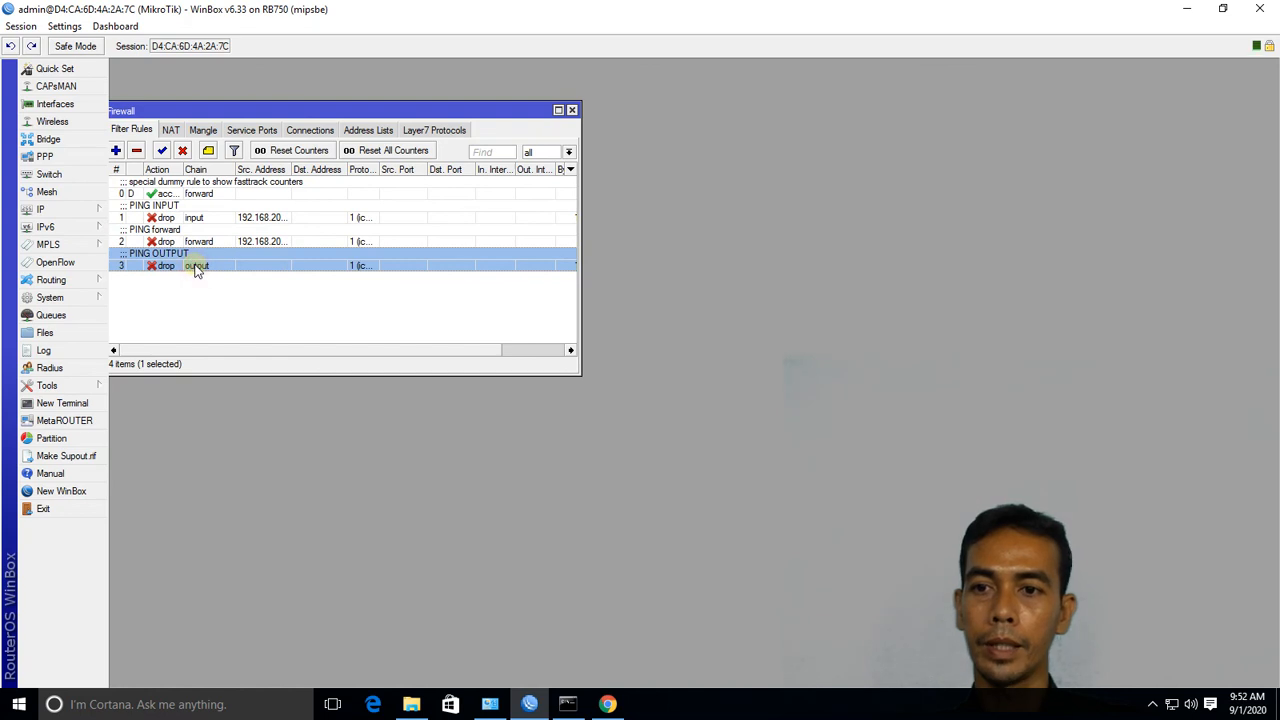
pyautogui.click(182, 150)
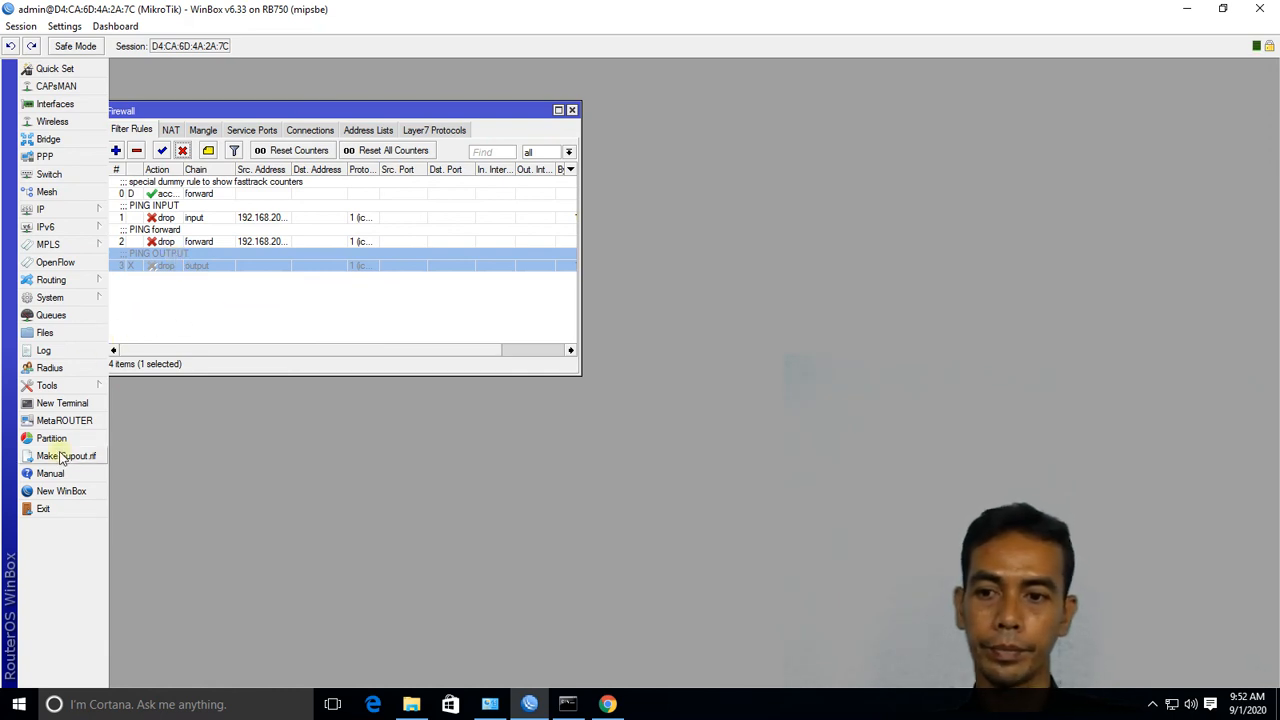
# Rerun ping google.com in a new router terminal with the output rule disabled, and close the terminal
pyautogui.click(80, 403)
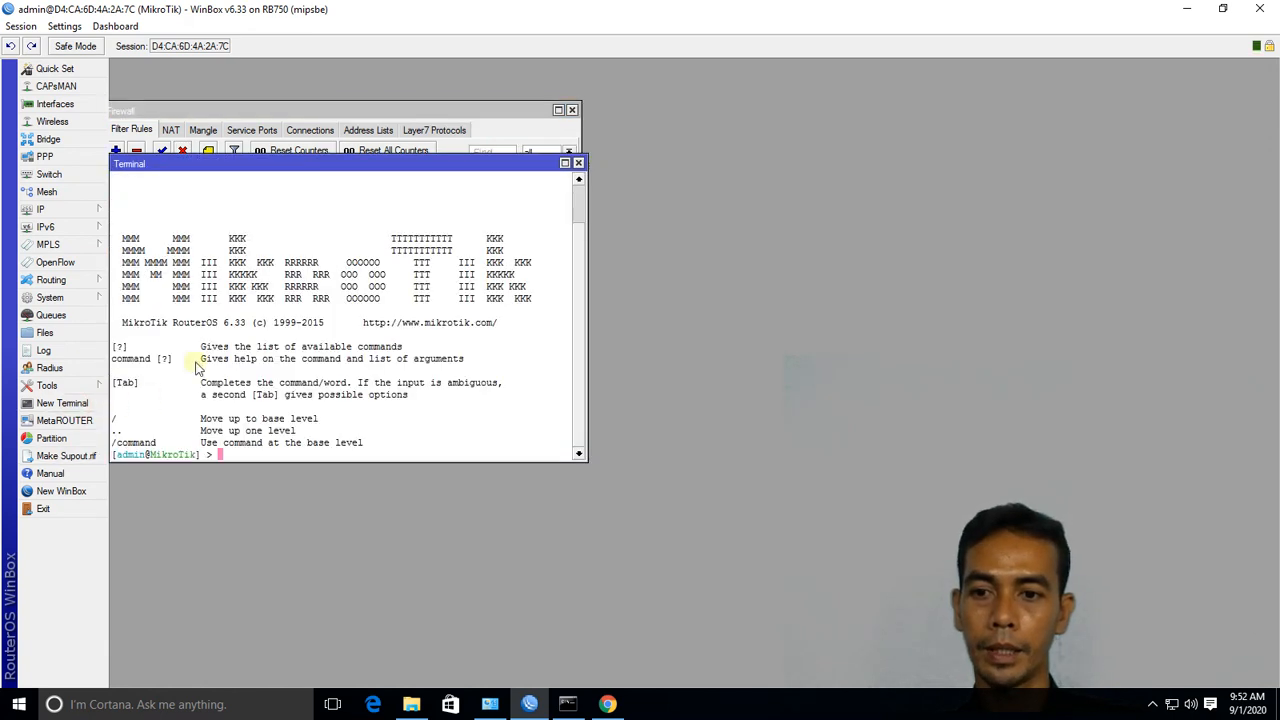
pyautogui.hotkey('ctrl', 'v')
pyautogui.press('Return')
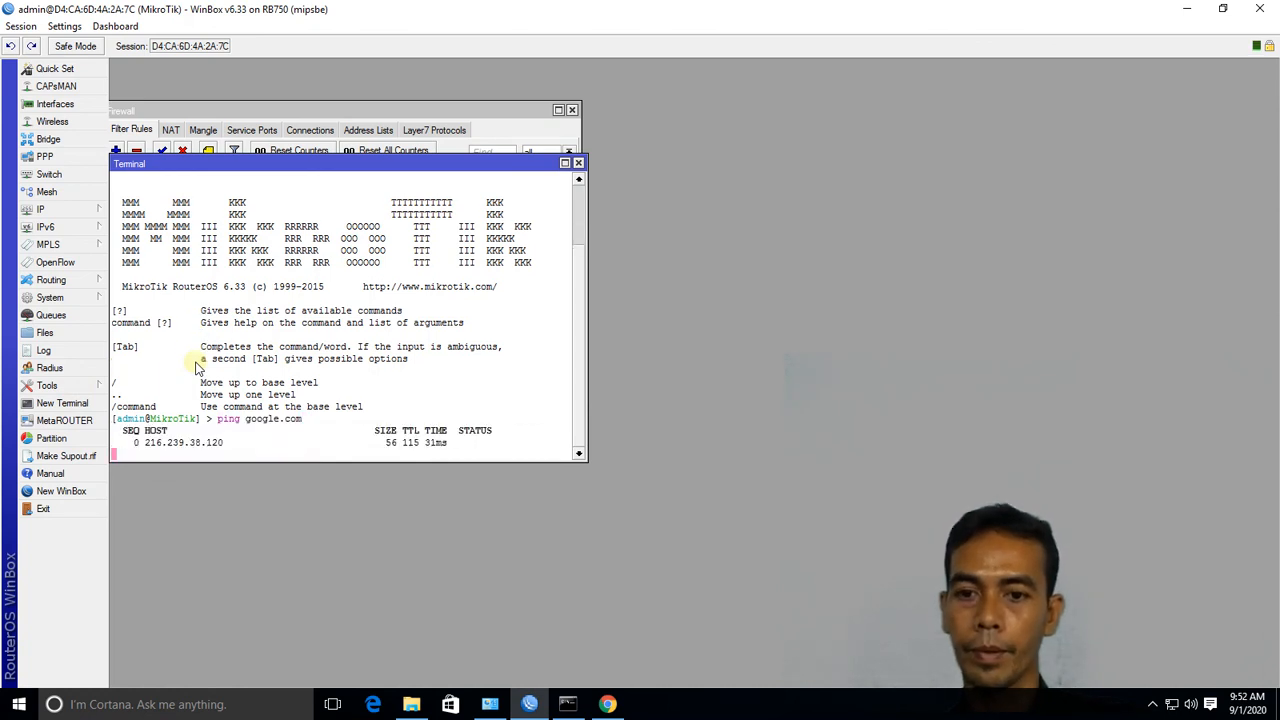
pyautogui.click(578, 177)
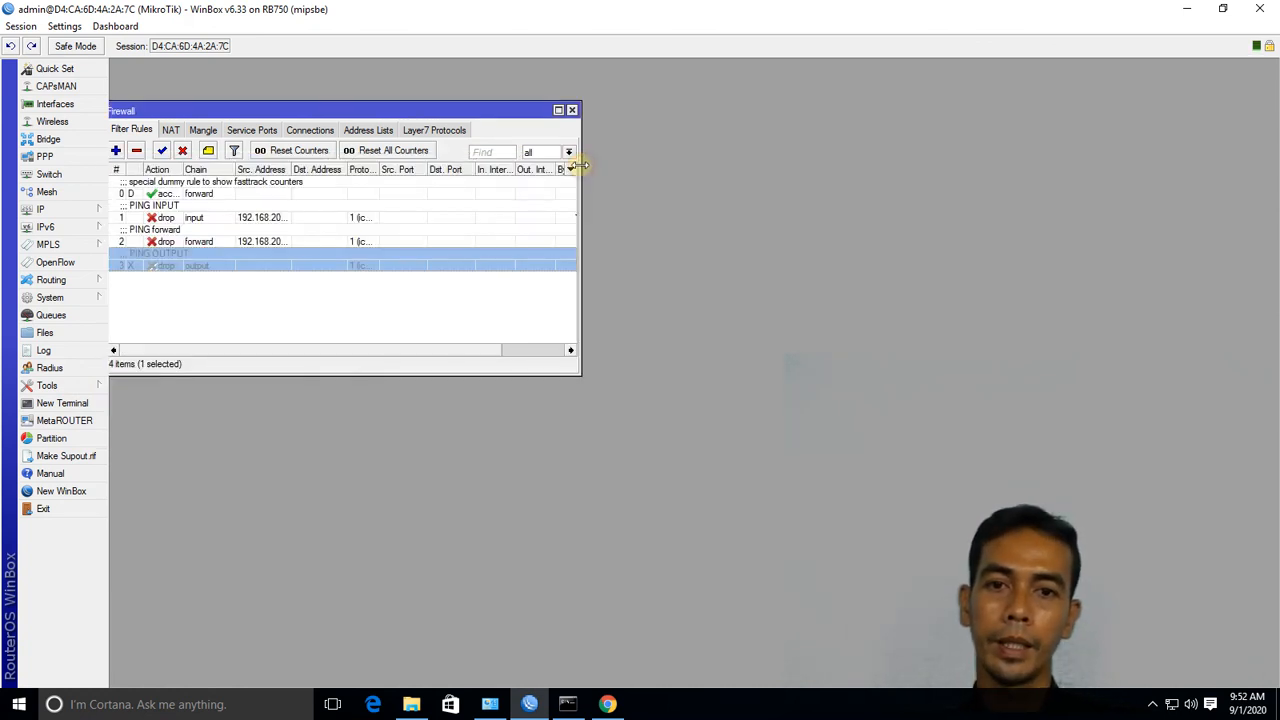